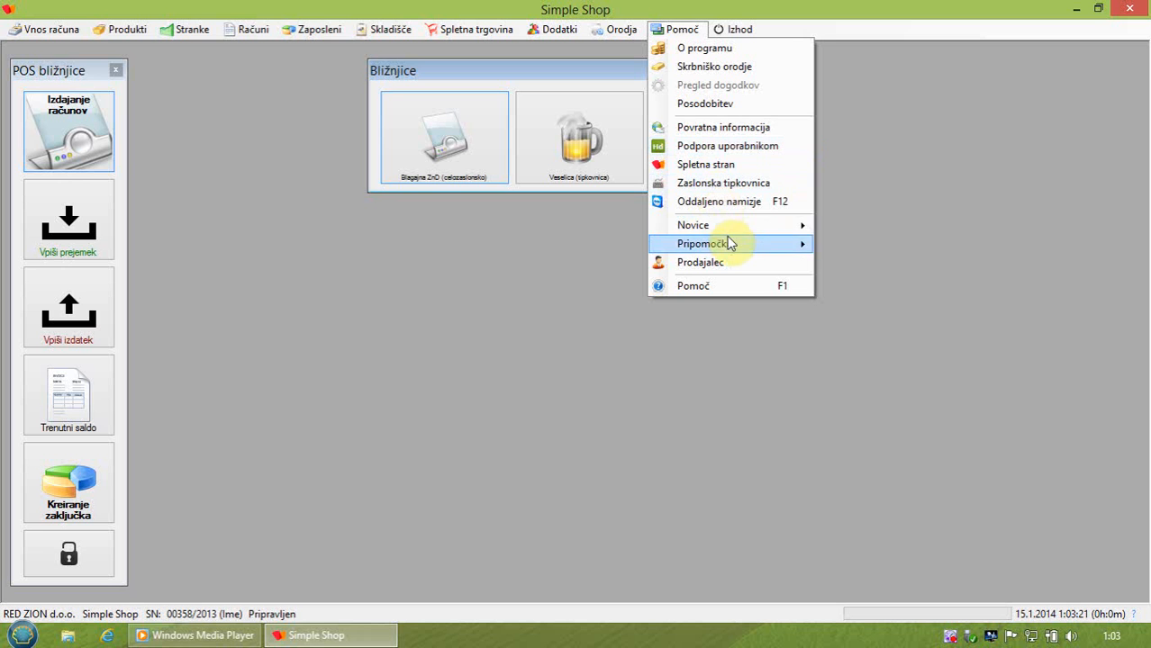
Step: Open a blank Beležnica (Notepad) window from Simple Shop's Pripomočki and write "Za vklop hitrega menija"
mouse_move(726, 243)
click(886, 331)
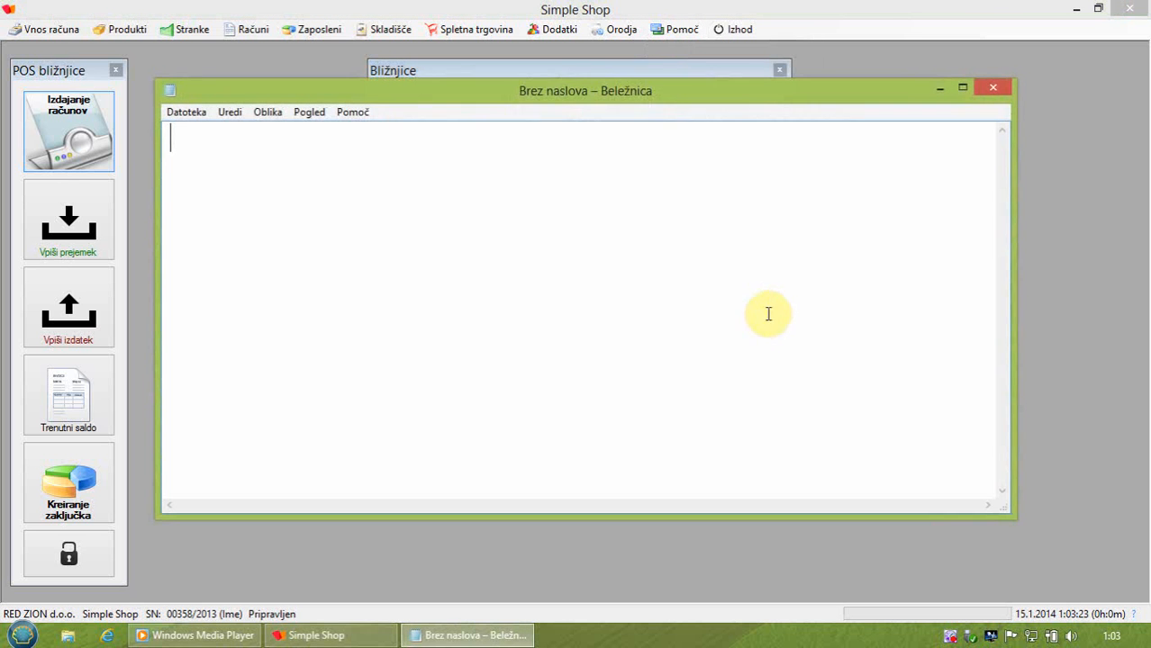
text(Za v)
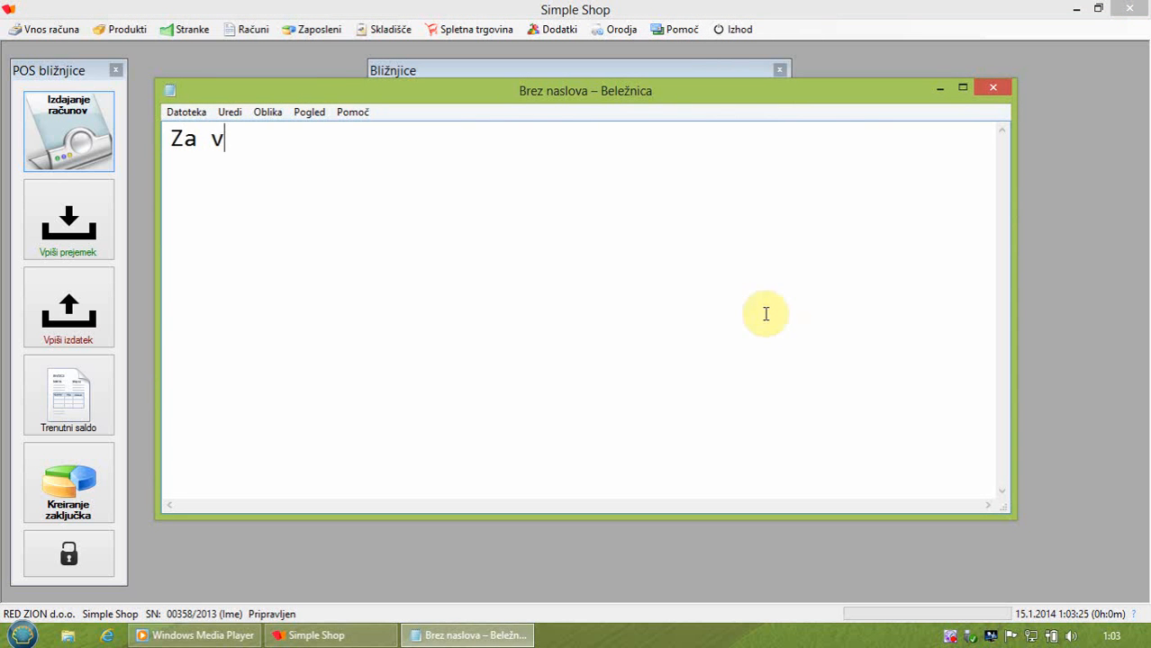
text(klop )
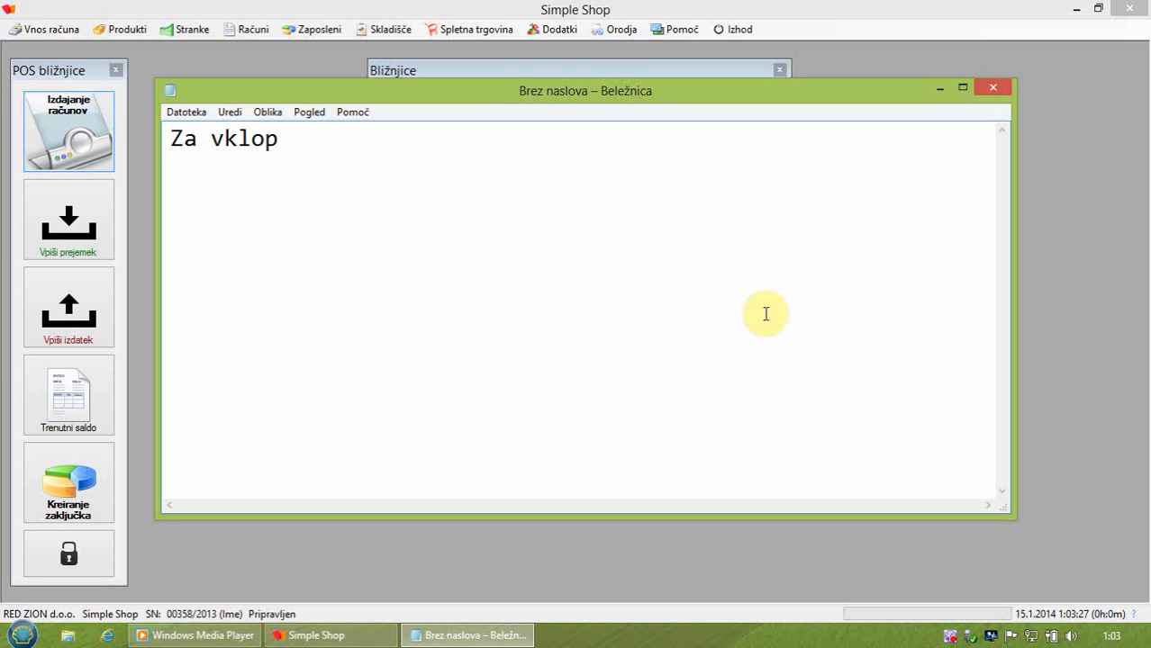
text(hitreg)
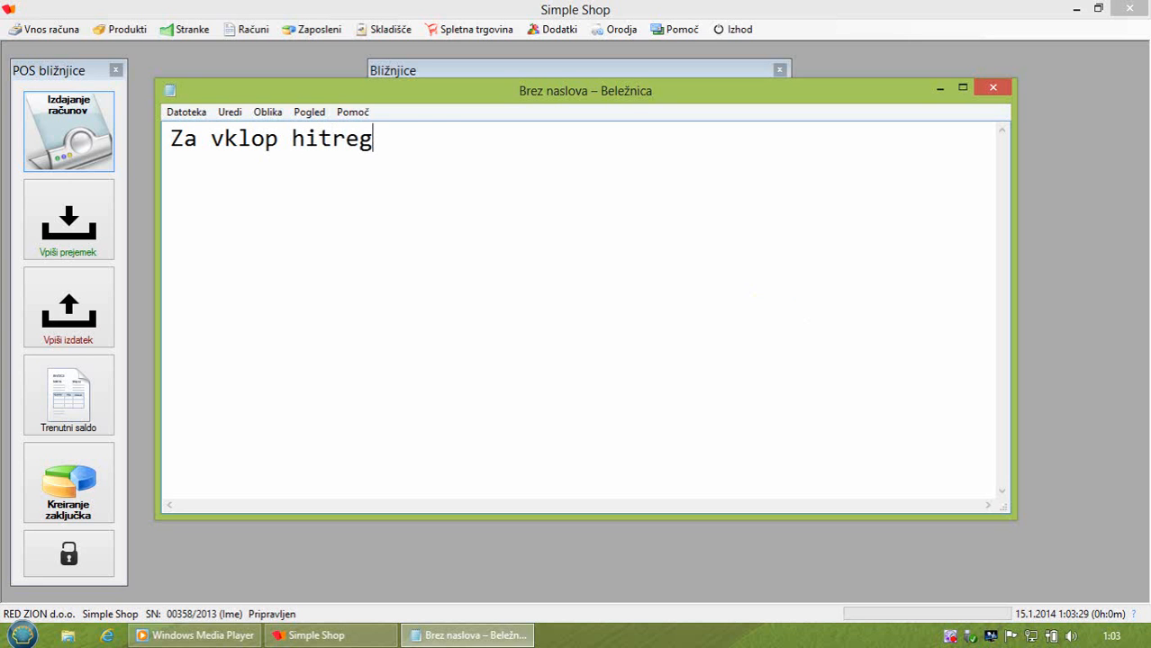
text(a menija)
Step: Add a second line to the note reading "POS bližnjice ter Bližnjice odprite Orodja -> Nastavitve"
key(Return)
text(P)
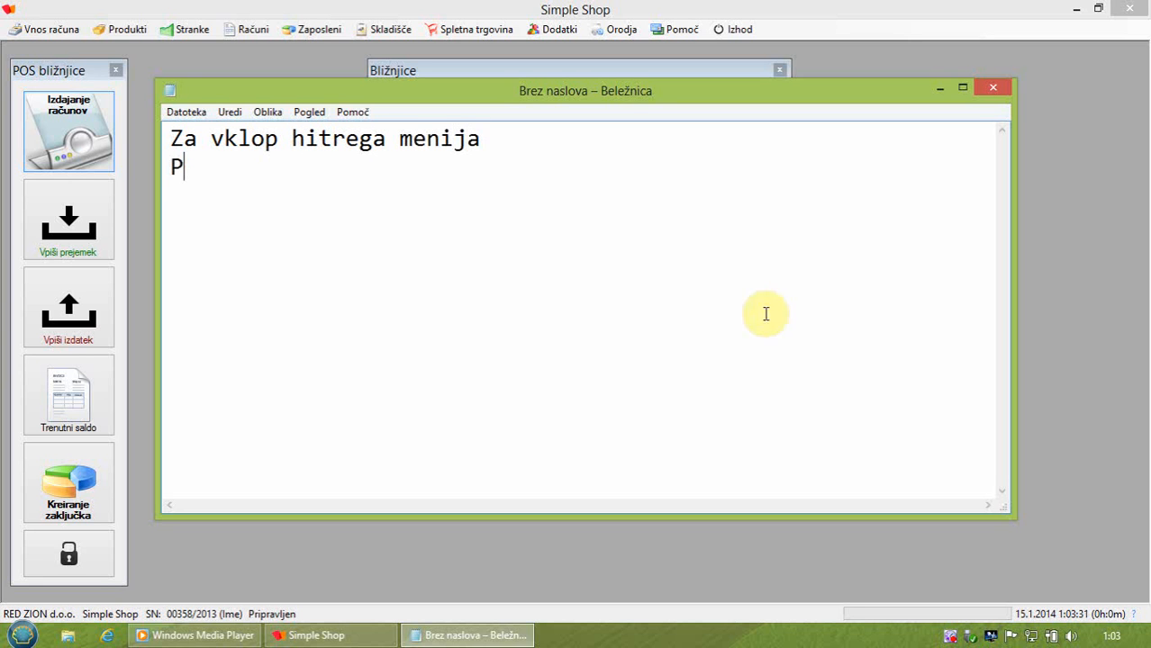
text(OS bli)
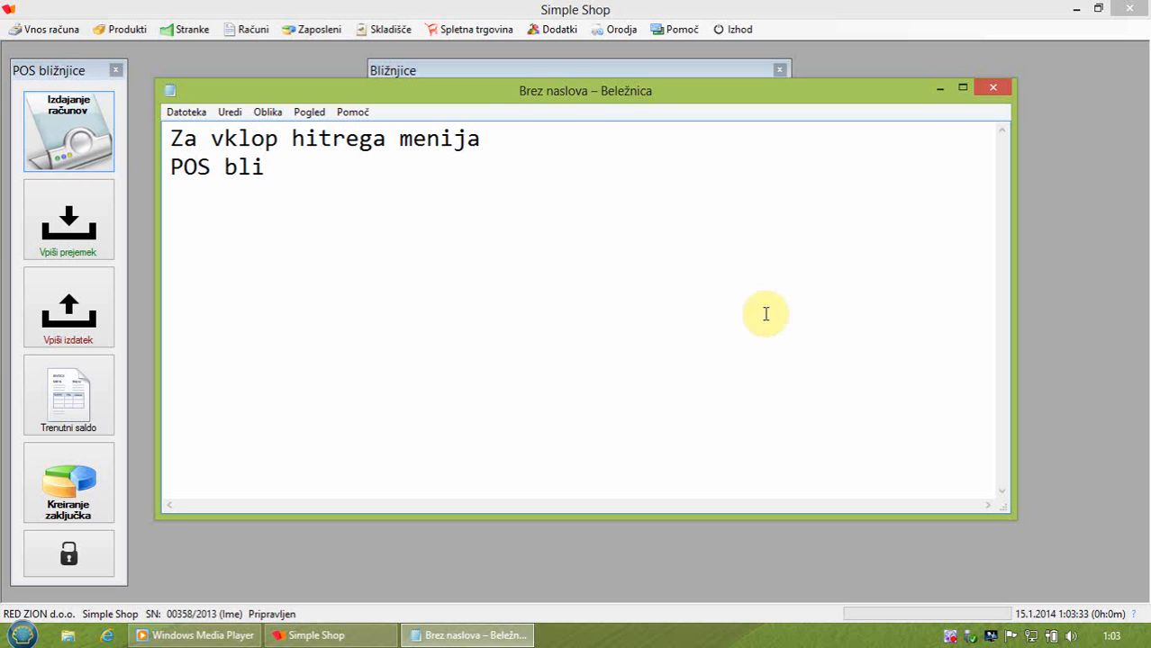
text(žnjice)
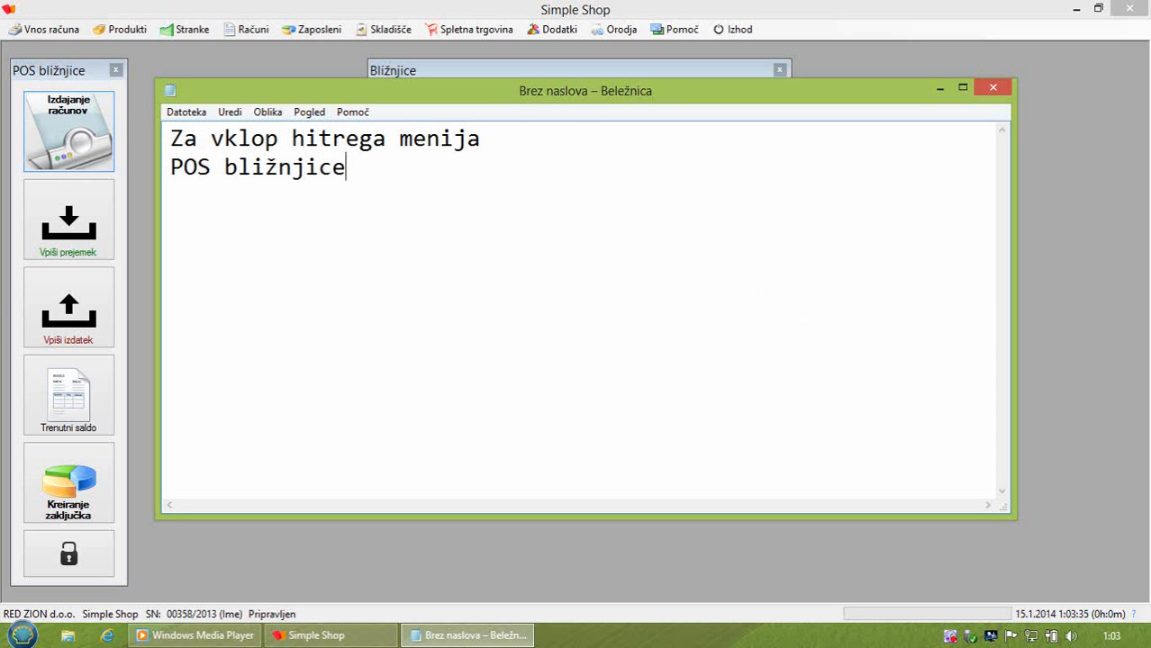
text( ter)
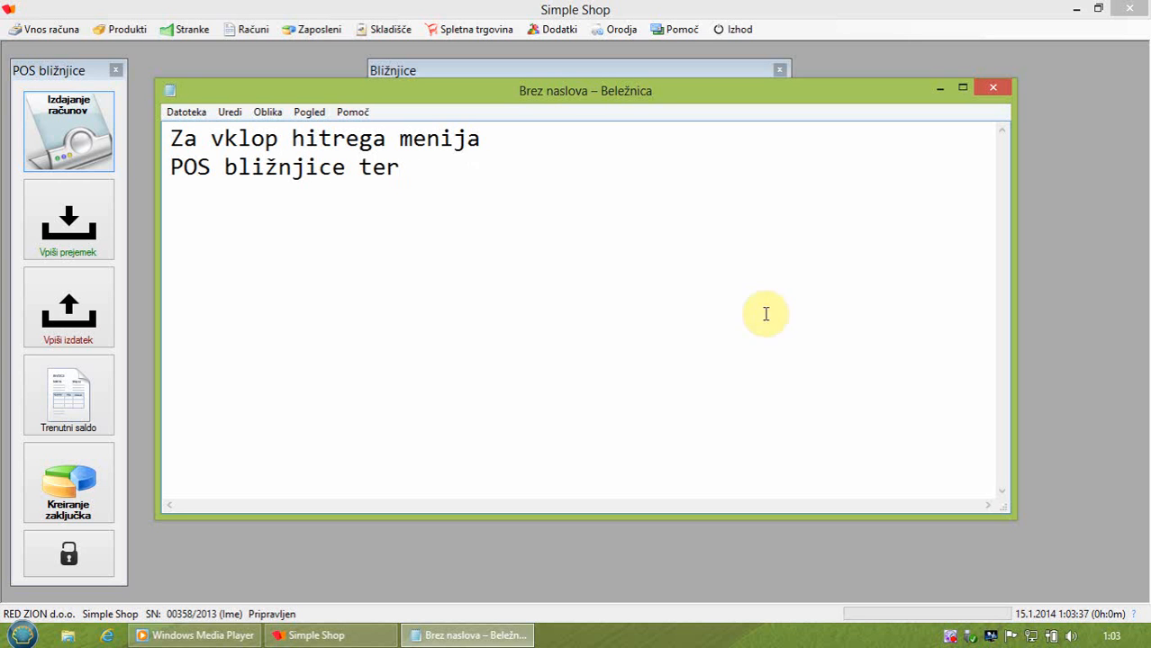
text( Bližnjice )
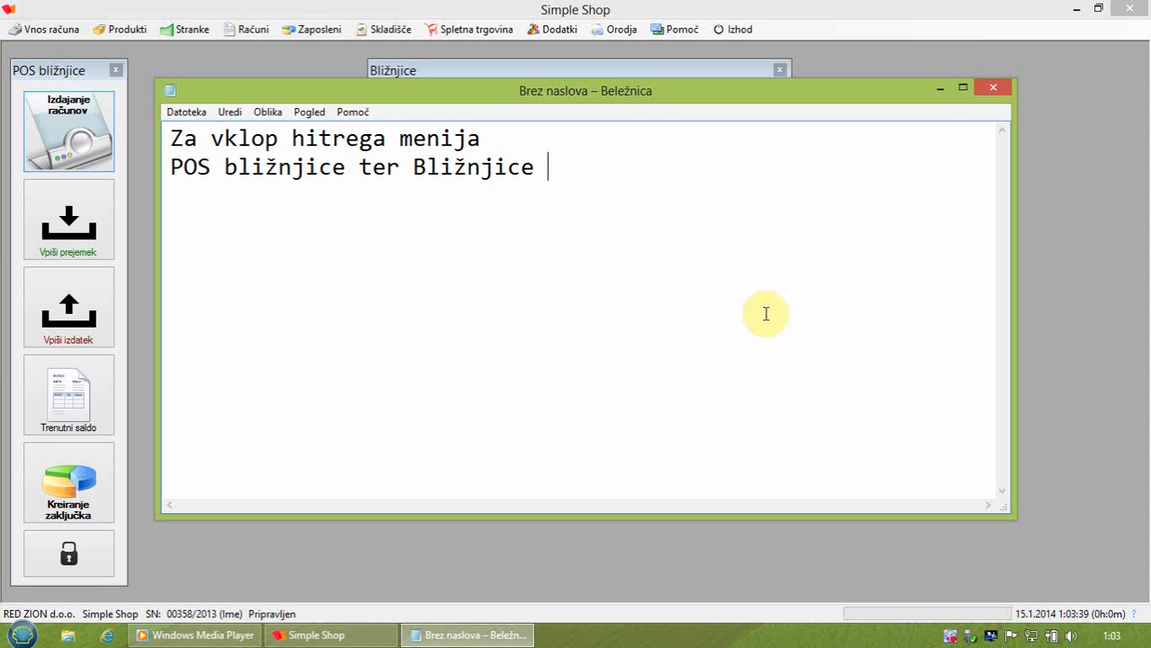
text(odprite )
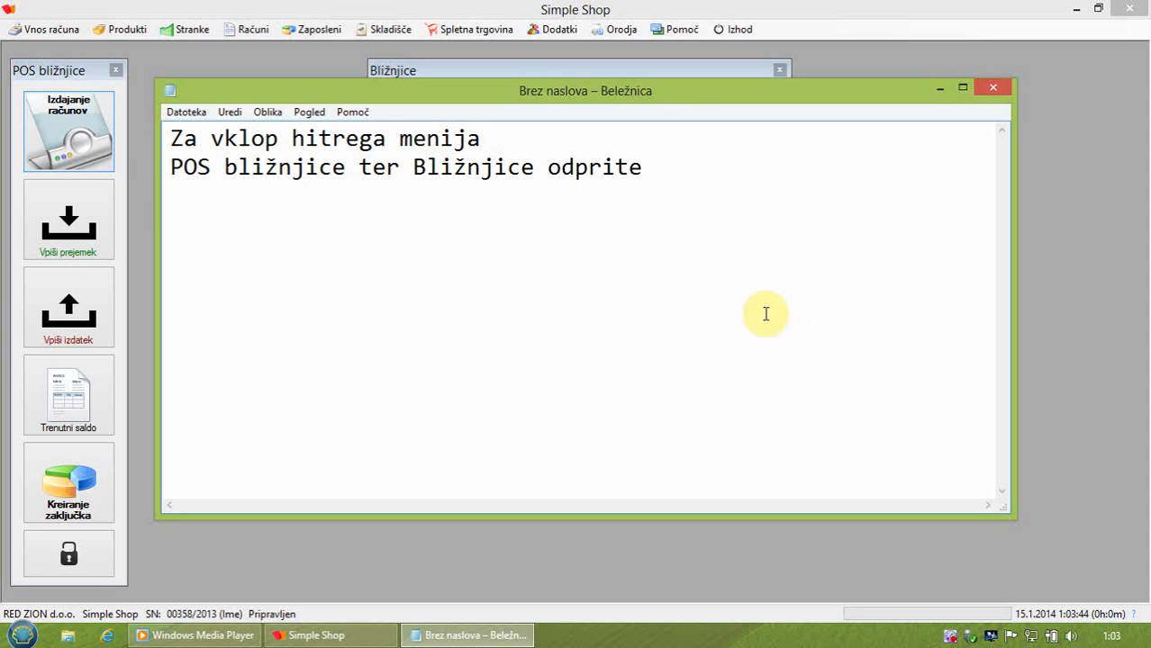
text(Orodj)
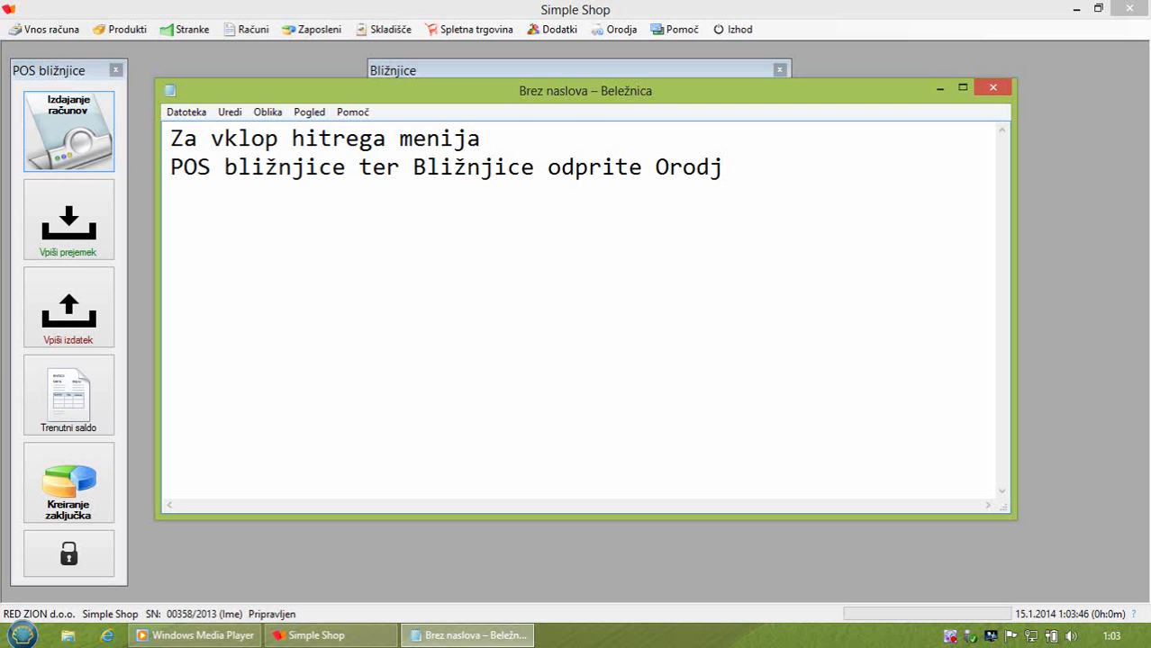
text(a -> Nastav)
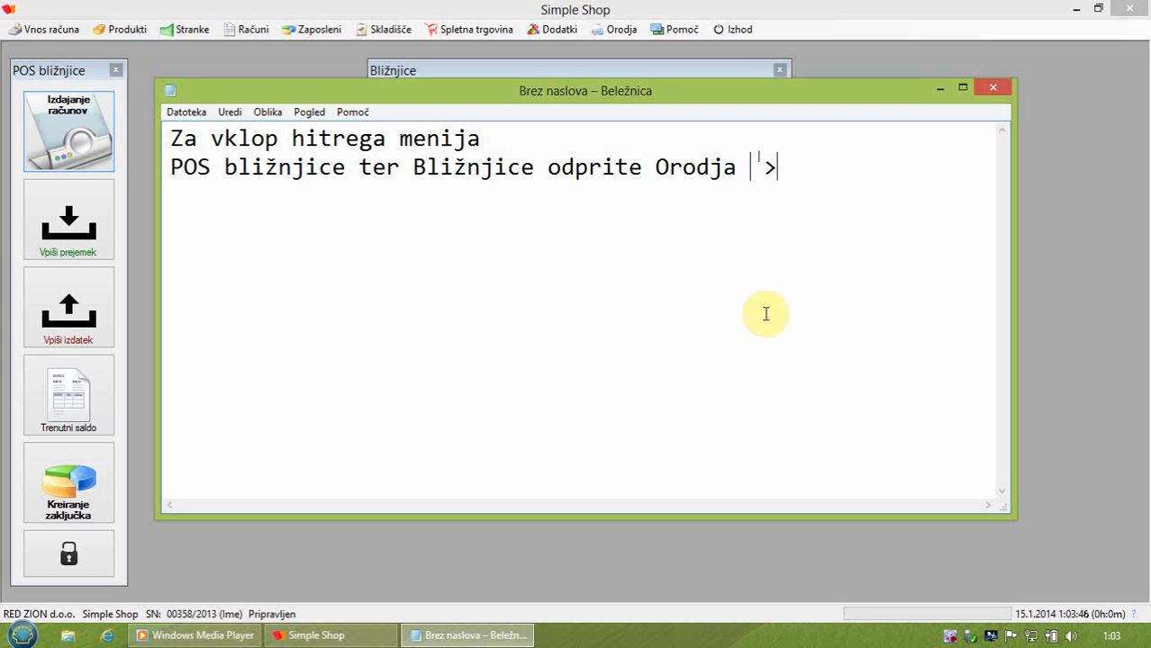
text(itve)
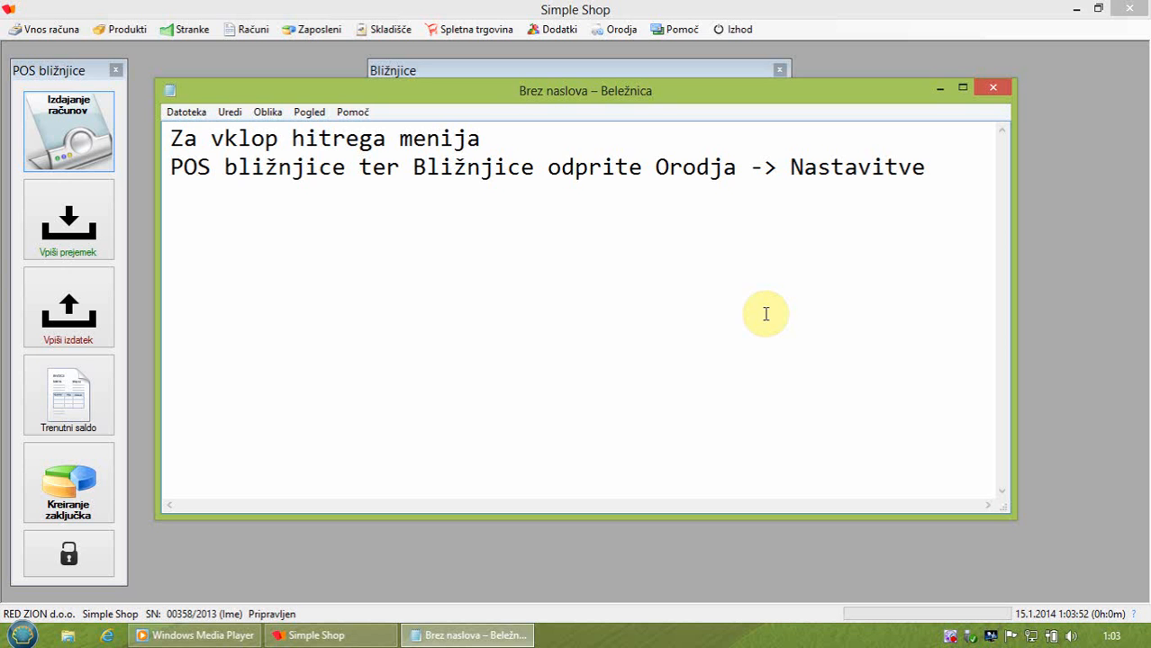
Step: Switch to Simple Shop and show the Izgled 2 page of its Nastavitve
click(627, 29)
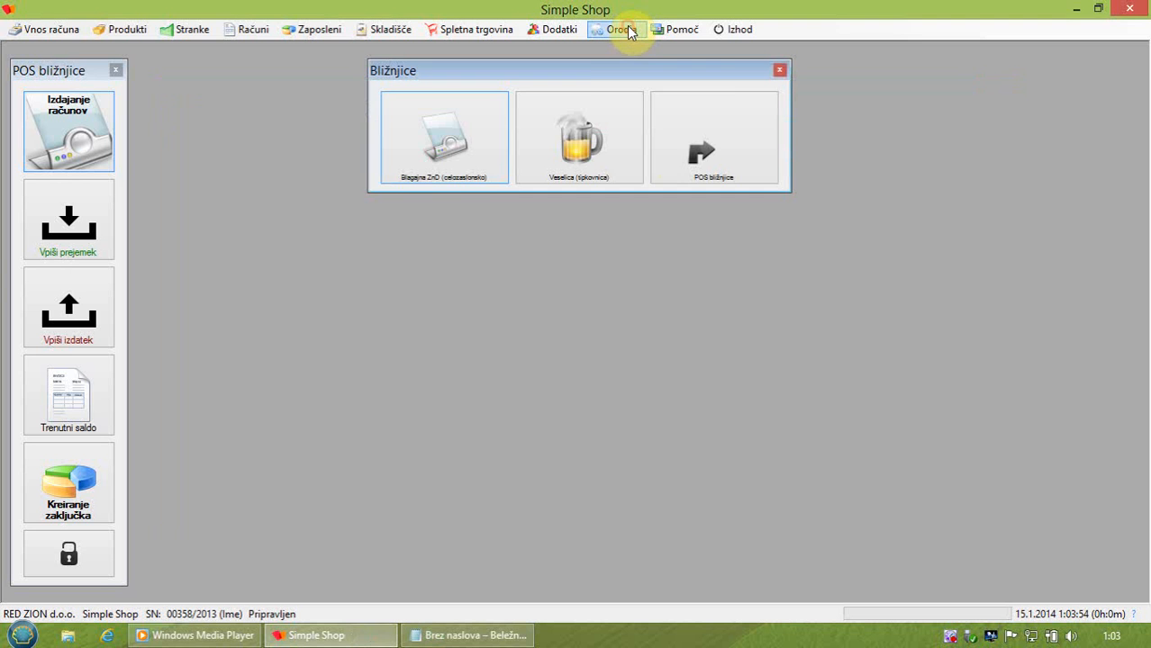
click(628, 30)
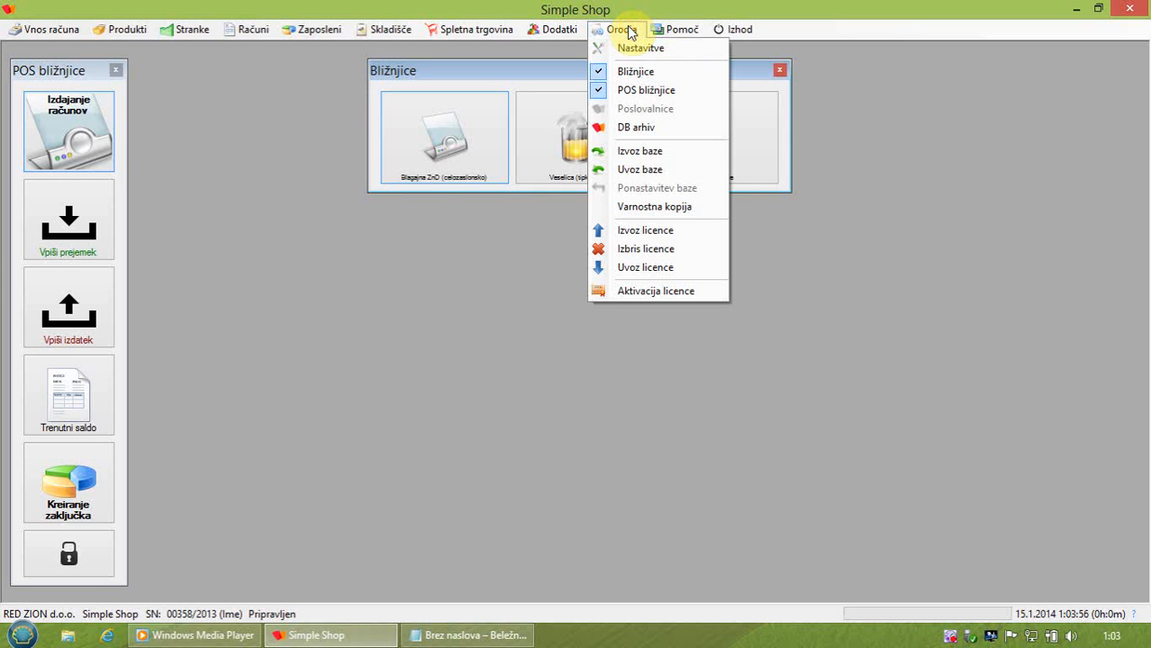
click(633, 42)
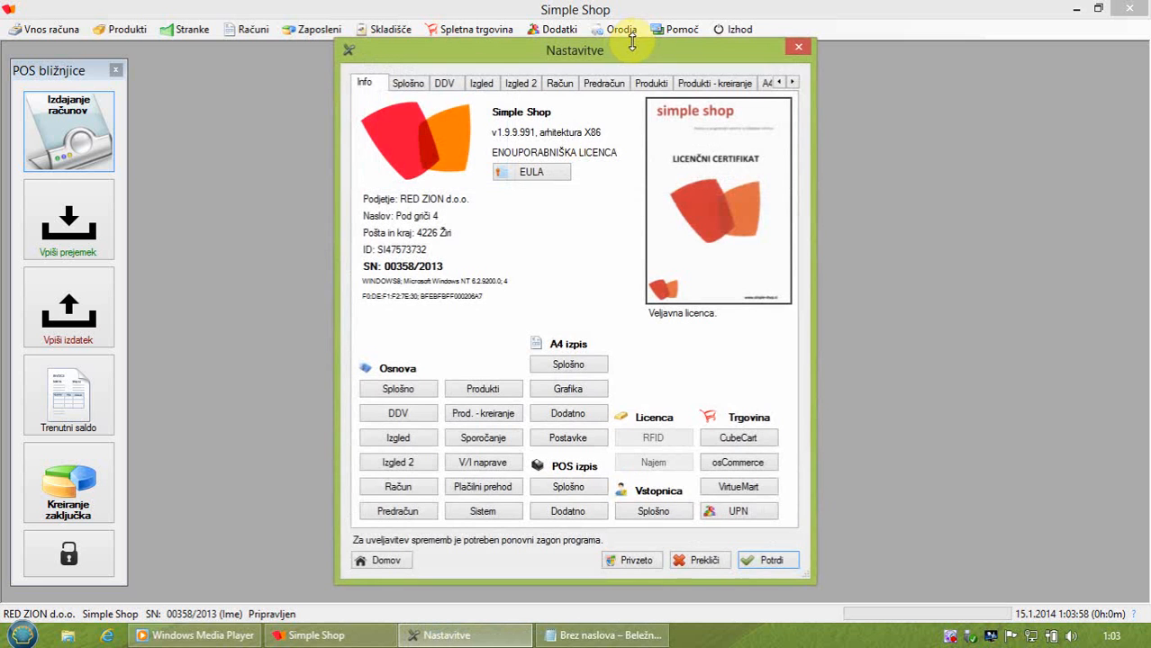
click(522, 83)
Step: Turn the main-window display of Bližnjice and of POS bližnjice off and on again, and close the settings without confirming
click(465, 171)
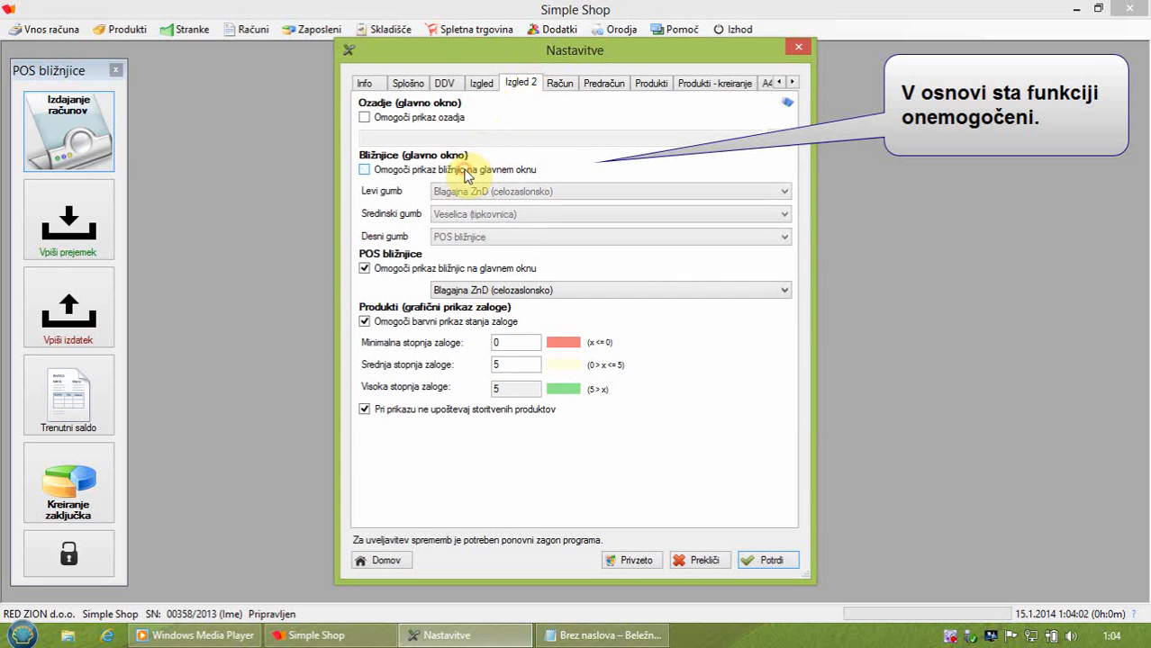
click(465, 172)
click(450, 269)
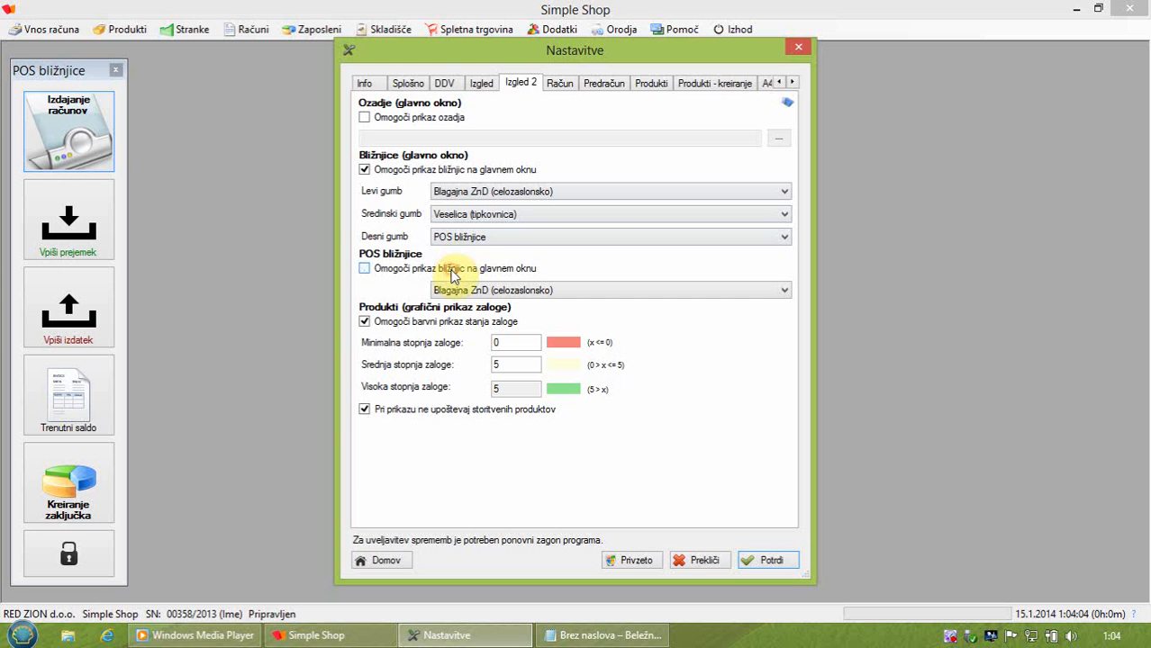
click(451, 270)
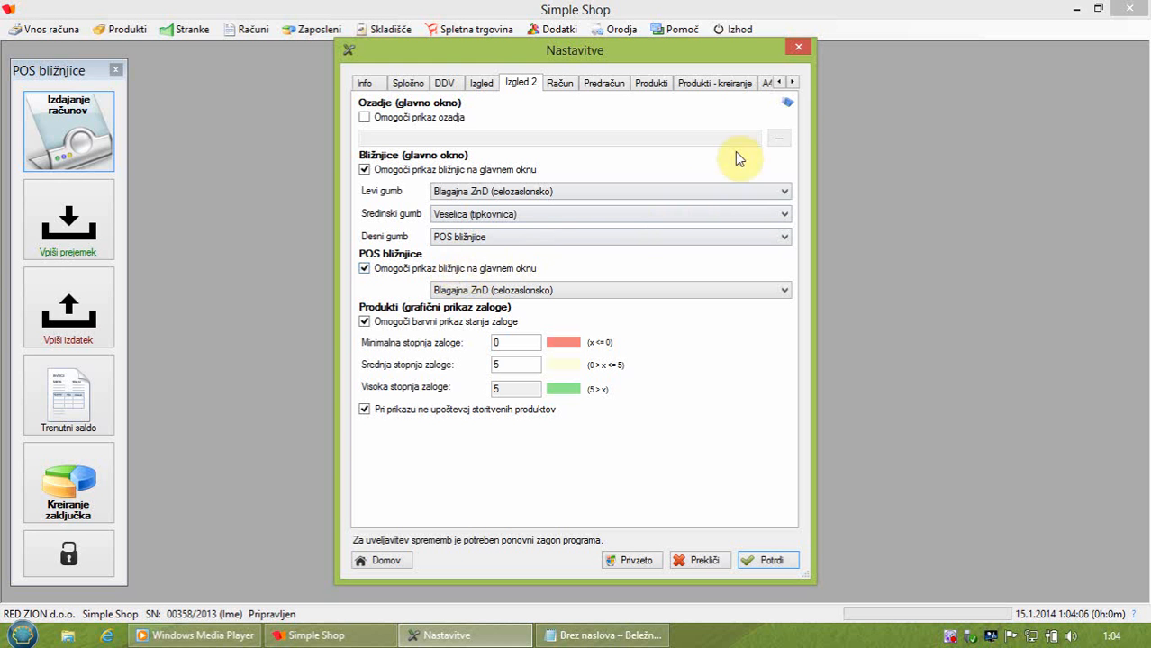
click(801, 50)
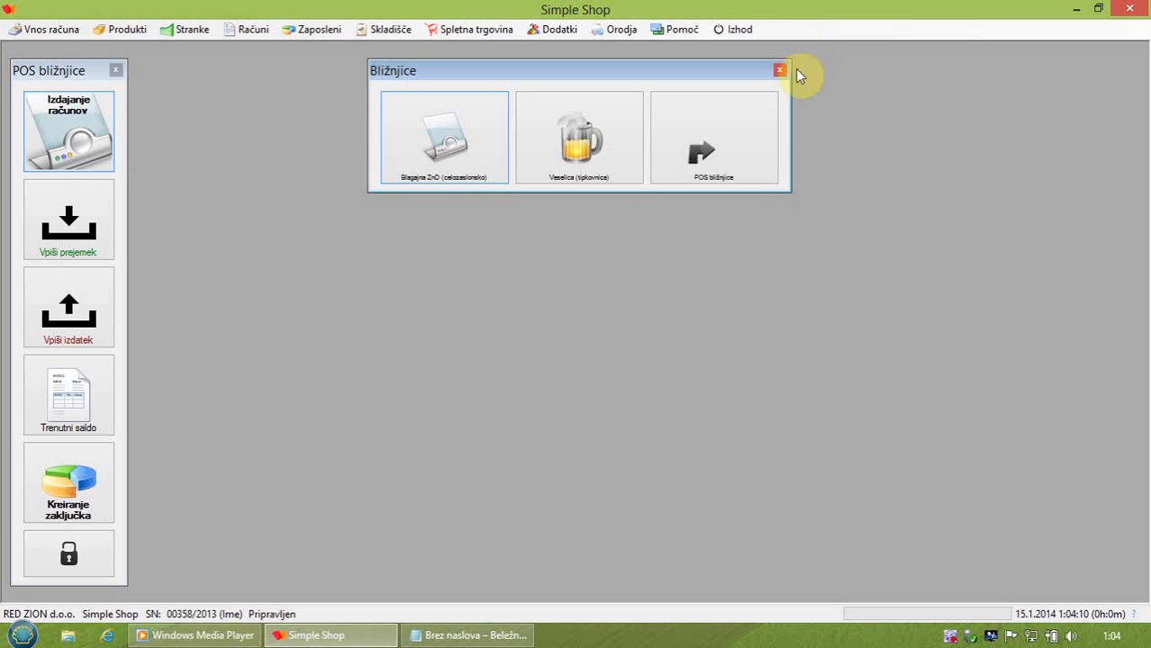
Step: Switch back to Beležnica and replace the whole note with "Za kreiranje dnevnega zaključka z avtomatskim kreiranjem"
click(494, 638)
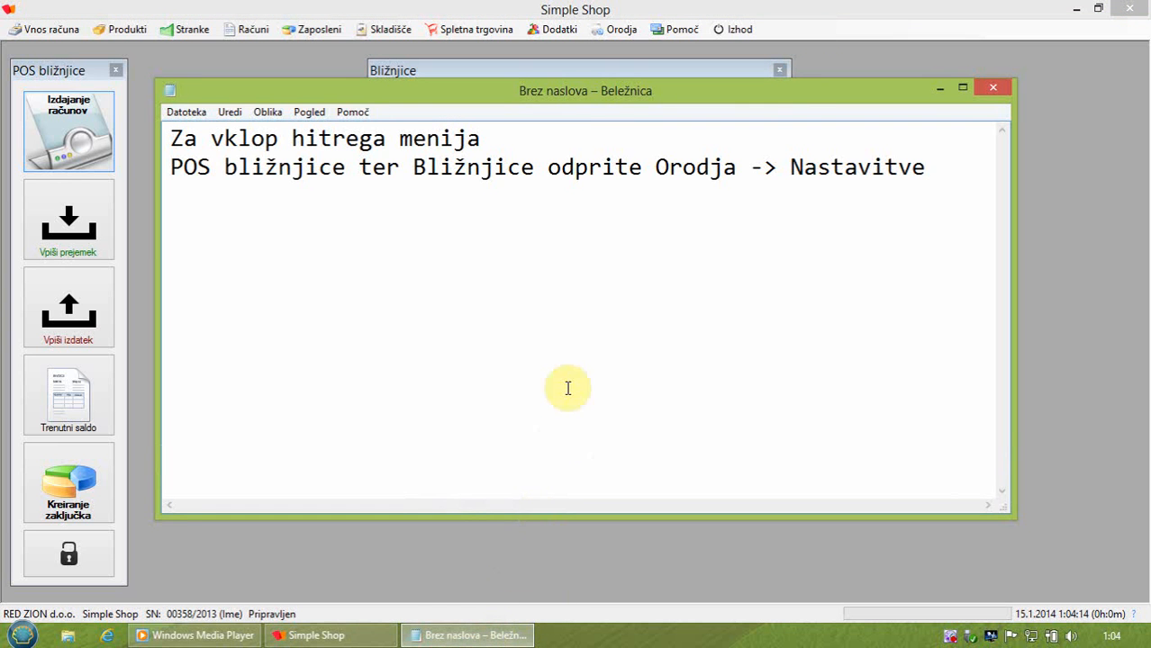
key(ctrl+a)
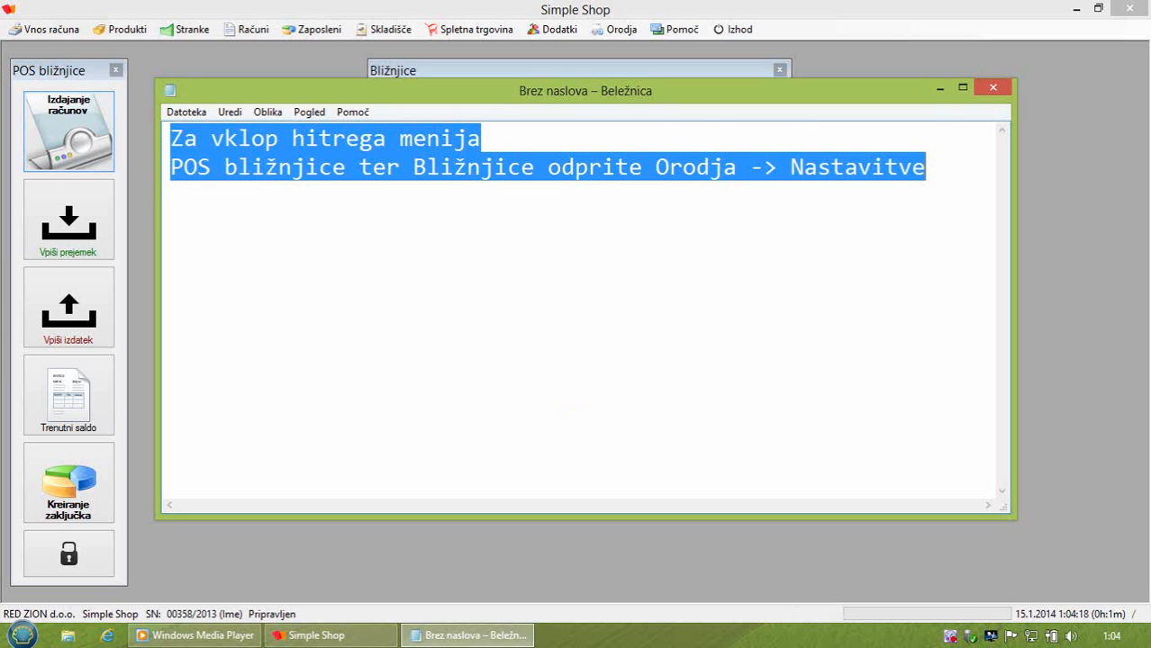
text(Za kreiranje)
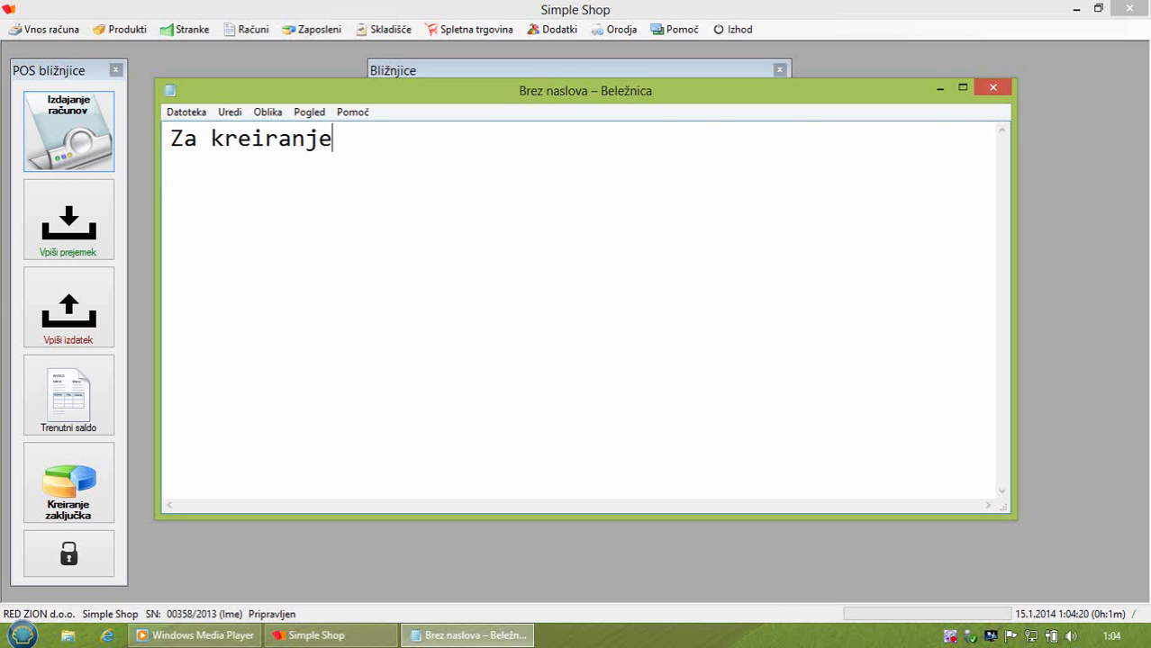
text( dnevnega zak)
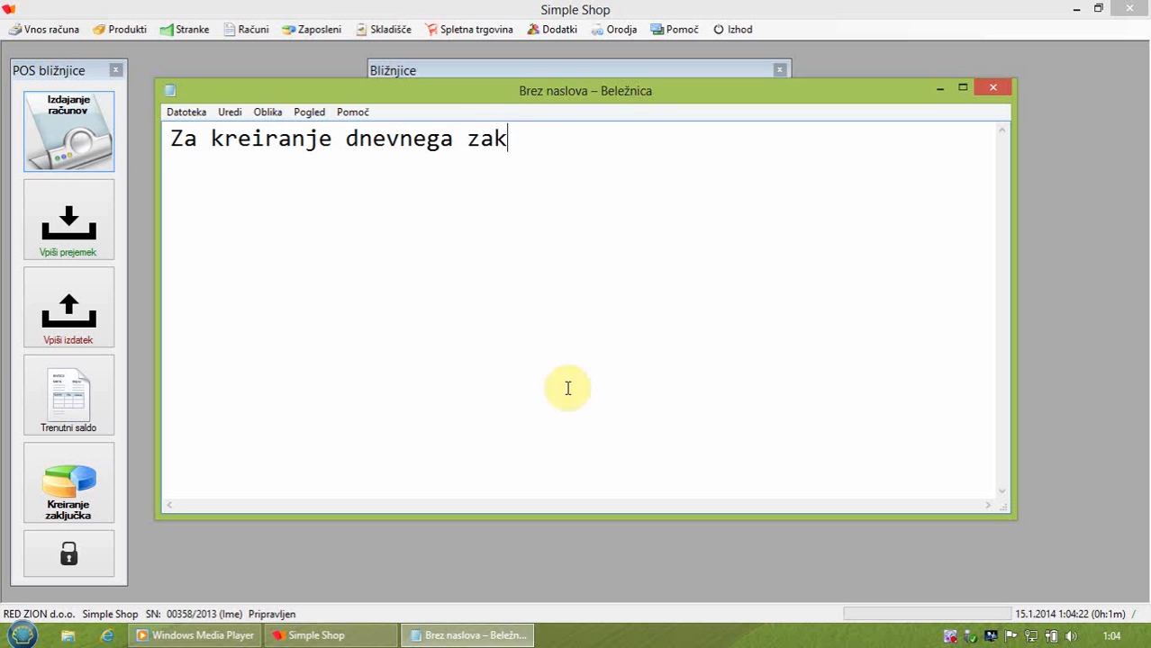
text(ljučka )
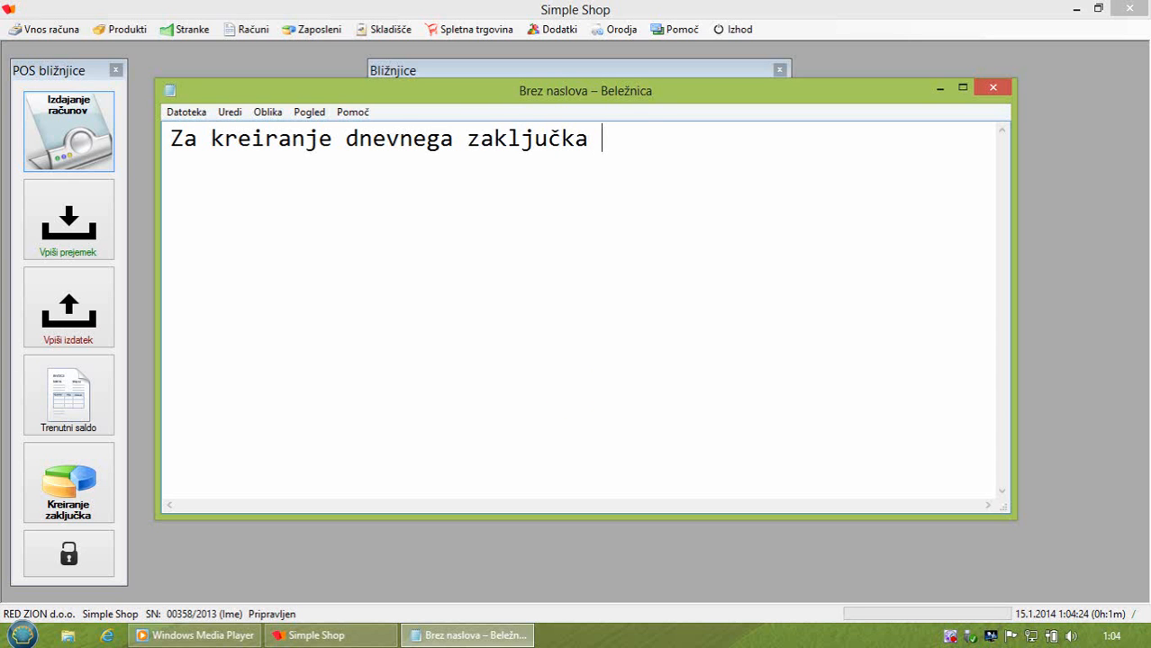
text(z avtomat)
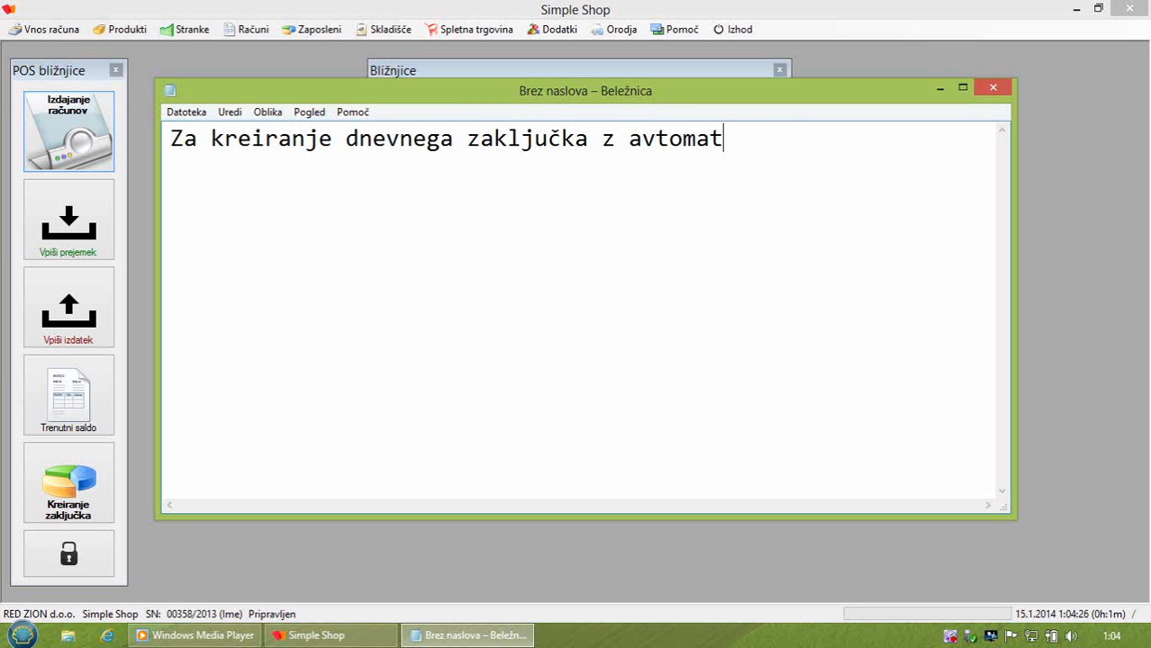
text(skim kreiranjem)
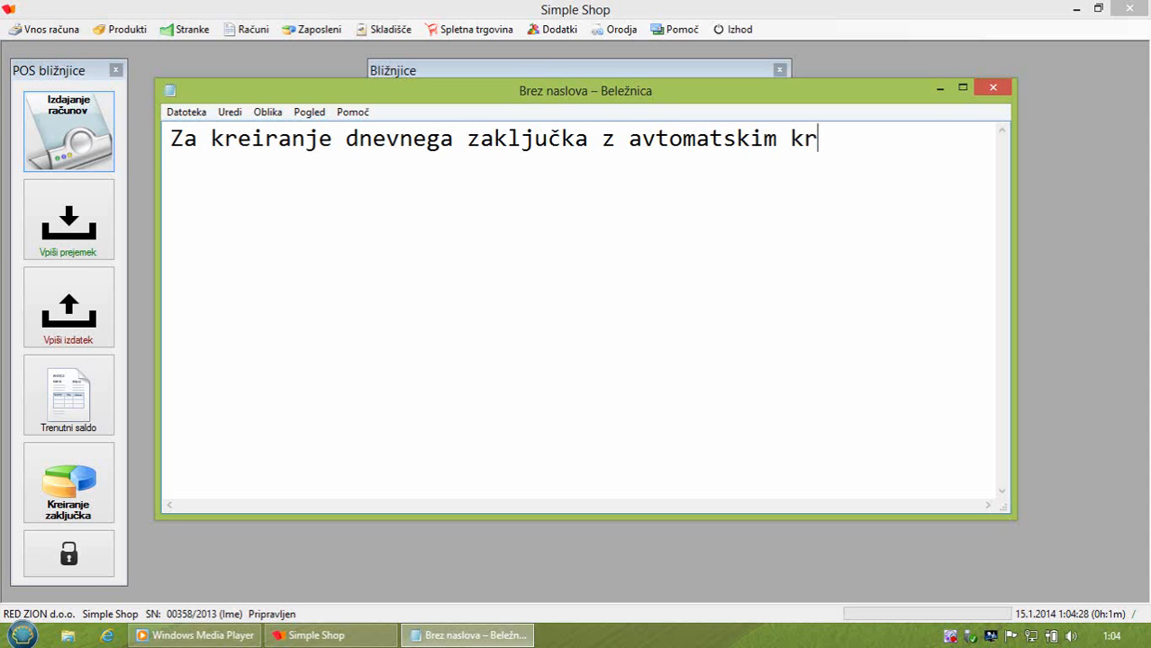
Step: Continue the note on a second line with "blagajniškega dnevnika v POS bližnjicah uporabite"
key(Return)
text(bla)
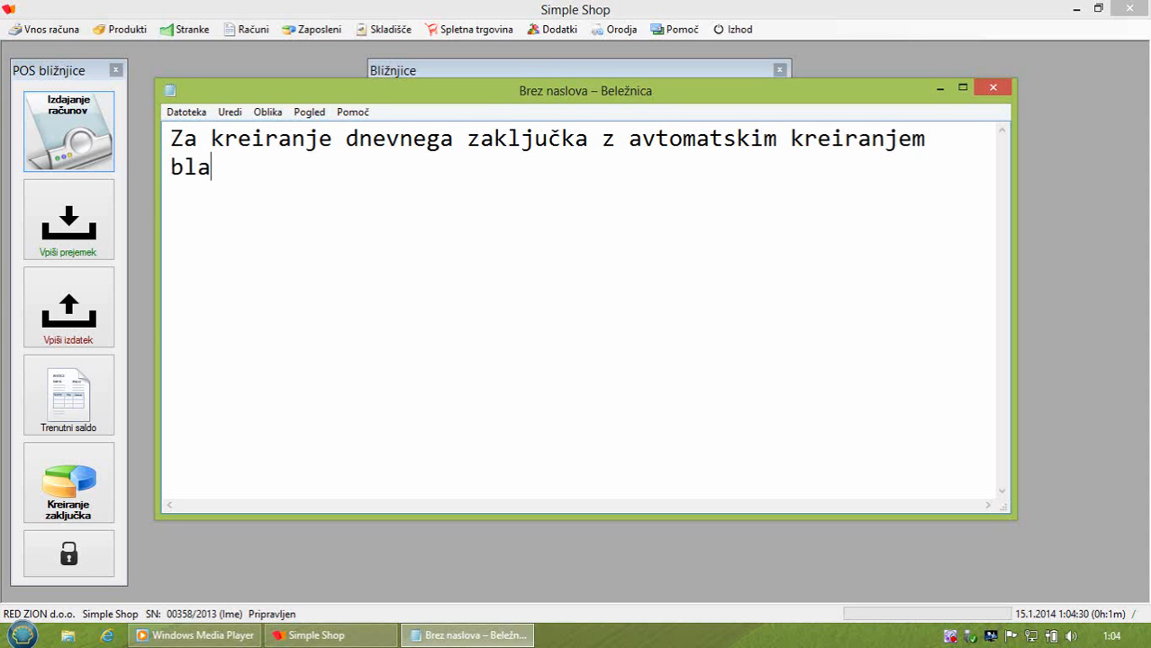
text(gajnišk)
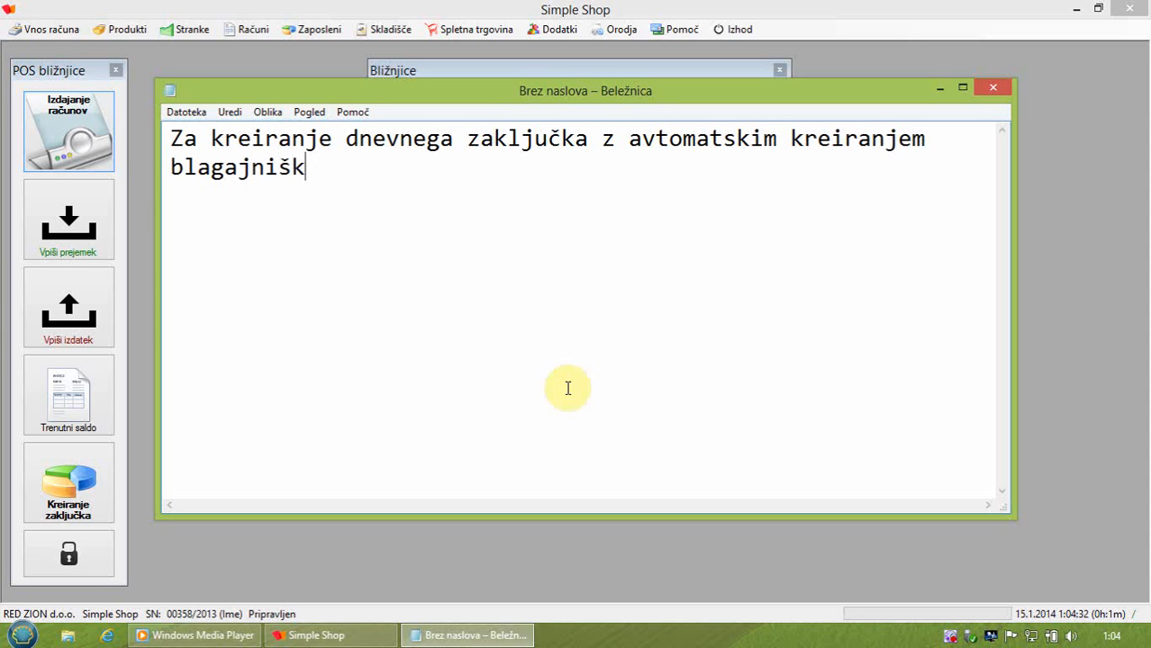
text(ega dnevnika)
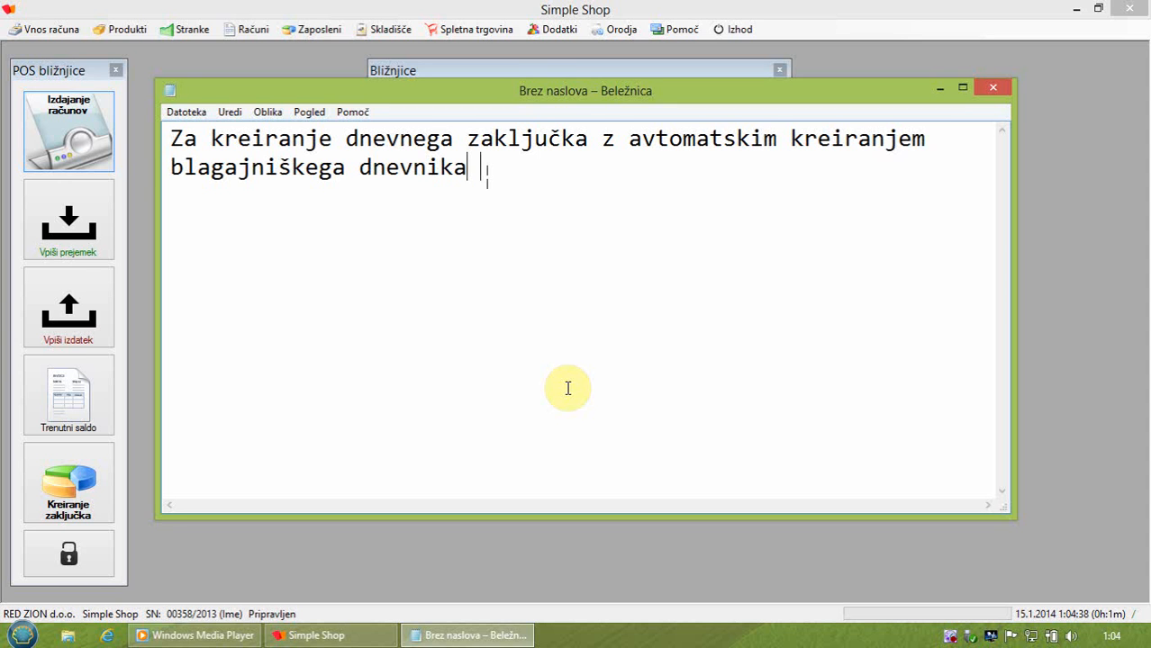
text( v POS bliž)
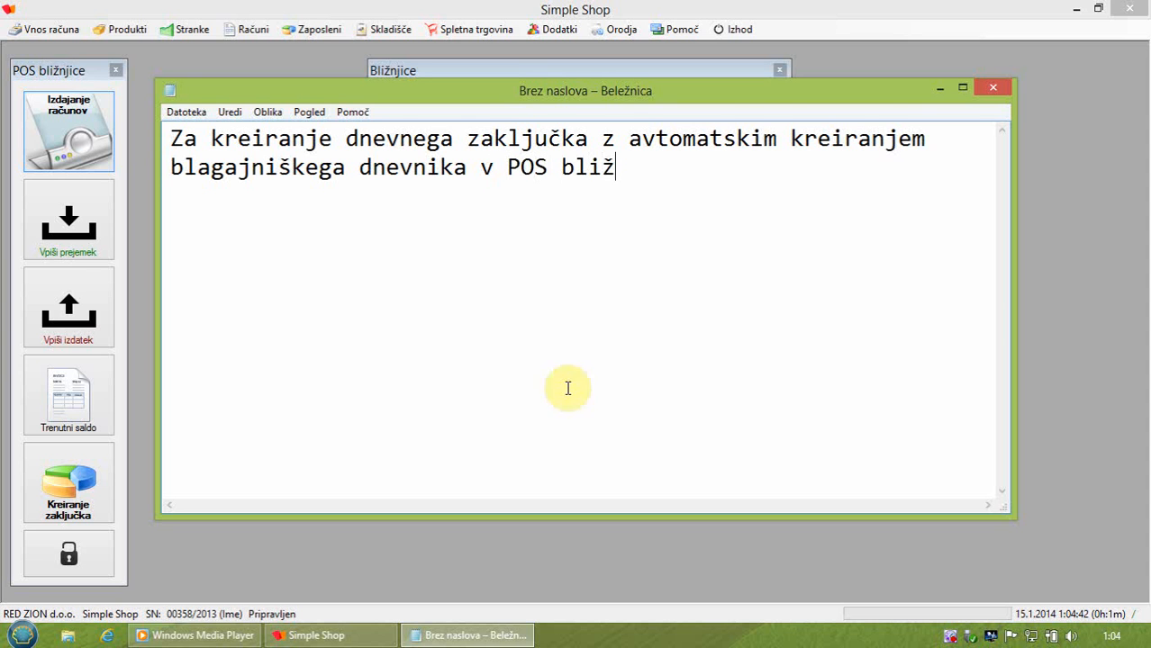
text(njicah uporabite)
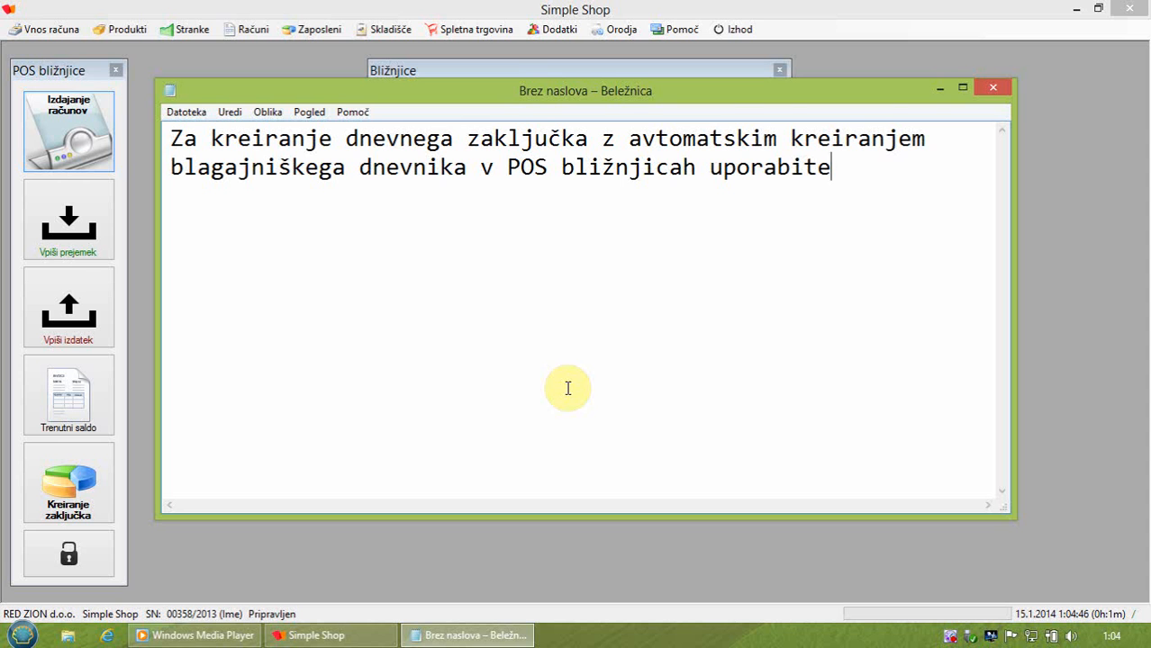
Step: Finish the note with a third line reading ""Kreiranje zaključka".", including the inner quotation marks and full stop
key(Return)
text("Kreir)
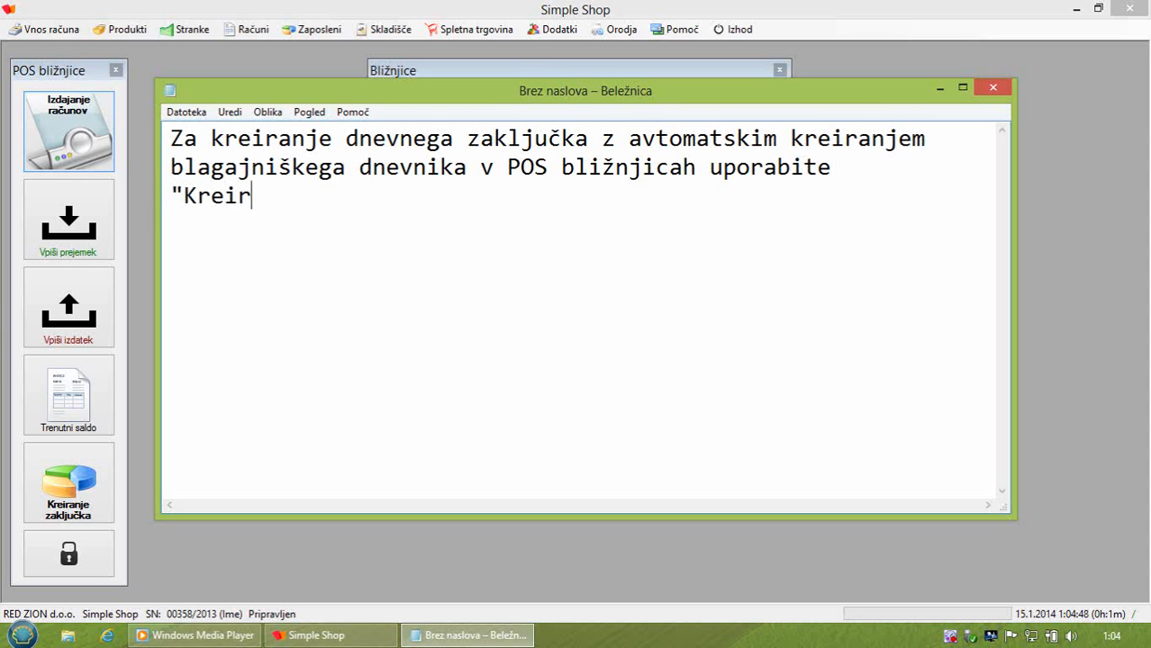
text(anje zaključ)
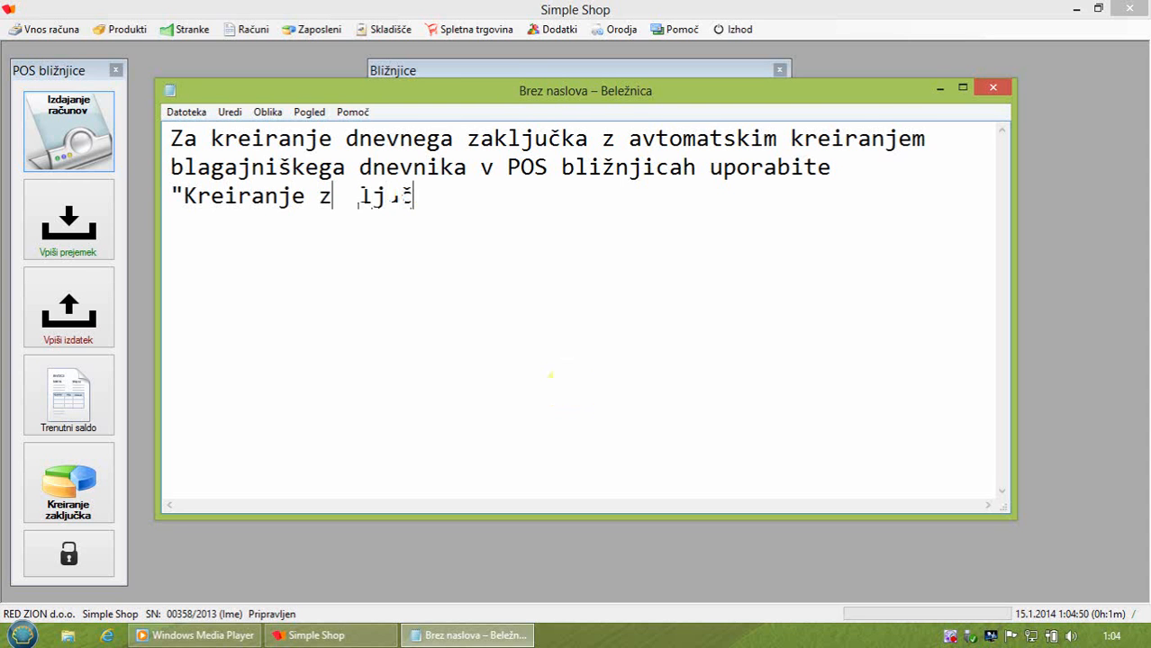
text(ka".)
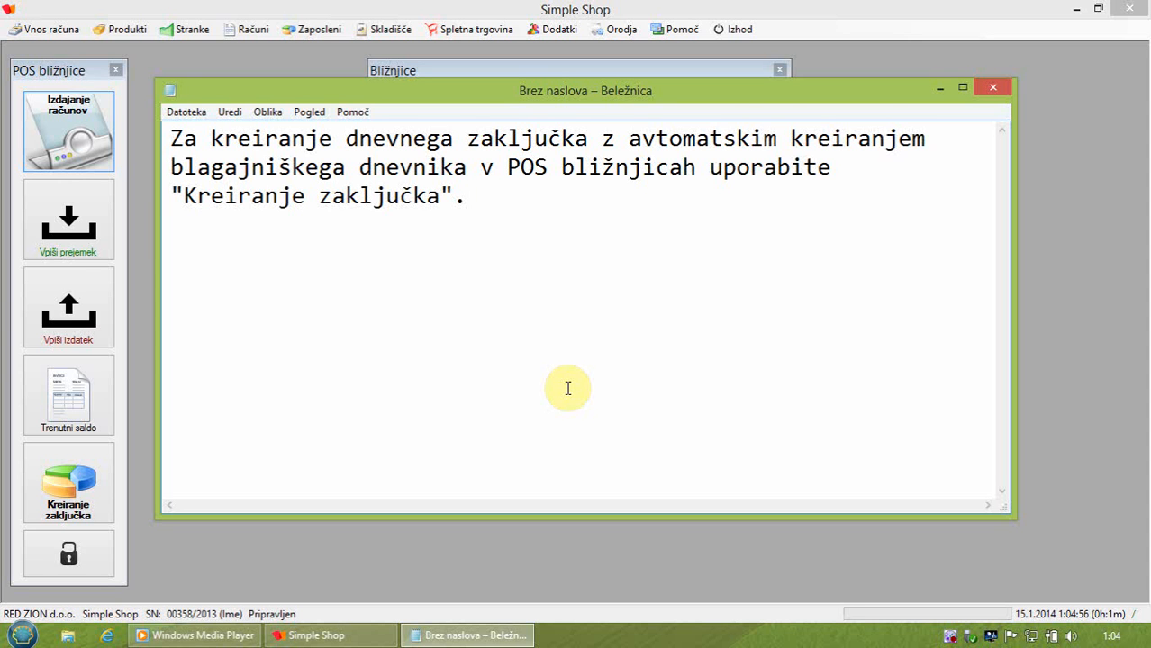
Step: Switch to Simple Shop, open Kreiranje zaključka from the POS shortcuts and list the invoices for 2 to 15 January 2014
click(347, 553)
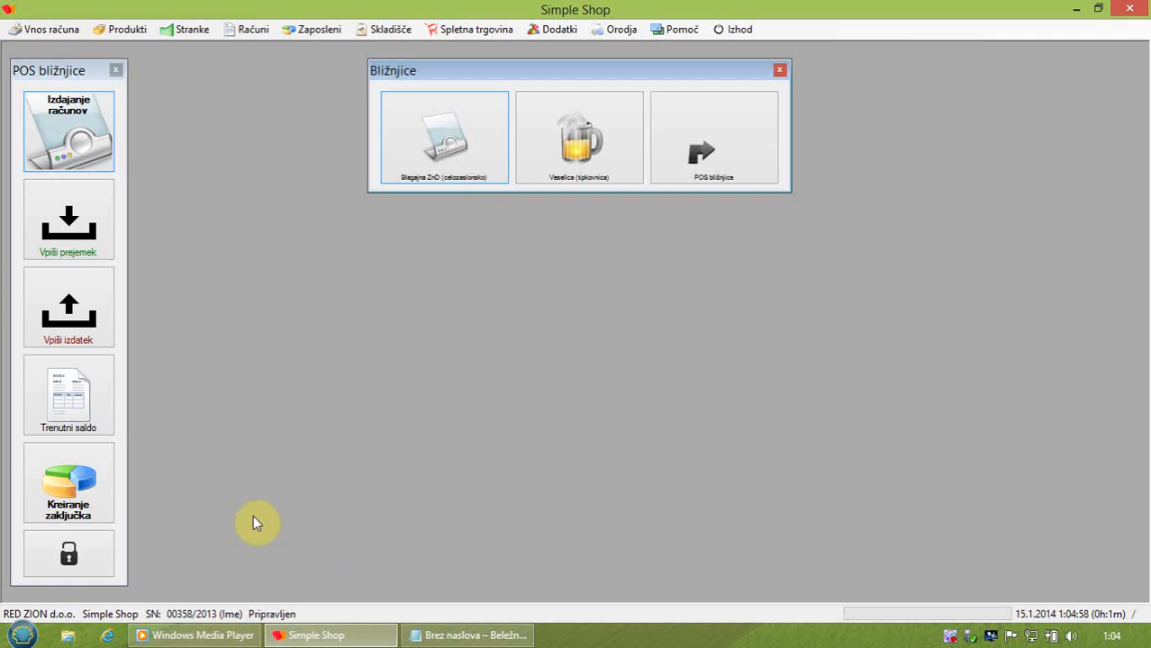
click(70, 486)
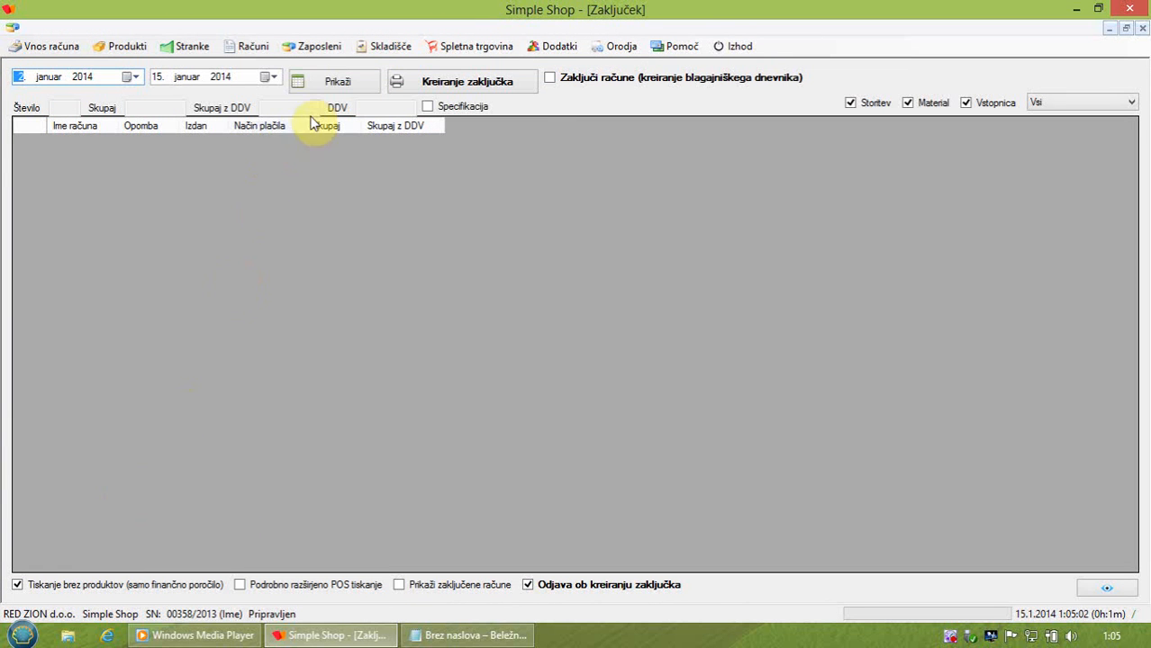
click(347, 89)
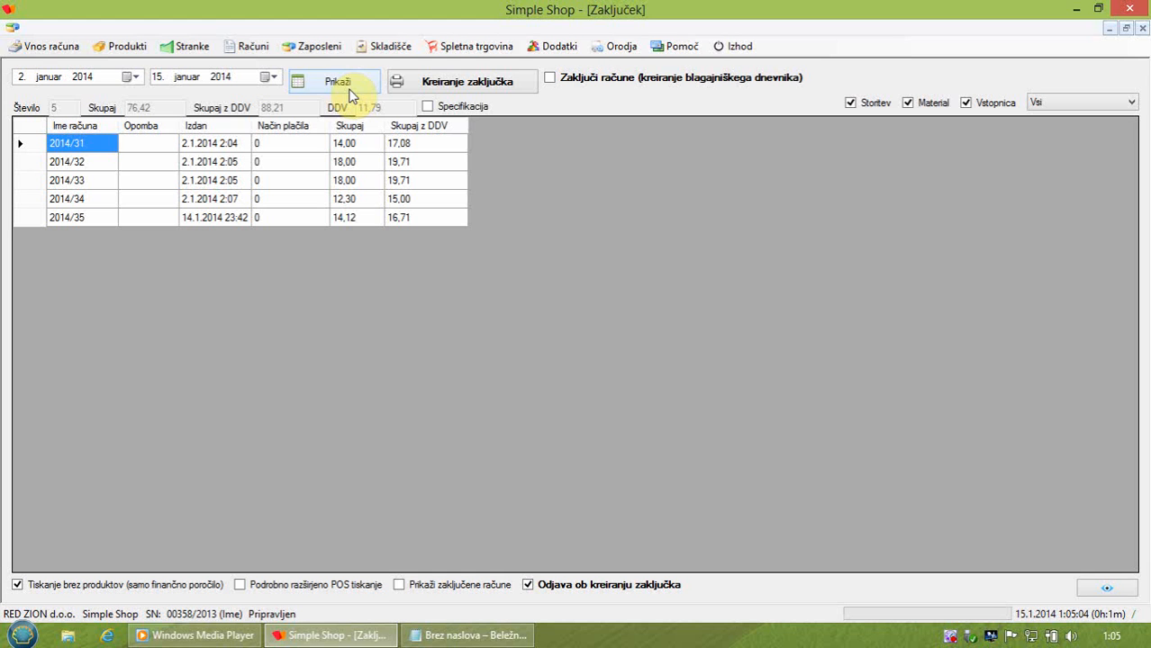
Step: Switch to Beležnica and replace the whole note with "V kolikor želite, da se kreira tudi blagajniški dnevnik"
click(469, 636)
drag(544, 108, 556, 138)
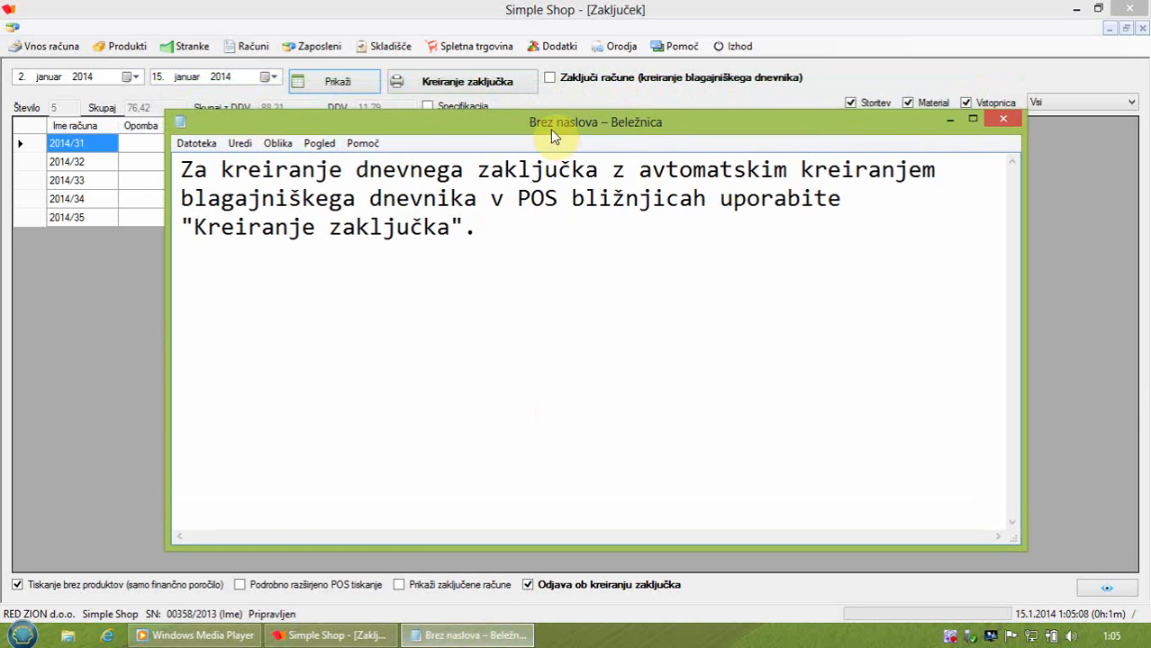
key(ctrl+a)
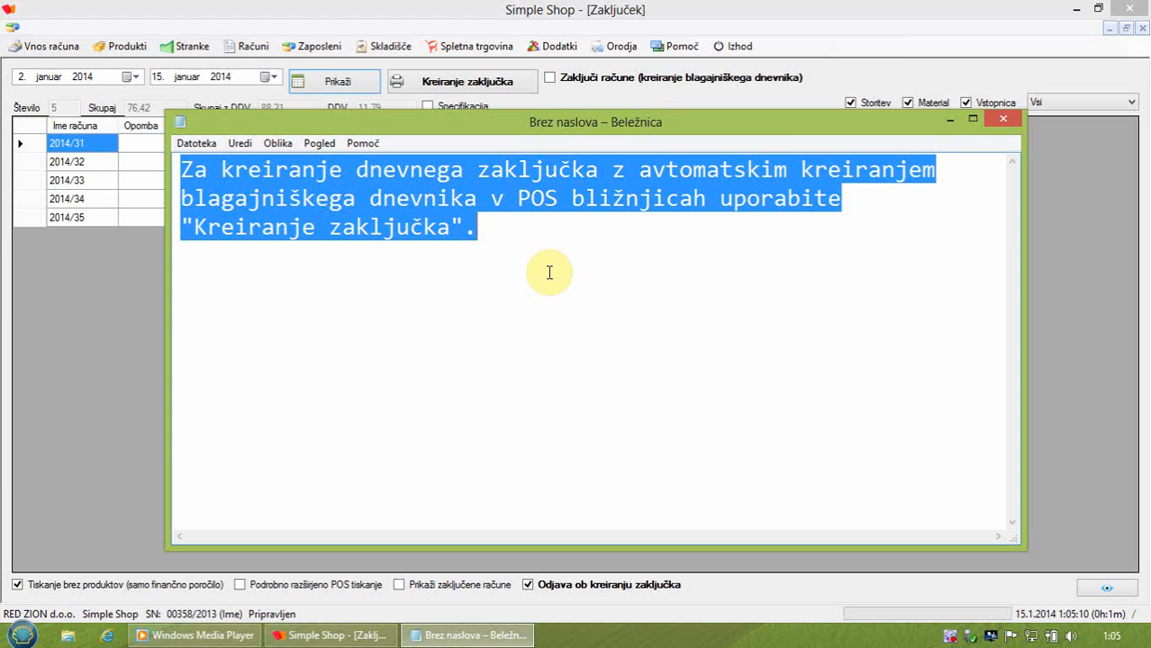
text(V kol)
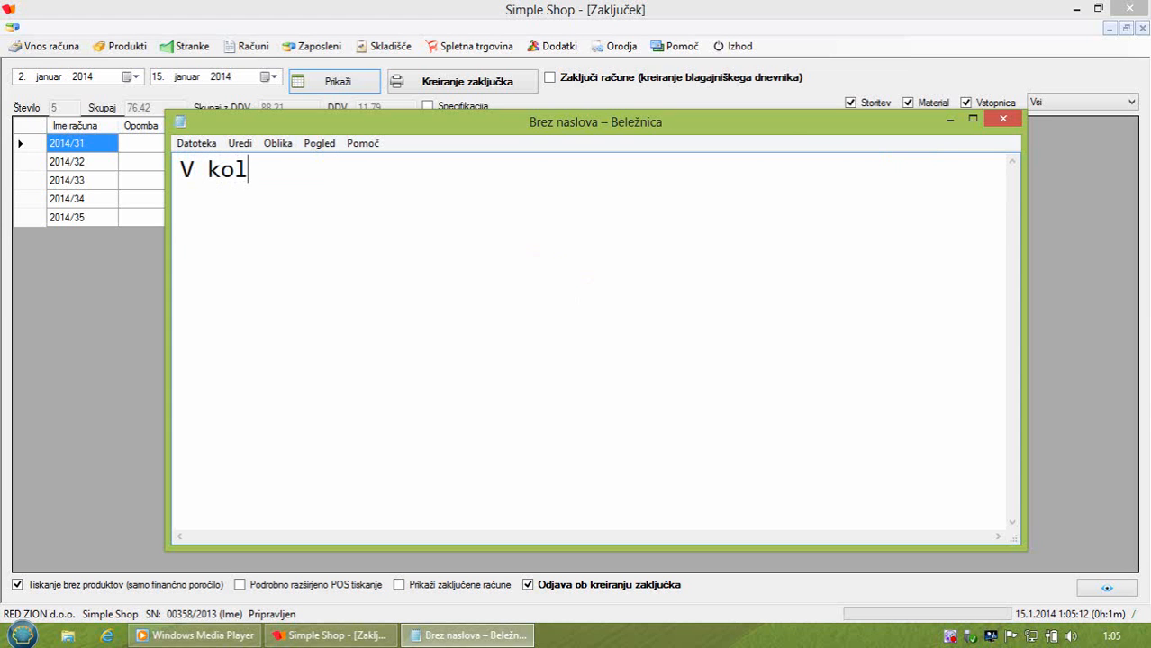
text(ikor želite,)
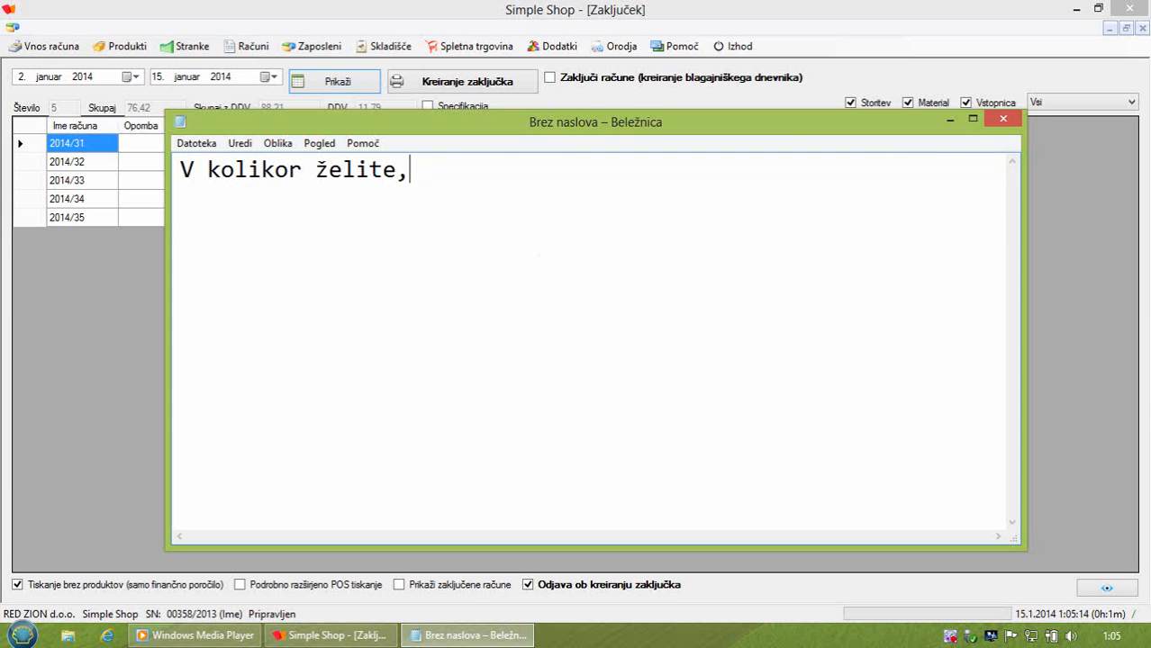
text( da se kreira )
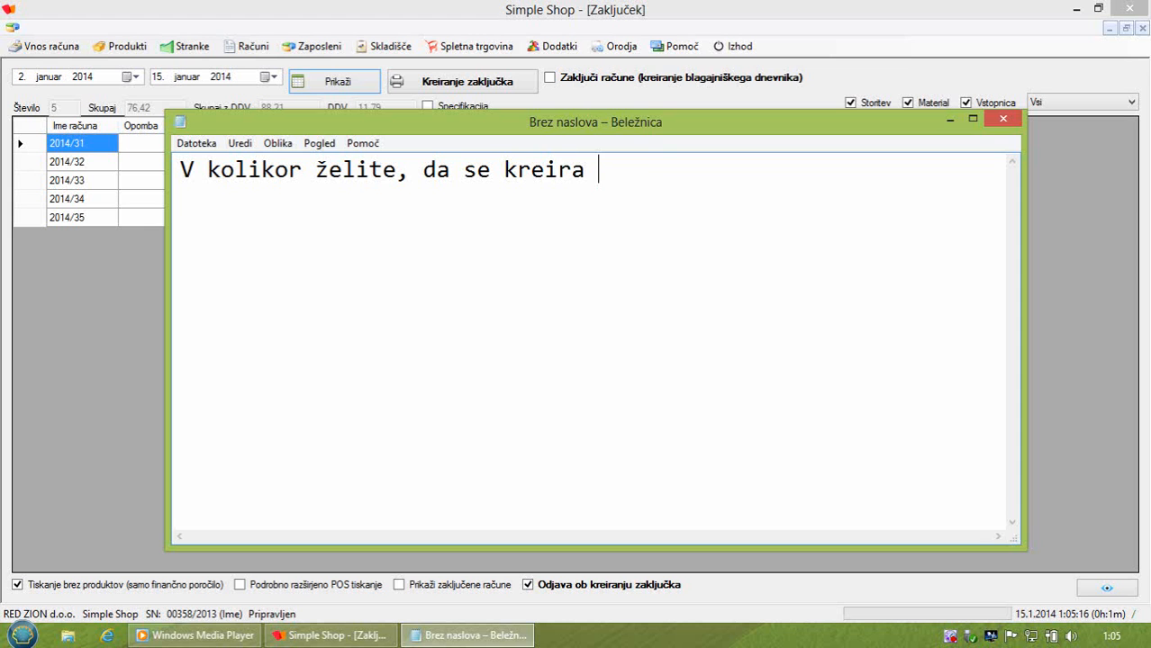
text(tudi )
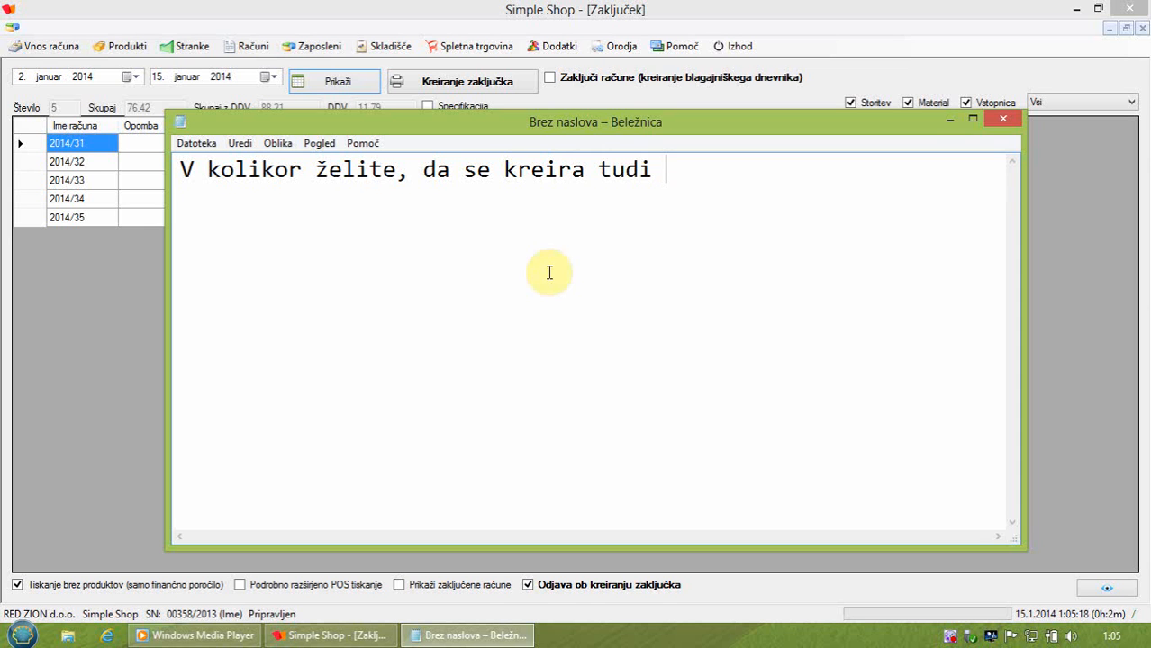
text(blagajni)
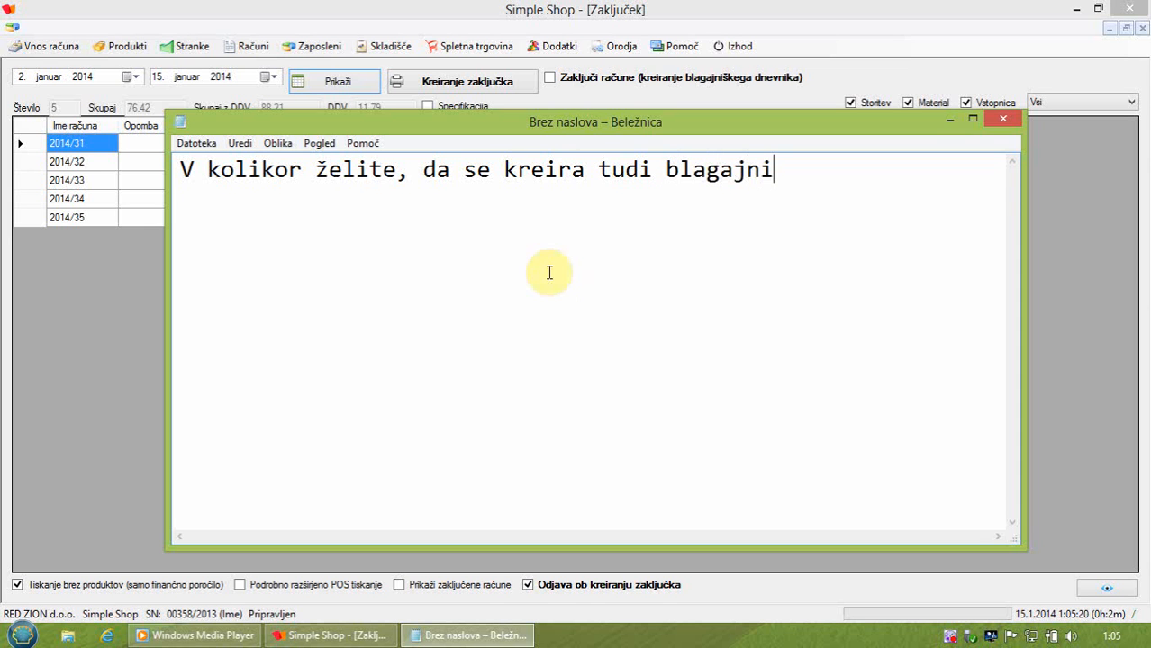
text(ški dnevnik)
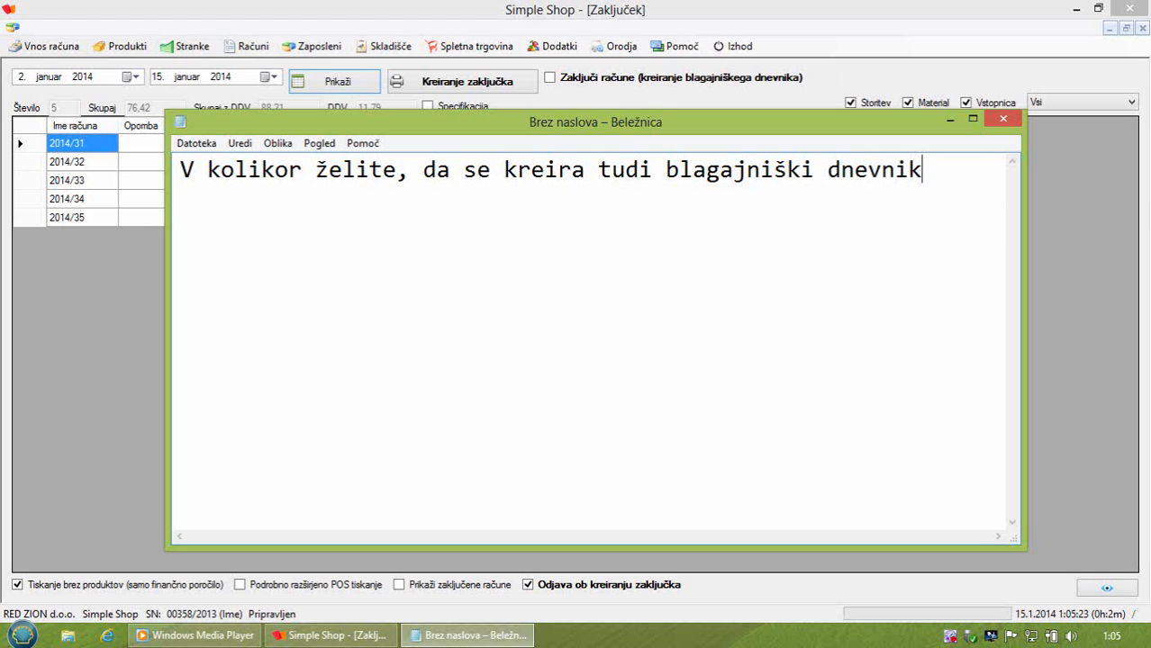
Step: Continue the note on a second line with "v zgornjem meniju izberite "Zaključi račune".", including the inner quotation marks and full stop
key(Return)
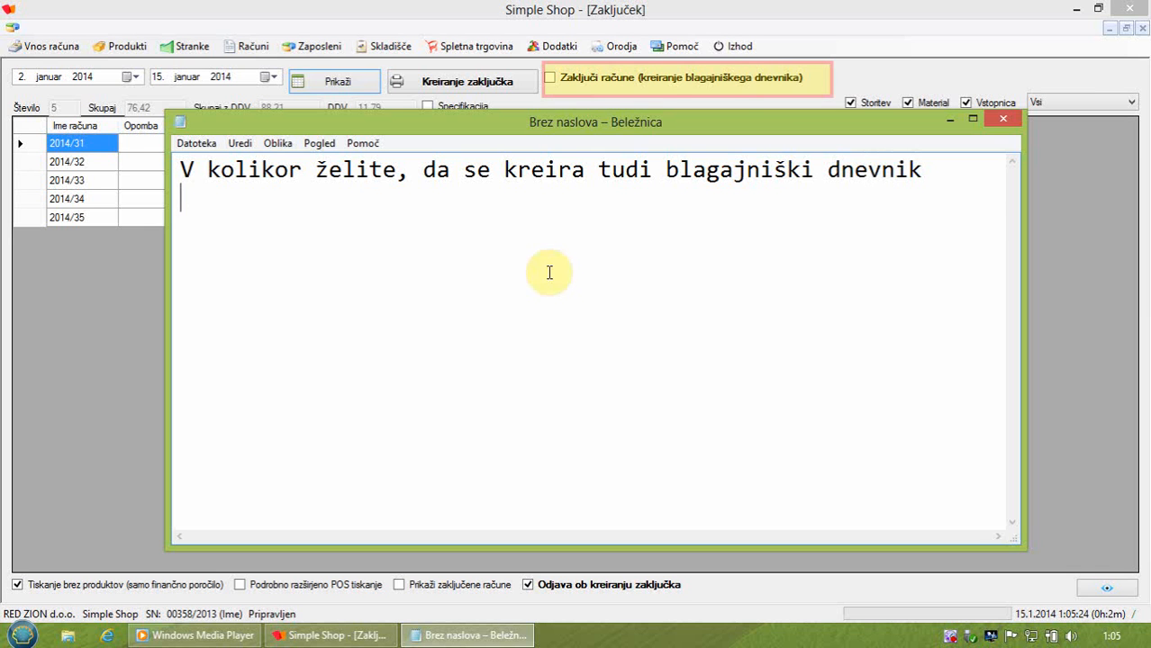
text(v zgor)
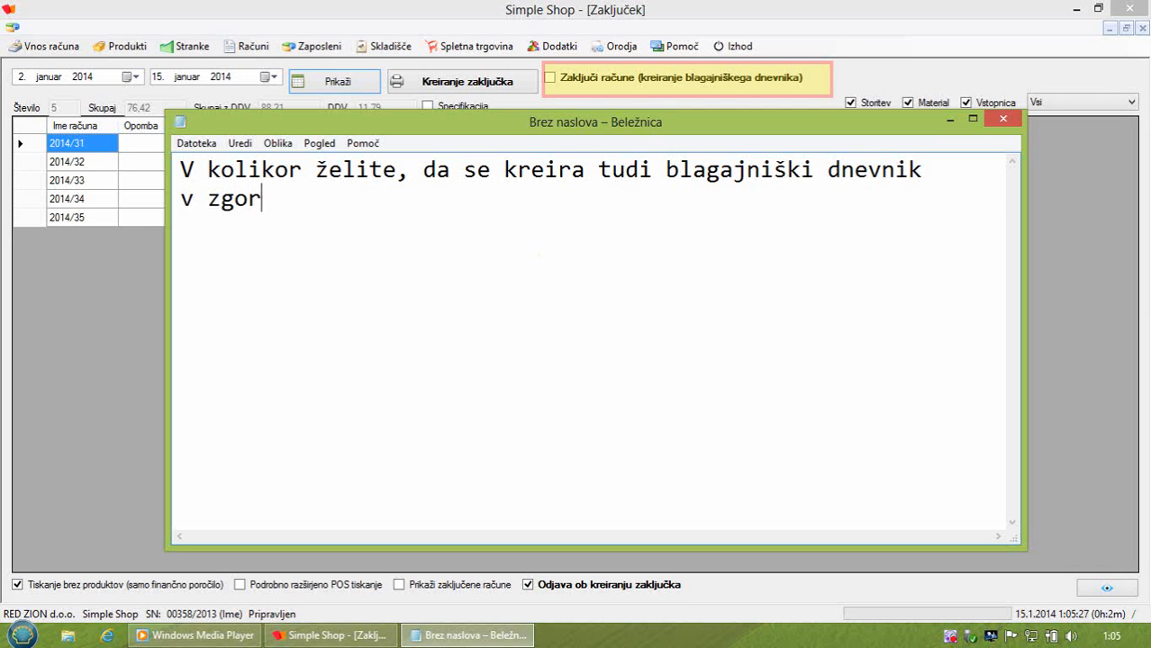
text(njem meniju)
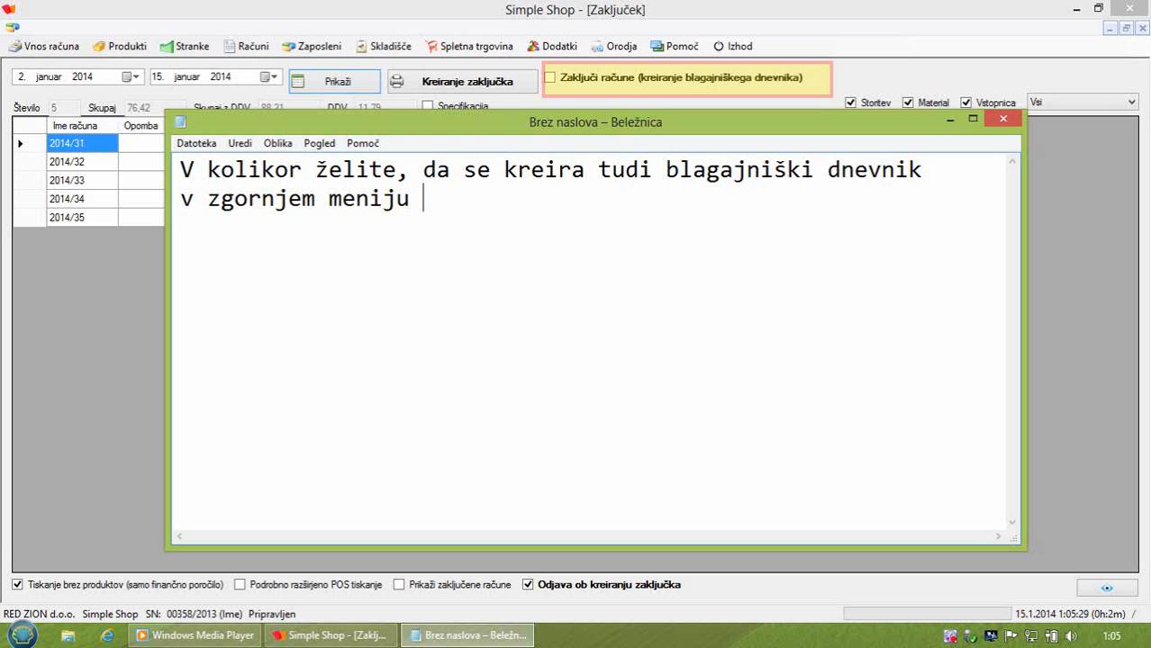
text( izberit)
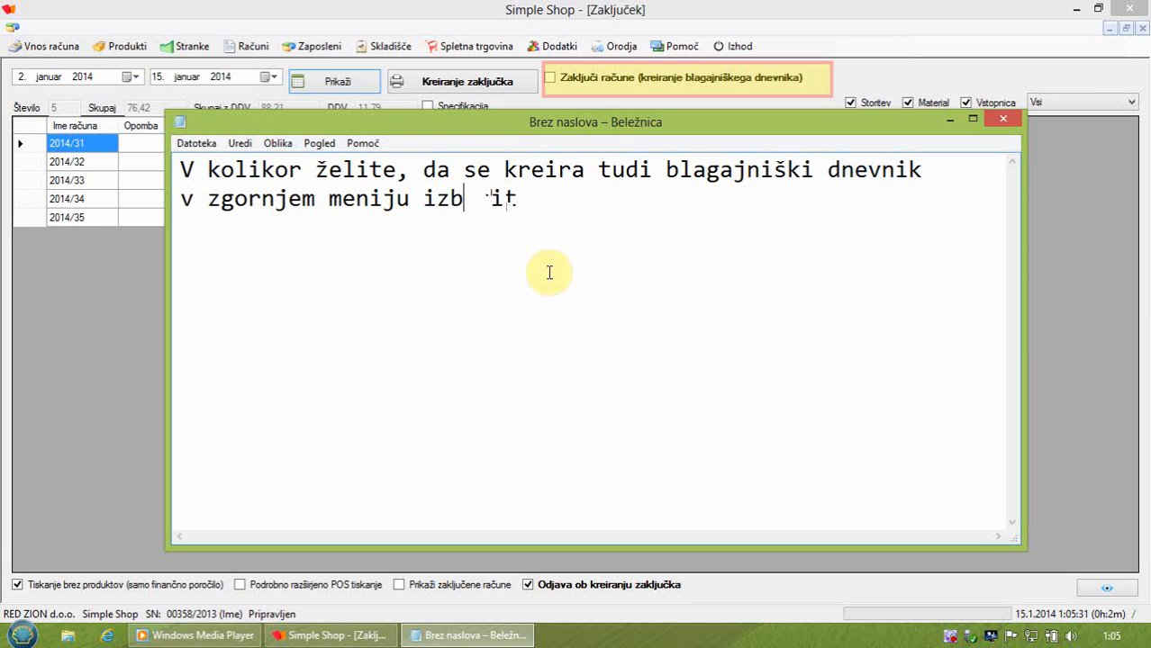
text(e "Zakl)
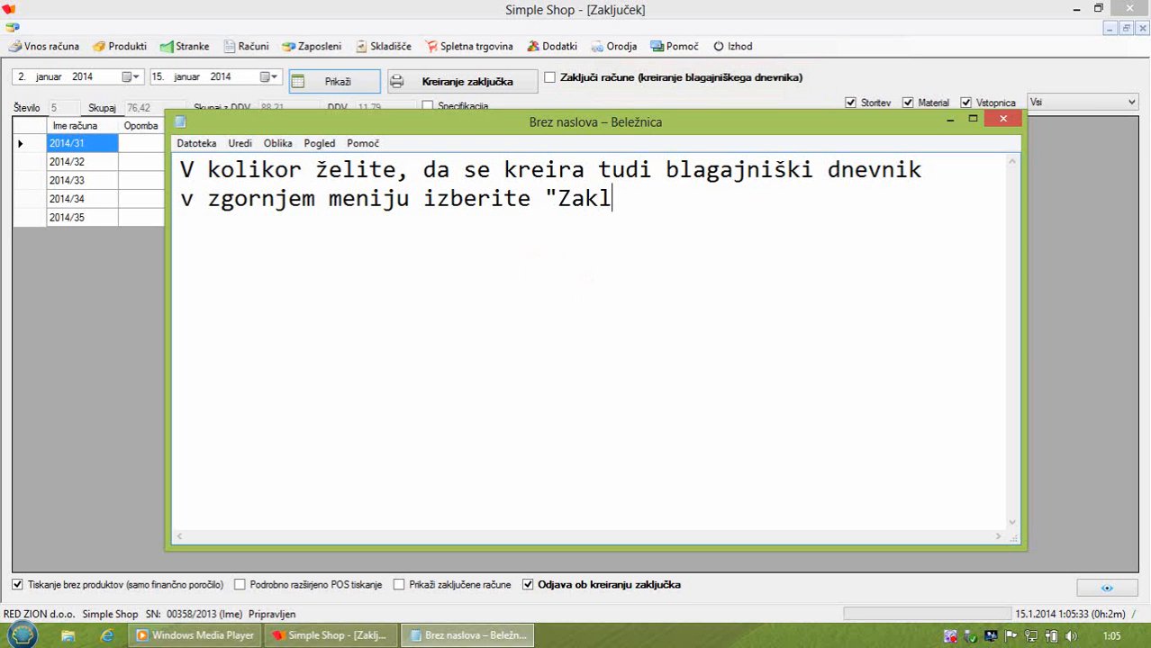
text(jući račune)
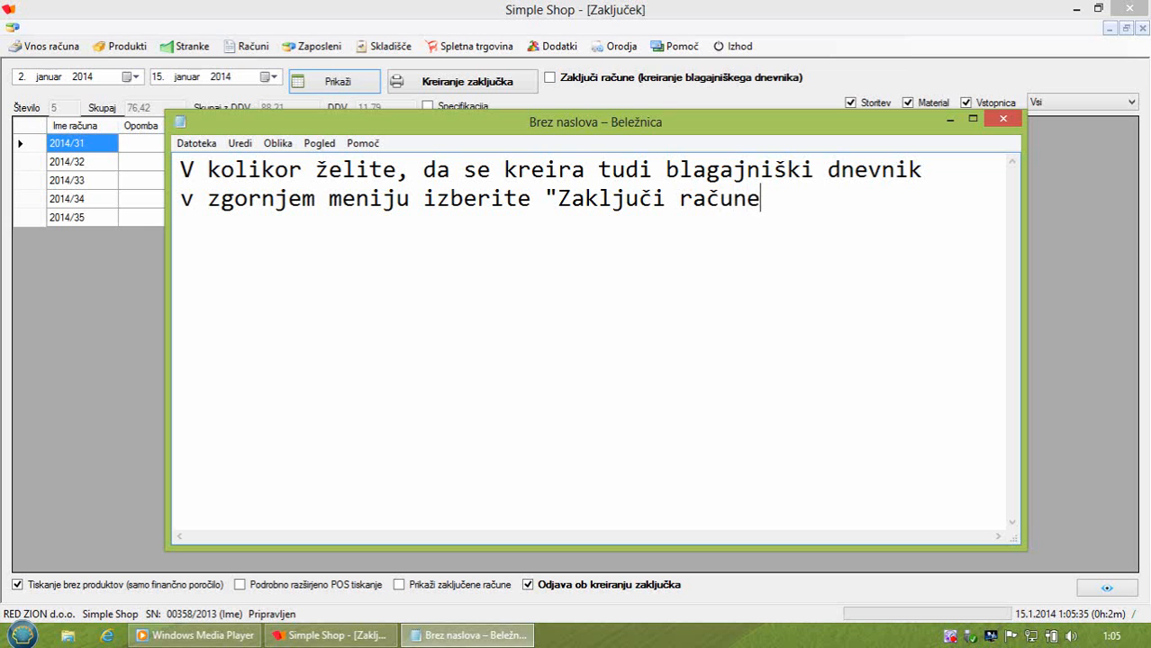
text(".)
Step: After a blank line, add the sentence "V spodnjem meniju lahko izberete način prikaza izpisa." to the note
key(Return)
key(Return)
text(V spodnjem)
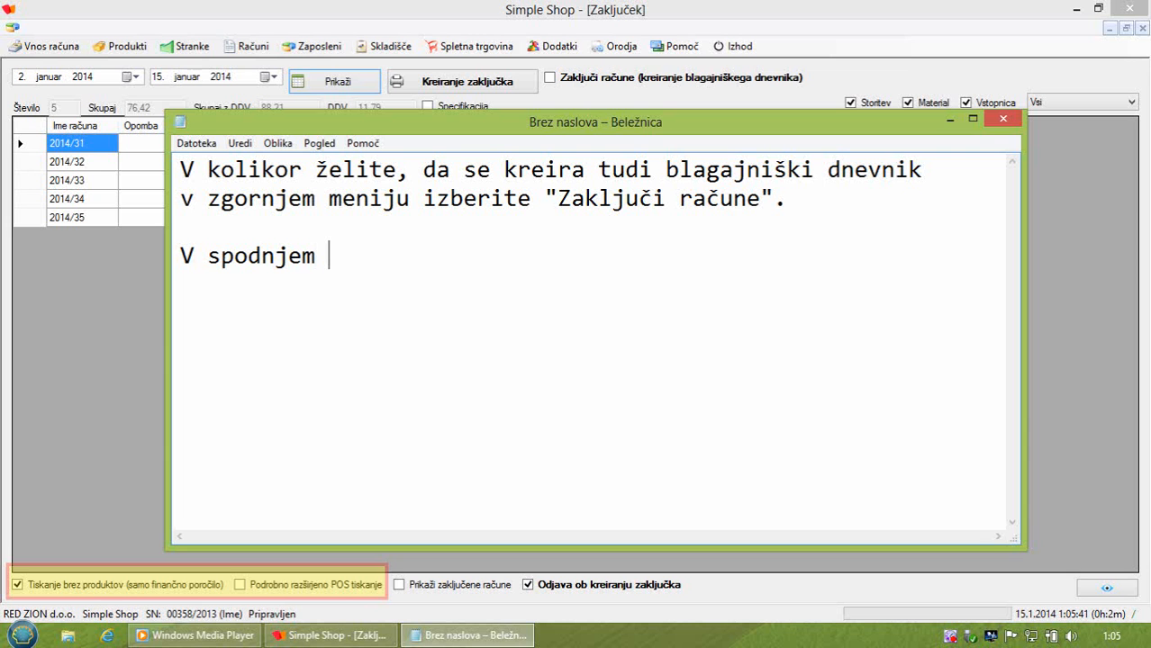
text( meniju)
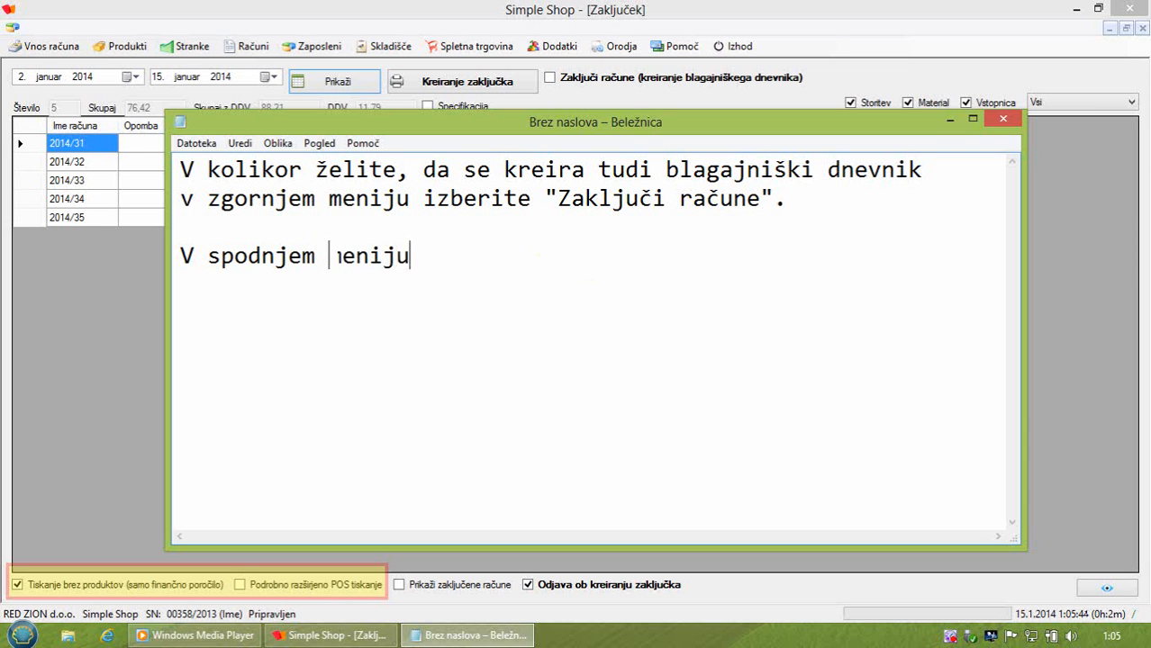
text( lahk)
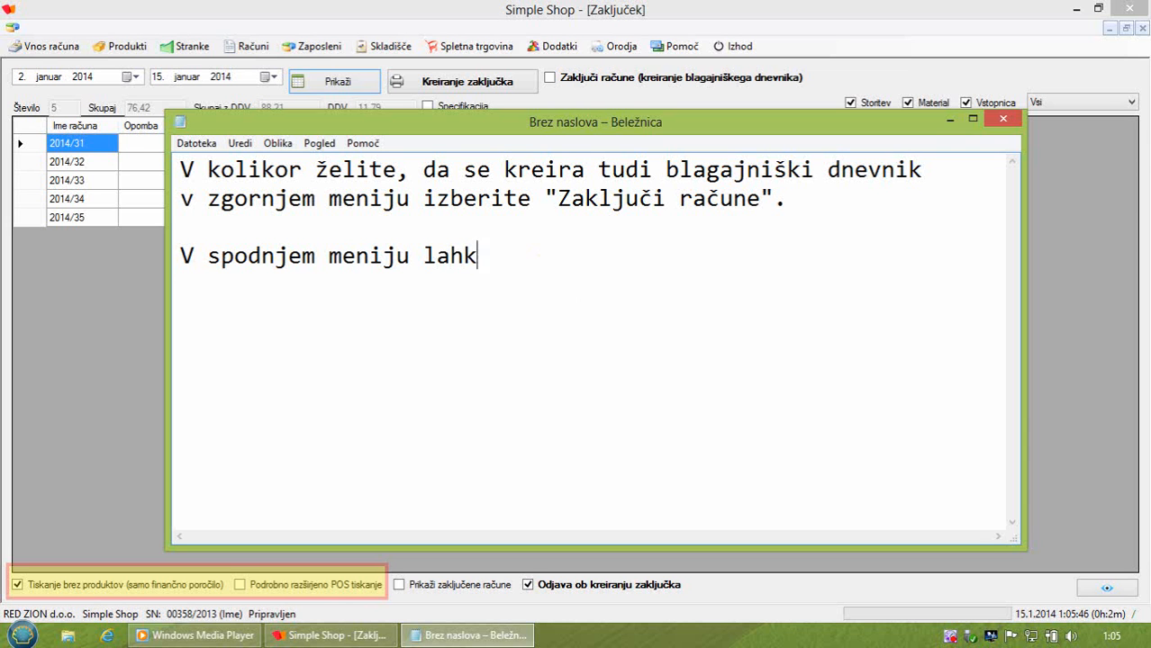
text(o izberete)
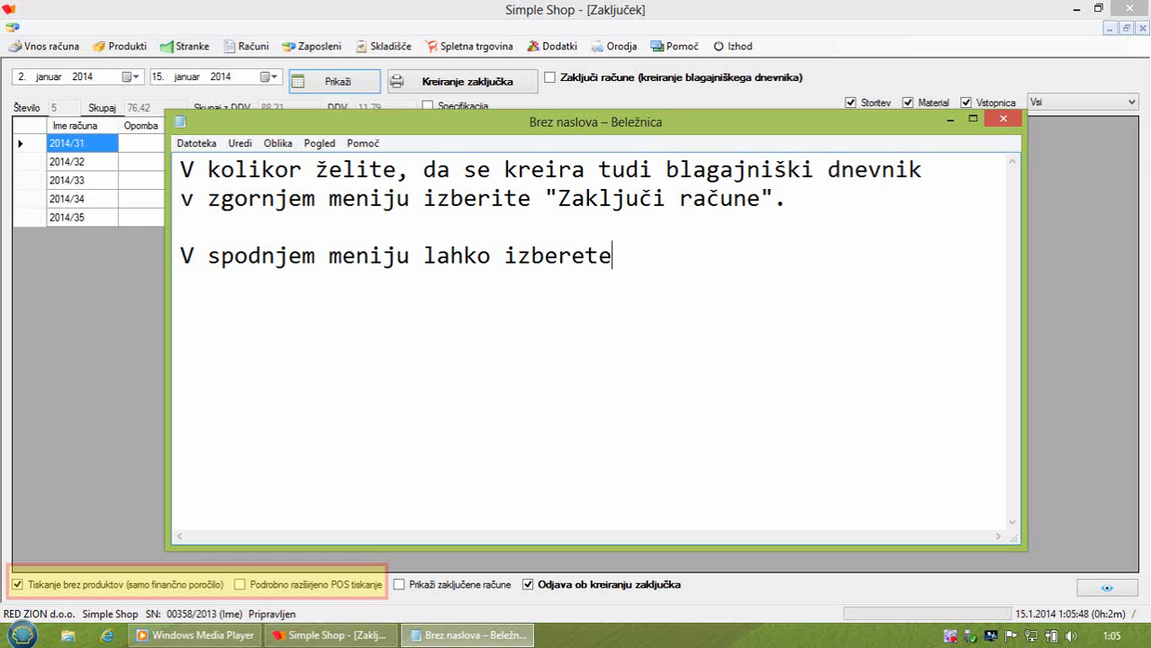
text( način prika)
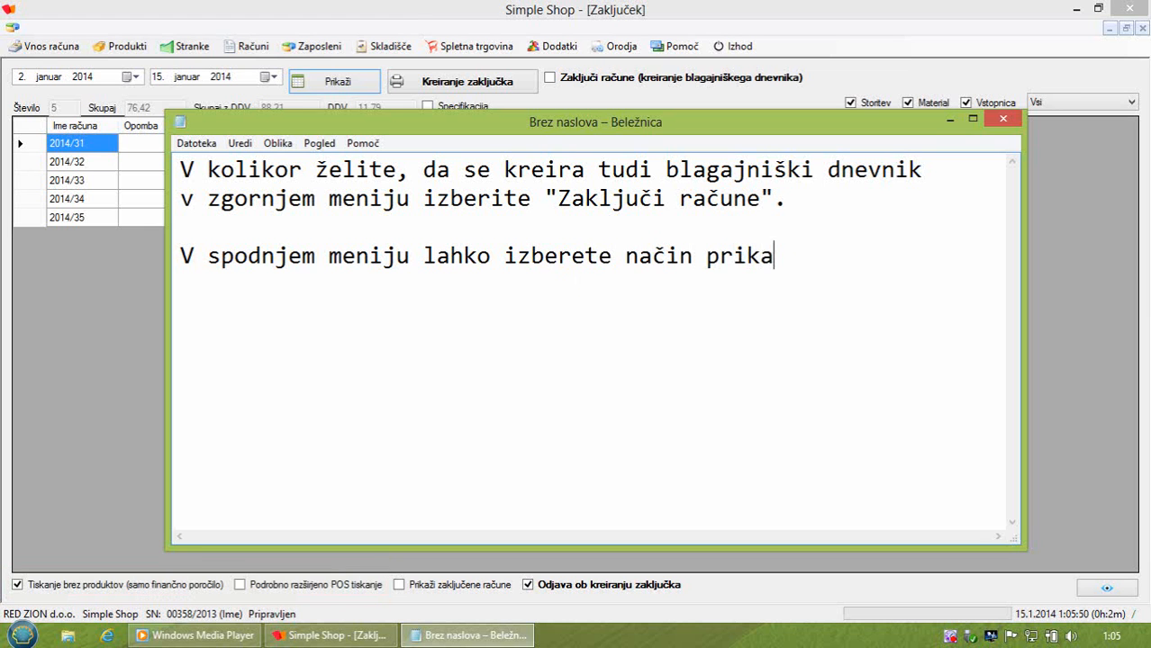
text(za izpi)
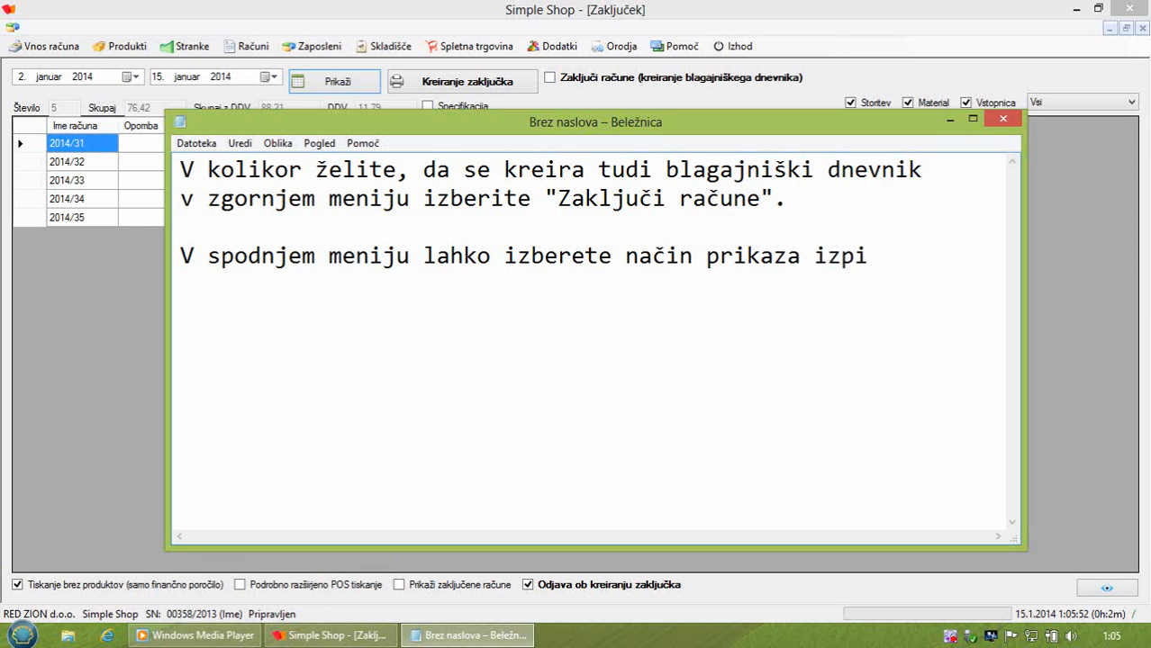
text(sa.)
Step: Add a sentence on a new line reading "V večini primerov je zadovoljiv izpis, kot so izbrane trenutne nastavitve."
key(Return)
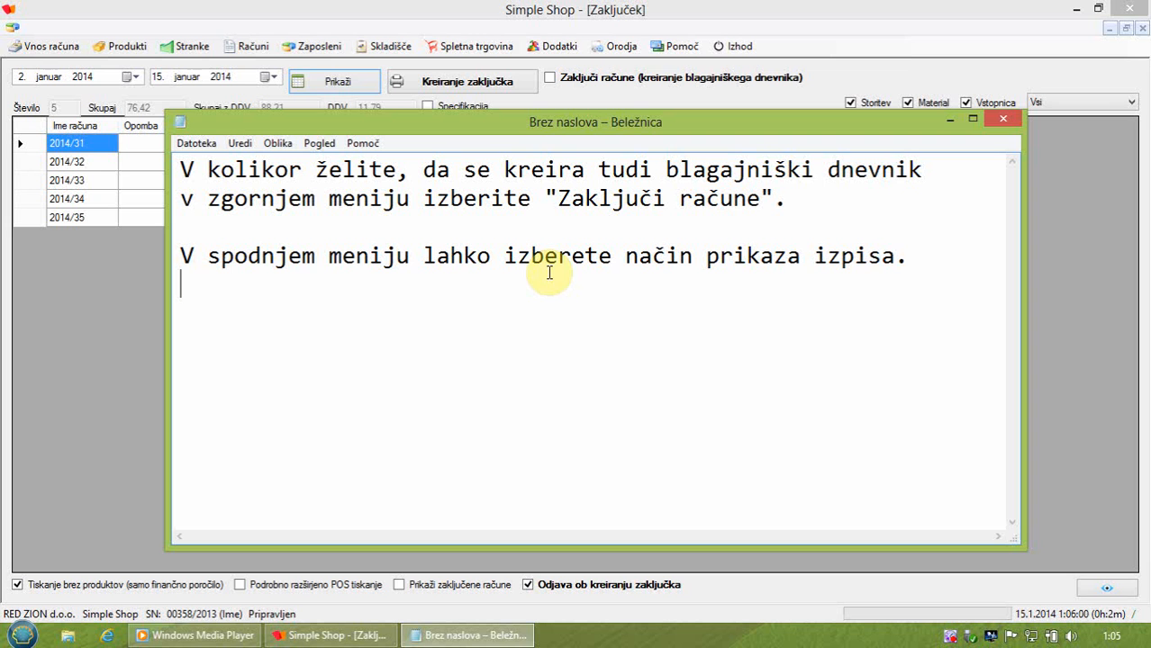
text(V večin)
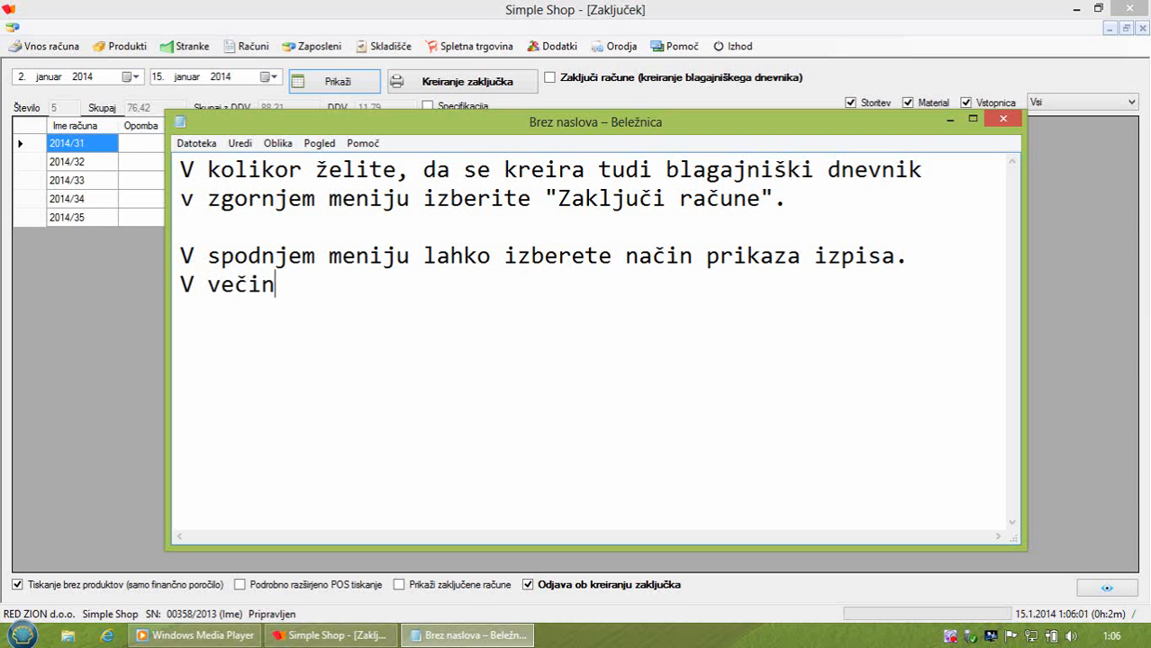
text(i primero)
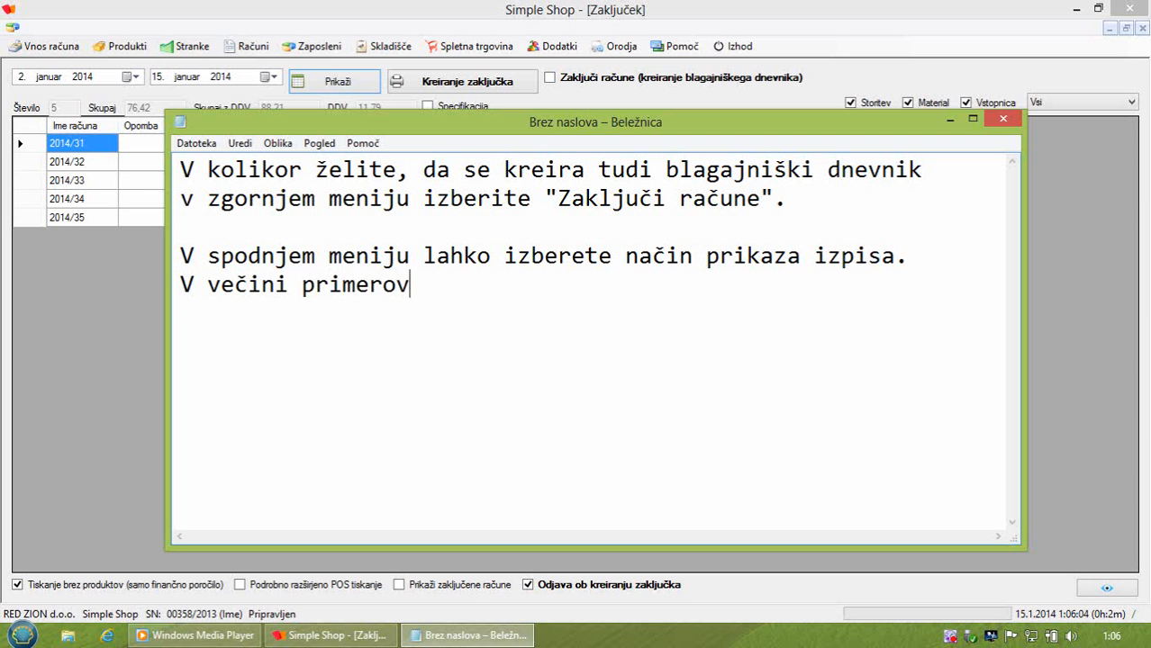
text(v je zadovoljiv izpis,)
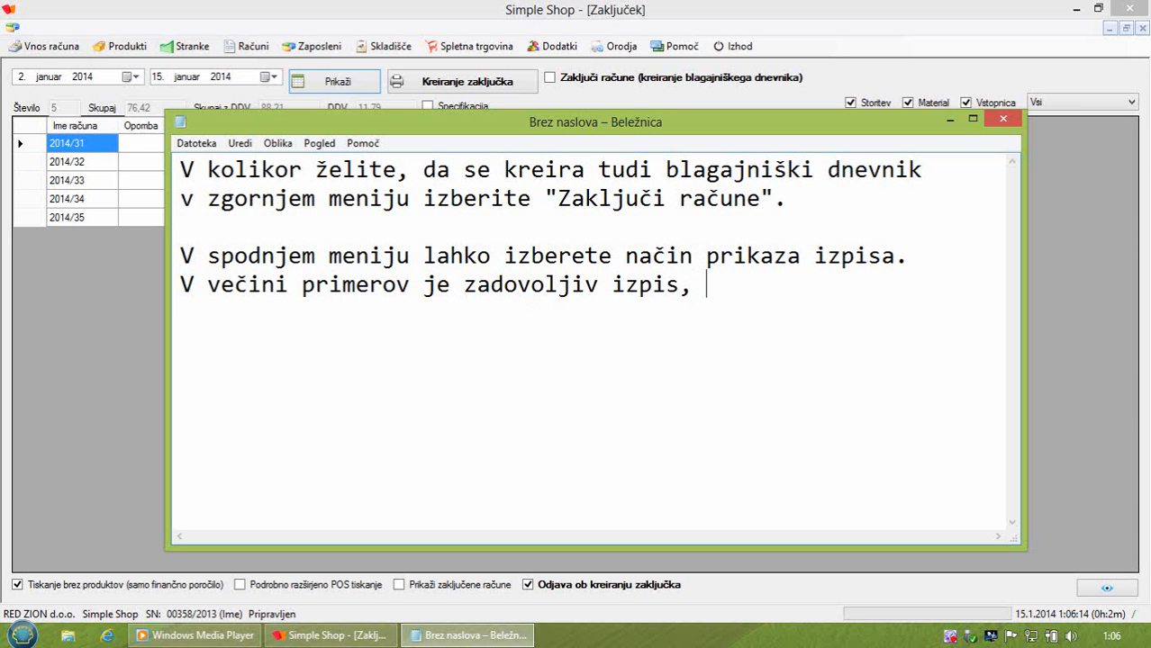
text( k)
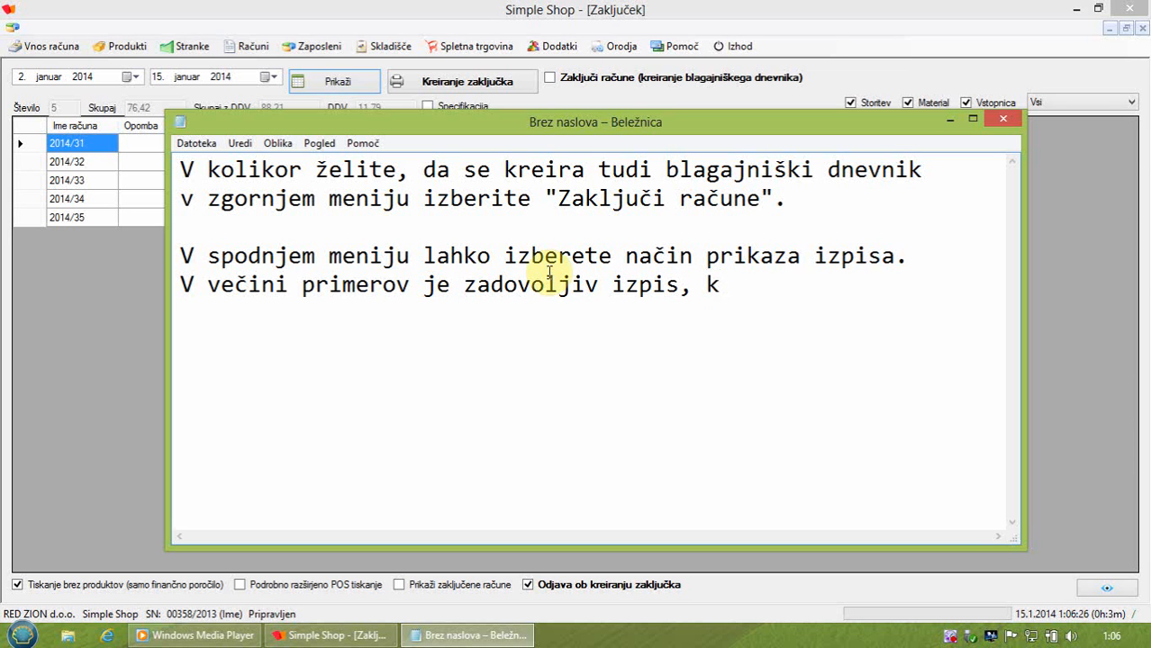
text(ot so izb)
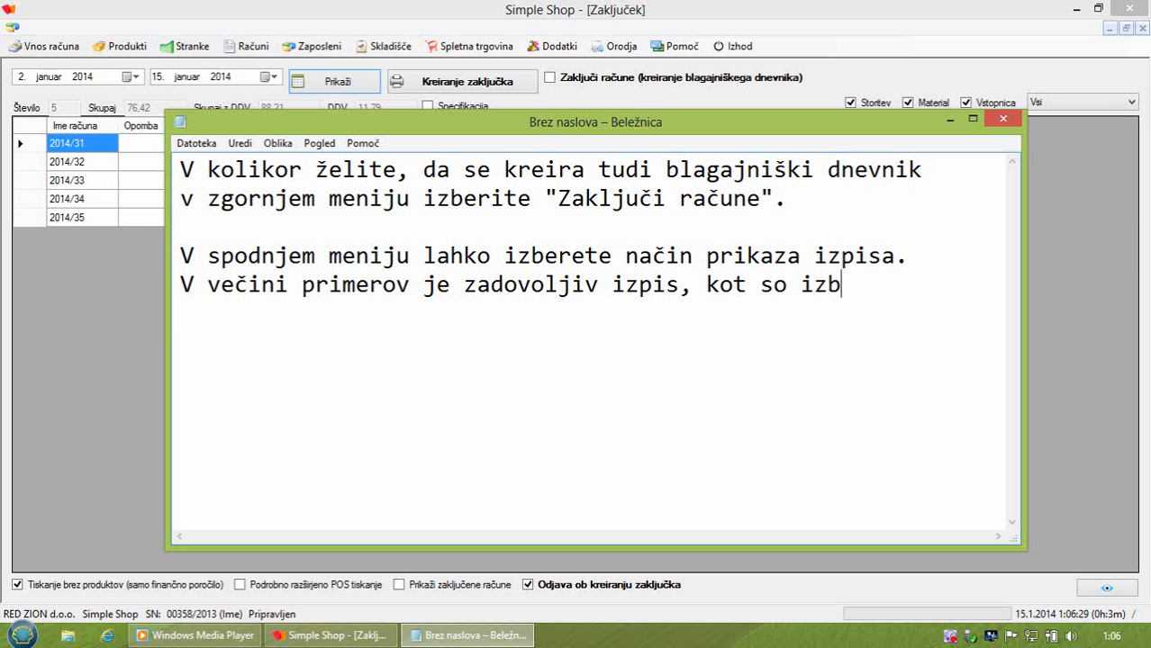
text(rane tr)
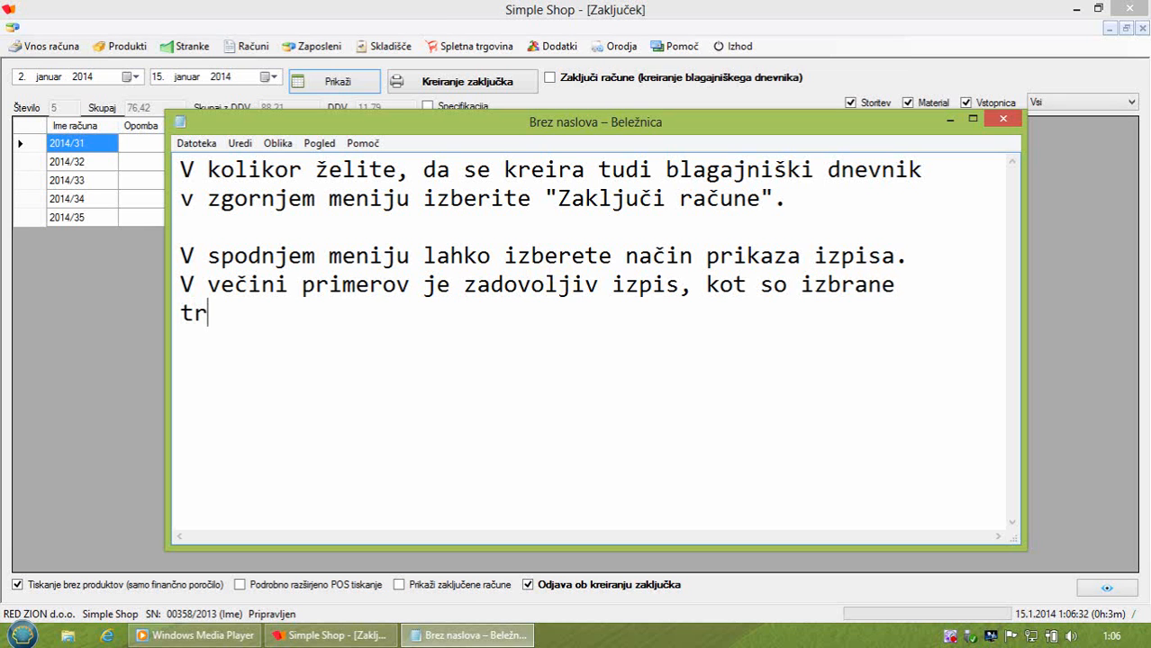
text(enutne nastavitve.)
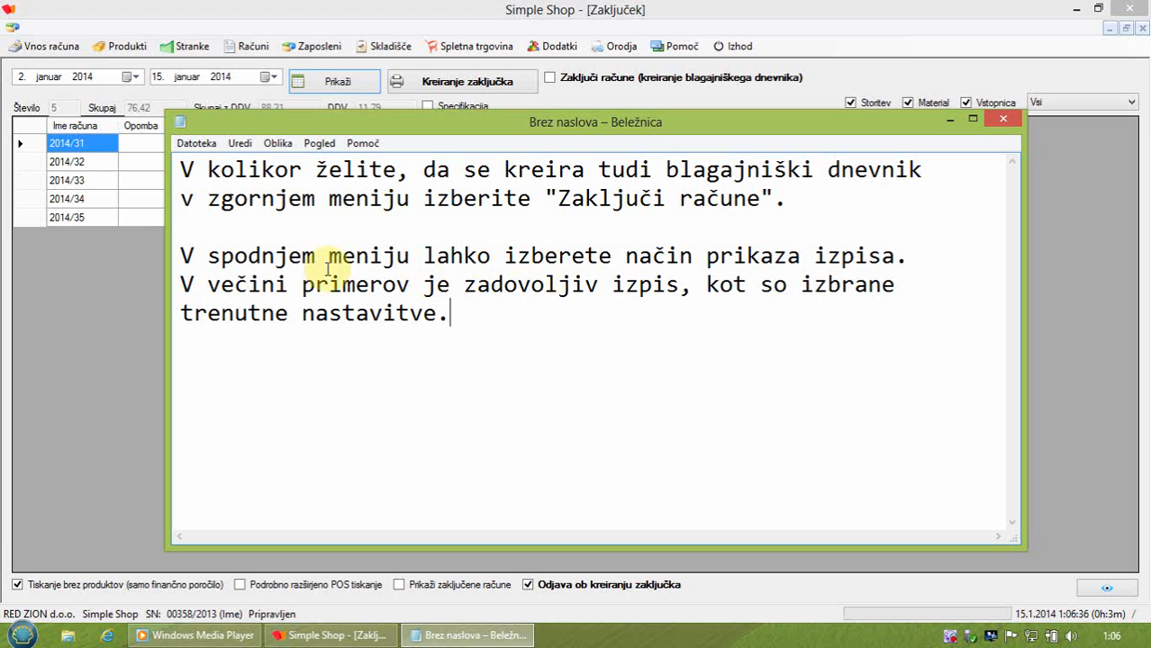
Step: Switch back to Simple Shop and create the closing with its cash journal for the listed invoices
click(116, 318)
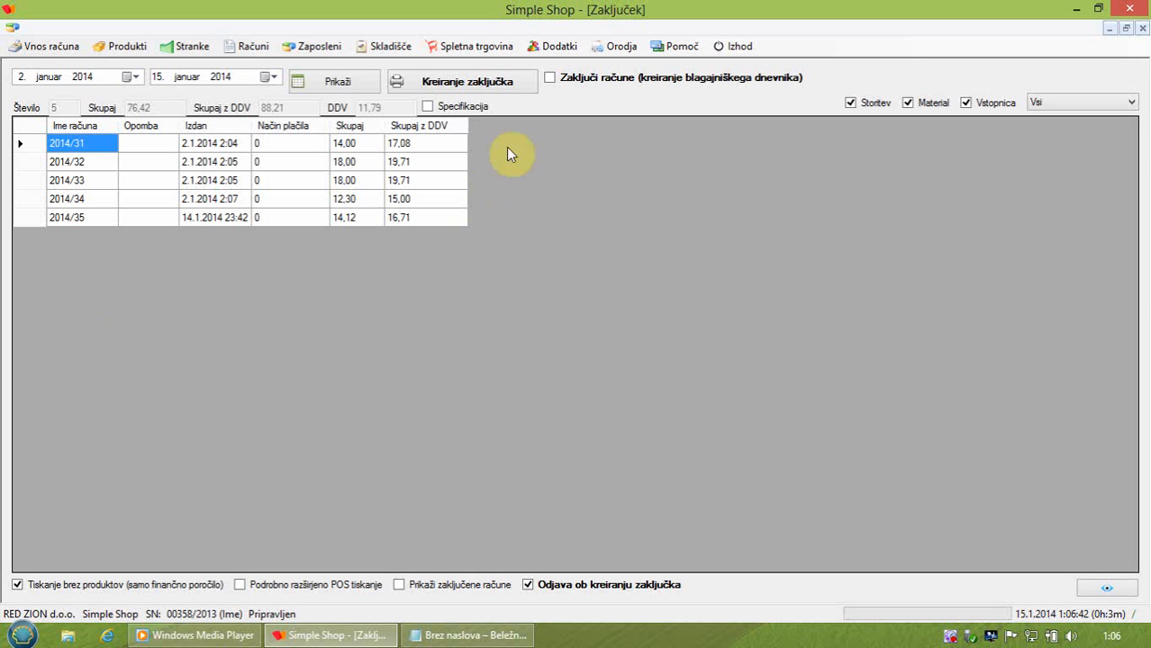
click(529, 81)
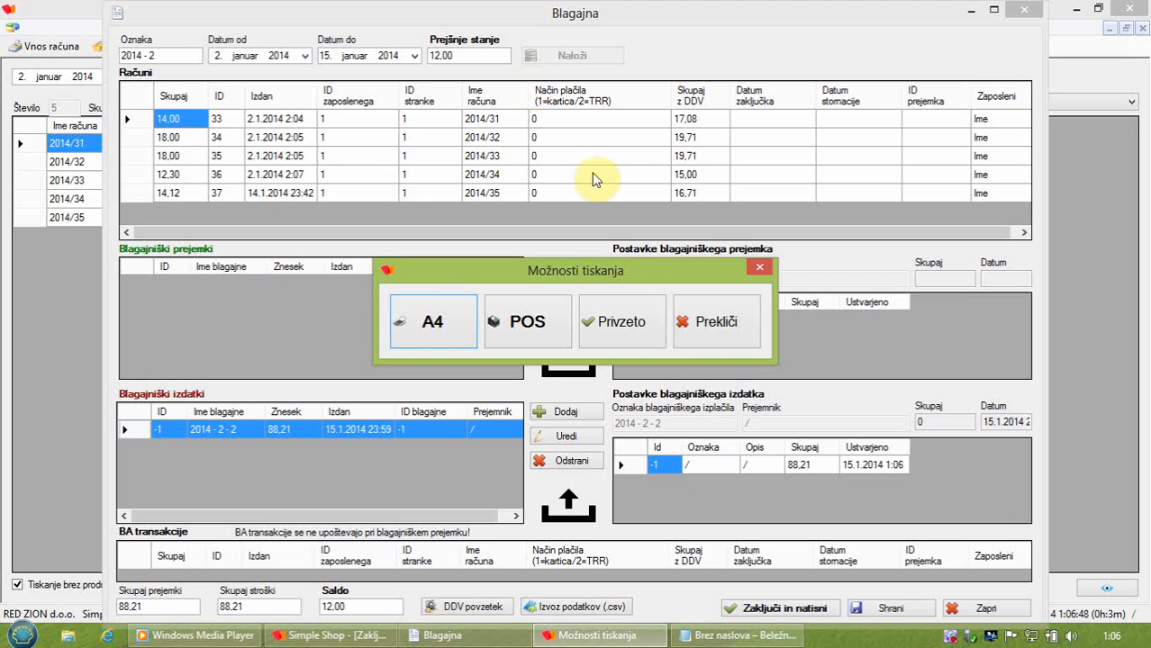
Step: Switch to Notepad and replace the whole note with "Izberete tip izpisa."
click(738, 636)
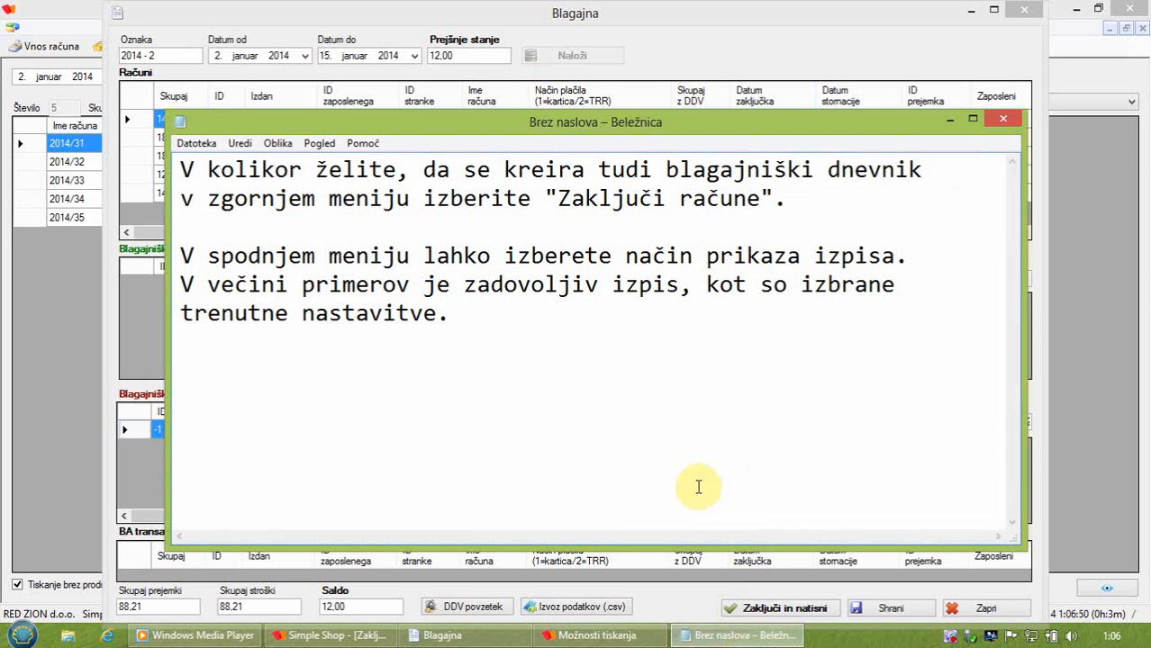
key(ctrl+a)
key(Delete)
text(The)
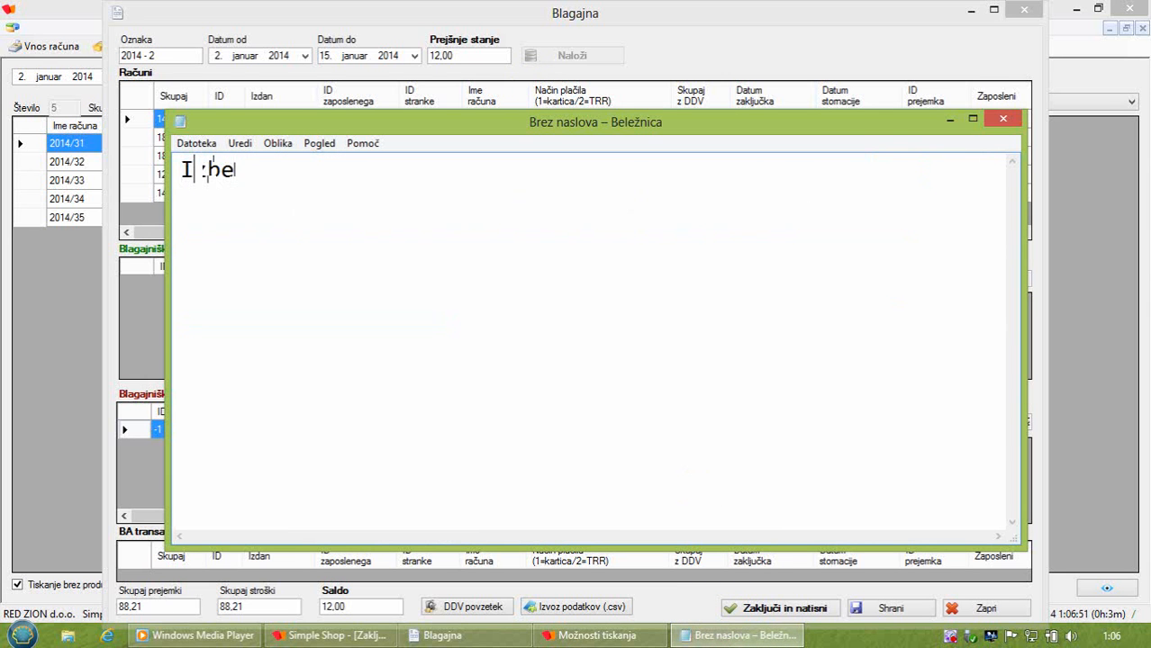
text(erete )
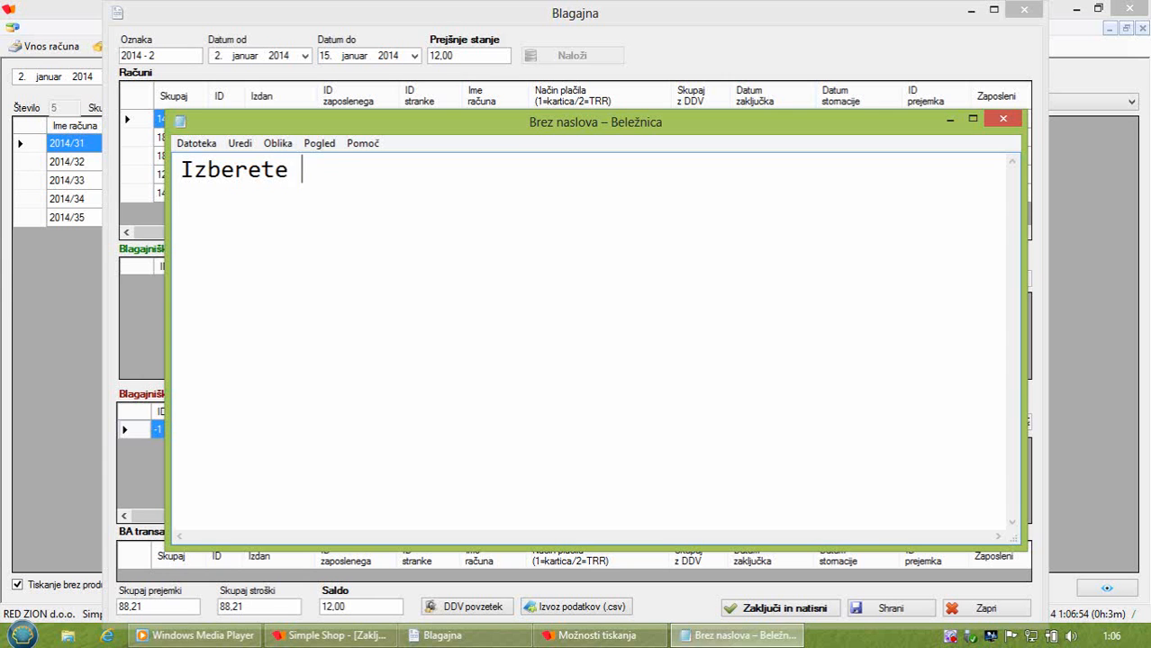
text(tip)
text(izpisa.)
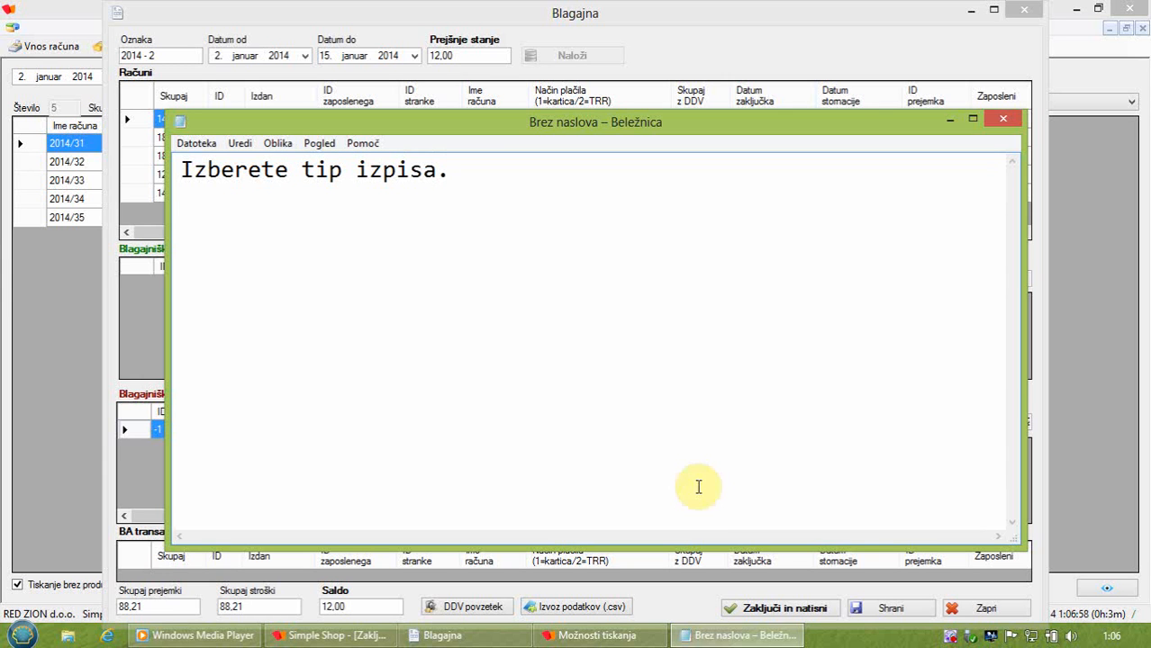
Step: Continue the note with "V kolikor želite lahko tudi kasneje natisnete na POS ali A4 format.", breaking the line before "natisnete"
text( V kol)
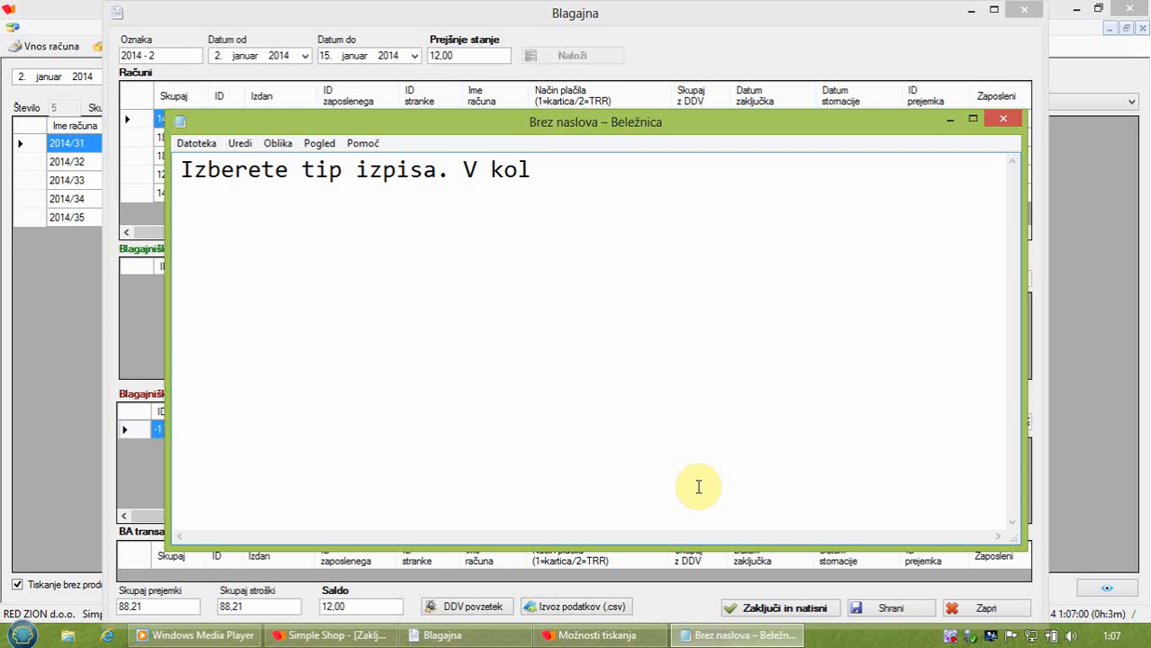
text(ikor želi)
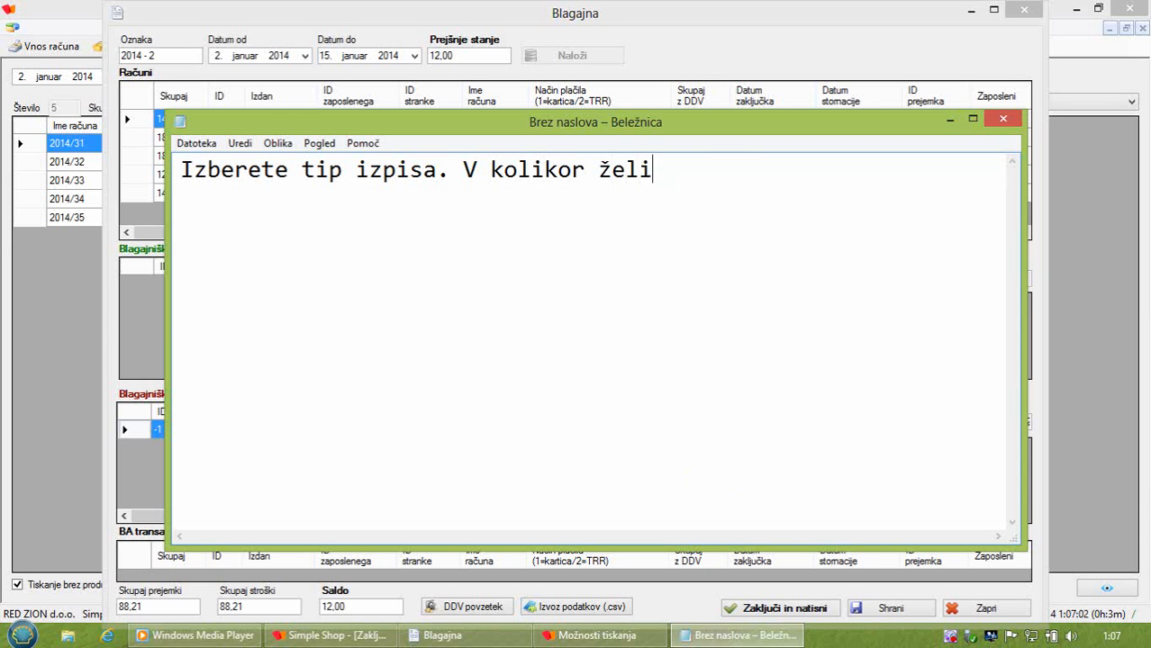
text(te lahko tud)
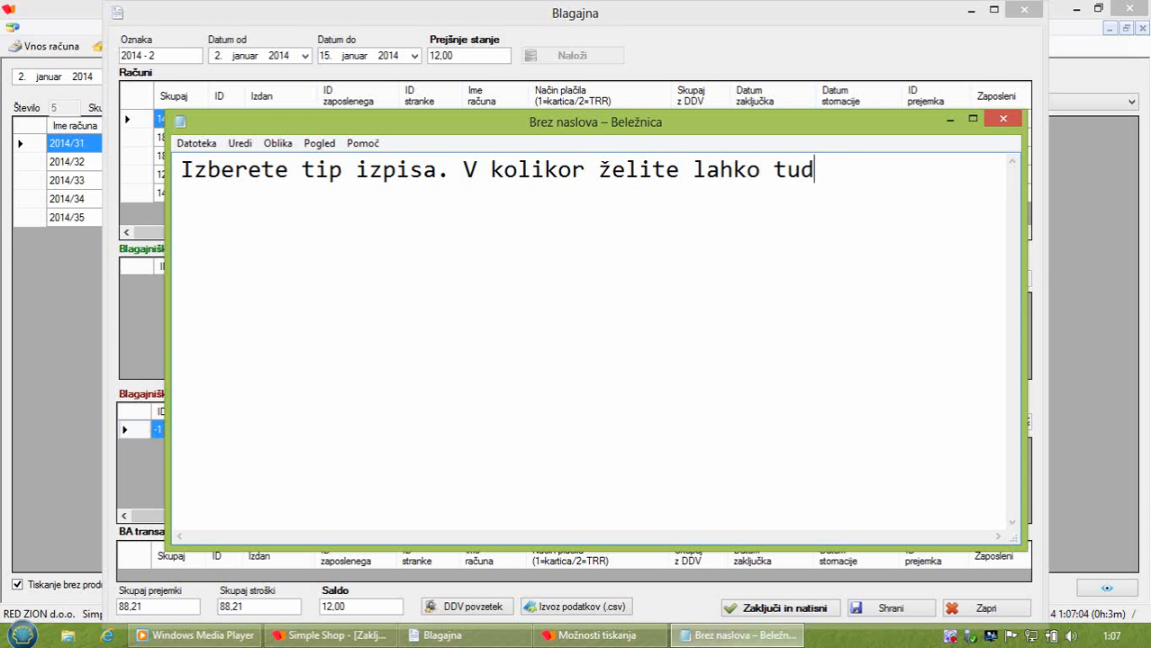
text(i kasneje)
key(Return)
text(nat)
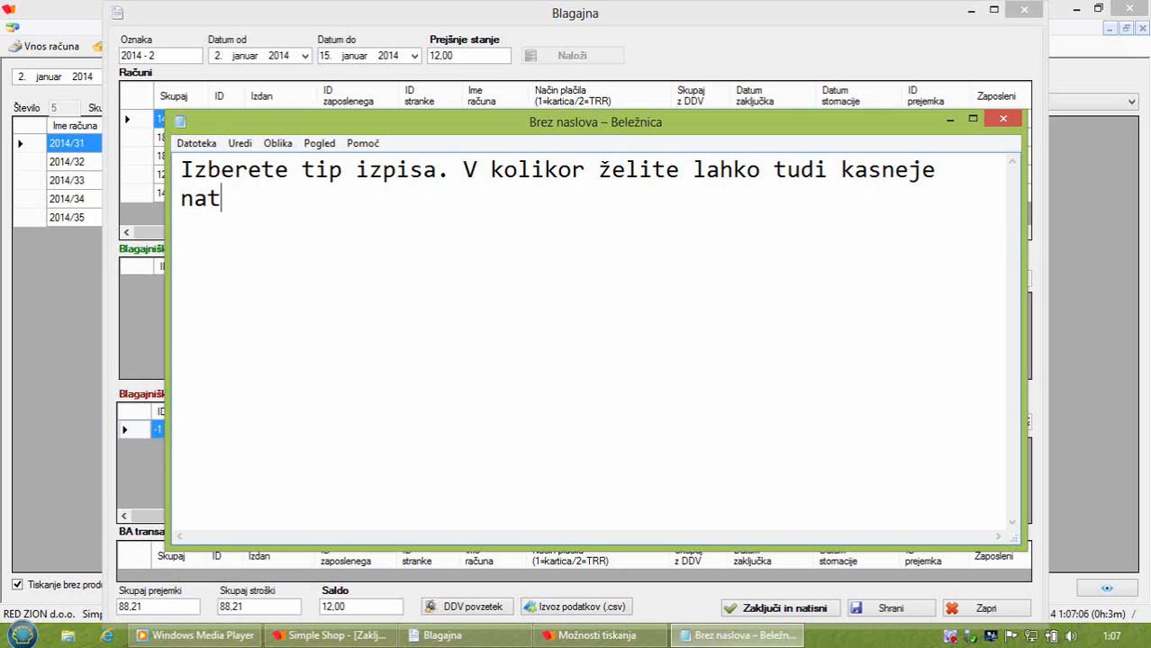
text(isnete na POS )
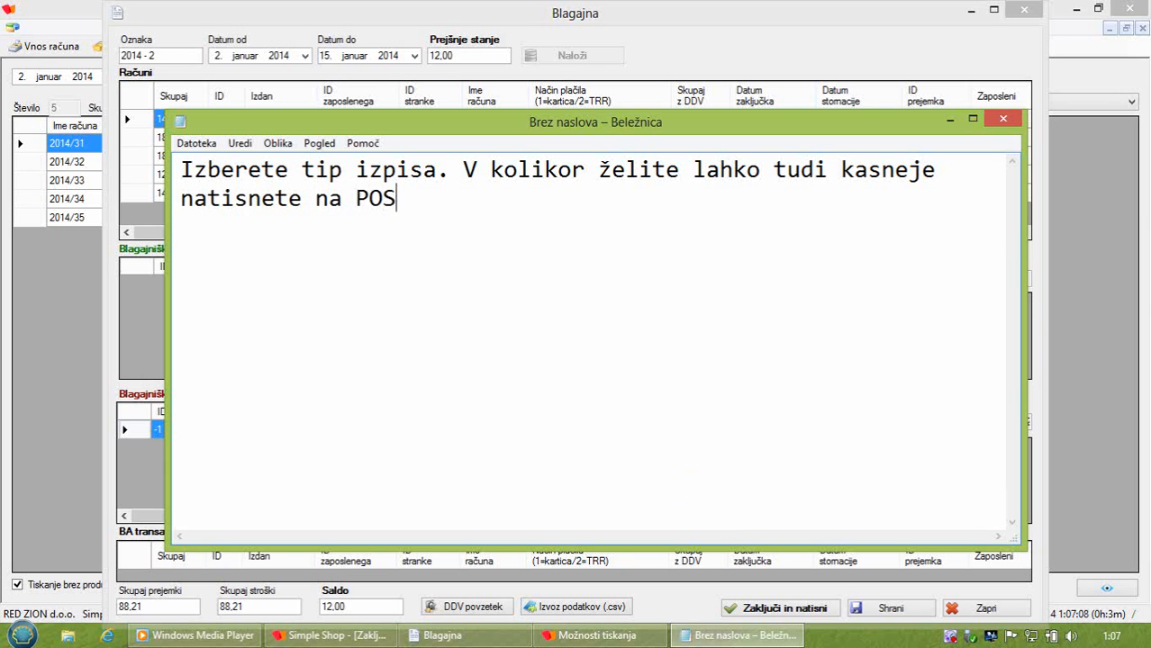
text(ali )
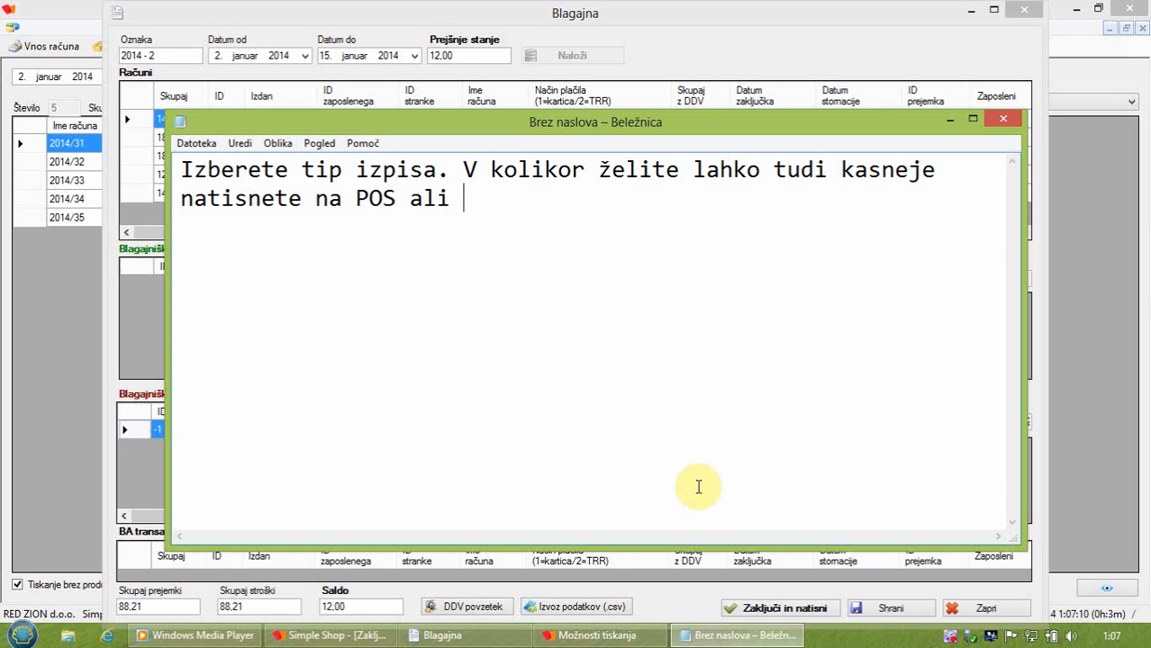
text(A4 format.)
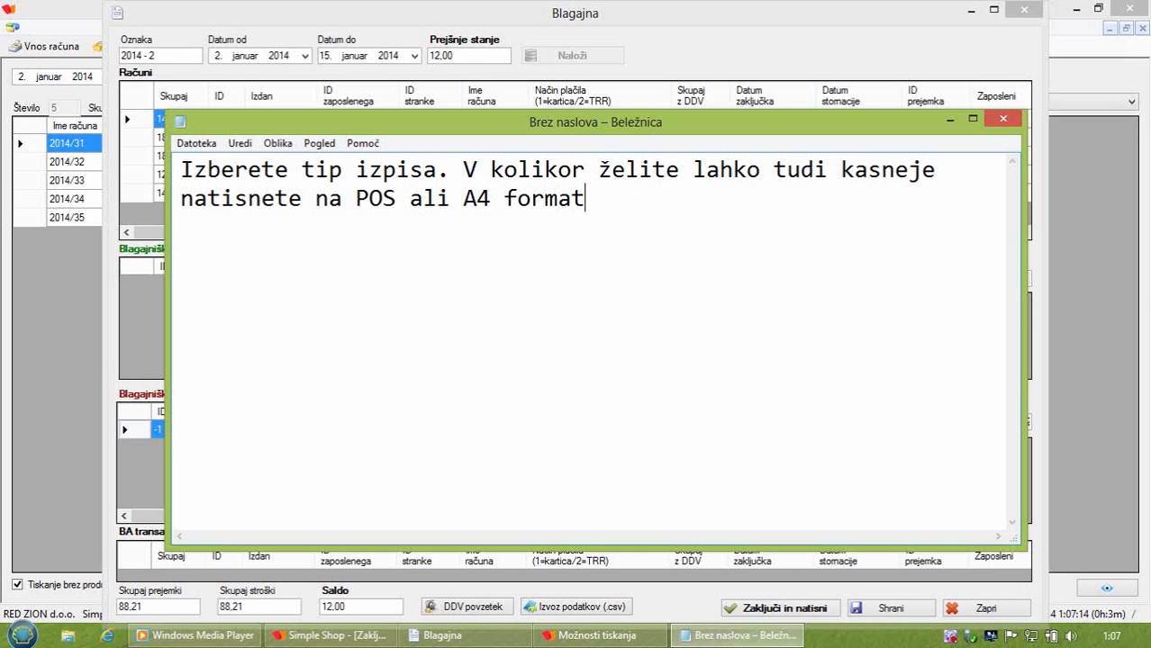
Step: Return to Simple Shop, print the closing in POS format to document.pdf on the desktop, and log back in
click(947, 122)
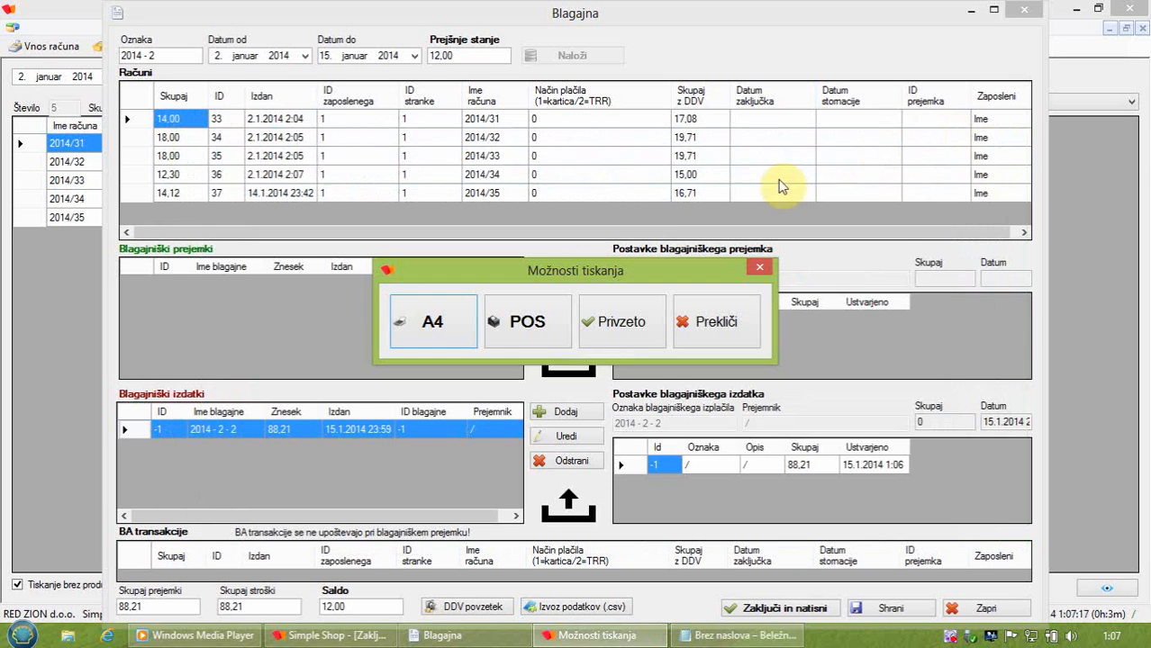
click(518, 339)
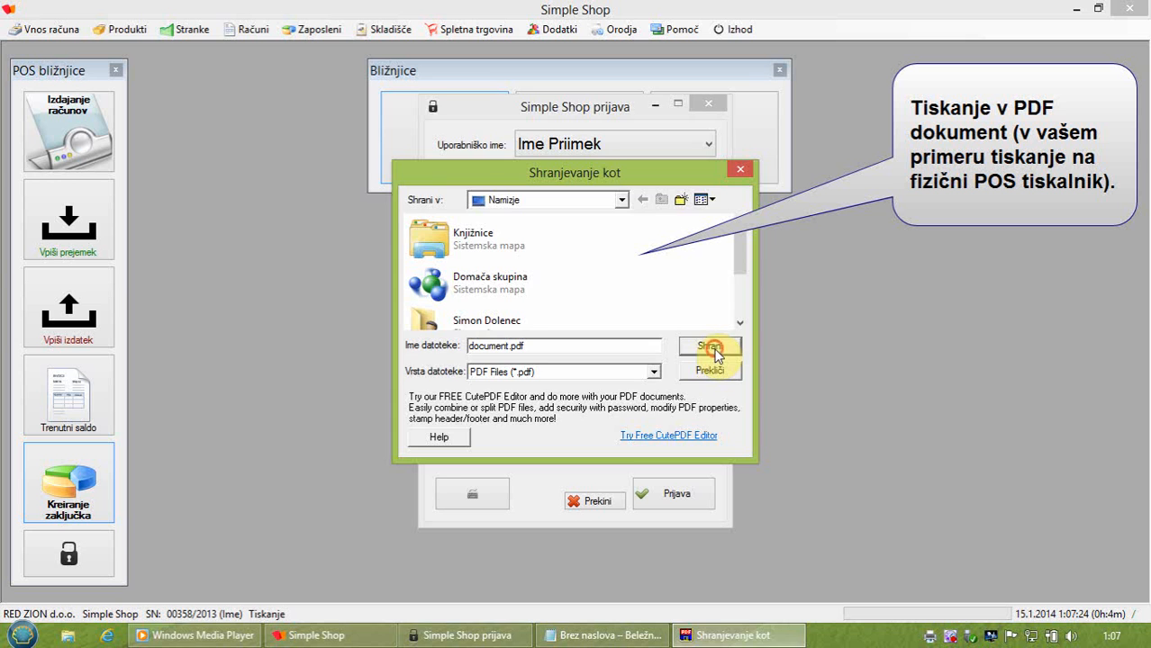
click(712, 347)
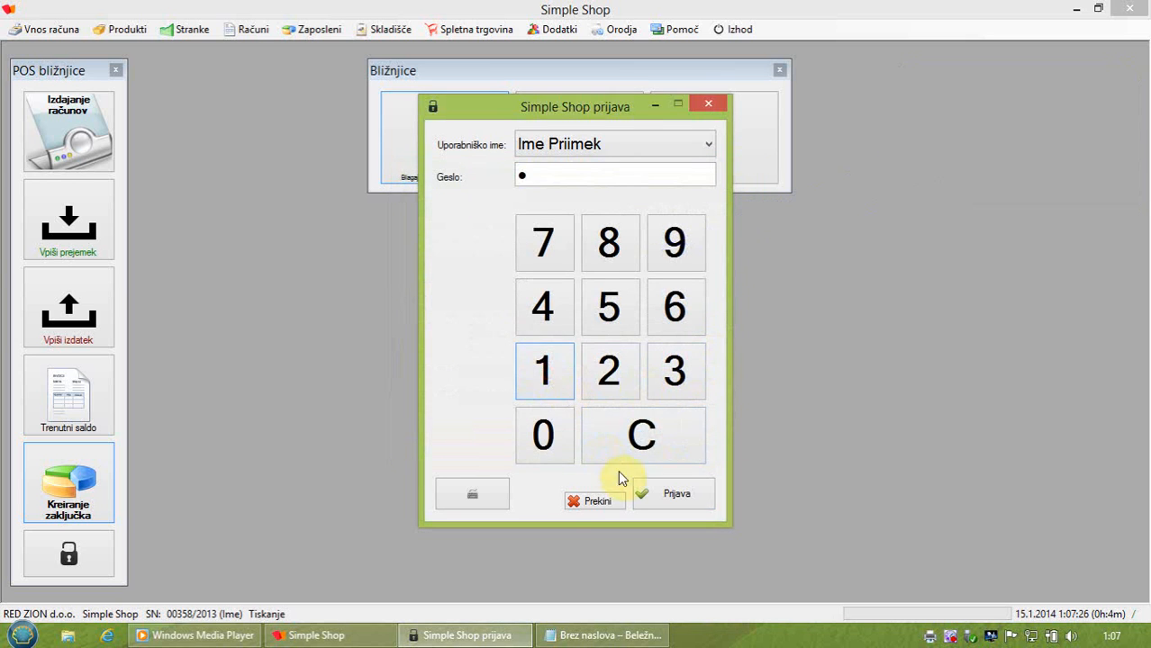
click(680, 488)
Step: Open document.pdf from the desktop and examine the printed closing from its beginning
click(1080, 9)
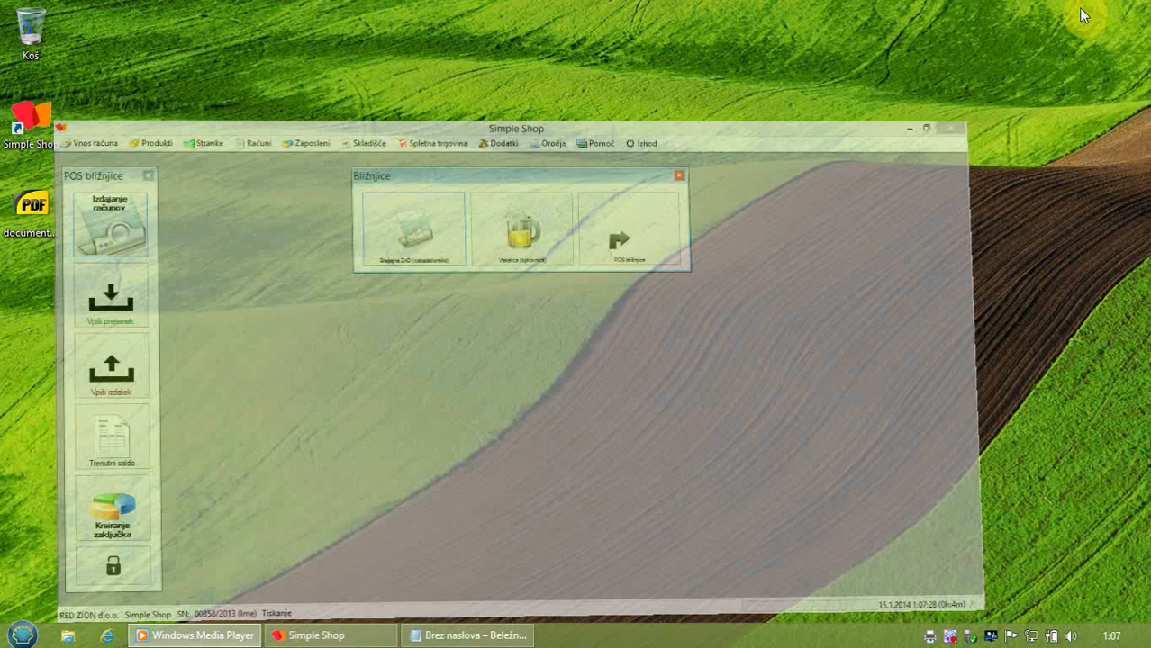
double_click(33, 209)
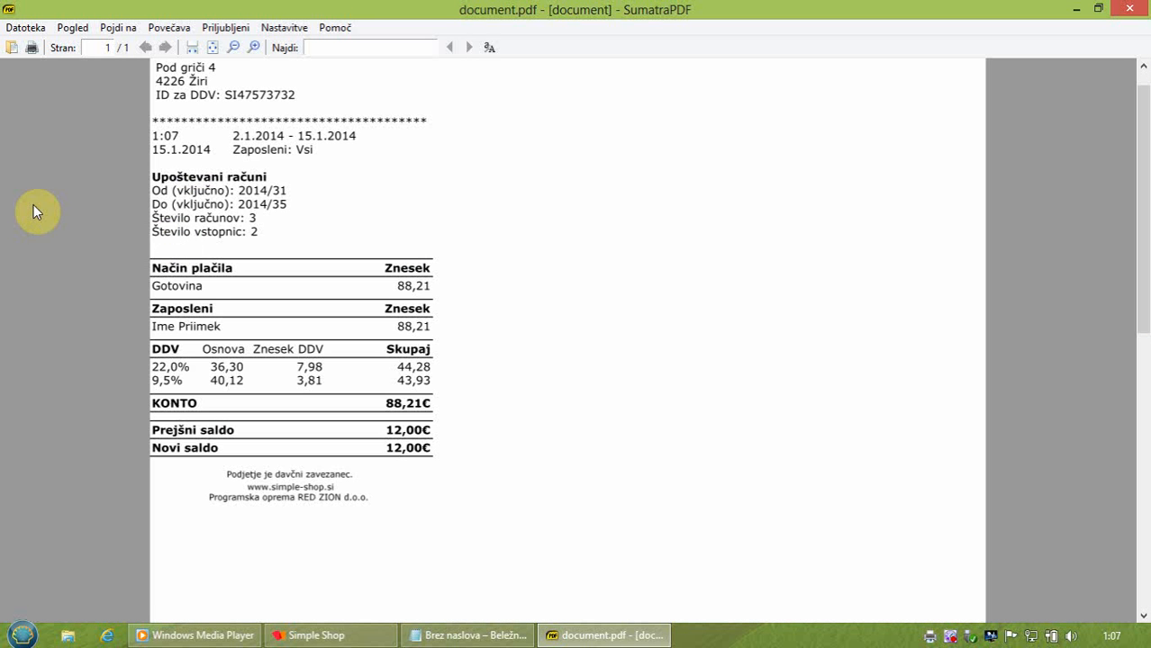
scroll(300, 235, up, 1)
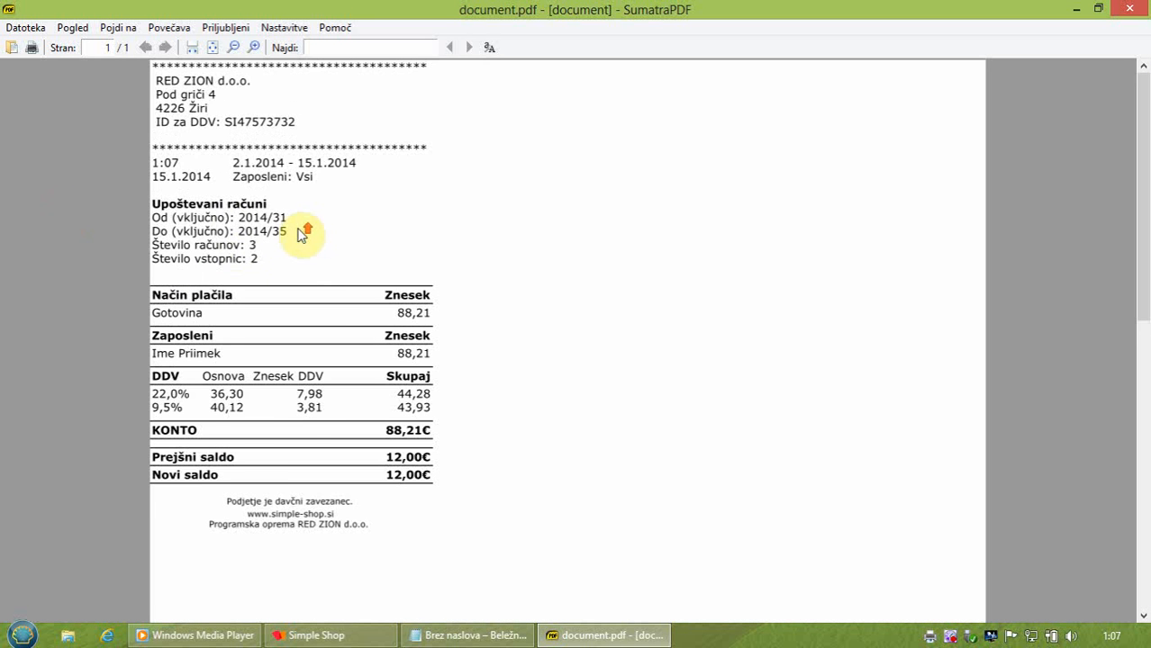
Step: Place the Notepad window beside the printed closing and replace the note with "Primer izpisa zaključka."
click(484, 626)
drag(361, 127, 654, 137)
key(ctrl+a)
key(Delete)
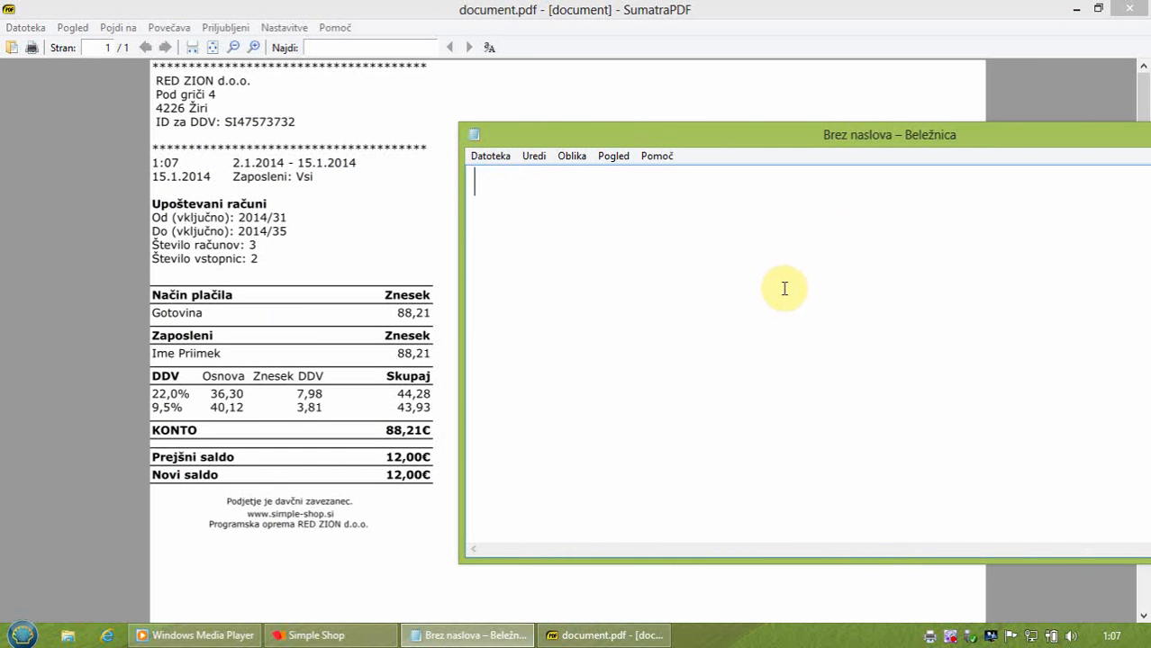
text(Primer izpisa )
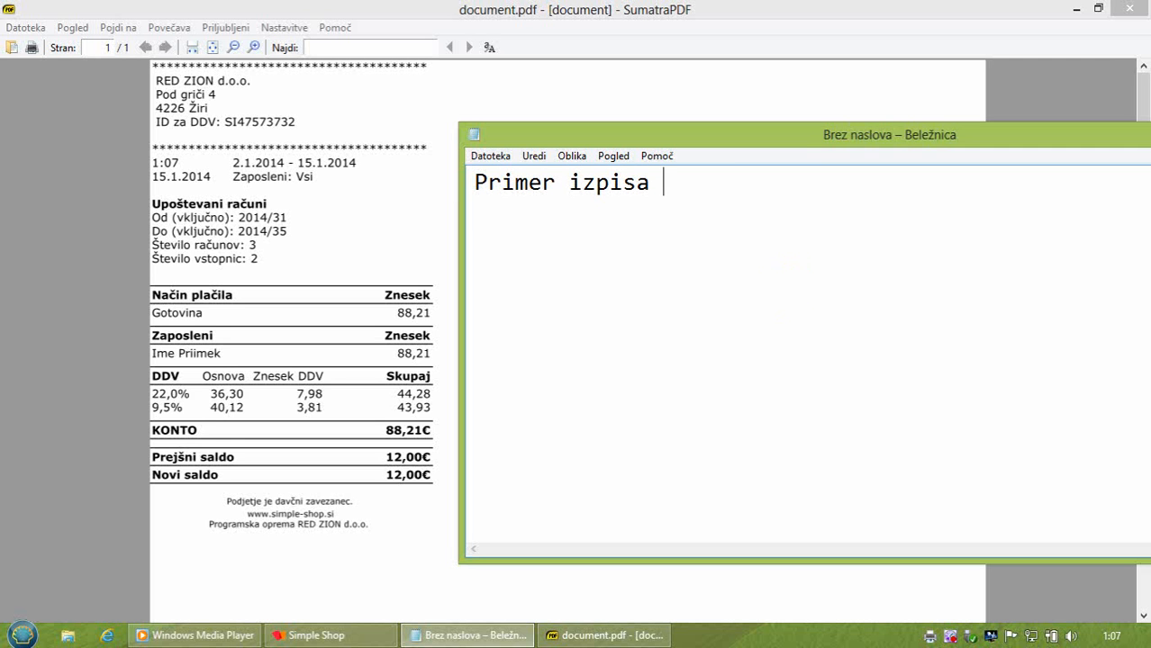
text(zaključka.)
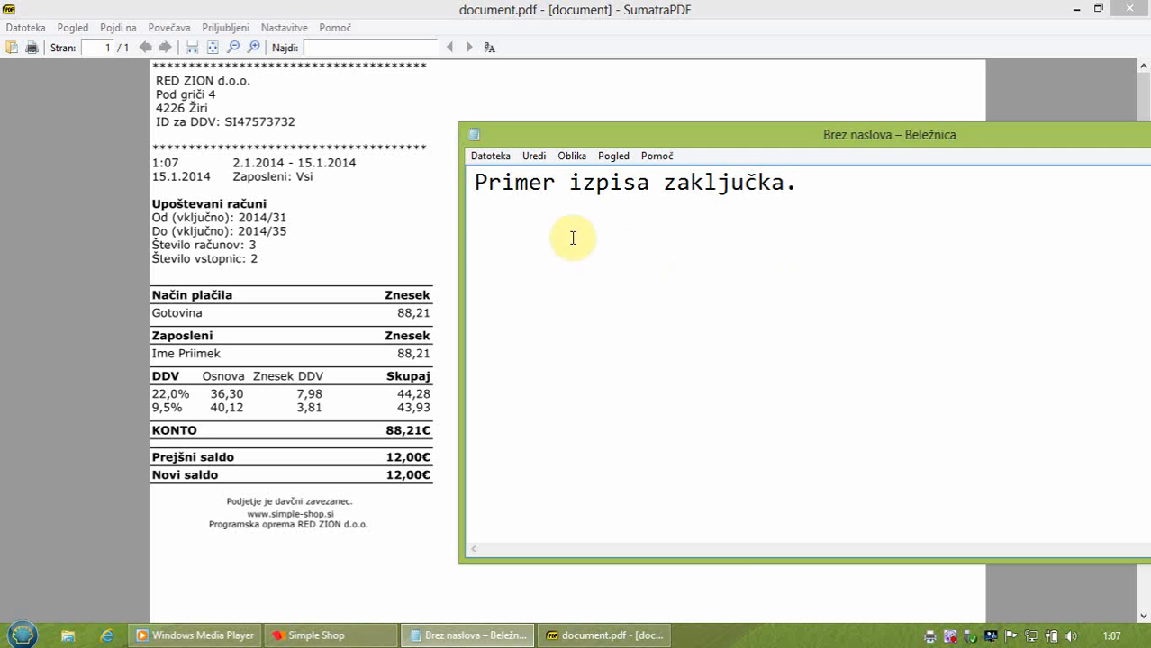
Step: Close the PDF printout and move the Notepad window back towards the middle of the desktop
click(401, 207)
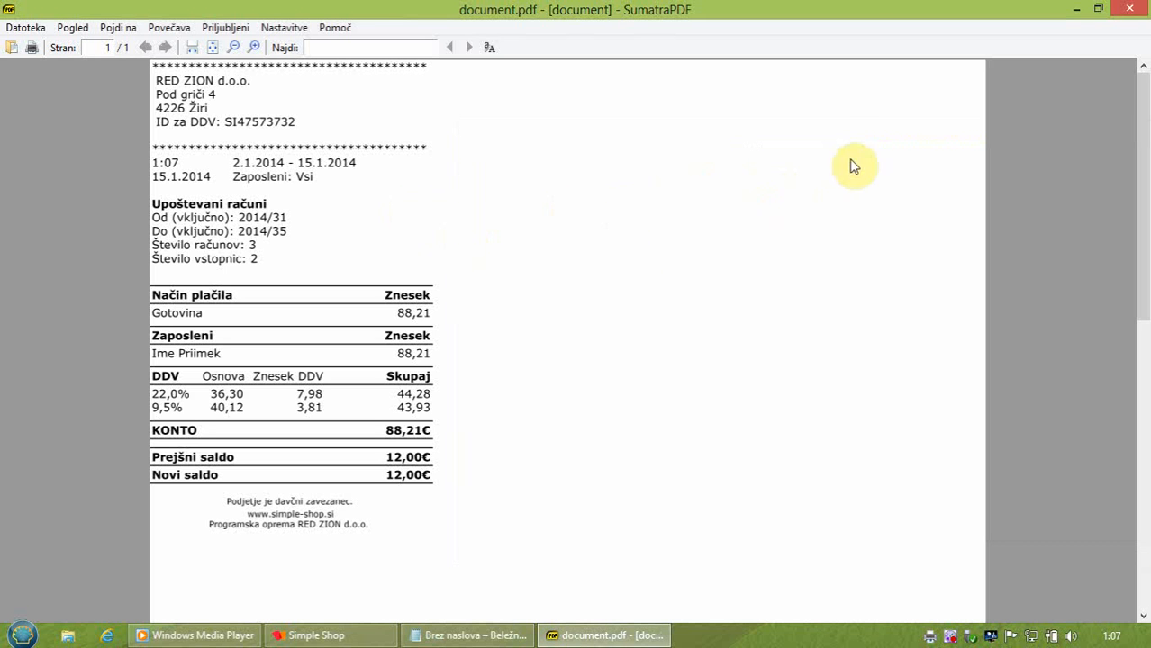
click(1131, 13)
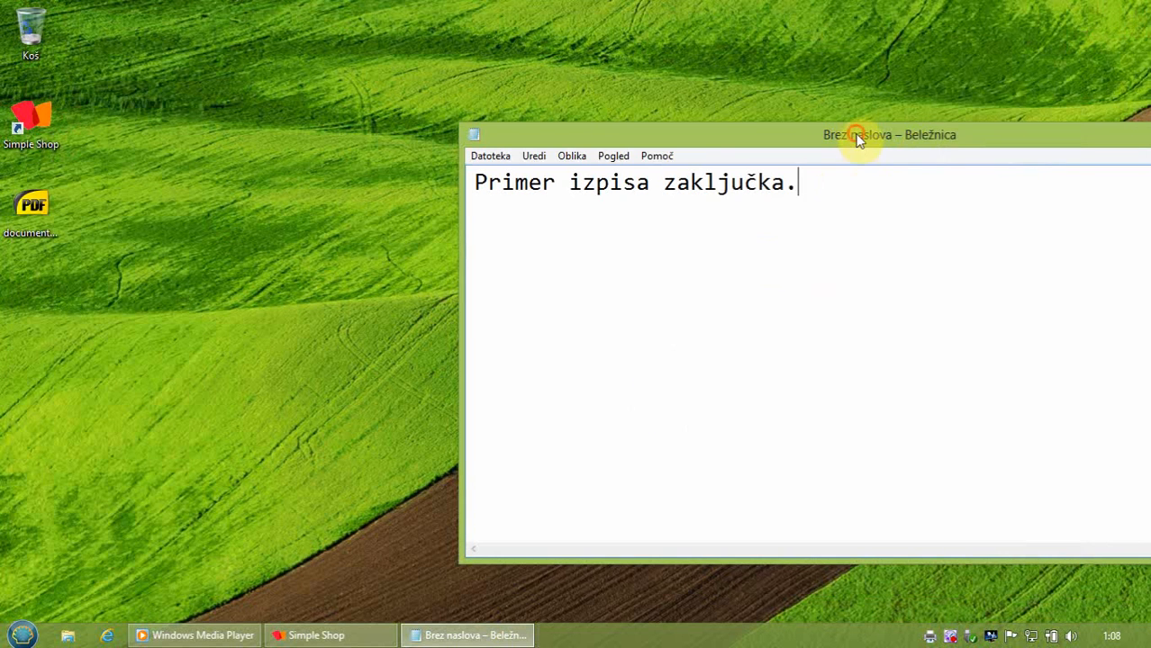
drag(861, 133, 616, 128)
click(627, 255)
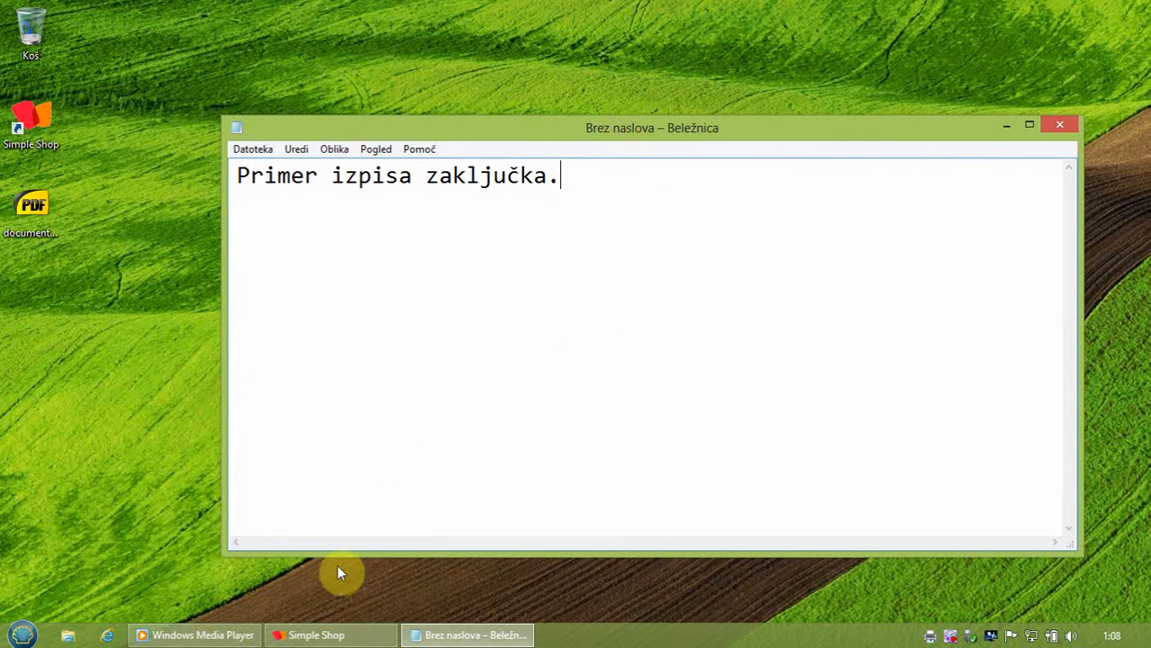
Step: Switch to Simple Shop and open the cash journal list, Blagajniški dnevnik [seznam]
click(317, 636)
click(461, 635)
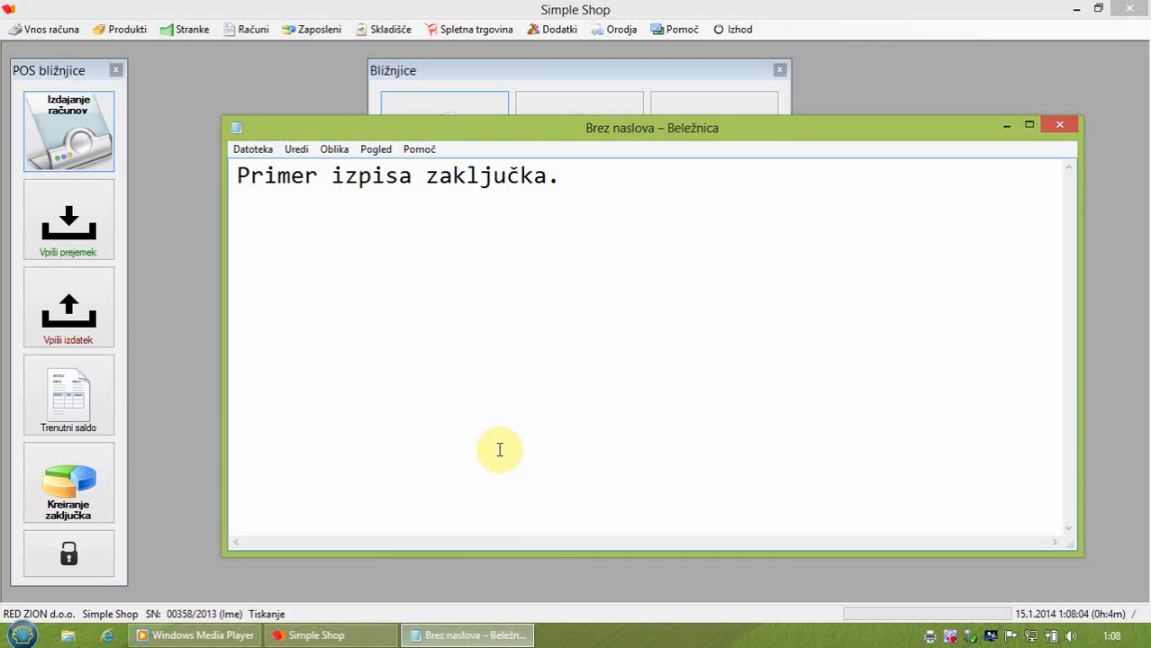
click(264, 35)
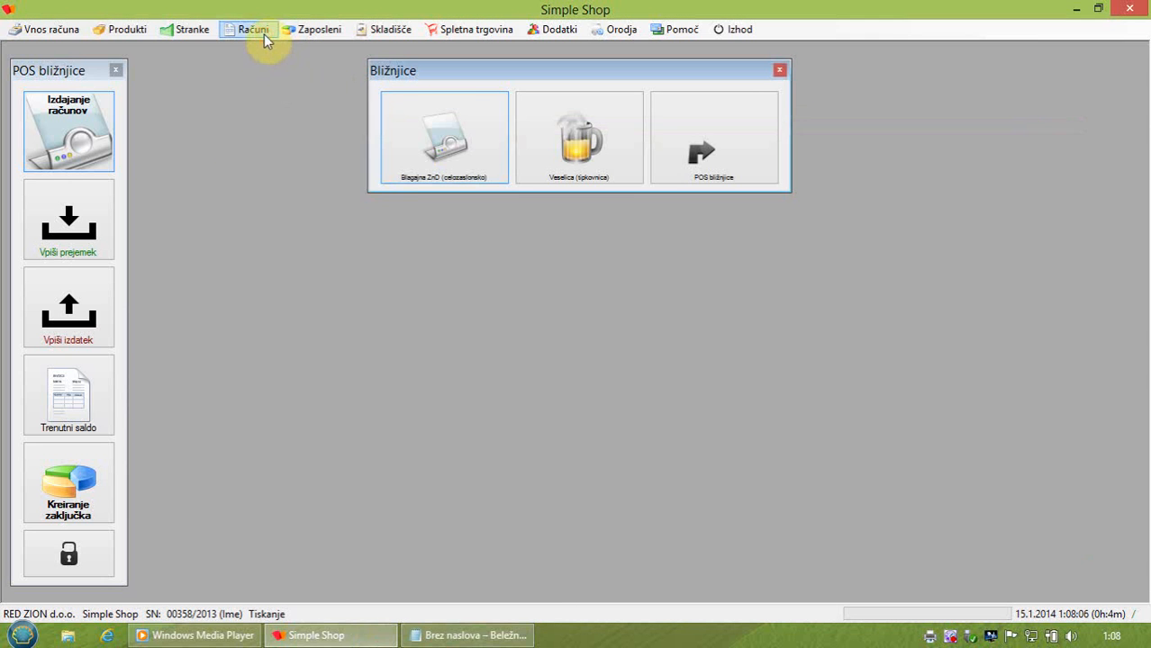
click(264, 34)
mouse_move(352, 244)
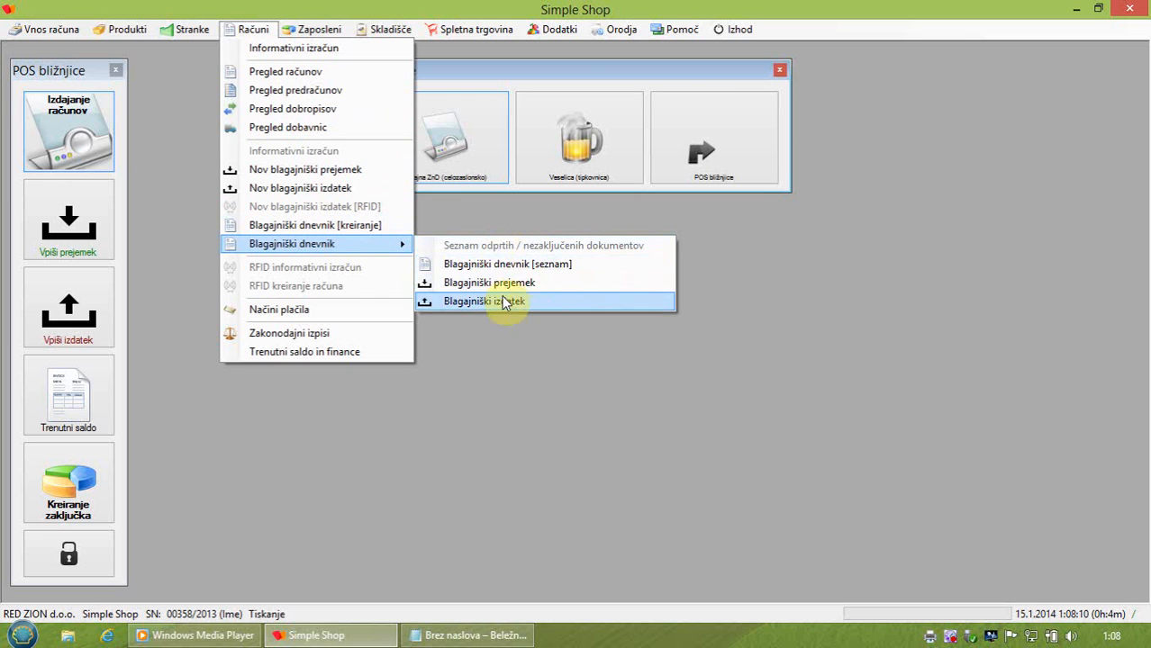
click(504, 264)
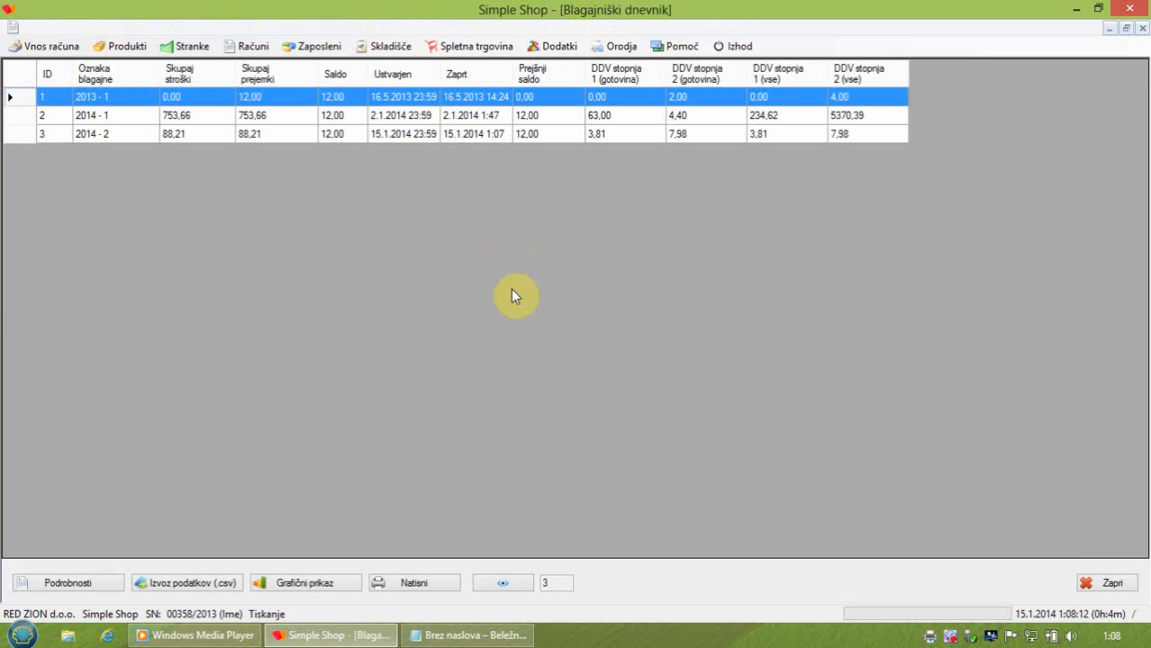
Step: Replace the Notepad note with "Prednost tega načina kreiranja blagajniškega dnevnika je avtomatsko kreiranje izdatka v protivrednosti gotovinskega prejemka."
click(468, 636)
key(ctrl+a)
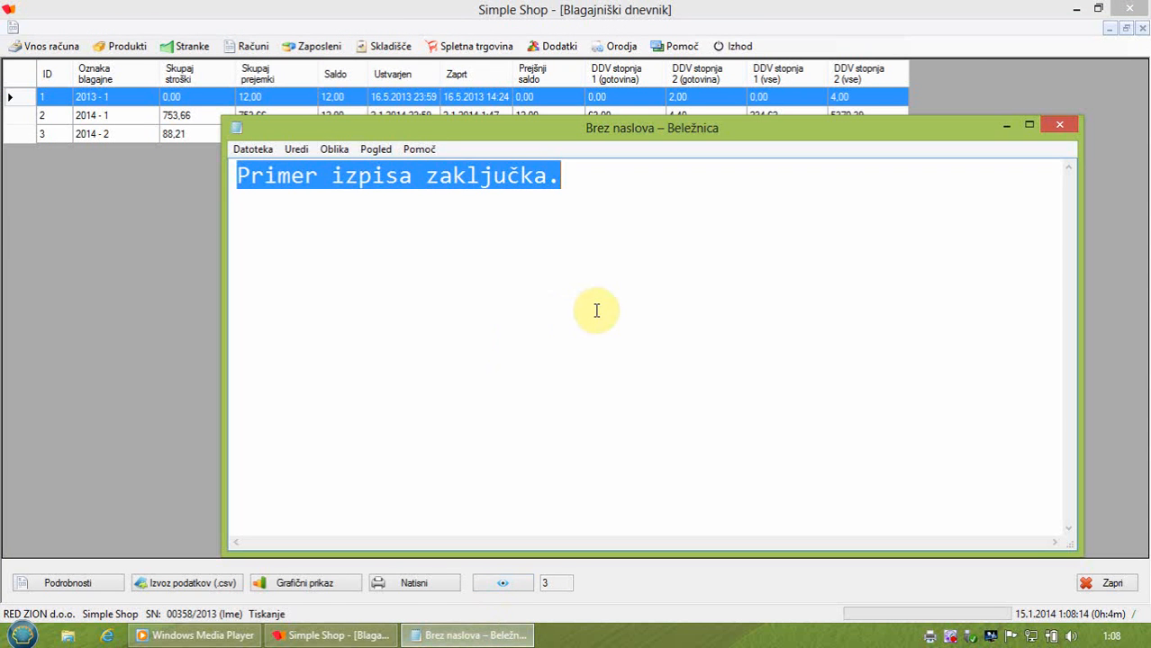
text(Prednost)
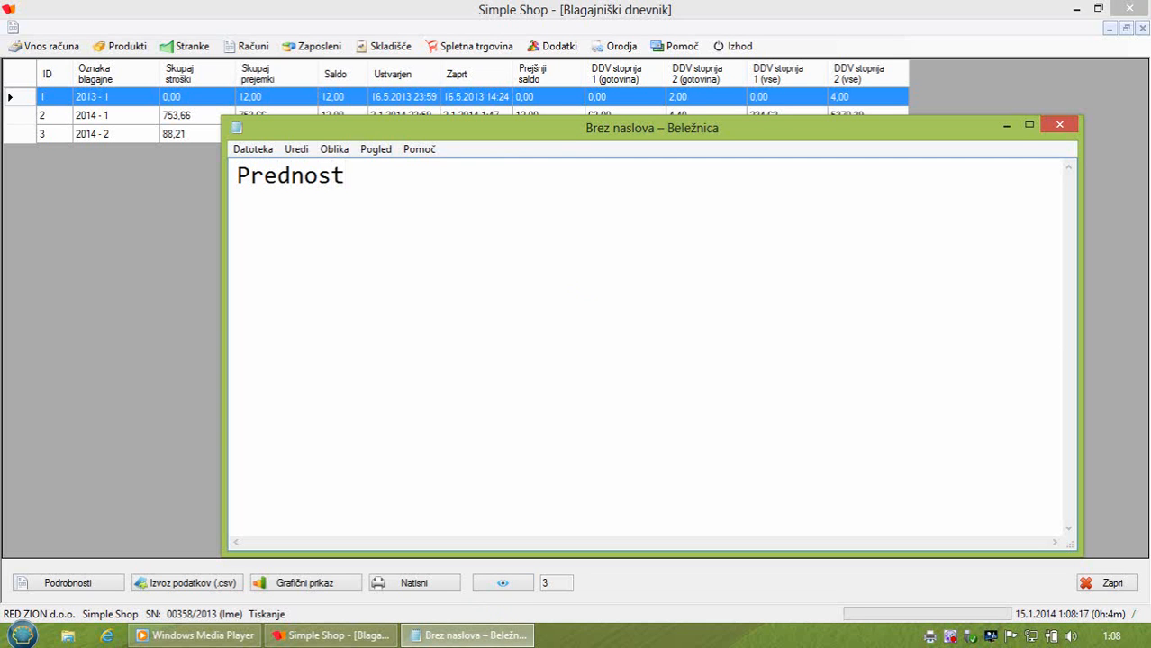
text( tega)
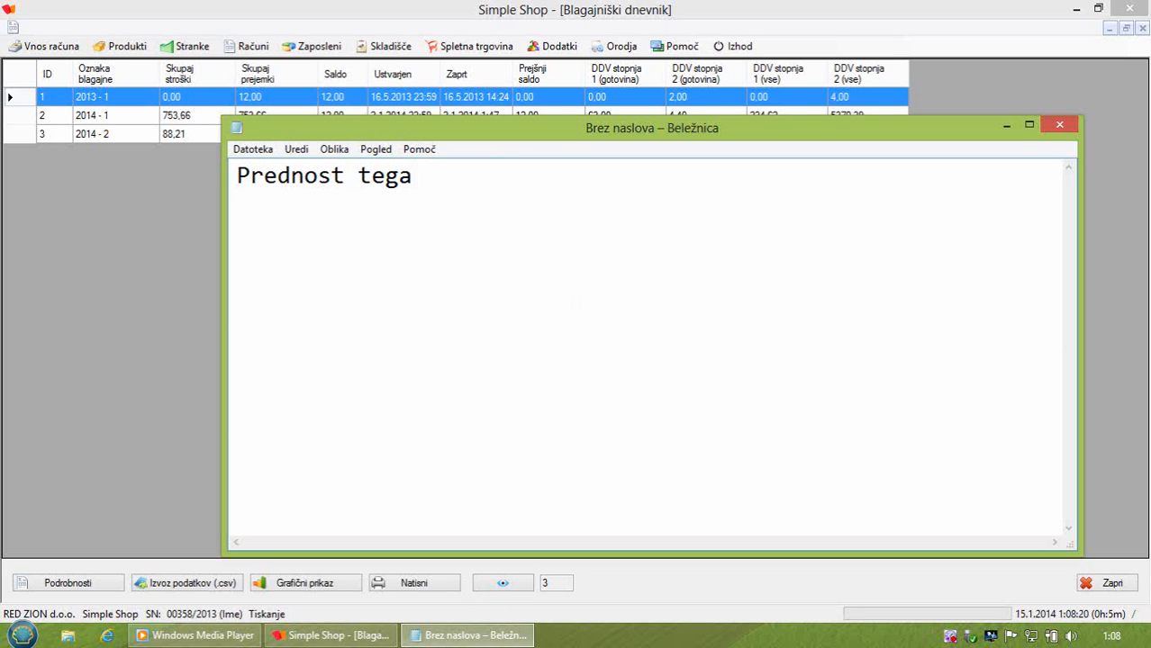
text( načina)
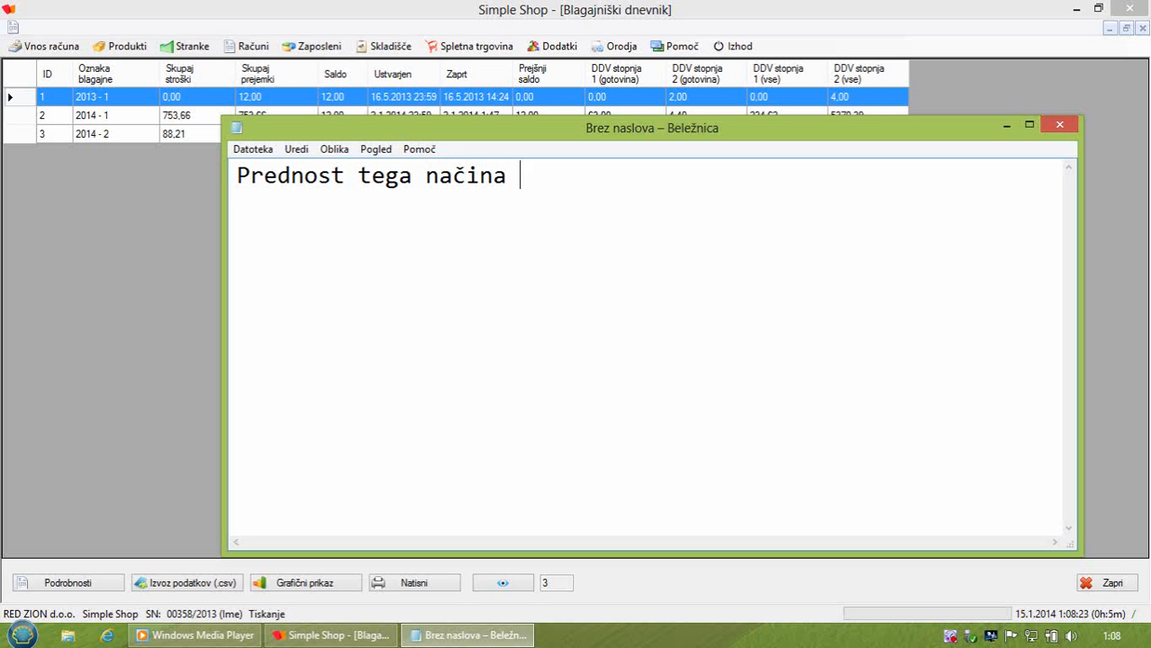
text( kreiranja bla)
text(gajniškega )
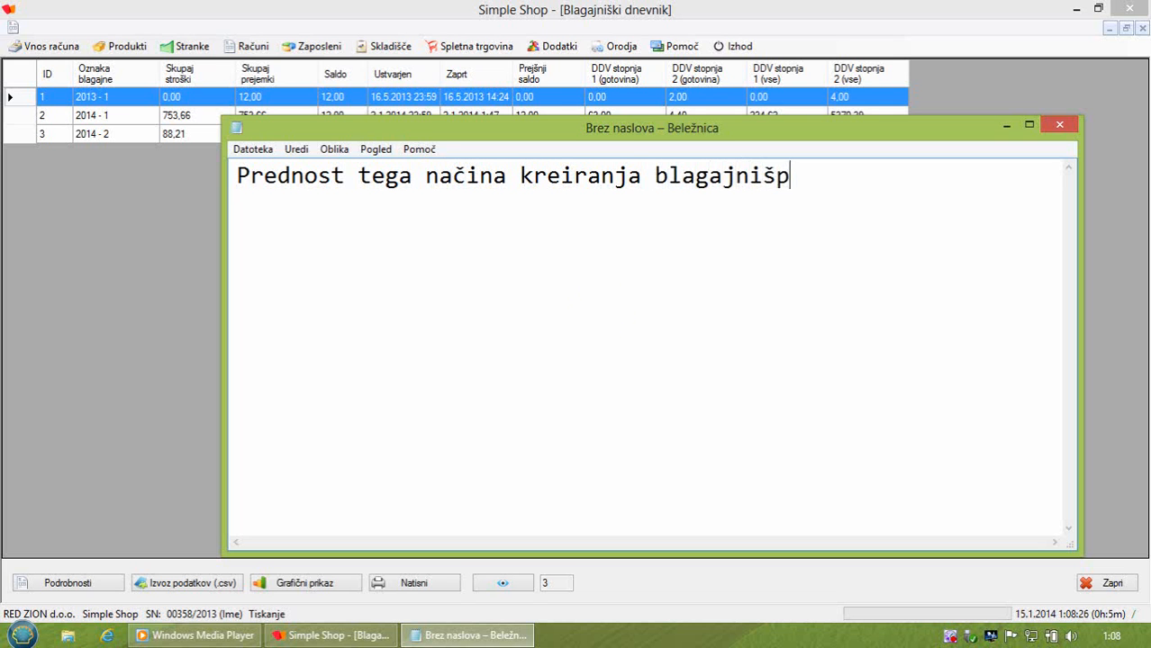
text(dnevnik)
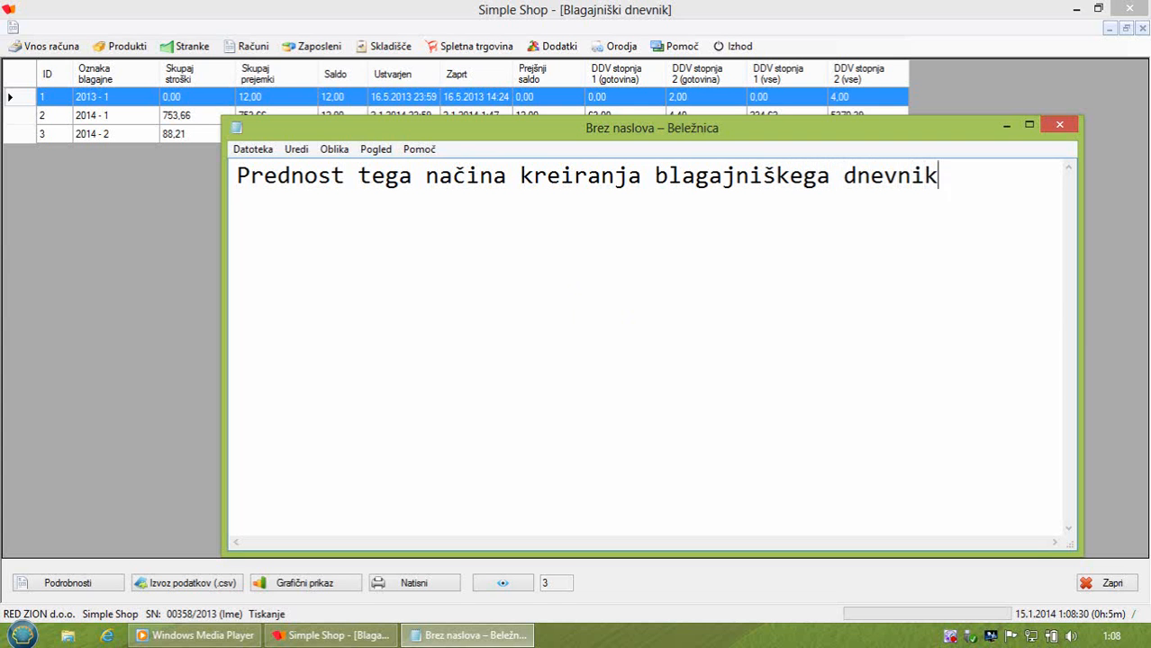
text(a jeav)
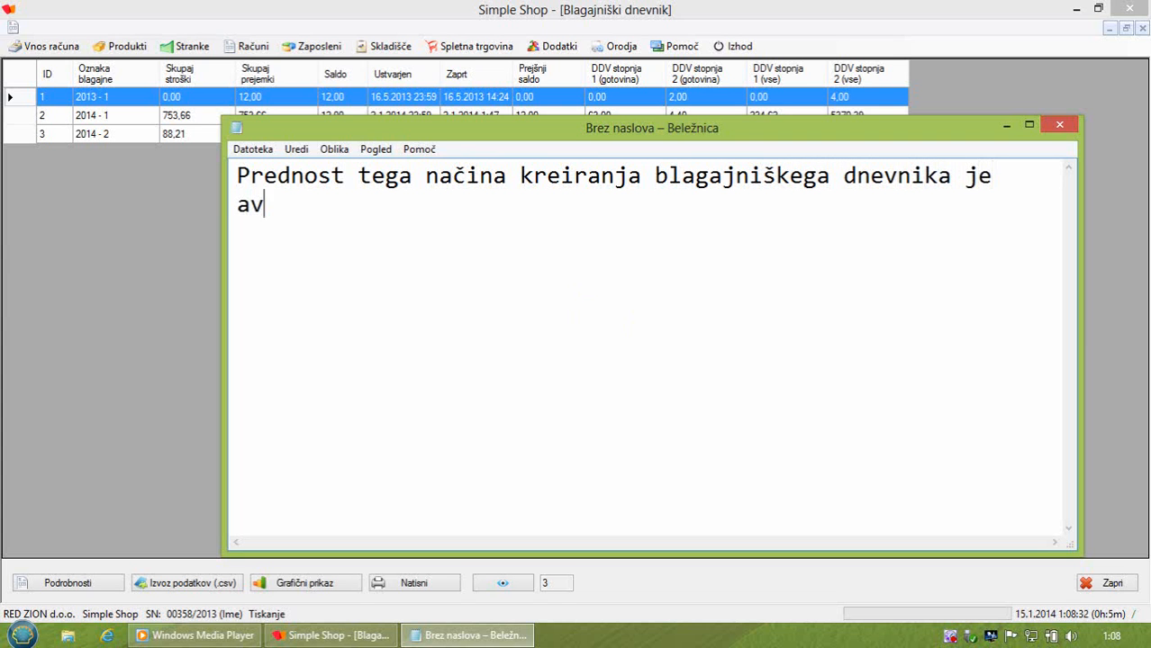
text(tomatsko )
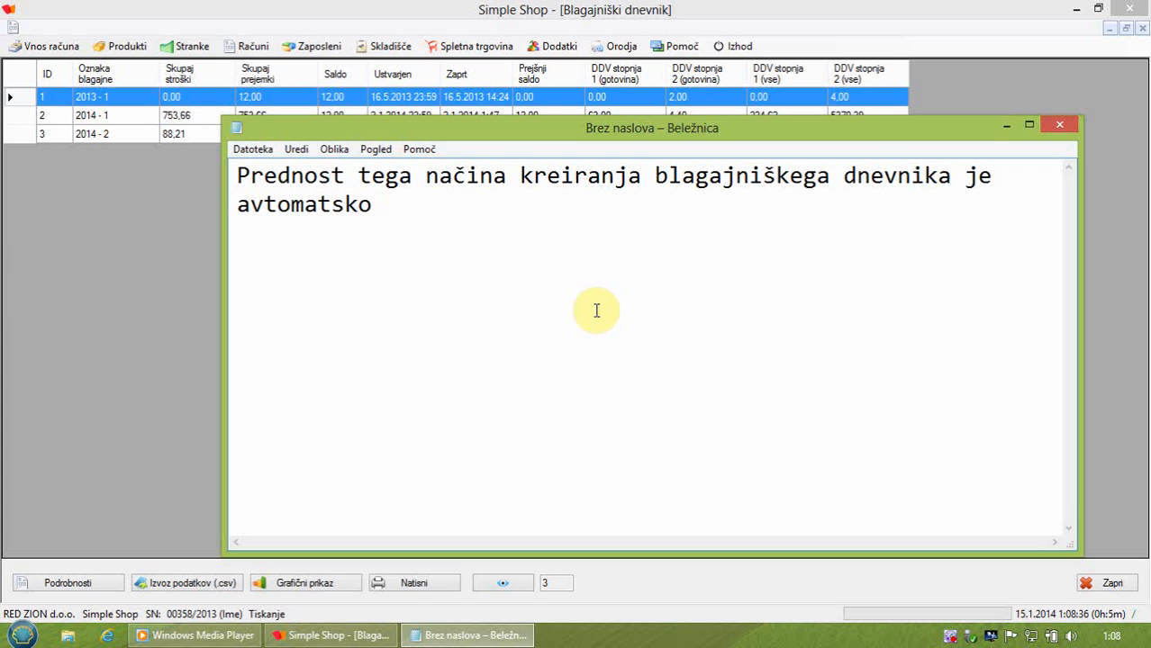
text(kreiranje)
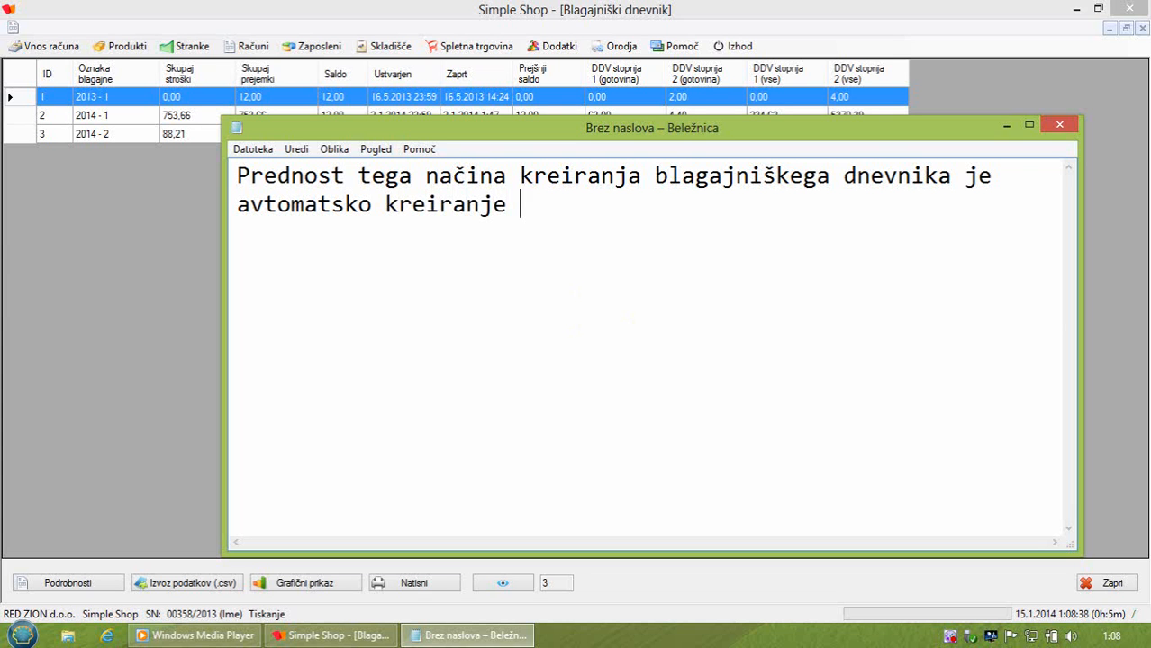
text( izdatka )
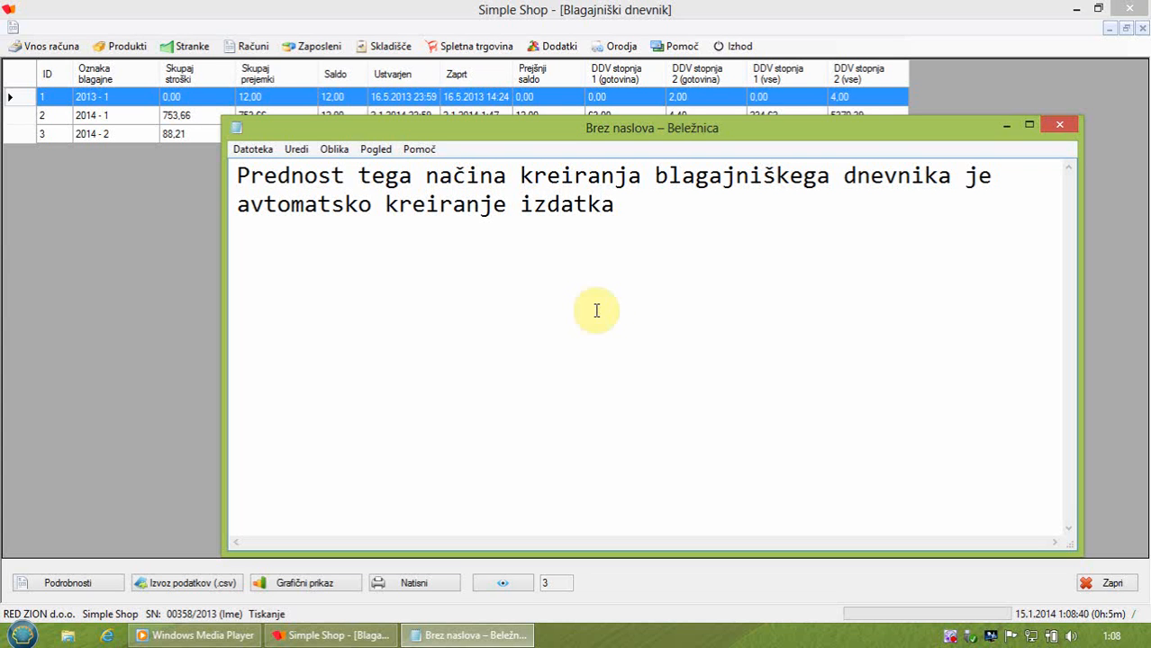
text(v proti)
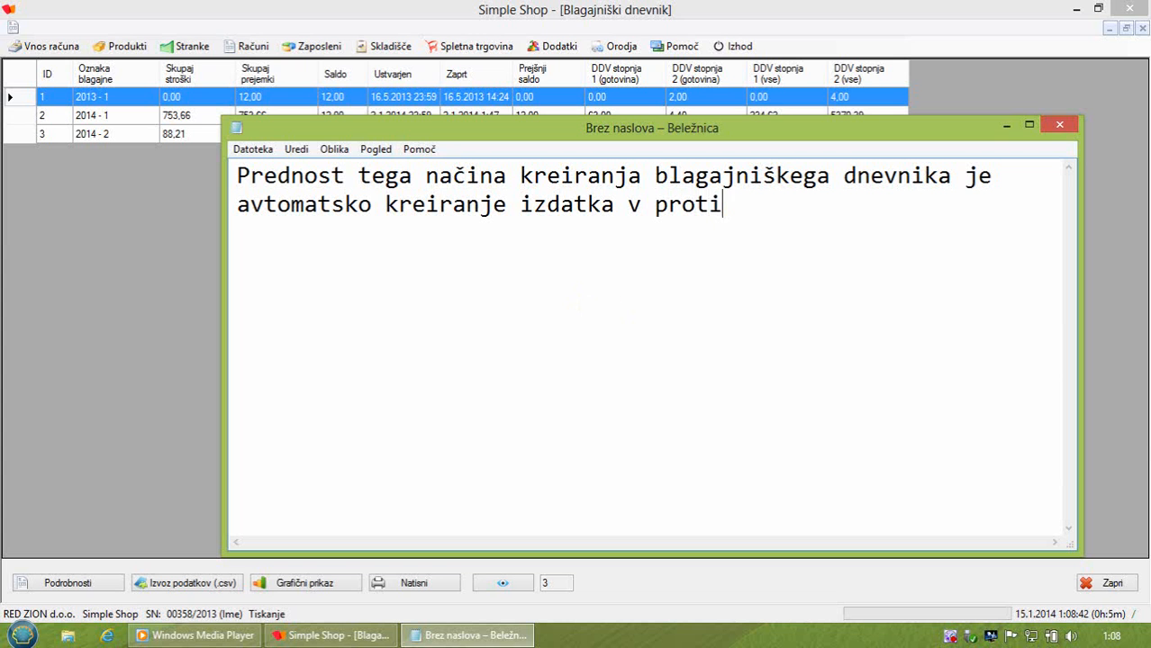
text(vrednosti)
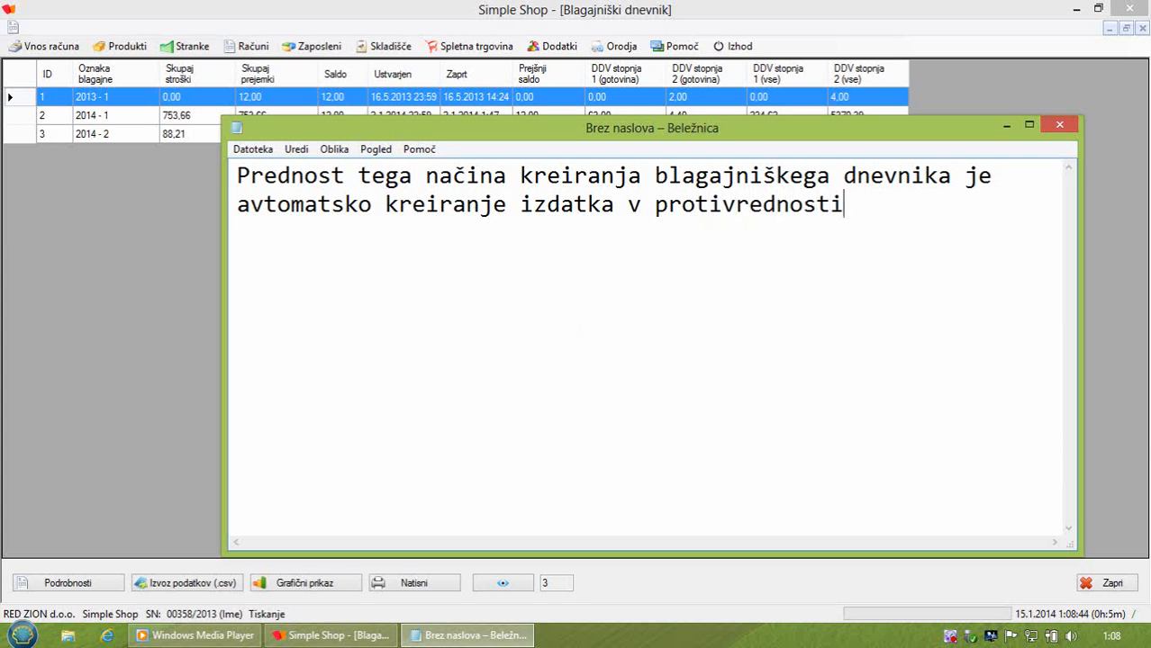
text( gotovinskega )
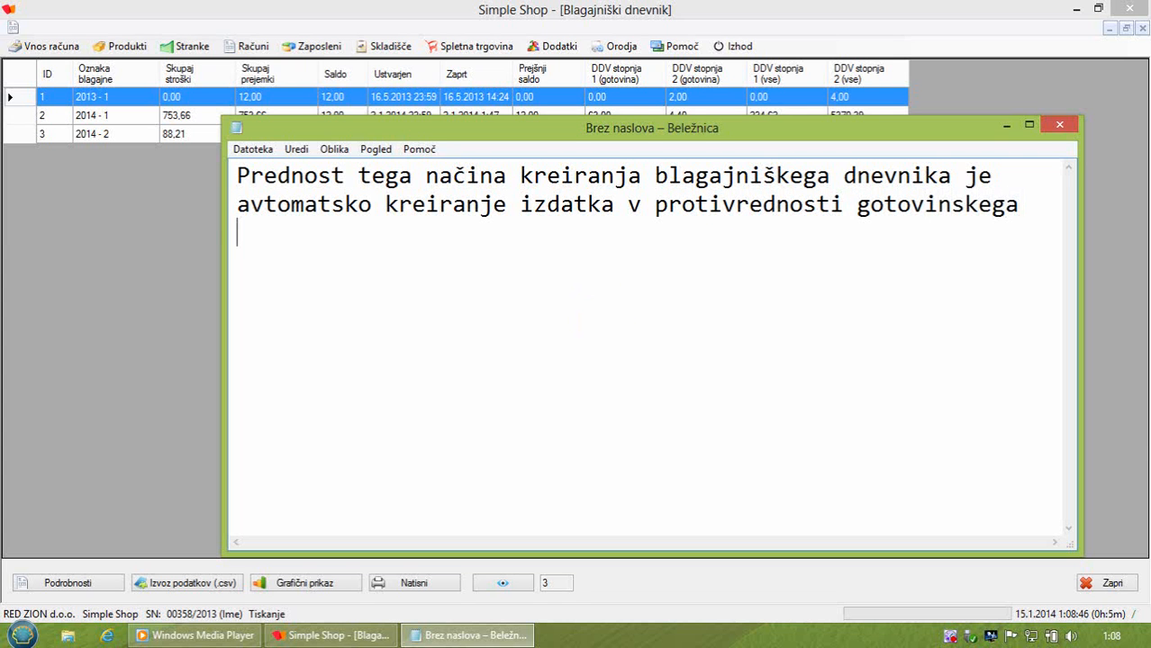
text(prejemka.)
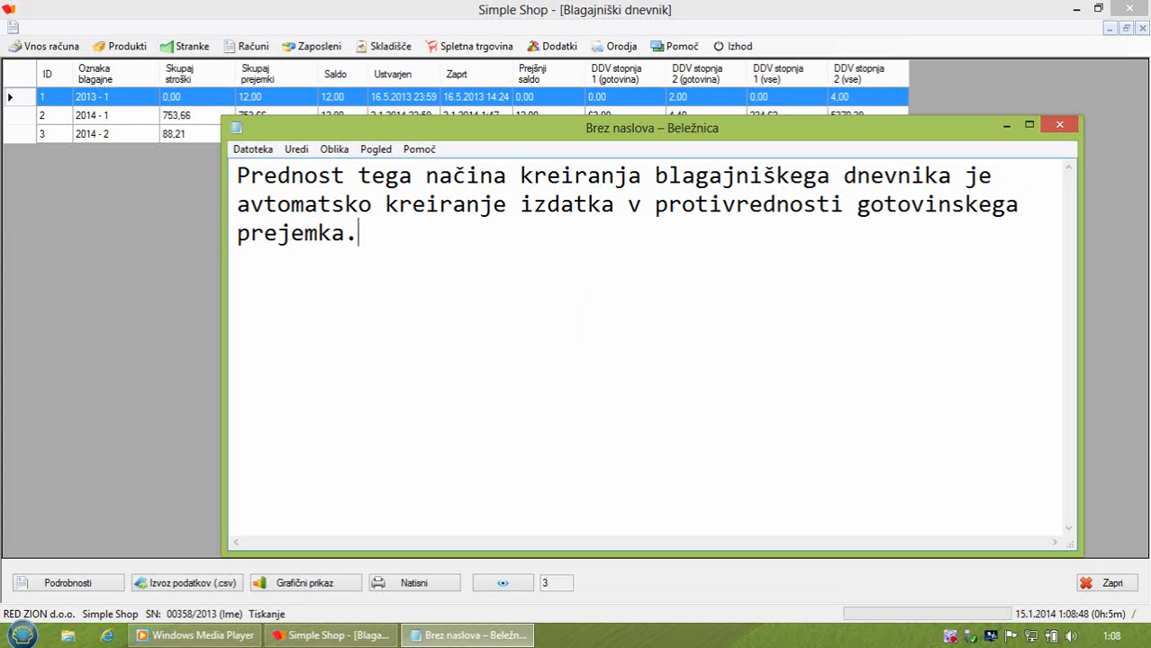
Step: Continue the note with "Torej z drugimi besedami, prejšnji saldo se prenese naprej - se ohranja.", starting a new line before "naprej"
text( Torej)
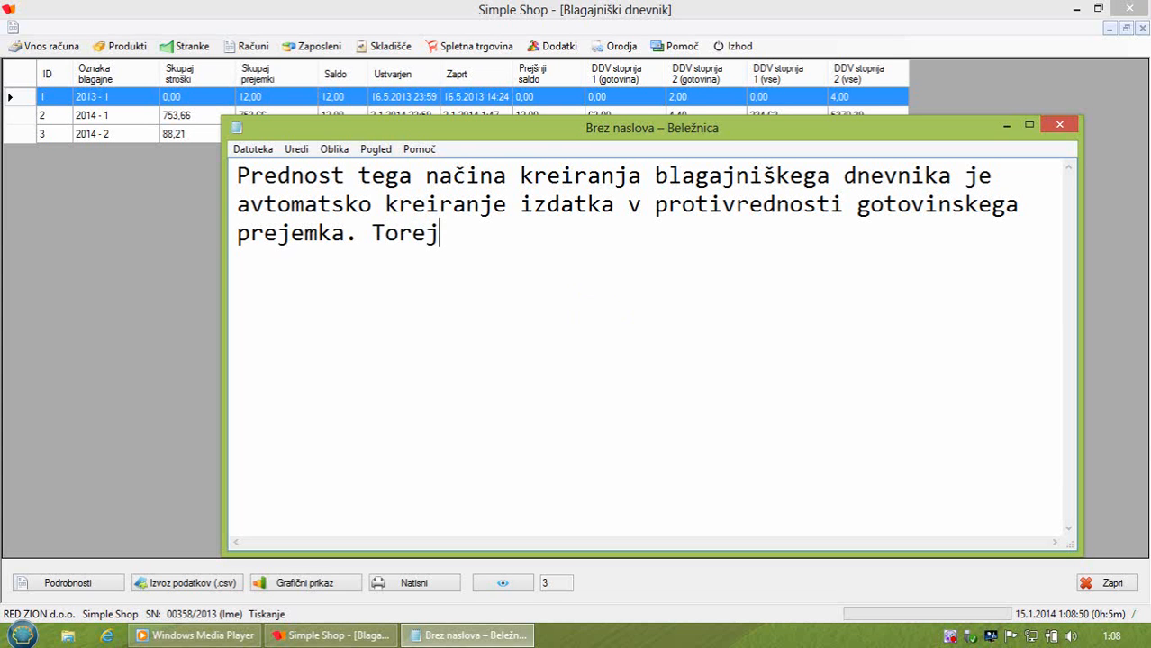
text( z drugimi be)
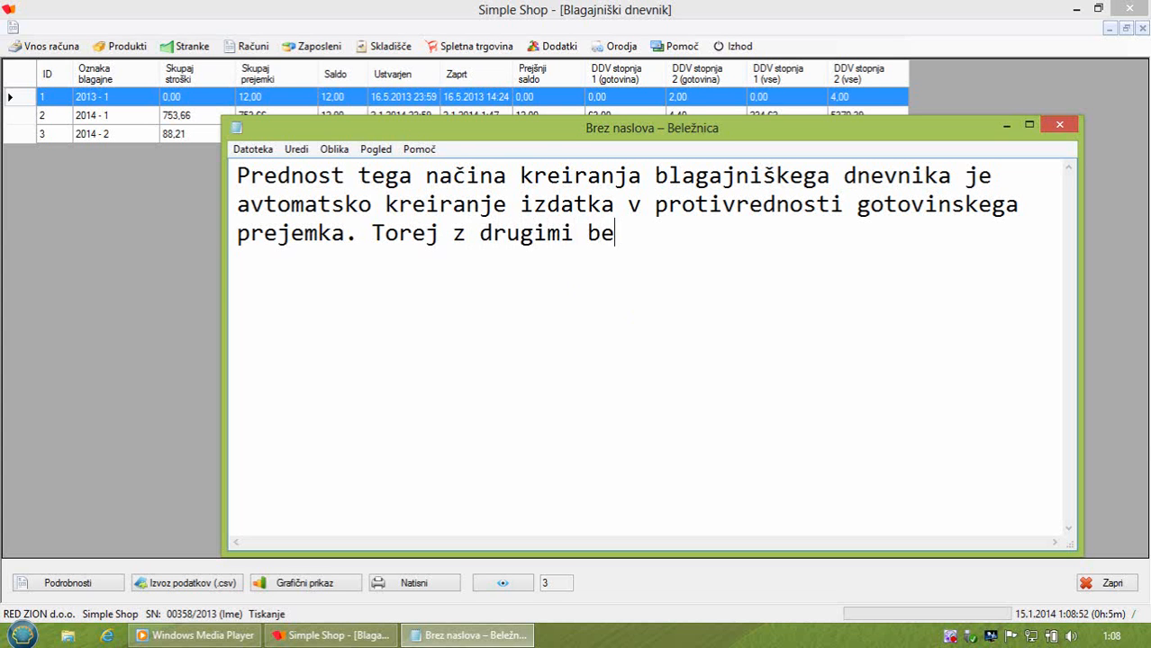
text(sedami)
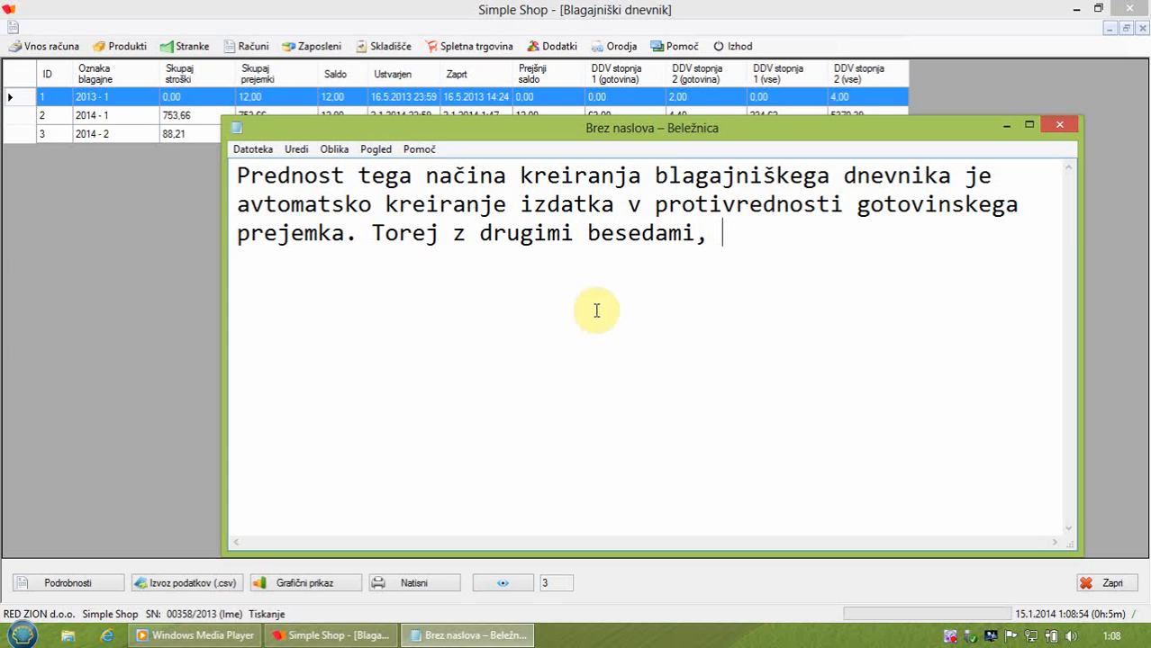
text(, prejšnj)
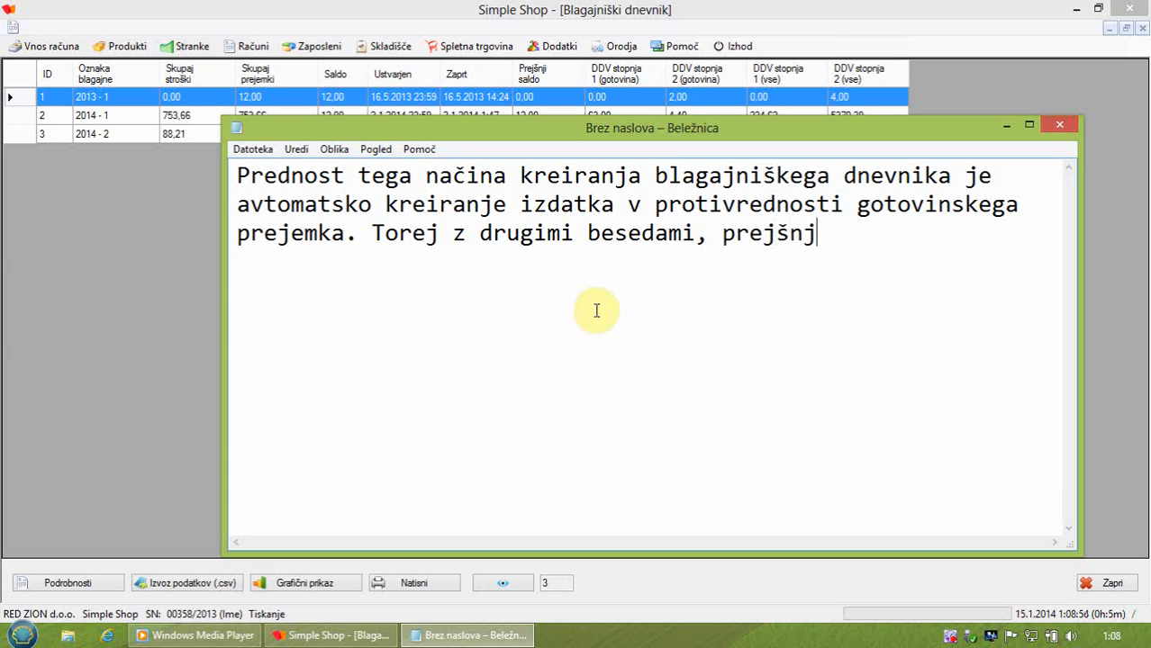
text(i saldo s)
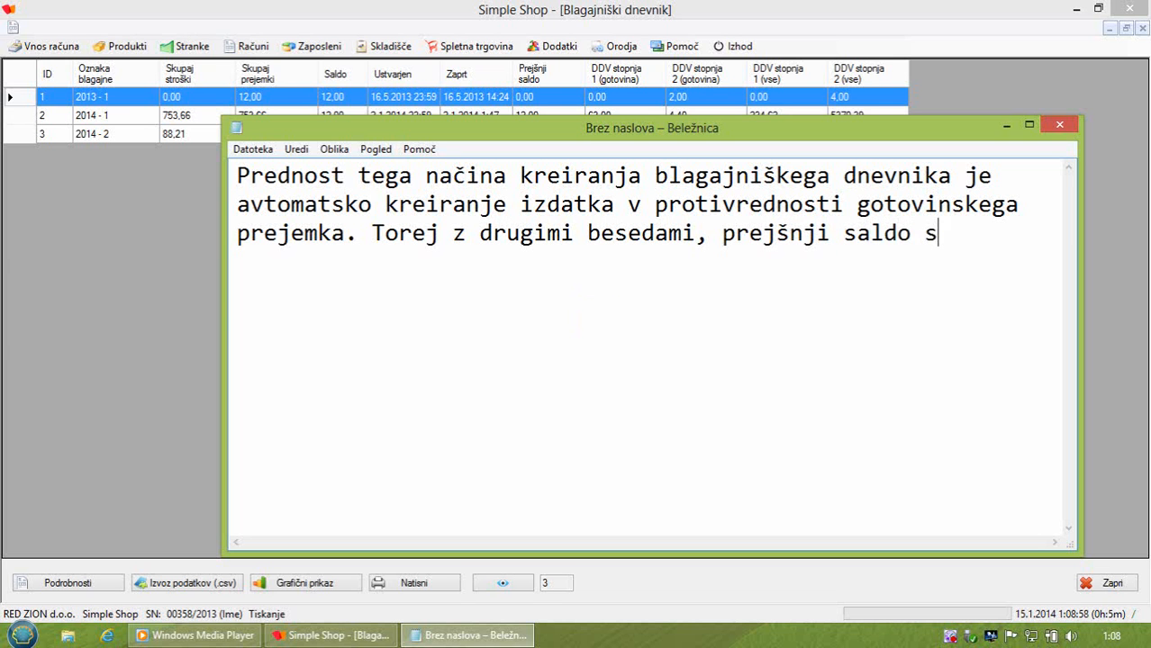
text(e prenes)
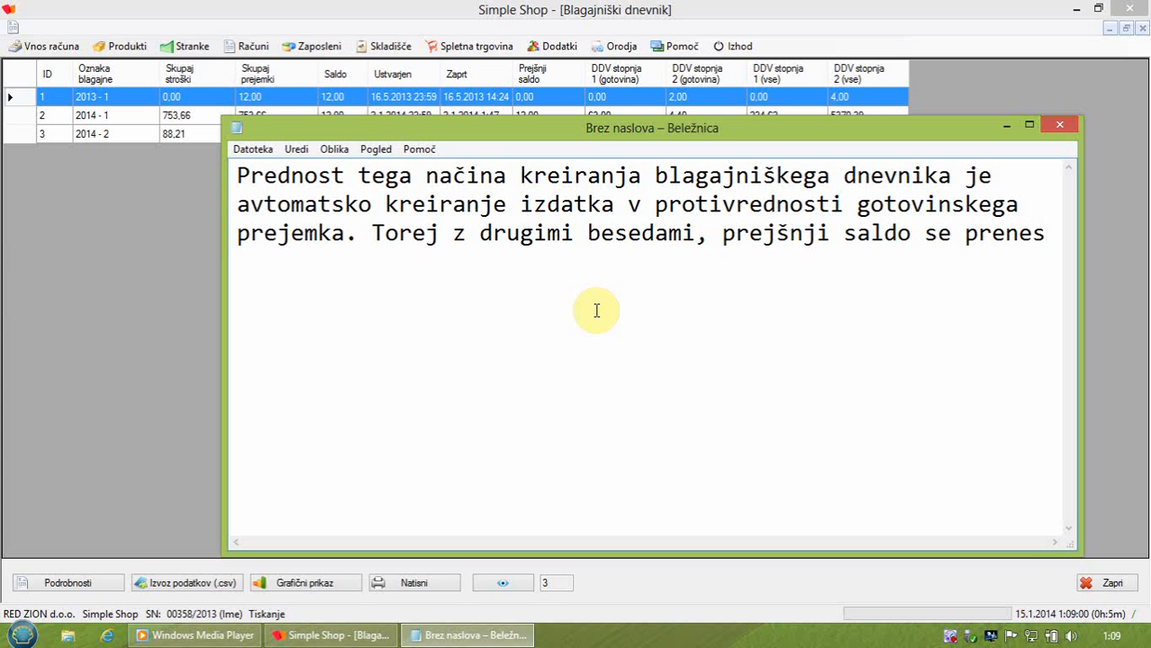
text(e)
key(Return)
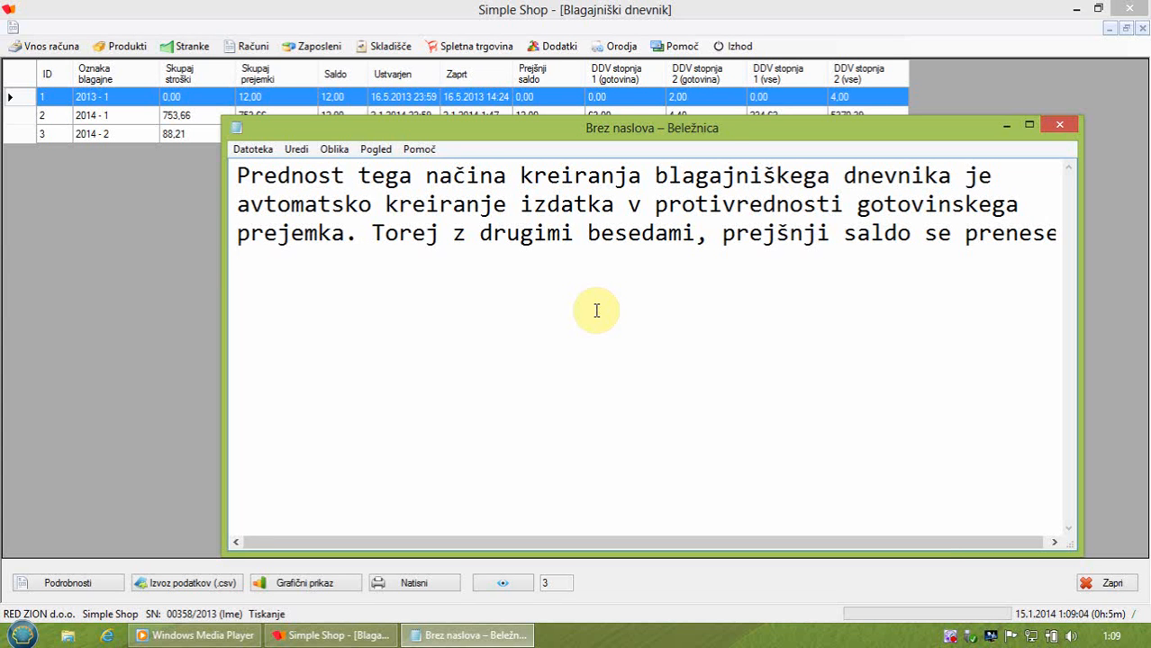
text(naprej)
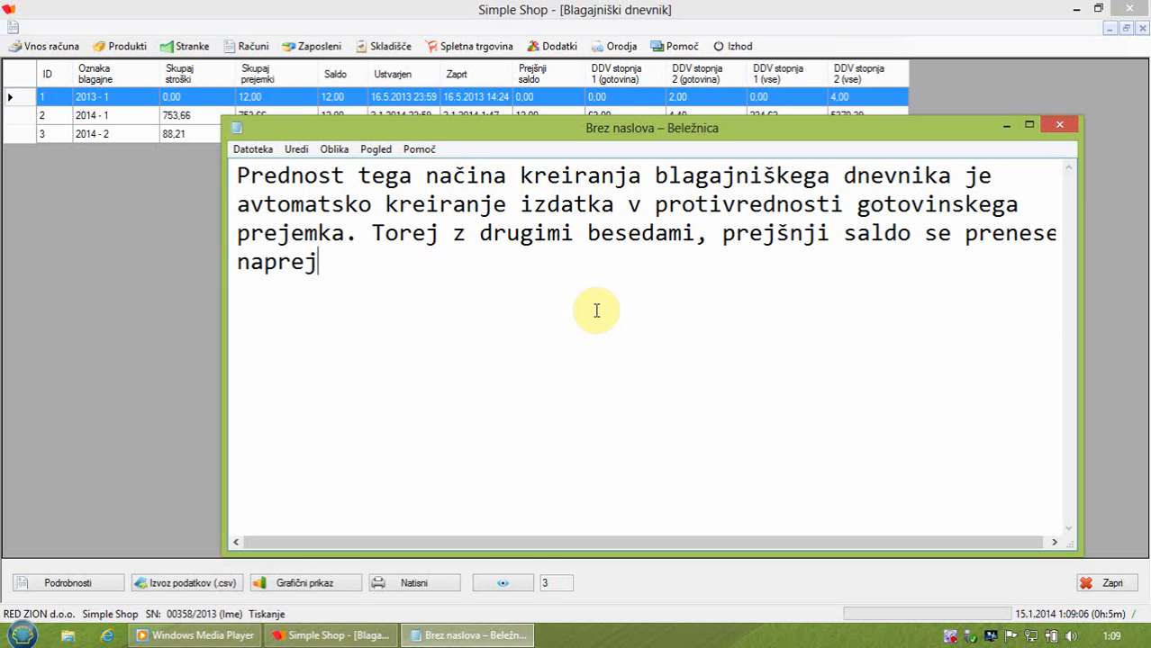
text( - se oh)
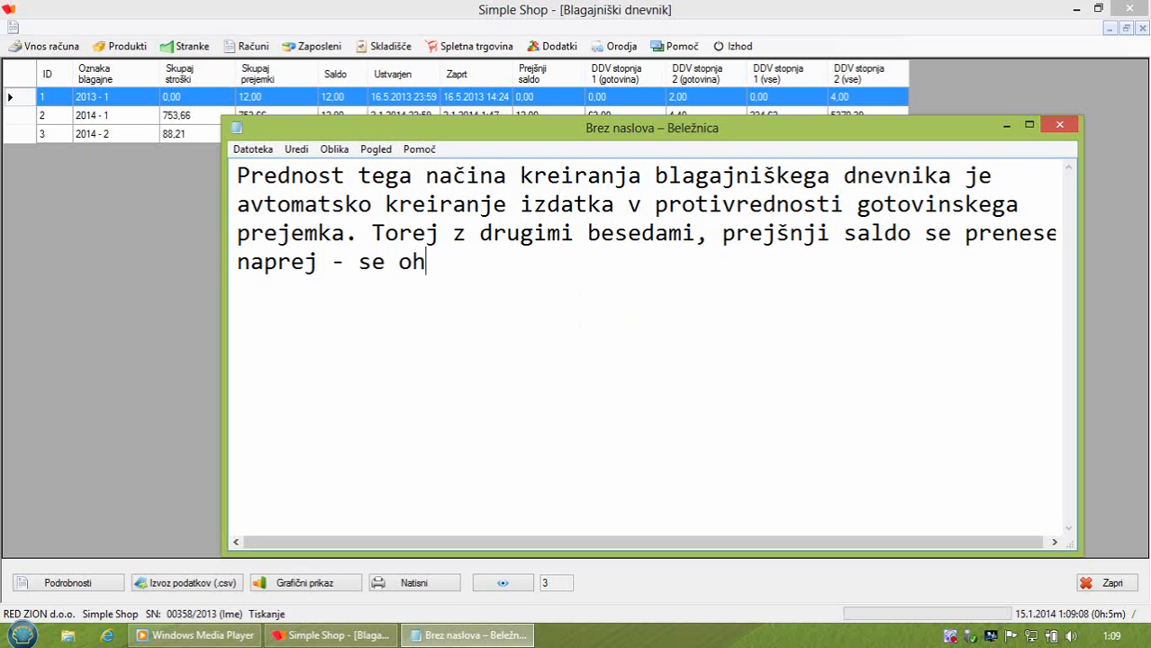
text(ranja)
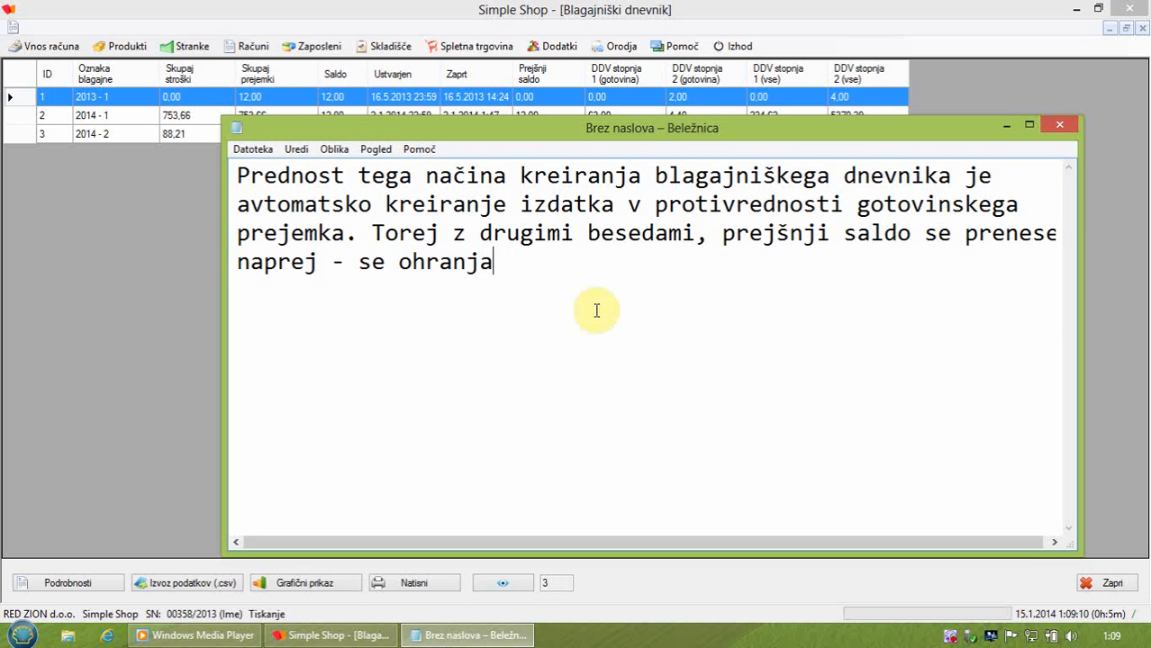
text( .)
Step: Replace the whole note with "V meniju Računi -> Blagajniški dnevnik si lahko ogledamo pretekle blagajniške dnevnike.", with a line break after "ogledamo"
key(ctrl+a)
text(V m)
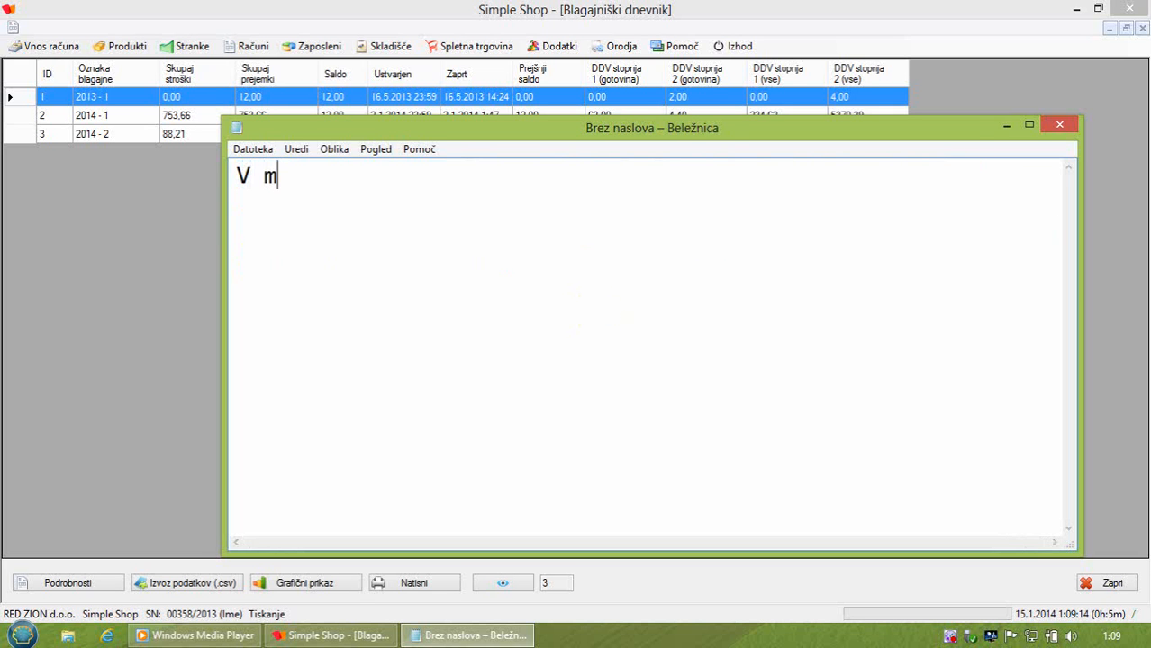
text(eniju Rač)
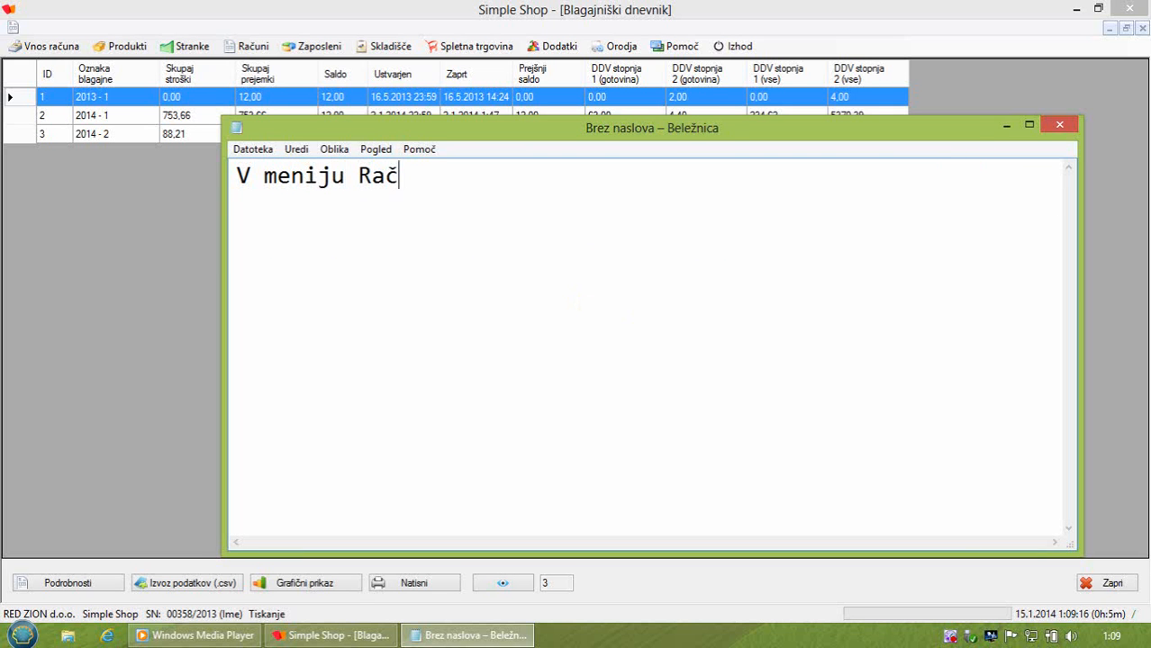
text(uni -)
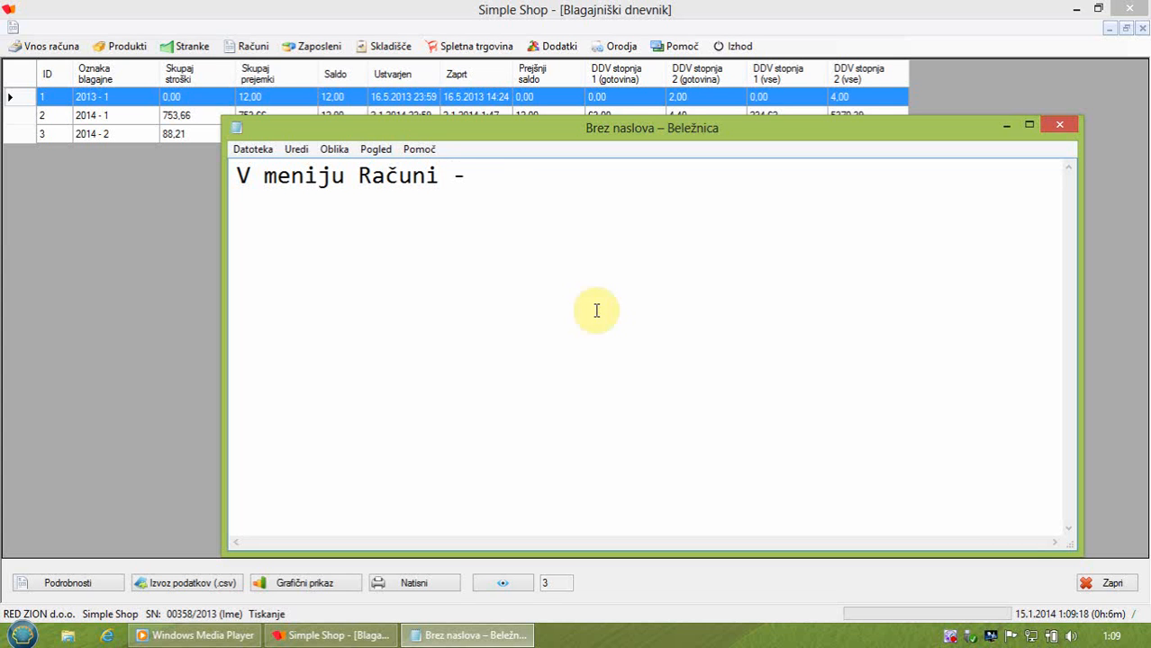
text(> Blag)
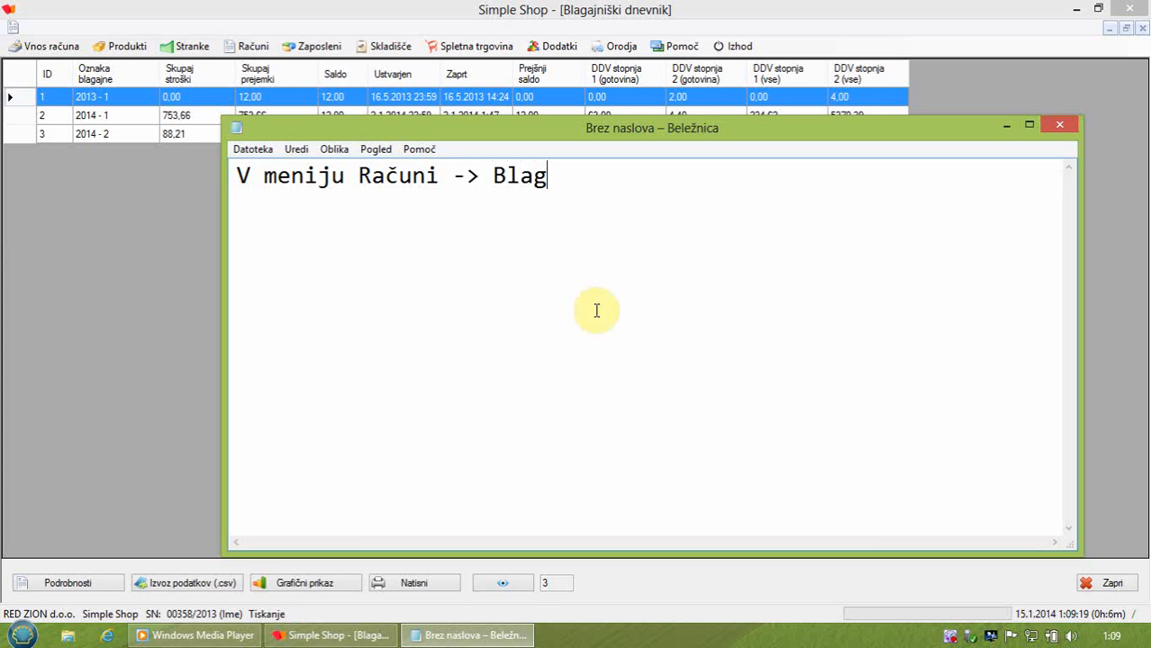
text(ajniški dnevn)
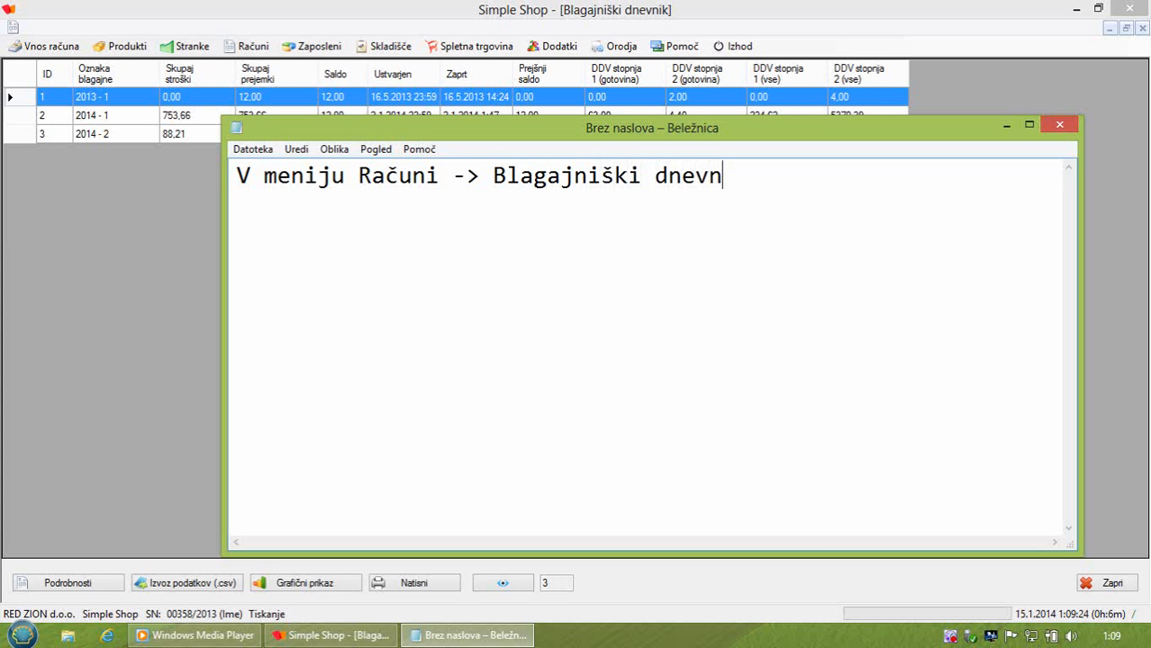
text(ik si)
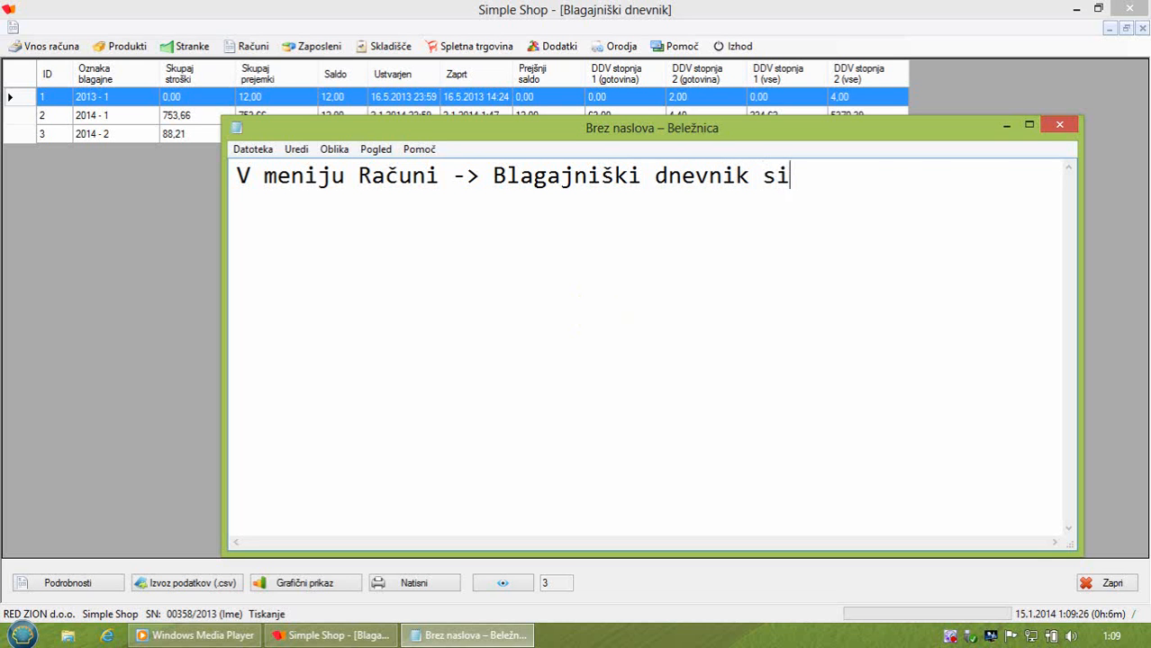
text( lahko ogledamo)
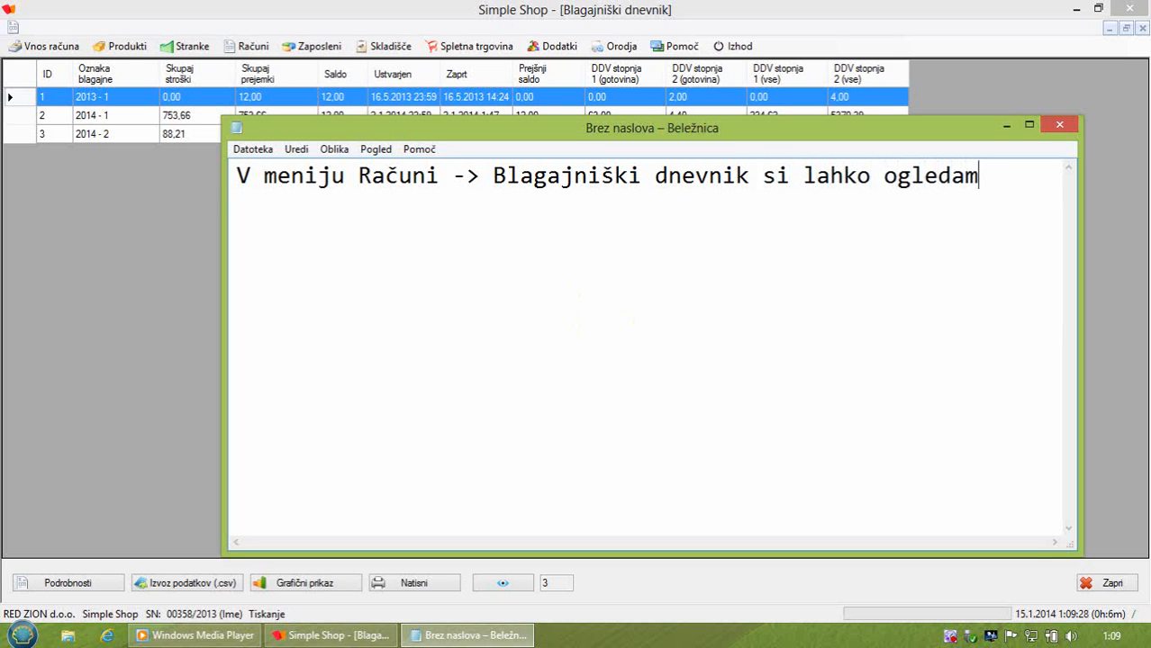
key(Return)
text(pretekle bl)
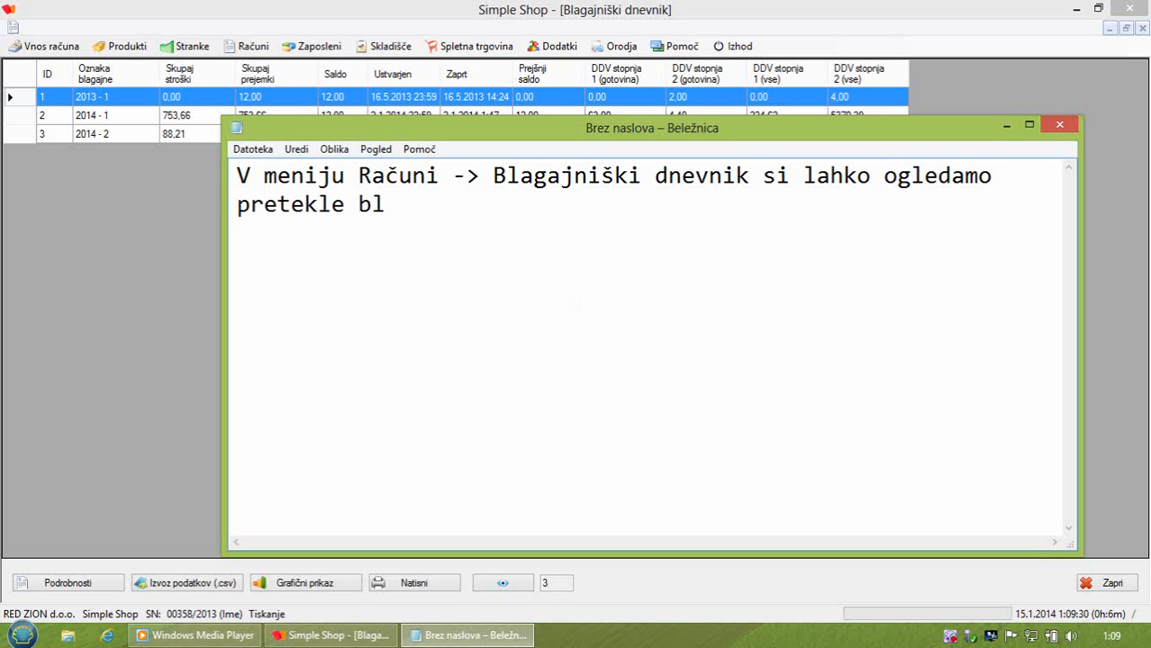
text(agajniške d)
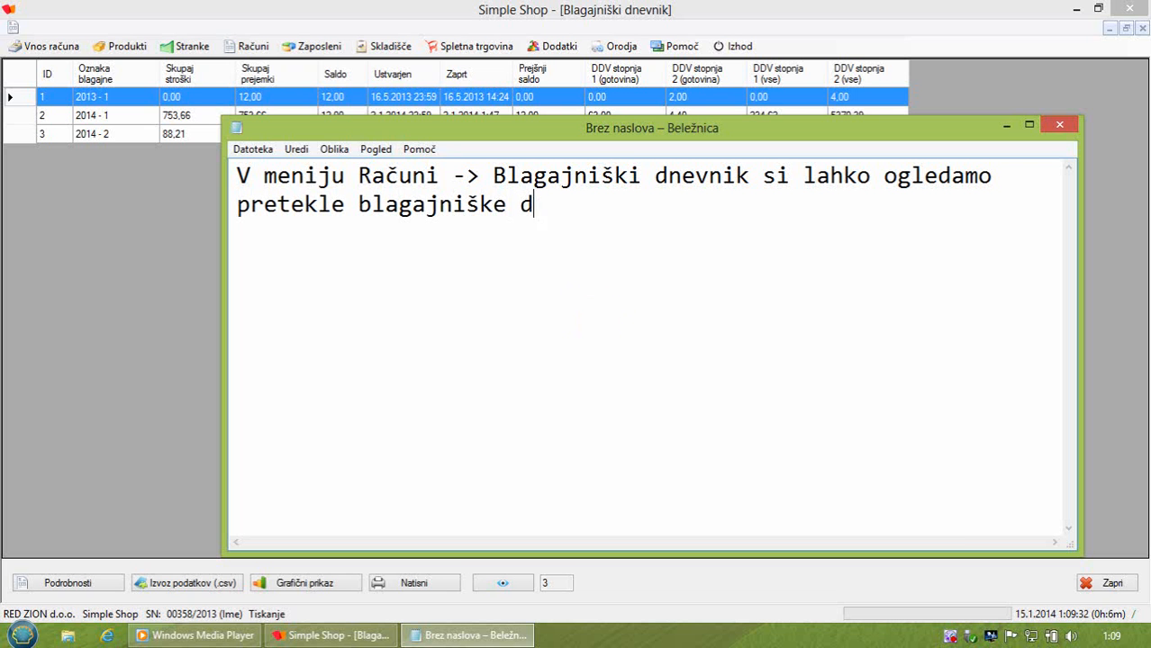
text(nevnike.)
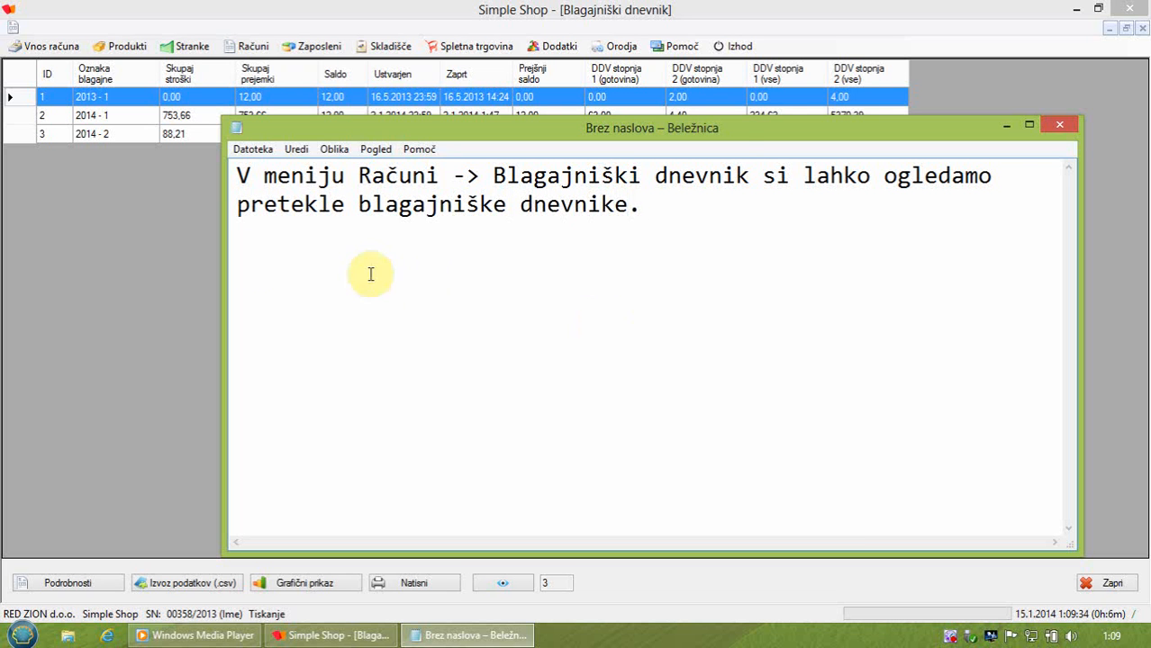
Step: Switch to Simple Shop, open the details of cash journal 2014 - 2 in a maximized window and bring up its print options
click(123, 254)
click(385, 136)
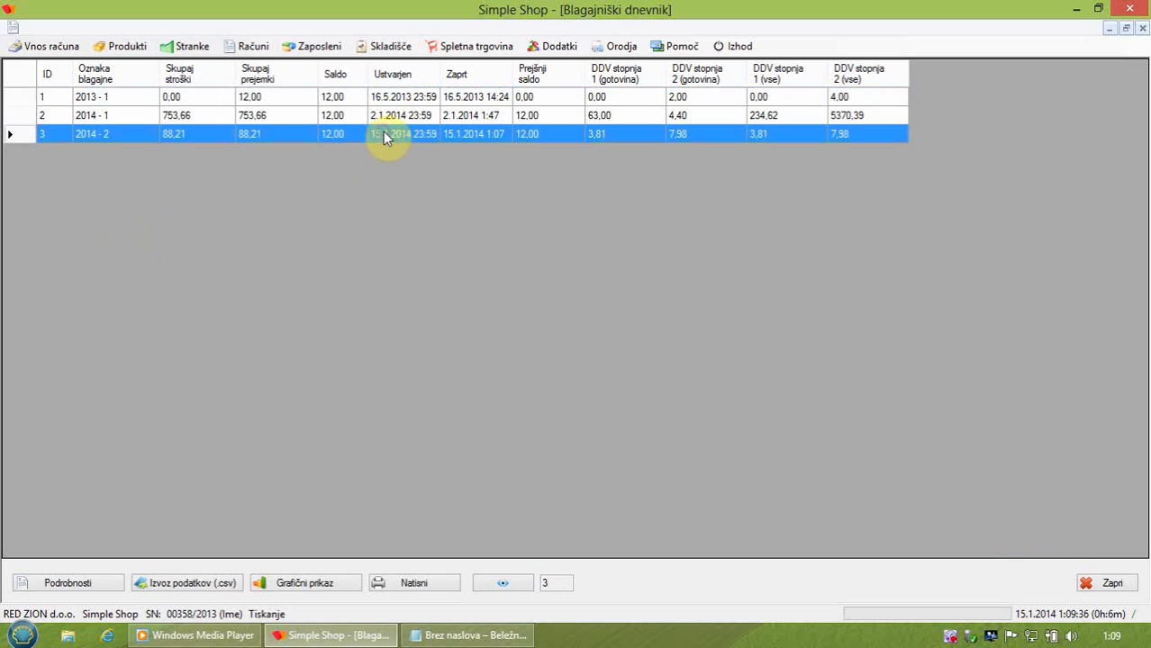
right_click(385, 135)
click(416, 143)
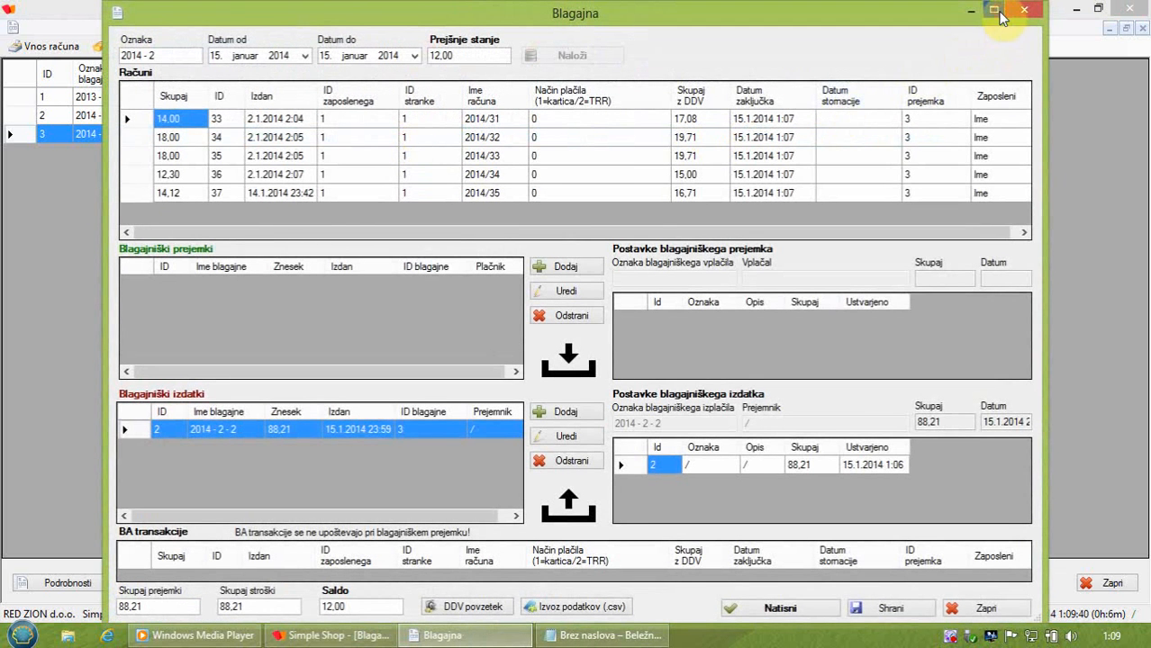
click(995, 11)
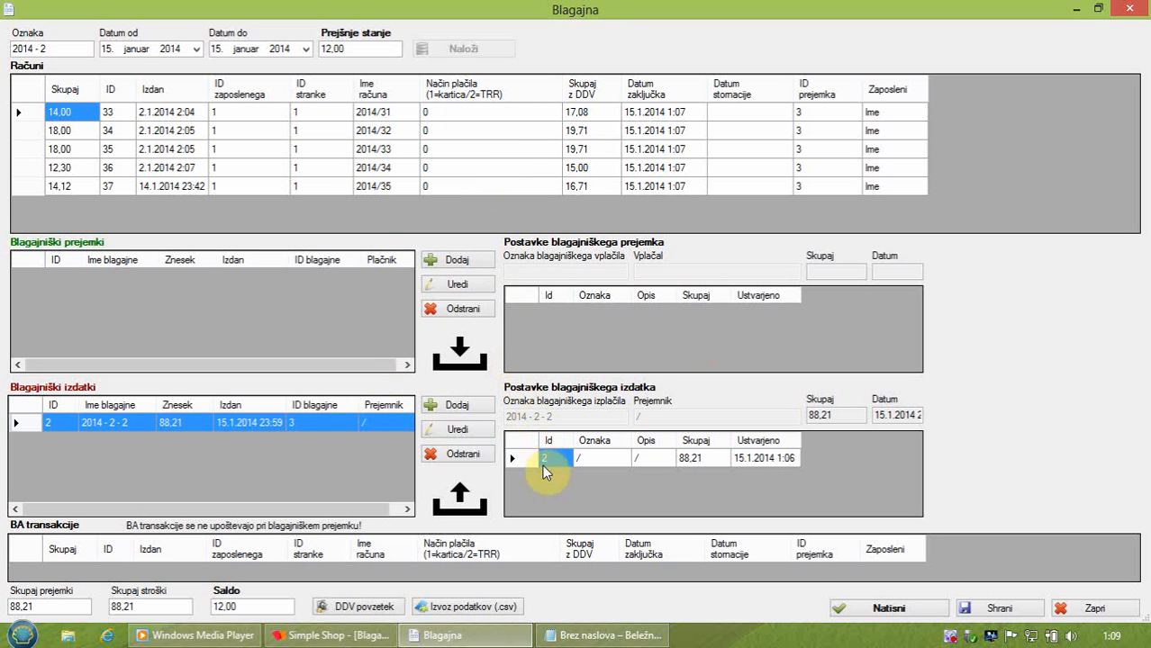
click(922, 606)
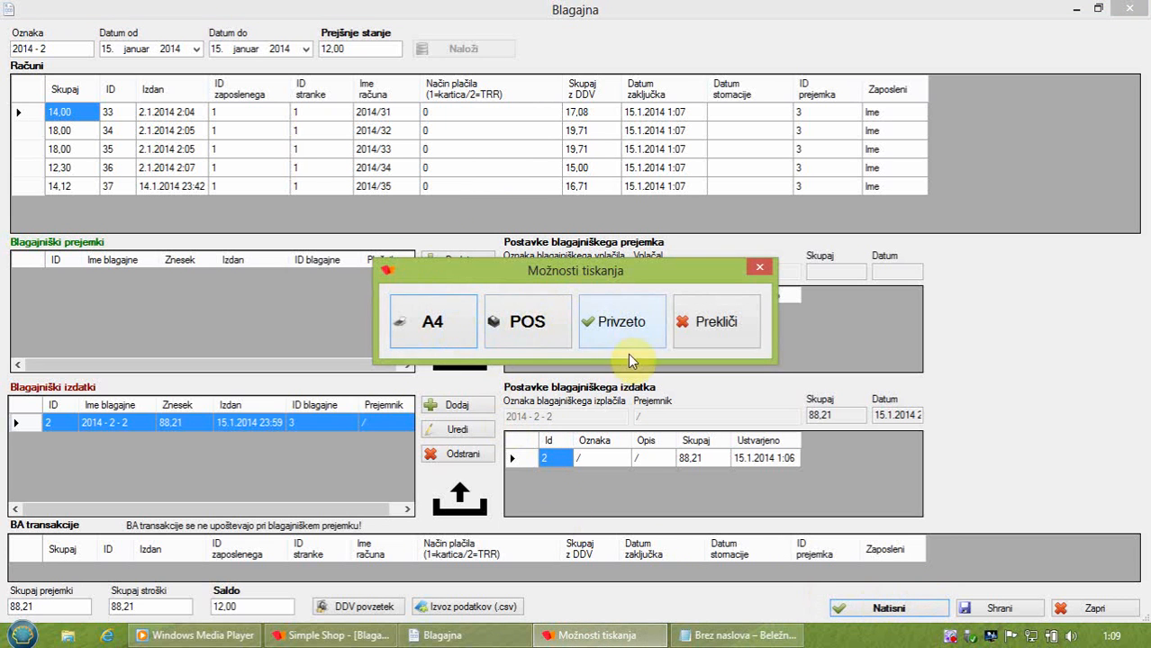
Step: Replace the Notepad note with "V pregledu so na voljo podrobne informacije, kot ponovno tiskanje na POS ali A4 format.", breaking the line after "ponovno"
click(734, 636)
click(617, 421)
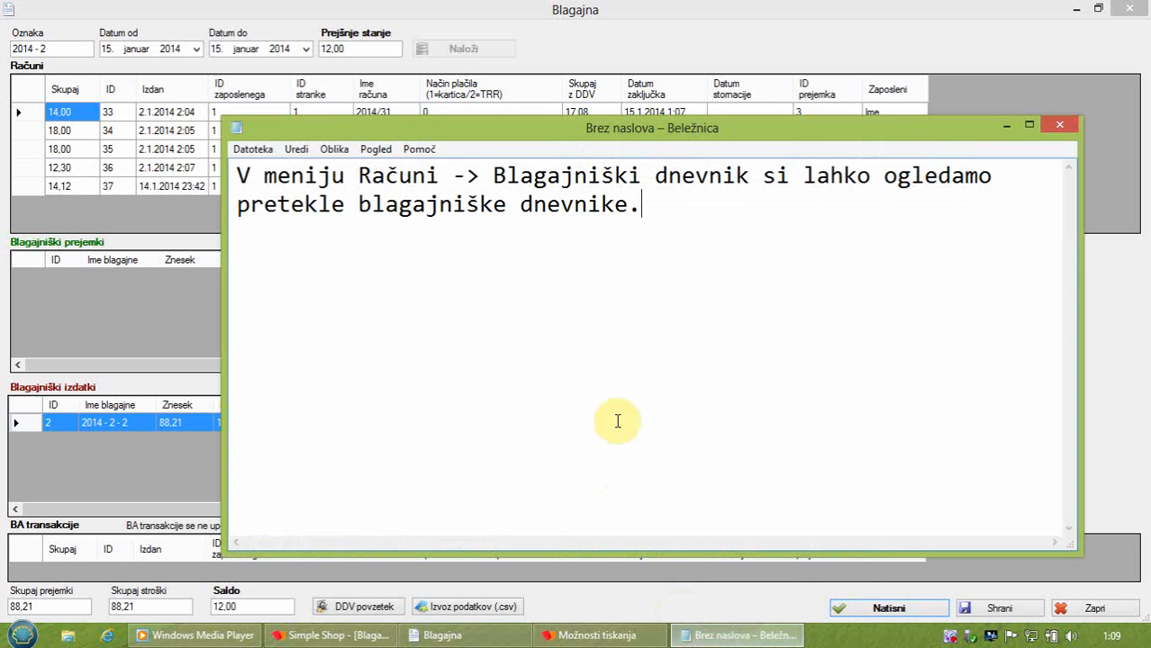
key(ctrl+a)
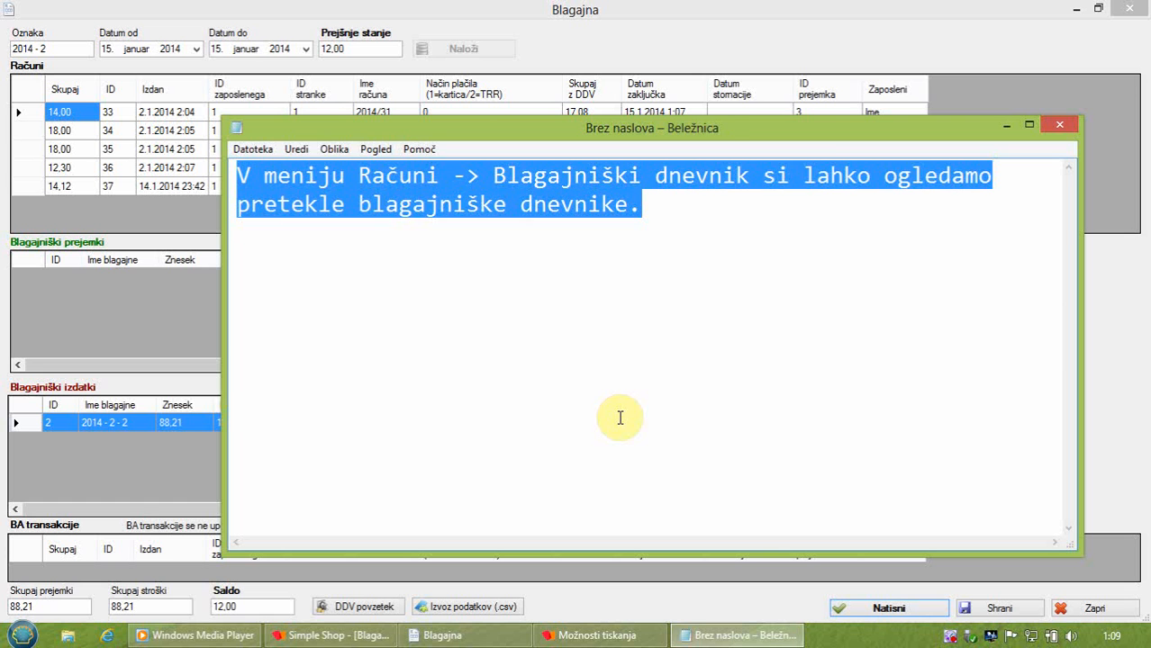
text(V preg)
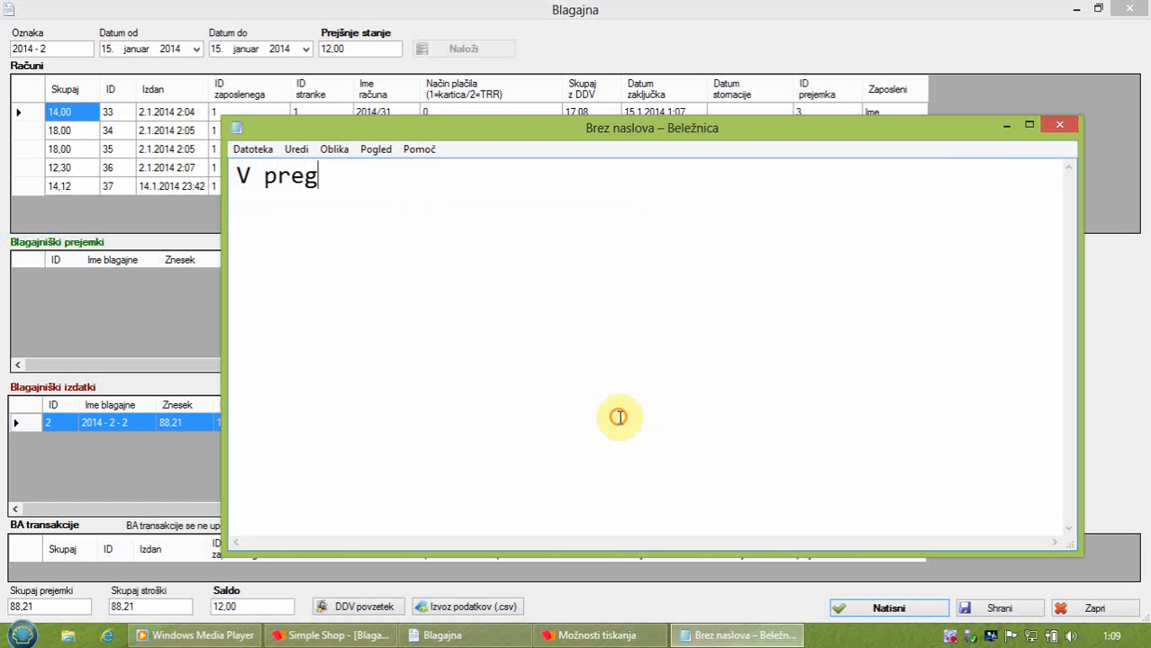
text(ledu so)
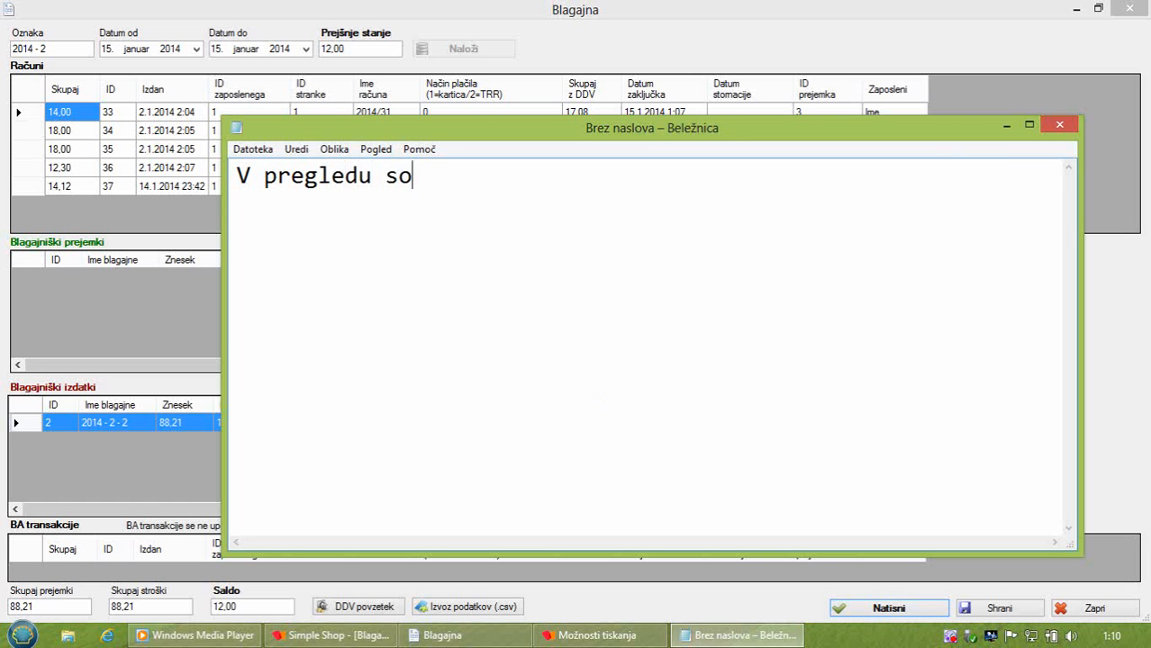
text( na voljo pod)
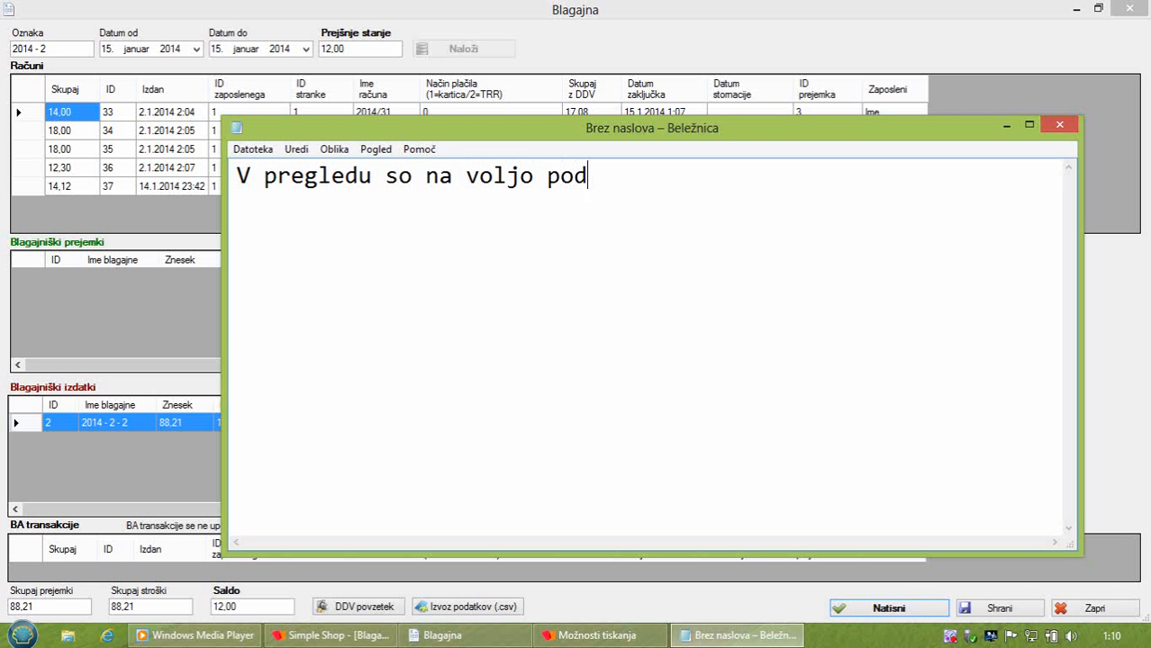
text(robne informaci)
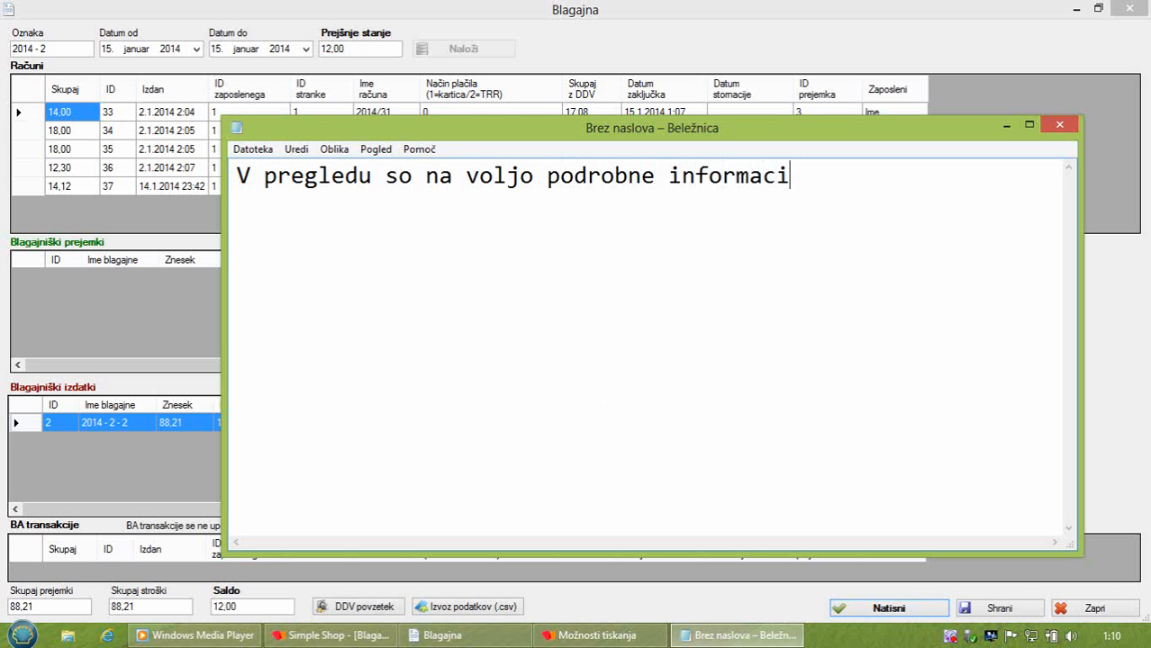
text(je, kot p)
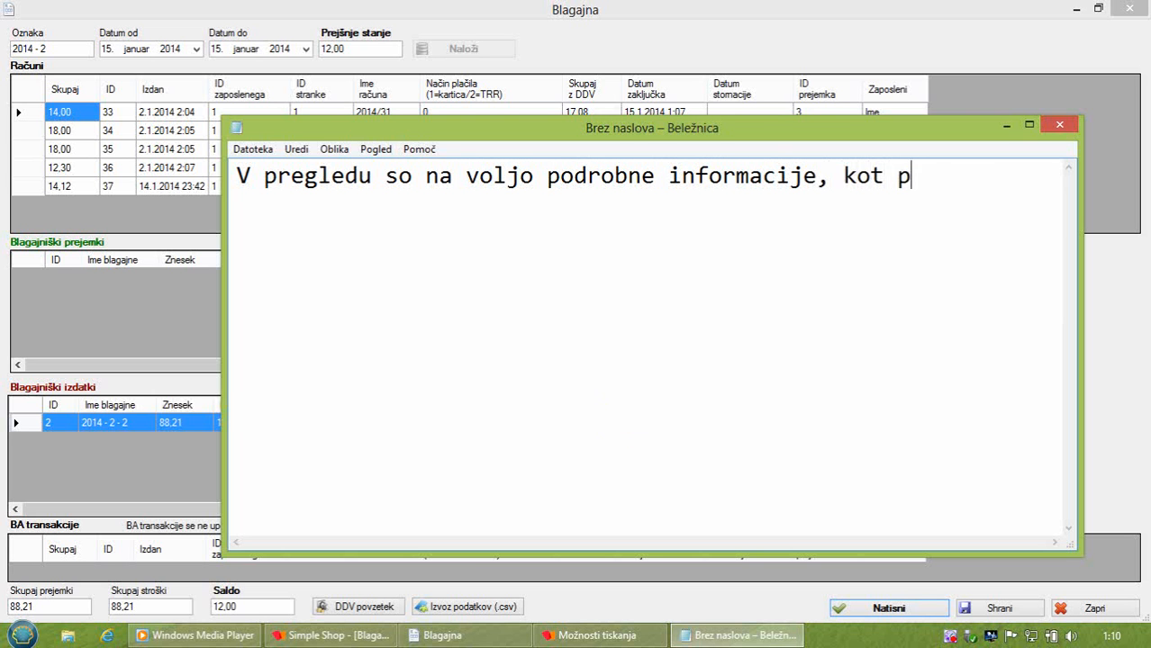
text(onovno)
key(Return)
text(tisk)
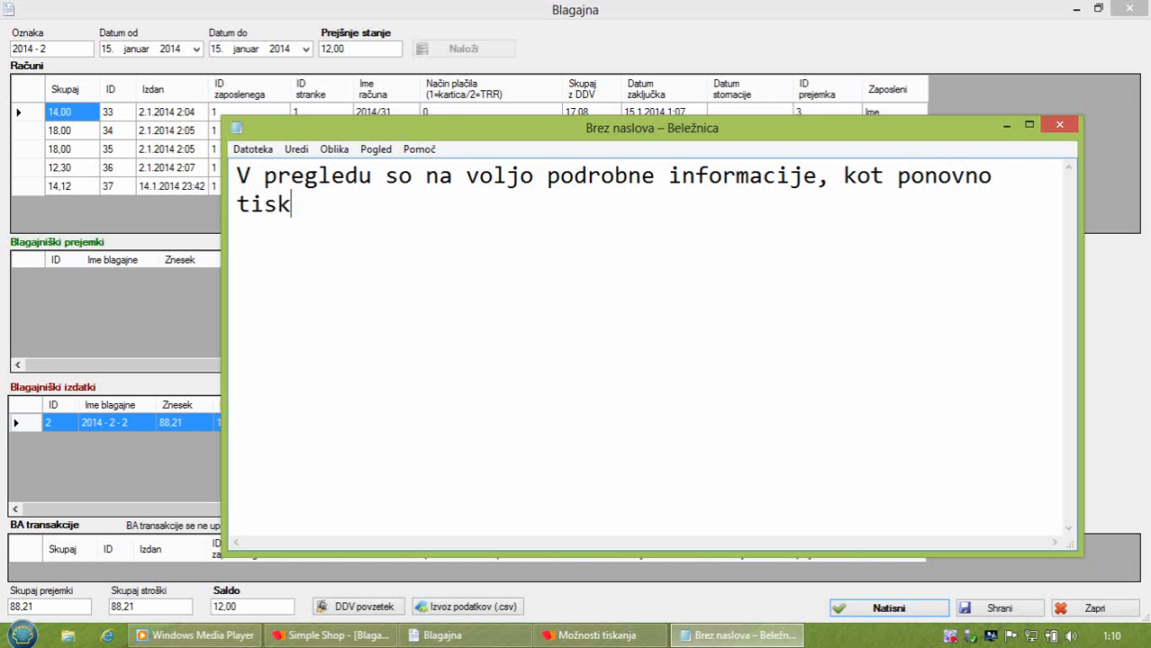
text(anje na POS)
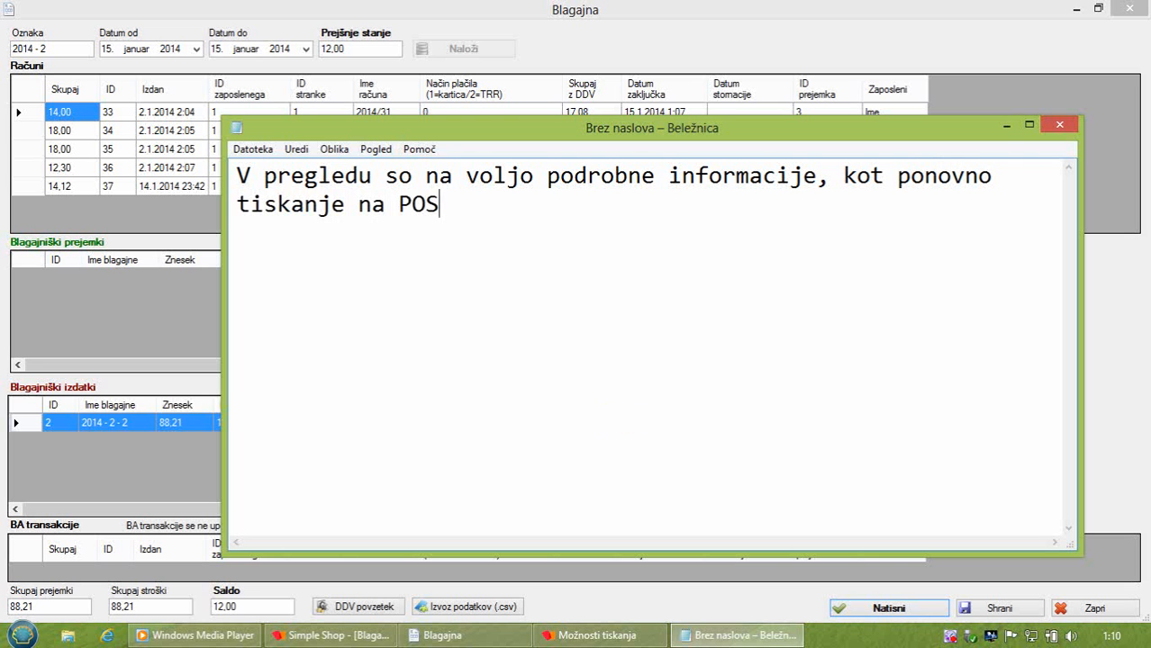
text( ali A4 format.)
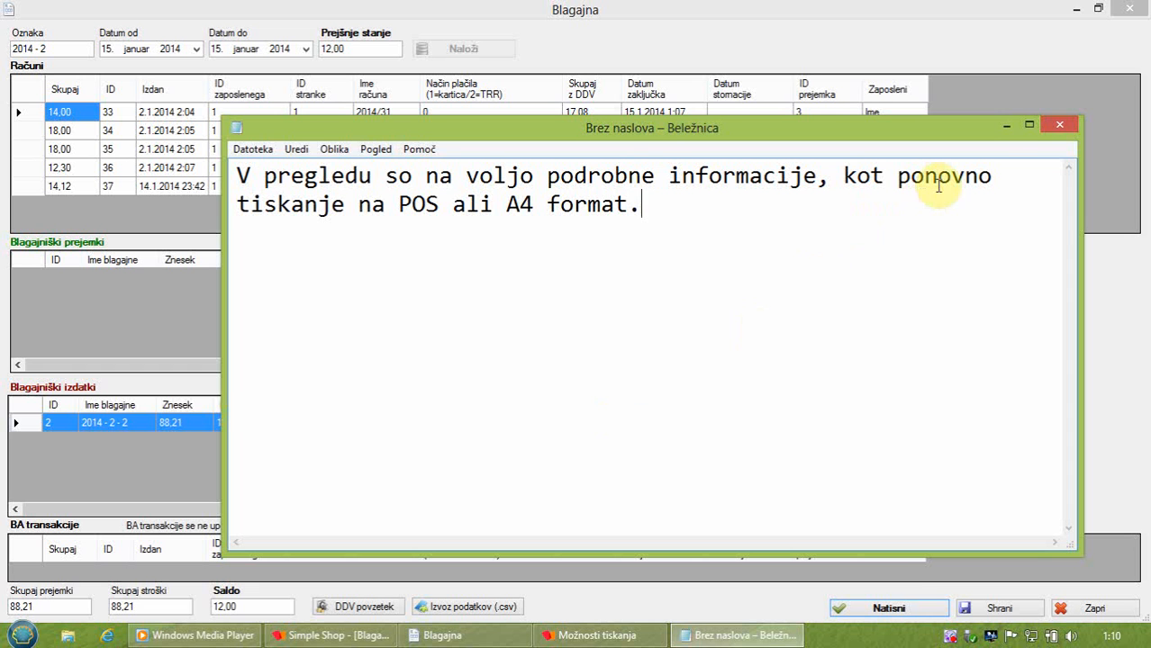
Step: Return to Simple Shop, cancel the print options and close both the journal details and the cash journal list
click(1003, 126)
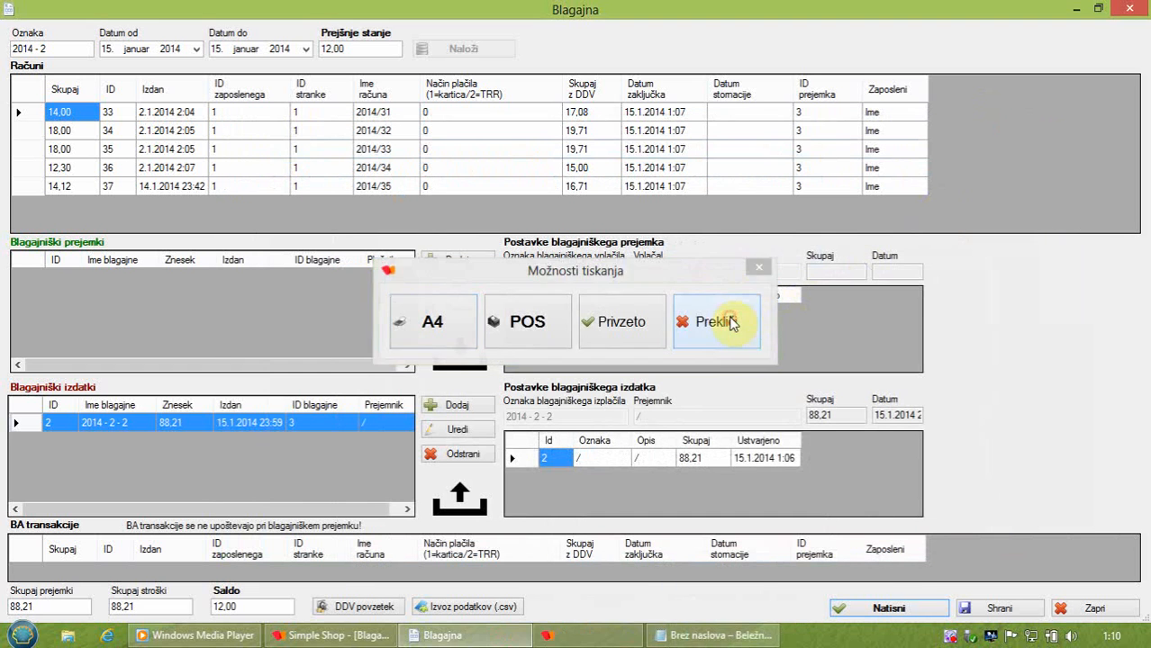
click(725, 320)
click(1091, 611)
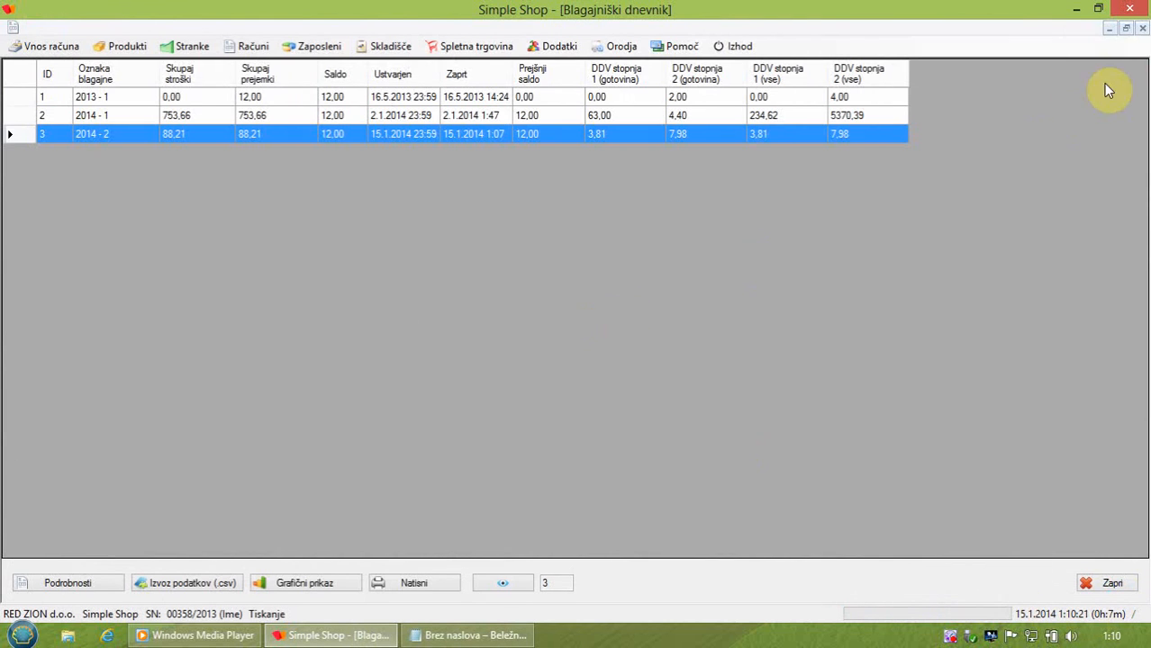
click(1142, 28)
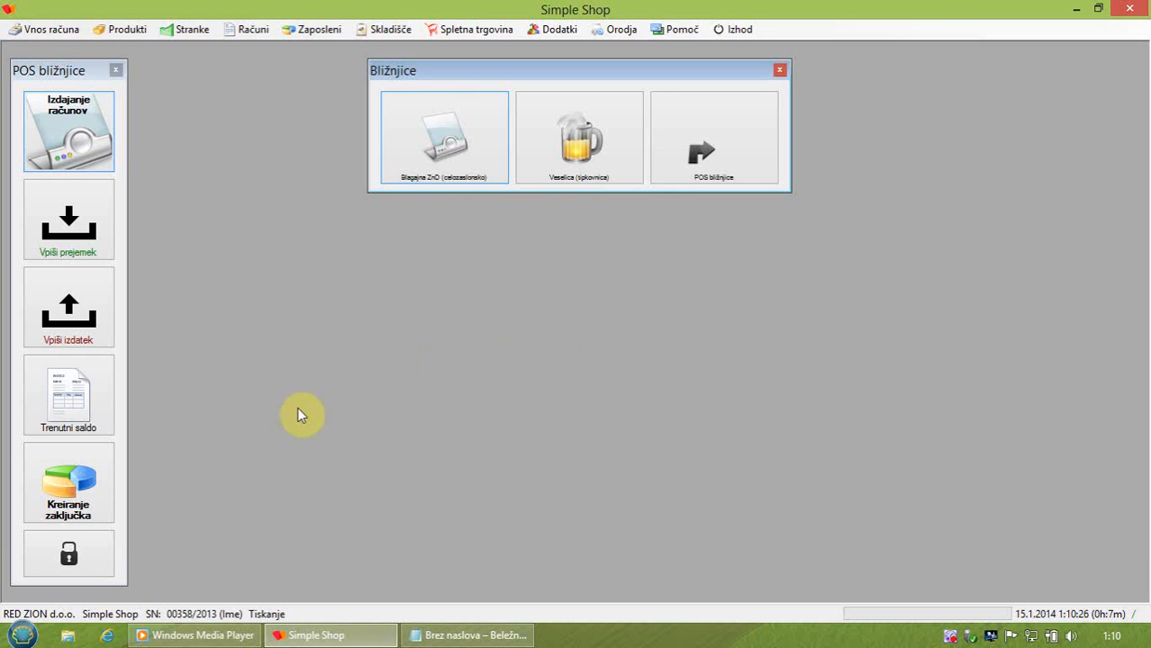
Step: Replace the whole Notepad note with "V kolikor želite izpisek za točno določen datum za nazaj,"
click(467, 635)
key(ctrl+a)
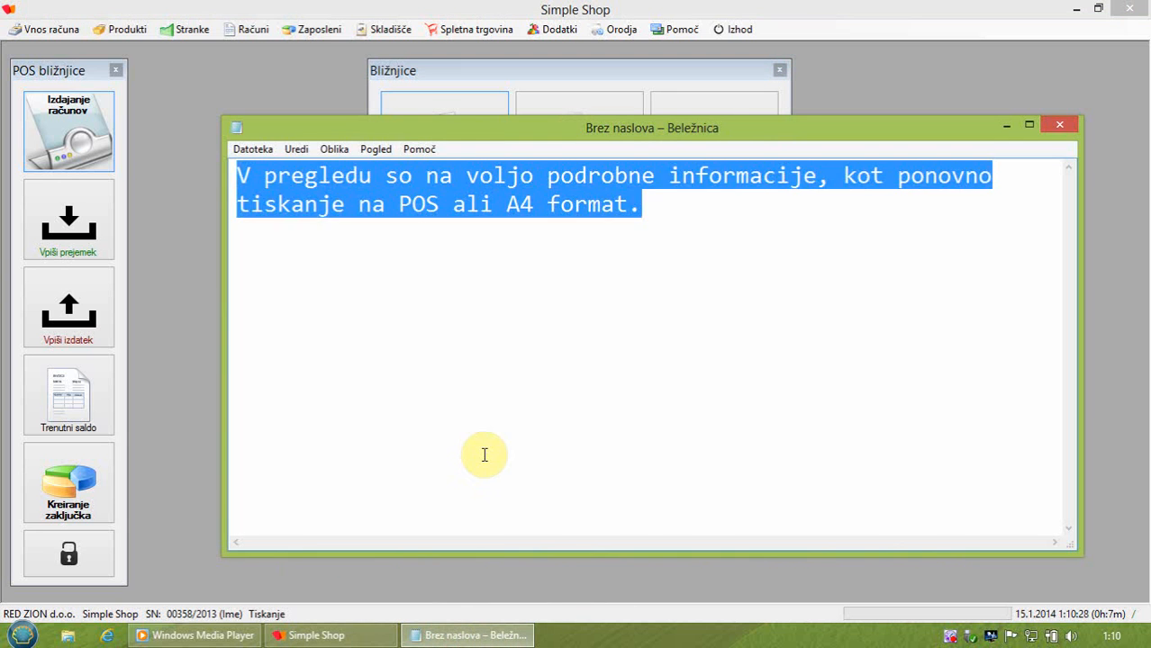
text(V kolikor)
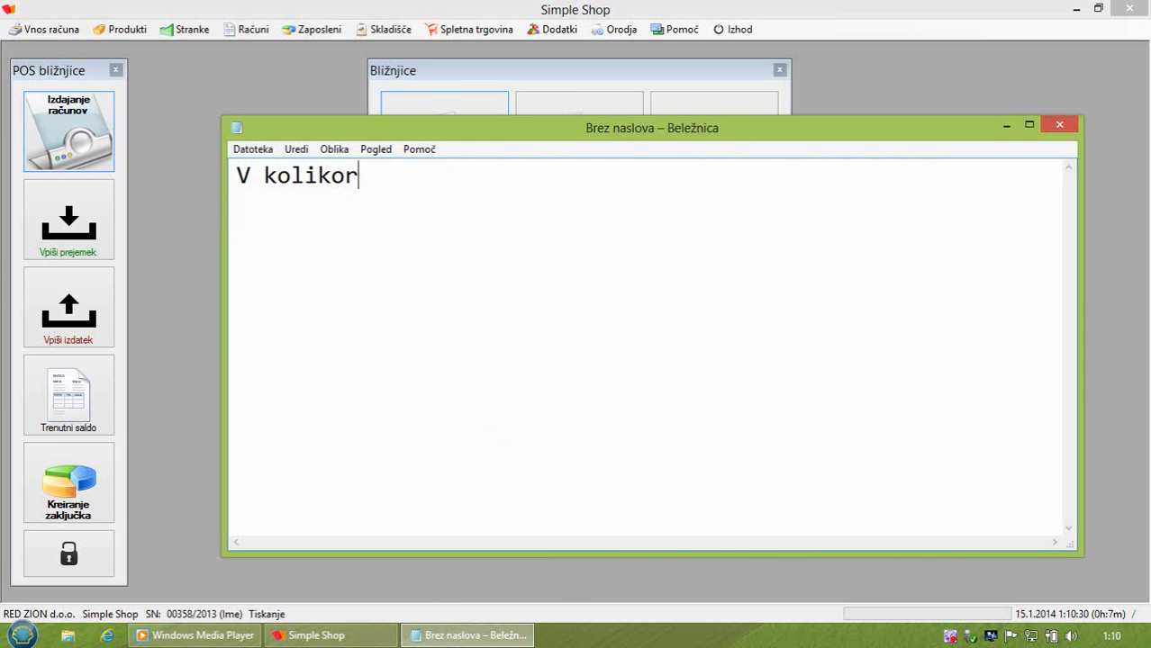
text( želite)
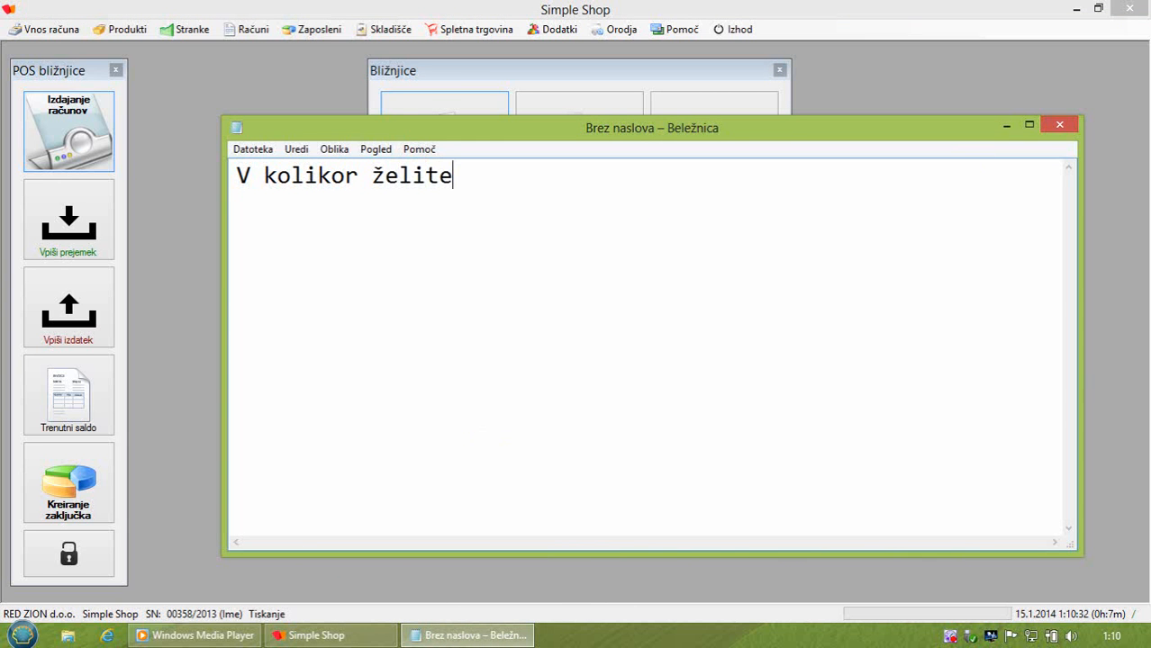
text( i)
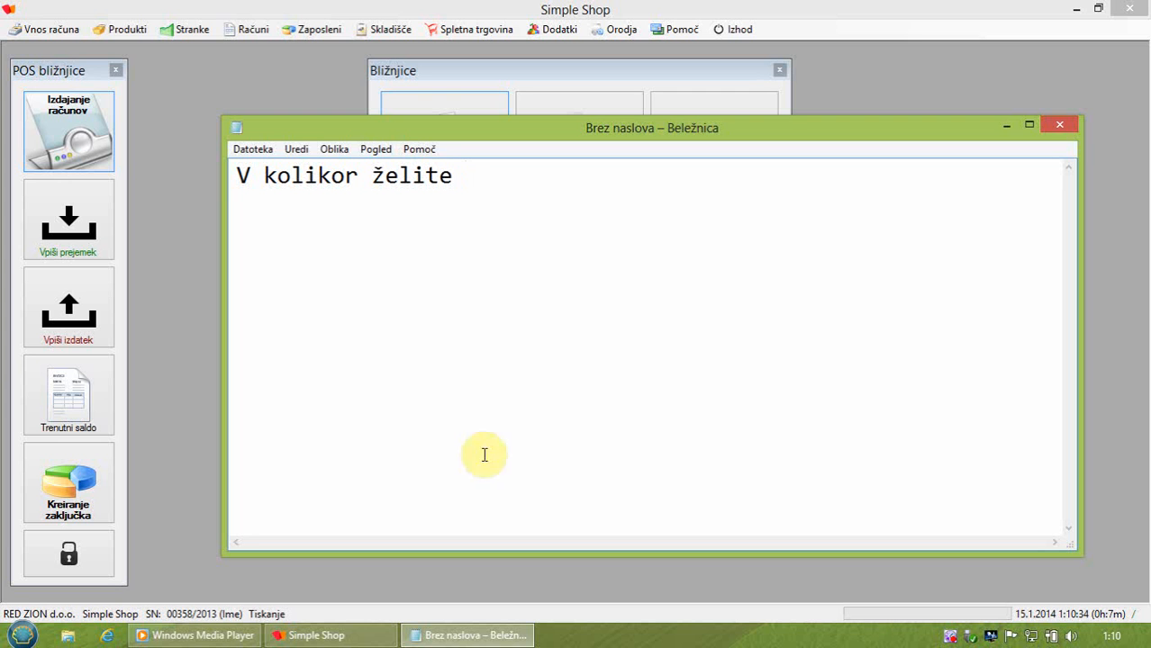
text(zpisek za)
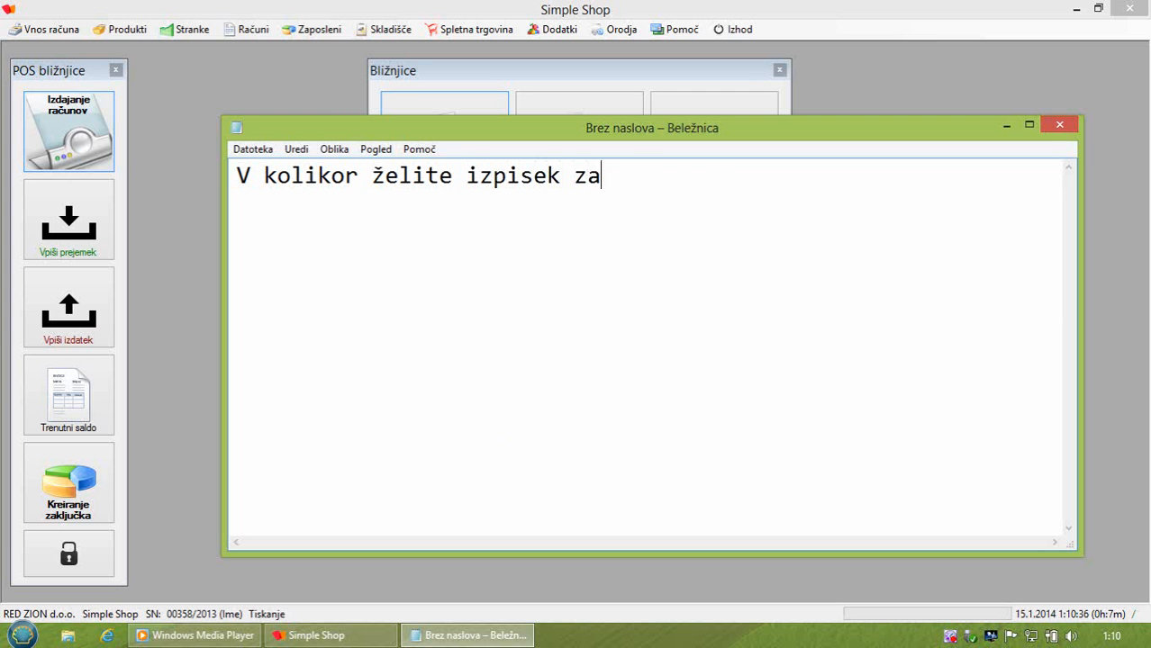
text( točno dolo)
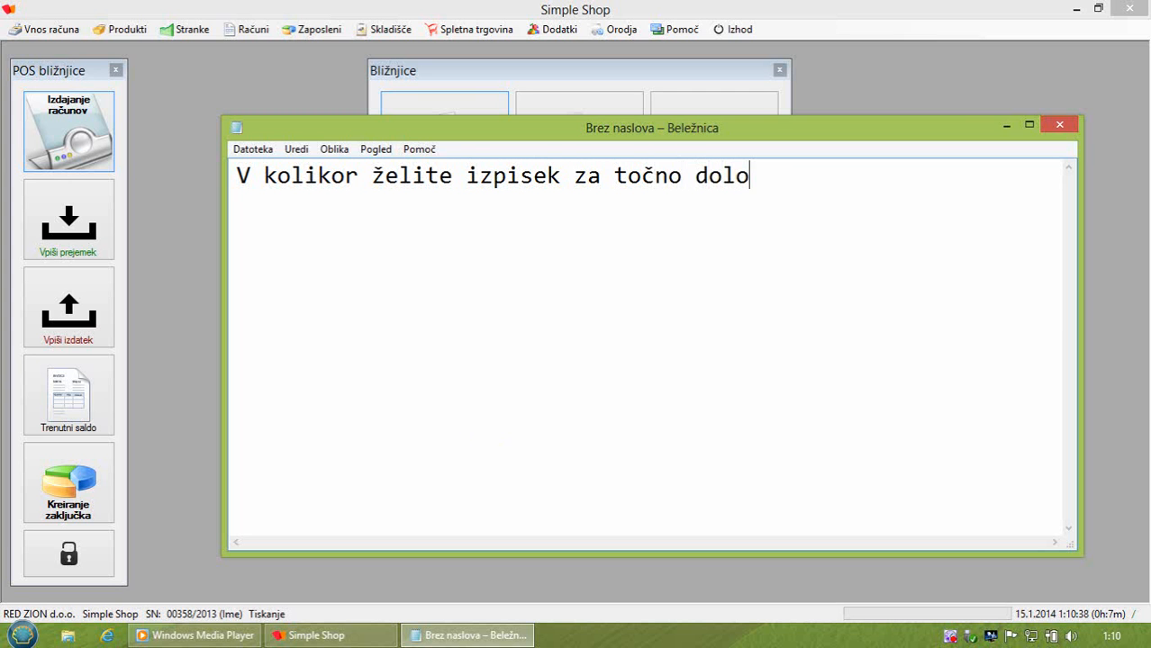
text(čen datu)
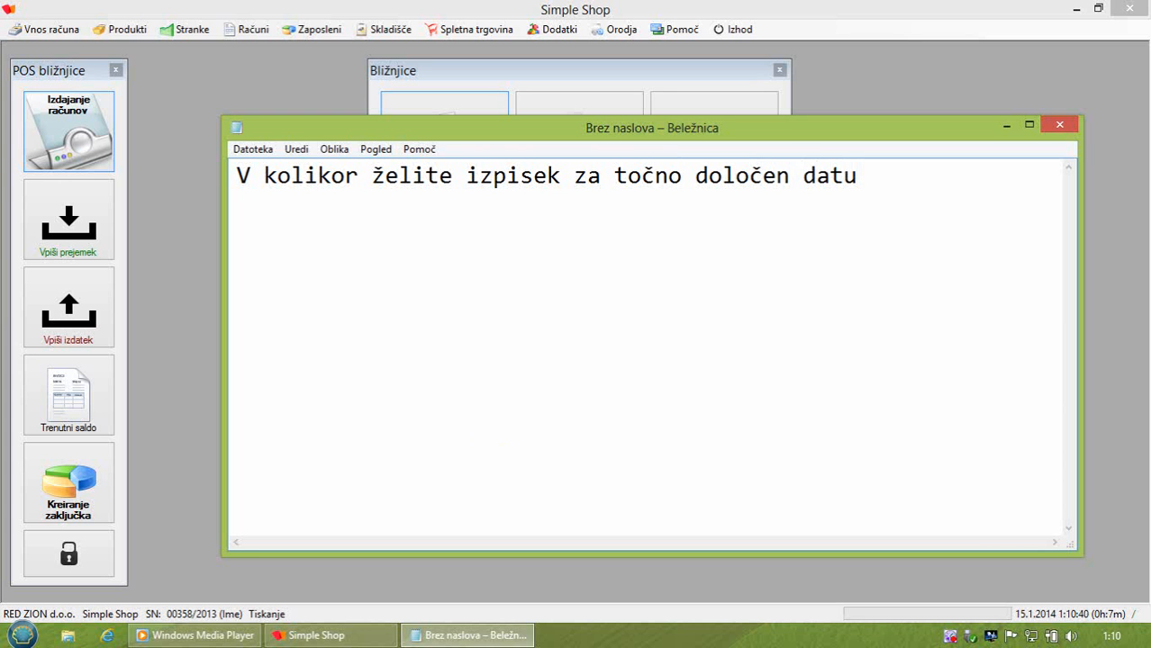
text(m za nazaj, )
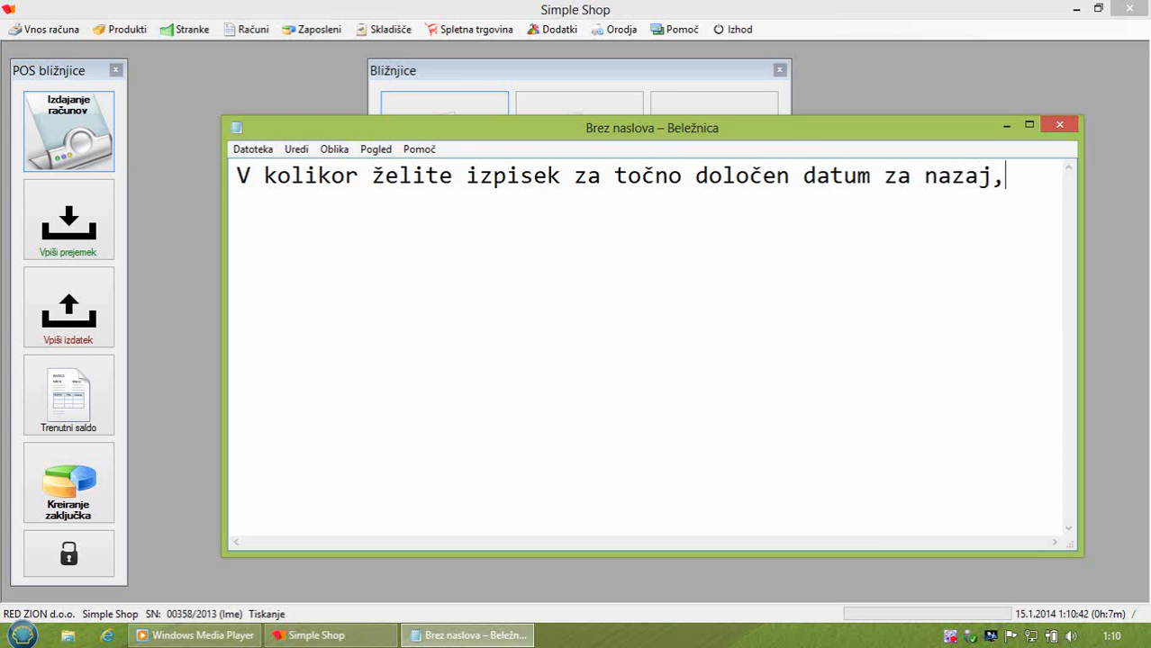
Step: Continue the note on a new line with "kljub temu, da je že bil kreiran blagajniški dnevnik"
text(kljub te)
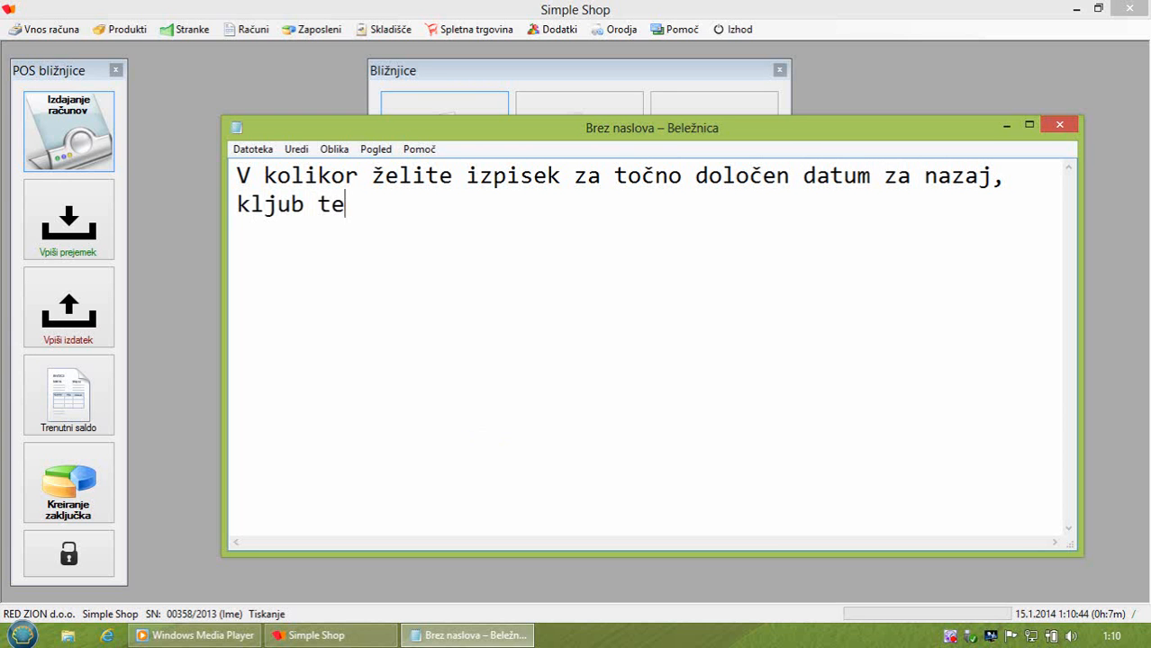
text(mu, da je že bi)
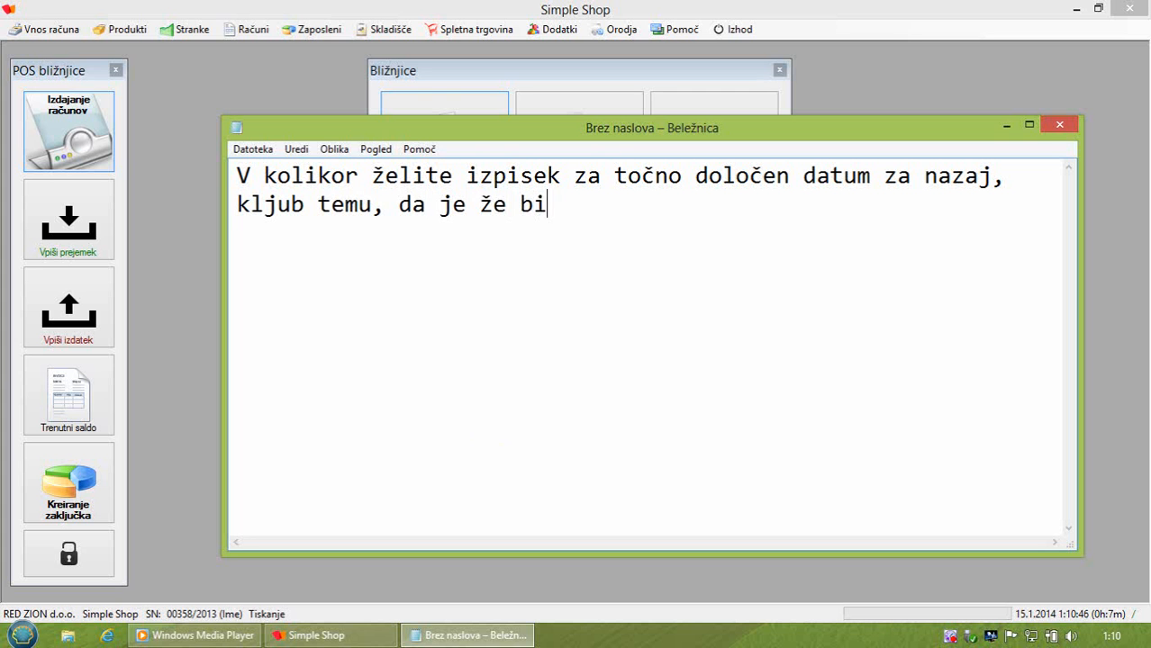
text(l kreiran )
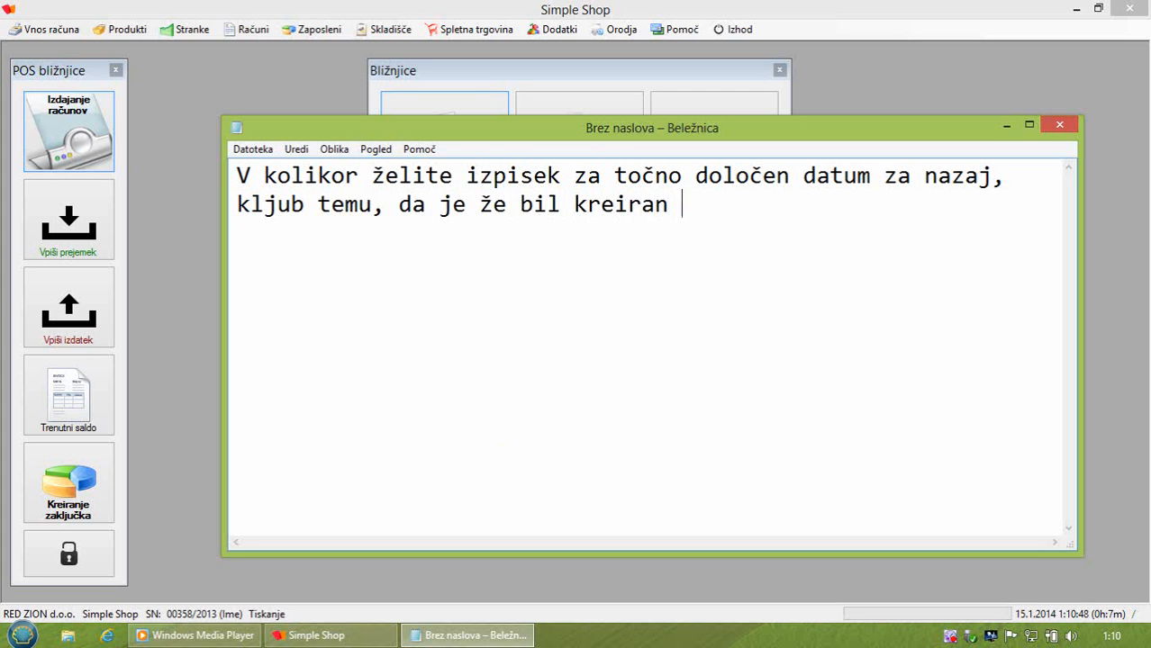
text(blagajniš)
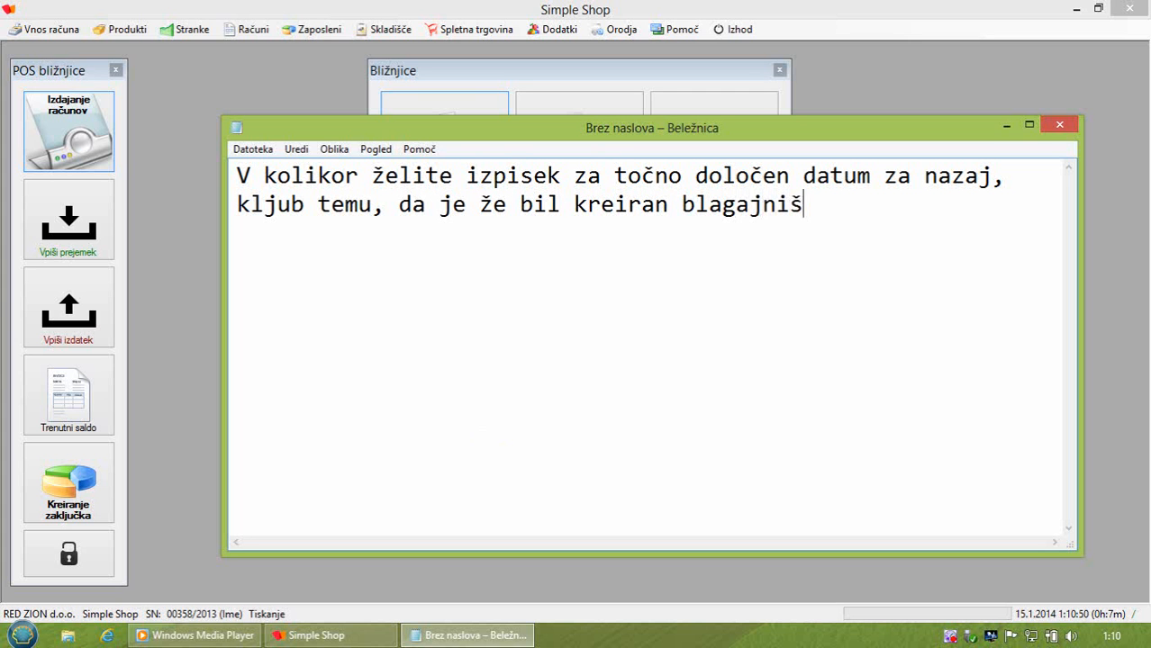
text(ki dnevnik)
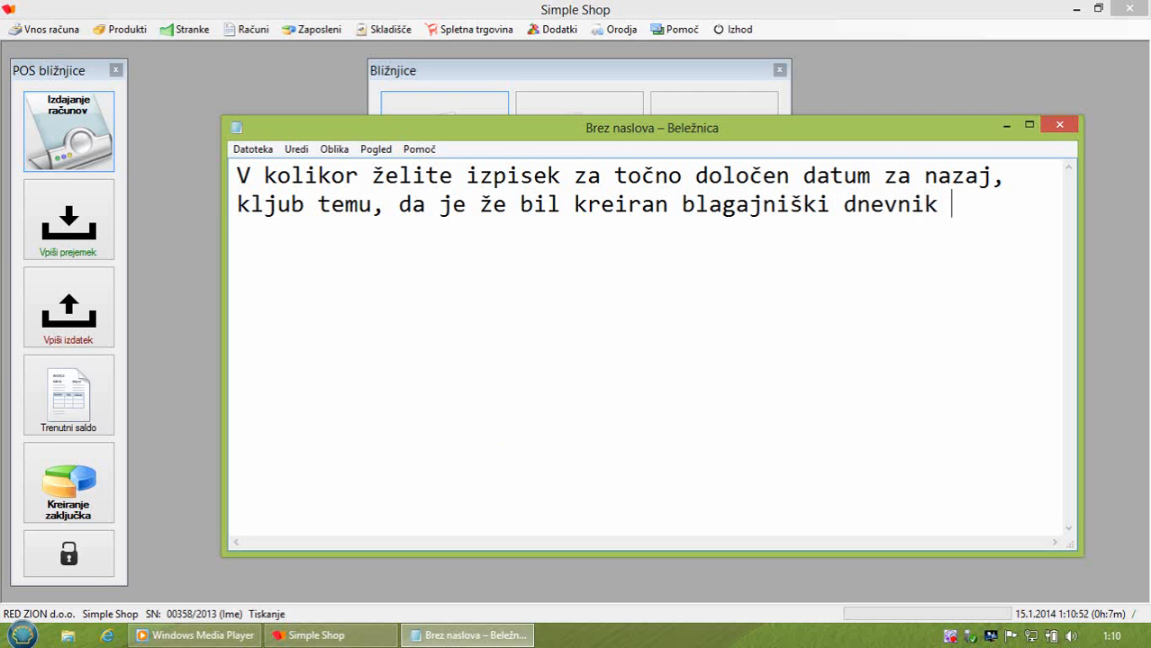
Step: Add "(torej so računi označeni kot zaključeni) je postopek sledeč." on a new line of the note, with another line break before "sledeč"
key(Return)
text((torej so računi)
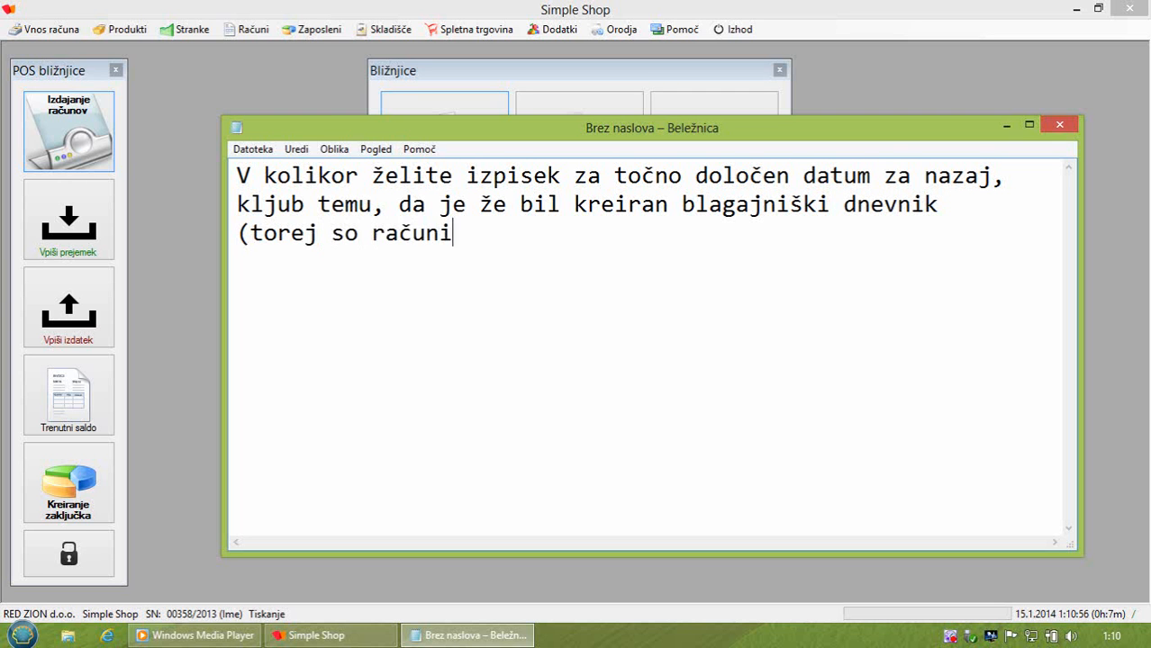
text( označeni kot )
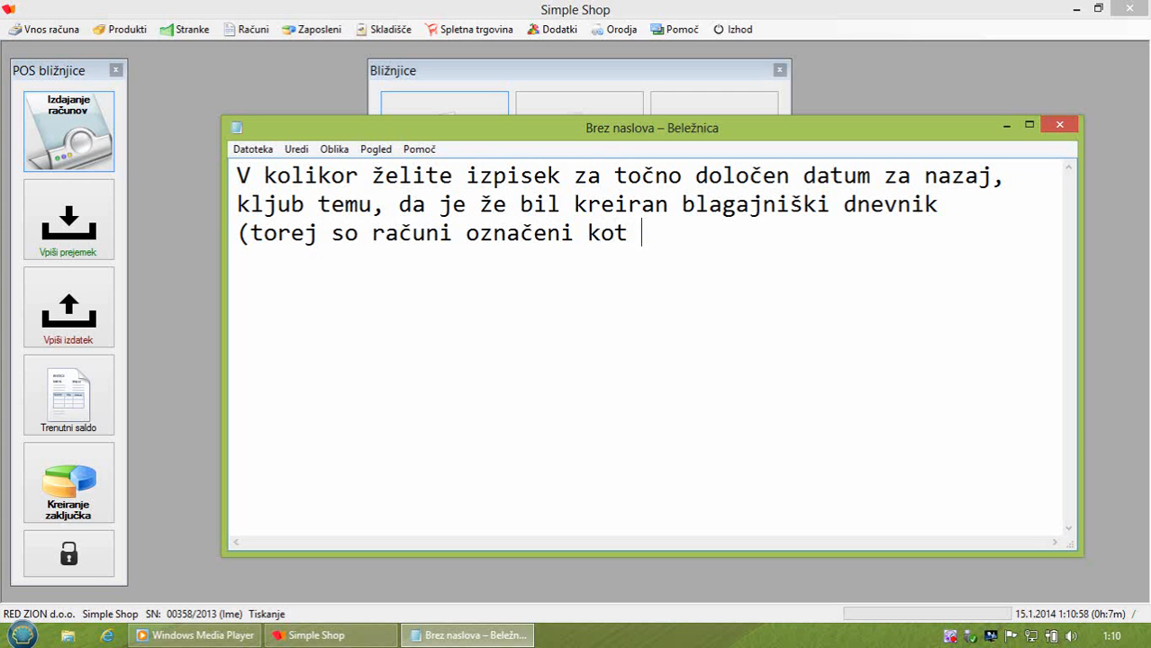
text(zaključeni) je)
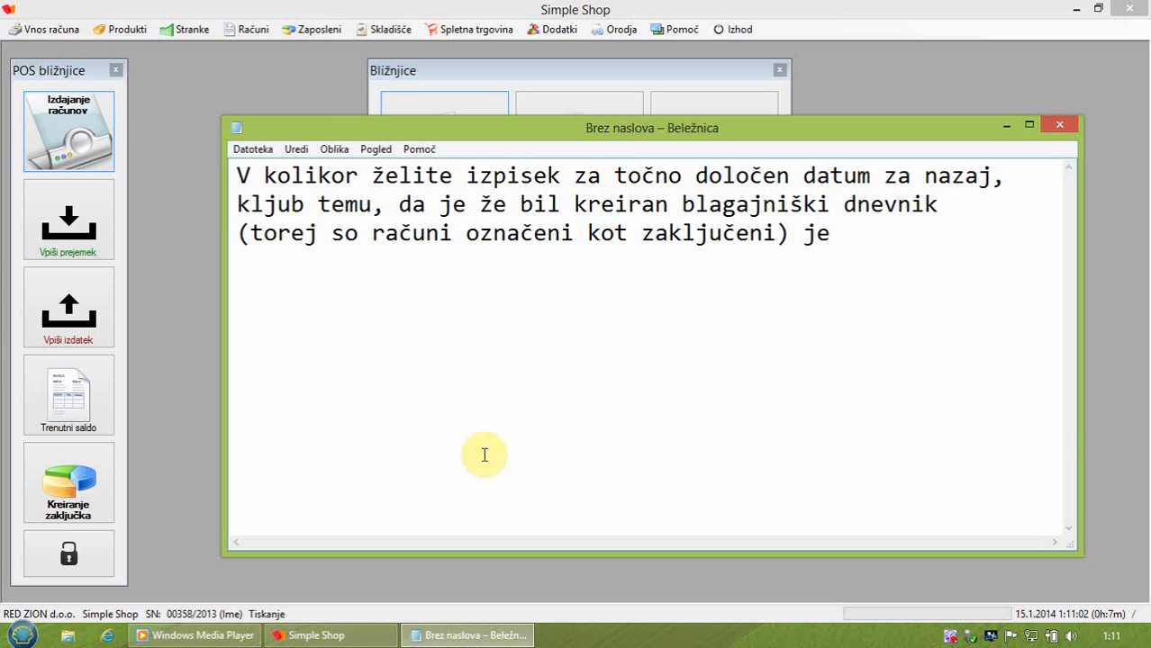
text( postopek)
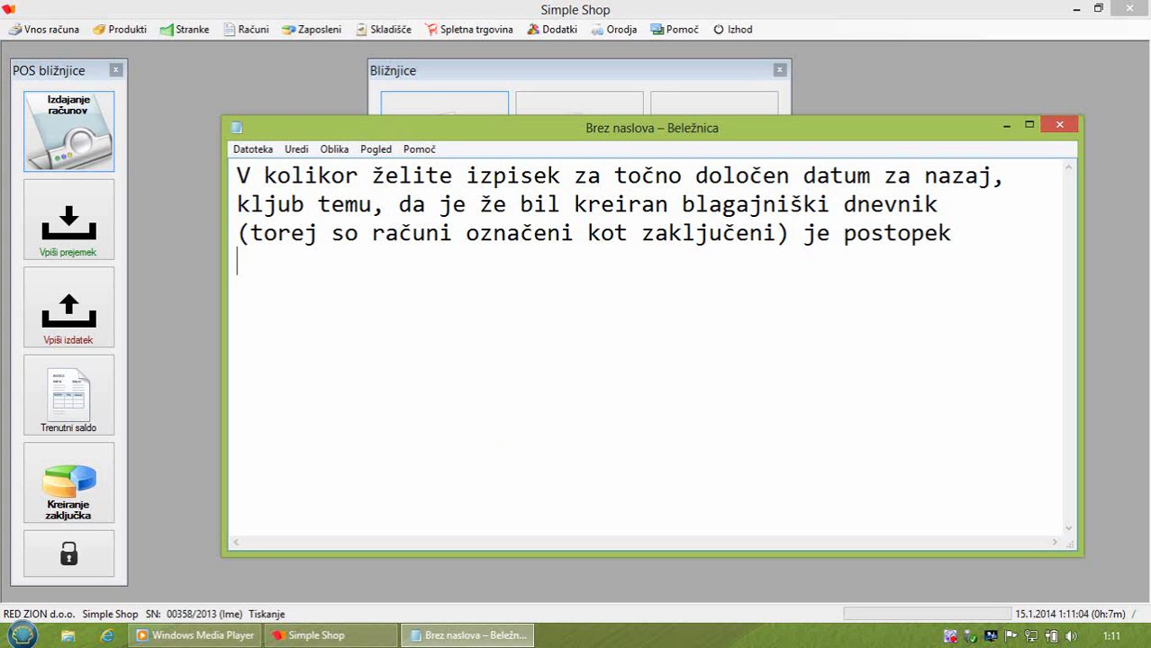
text( sledeč.)
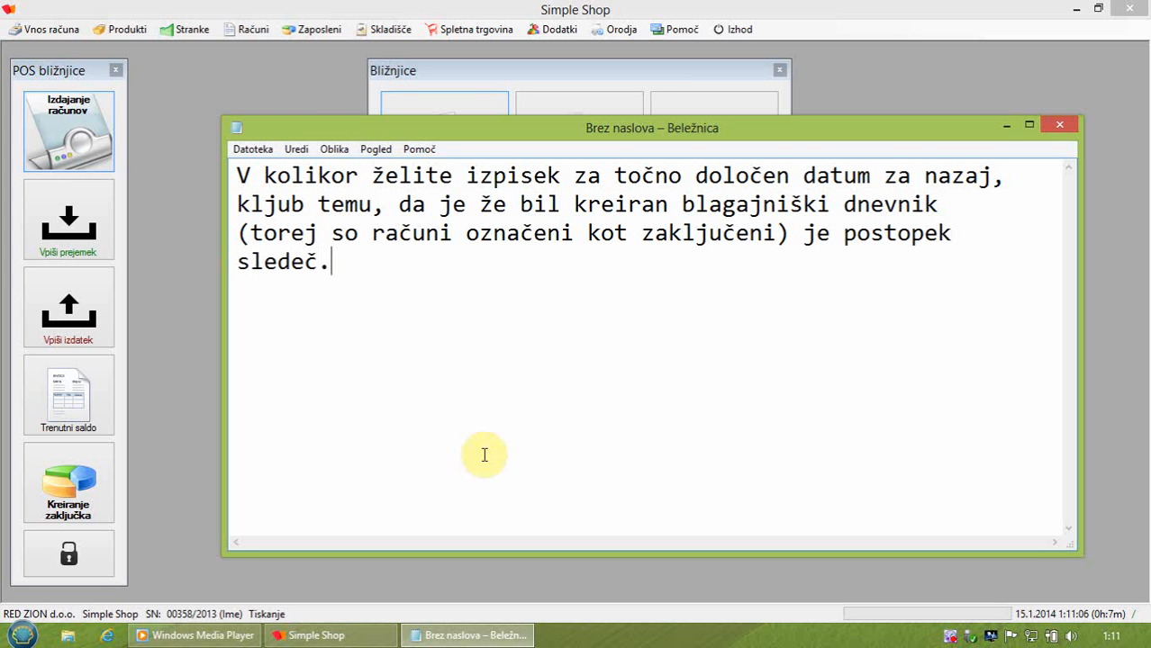
Step: Switch to Simple Shop and open the daily closing (Zaključek) form
click(193, 452)
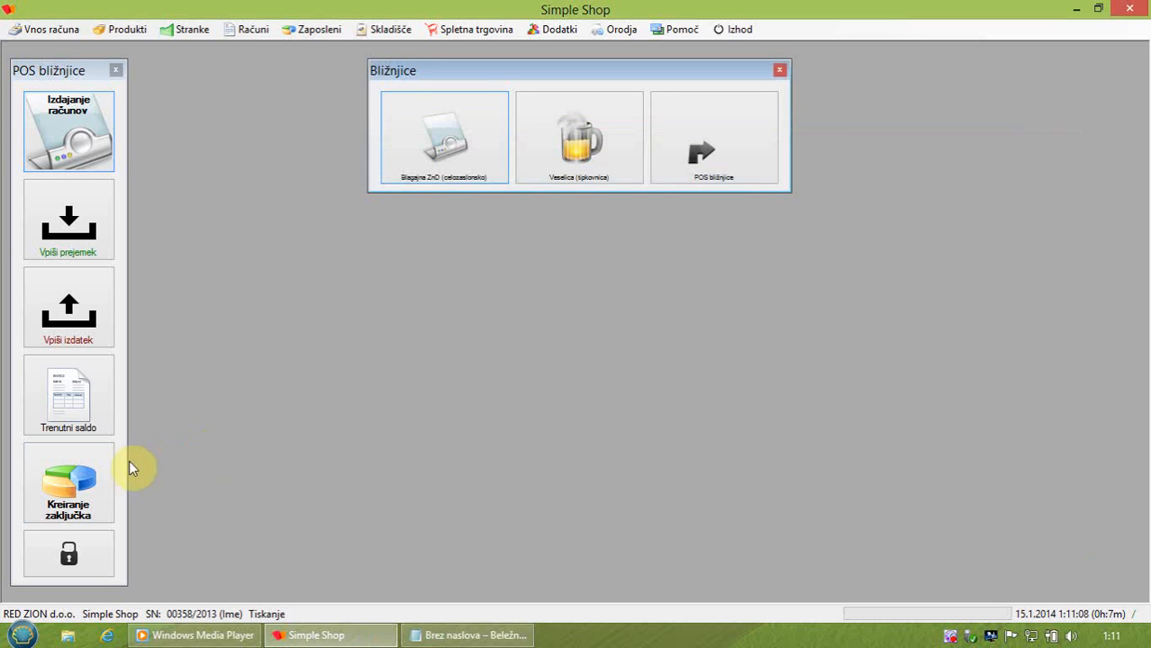
click(111, 474)
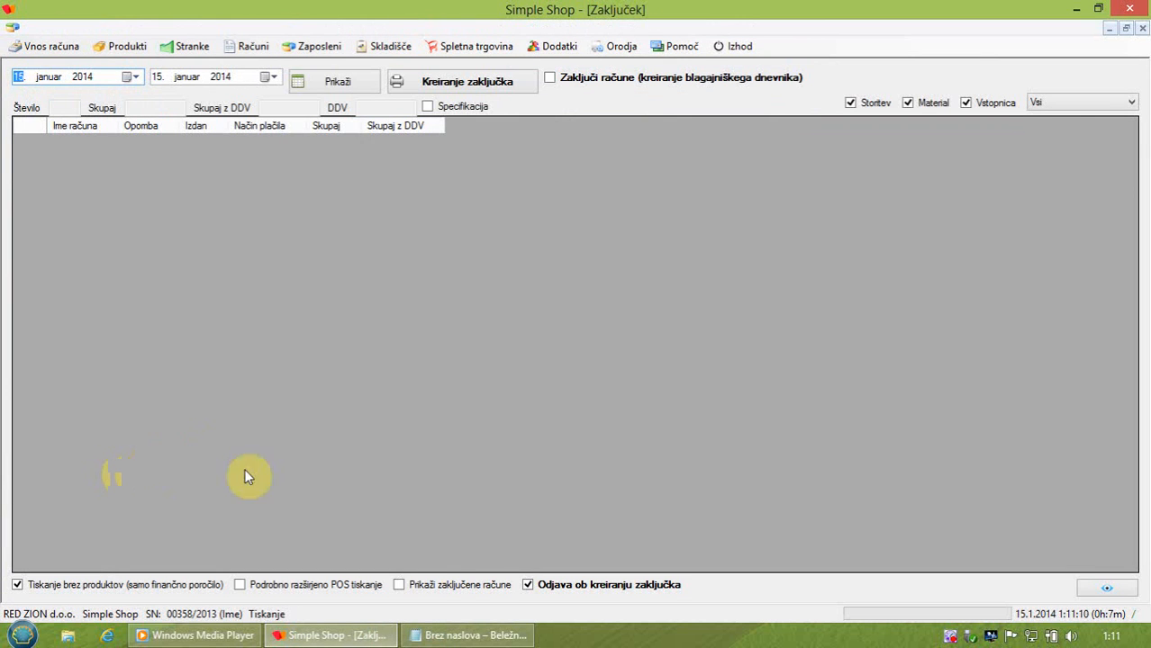
Step: Return to Notepad and replace the whole note with "V spodnjem meniju izberemo "Prikaži zaključene račune"."
click(470, 636)
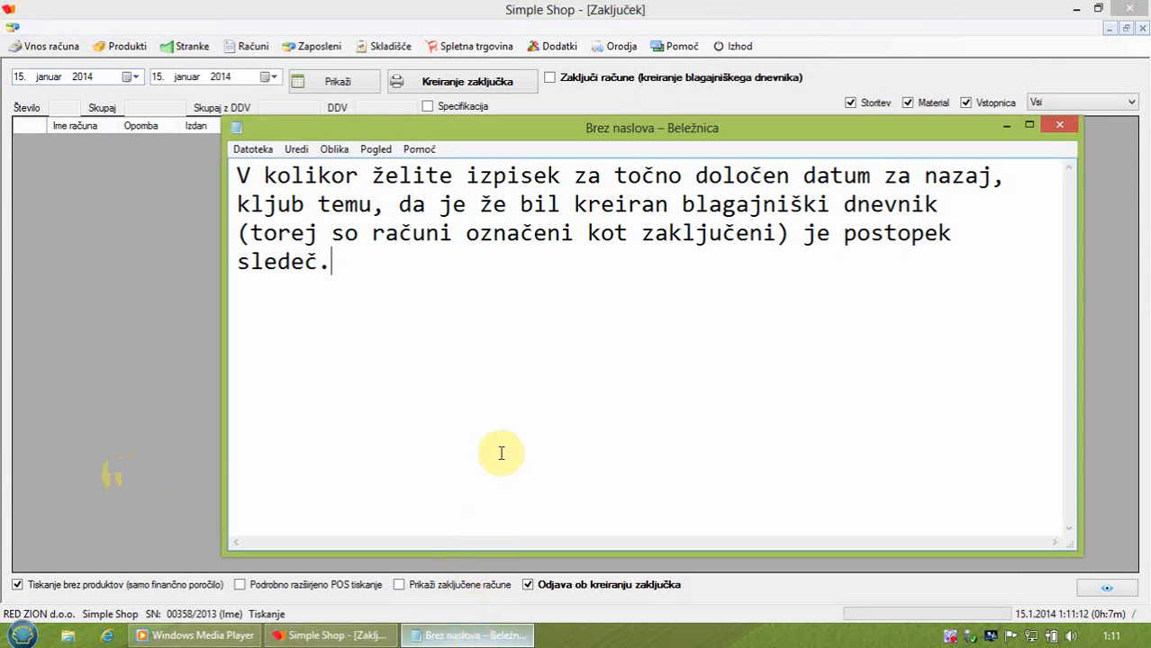
key(ctrl+a)
text(V)
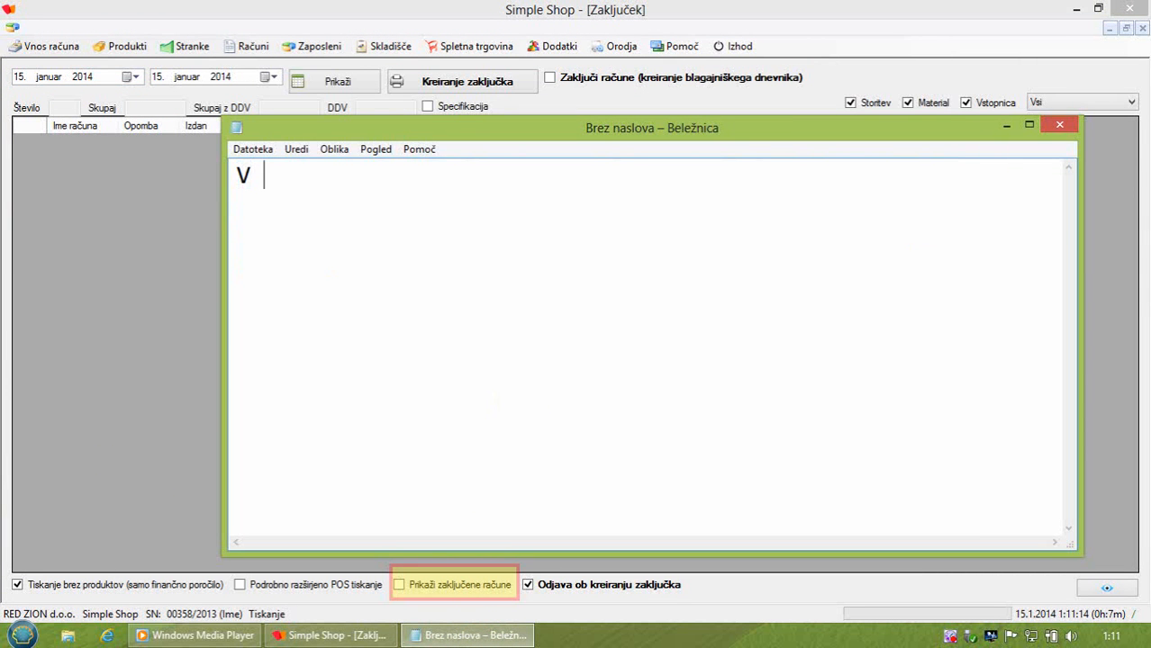
text( spodnjem menij)
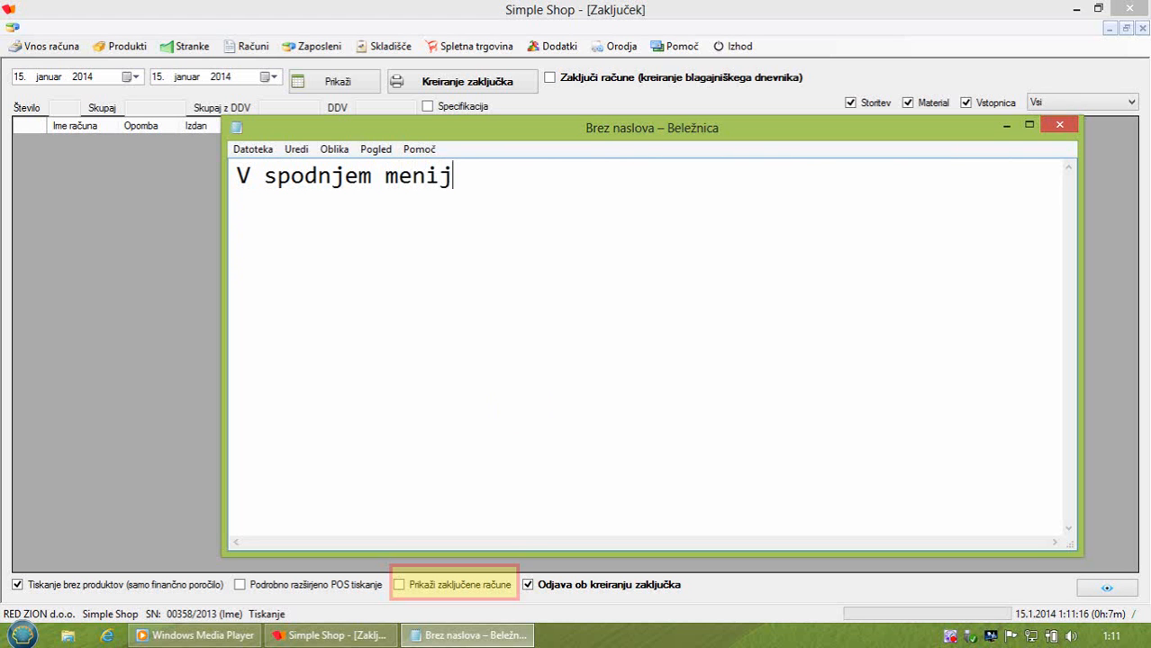
text(u izberemo )
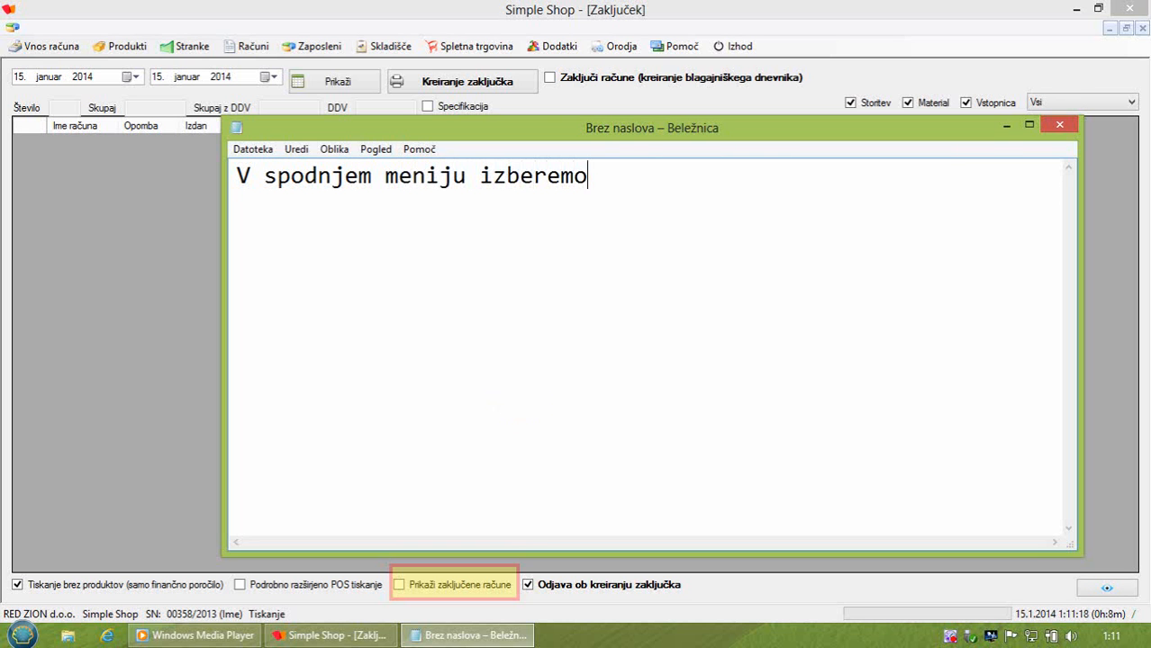
text("Prik)
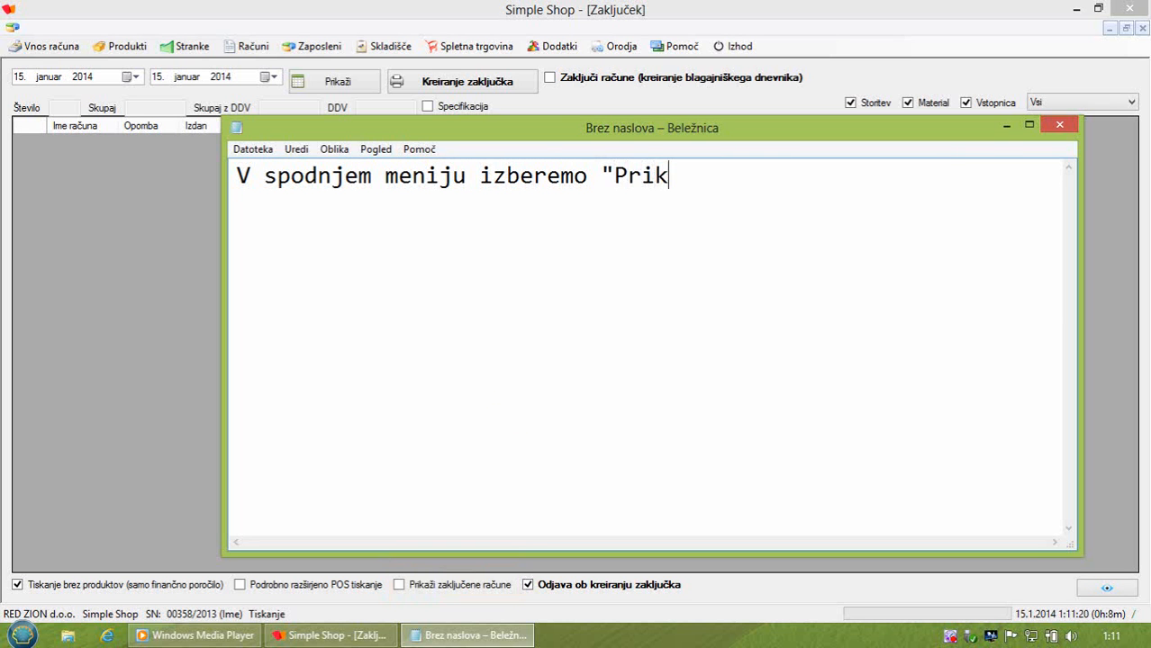
text(aži zaklj)
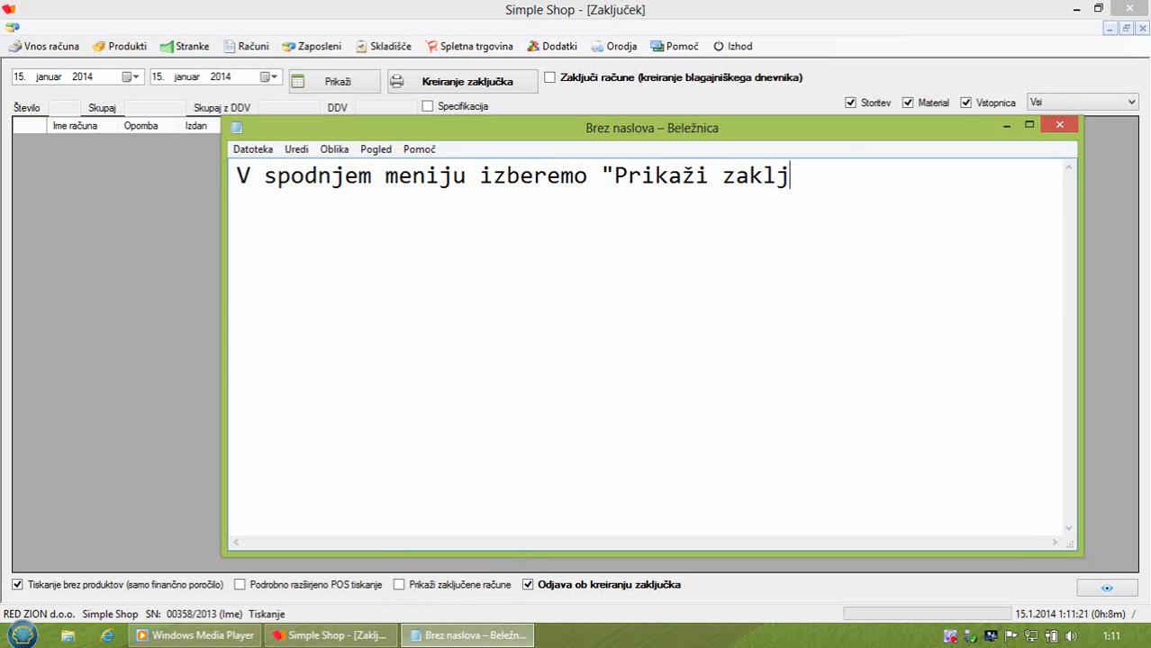
text(učene račune".)
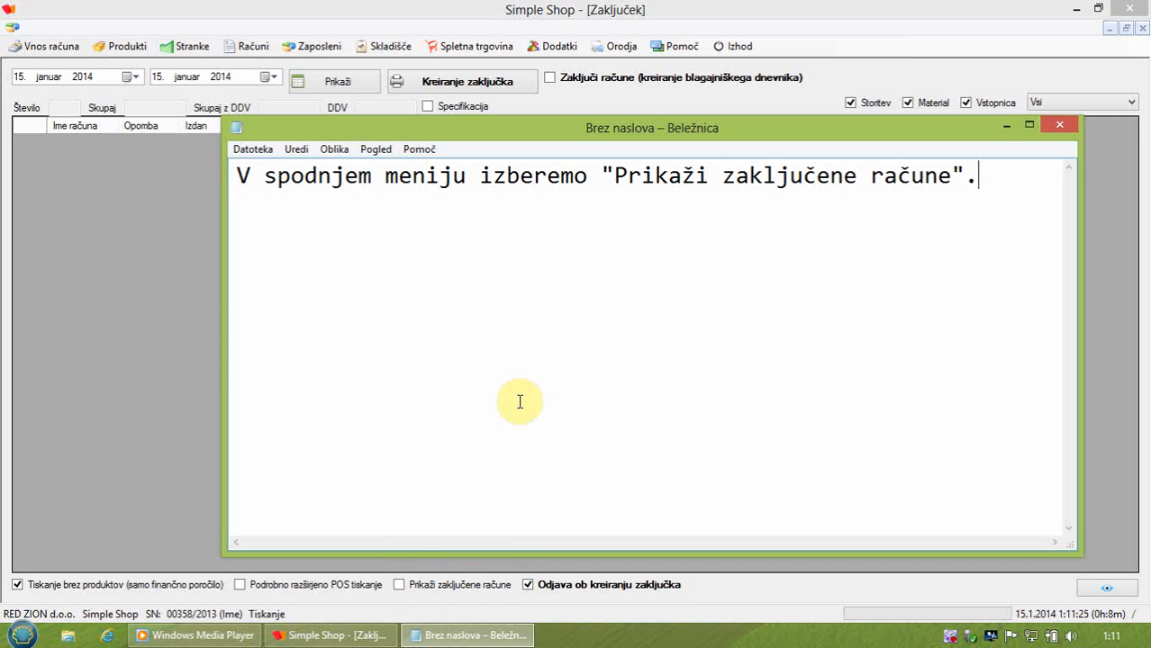
Step: Add "V tem načinu bo onemogočeno kreiranje blagajniškega dnevnika." on a new line of the note
key(Return)
text(V )
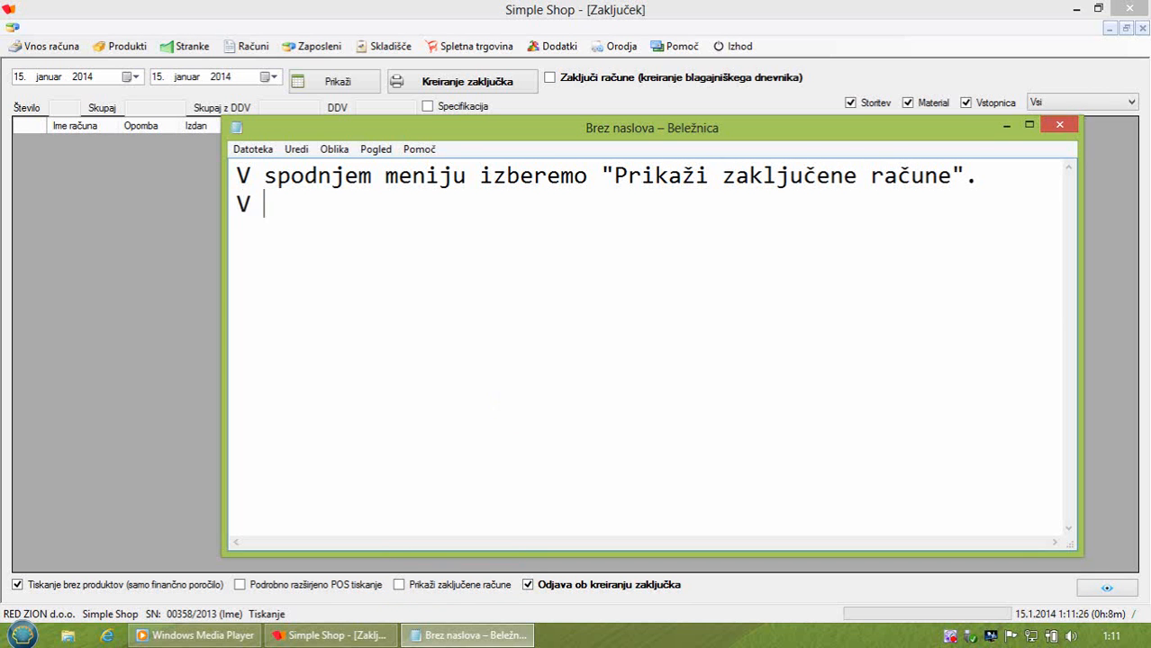
text(tem načinu )
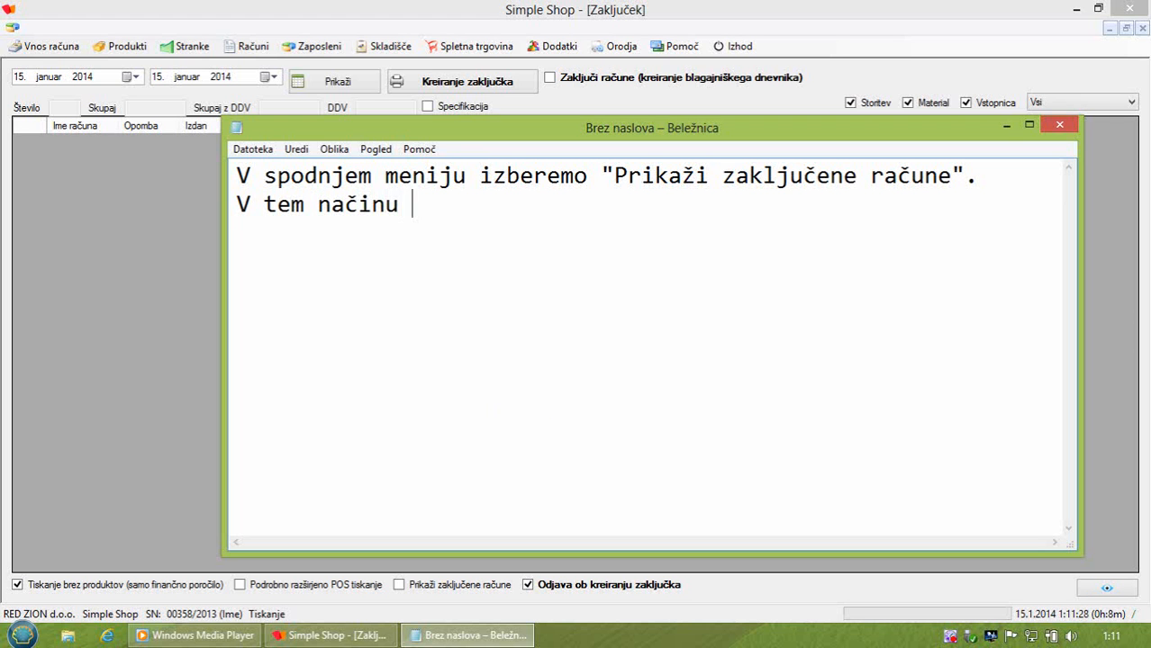
text(bo onemogočen)
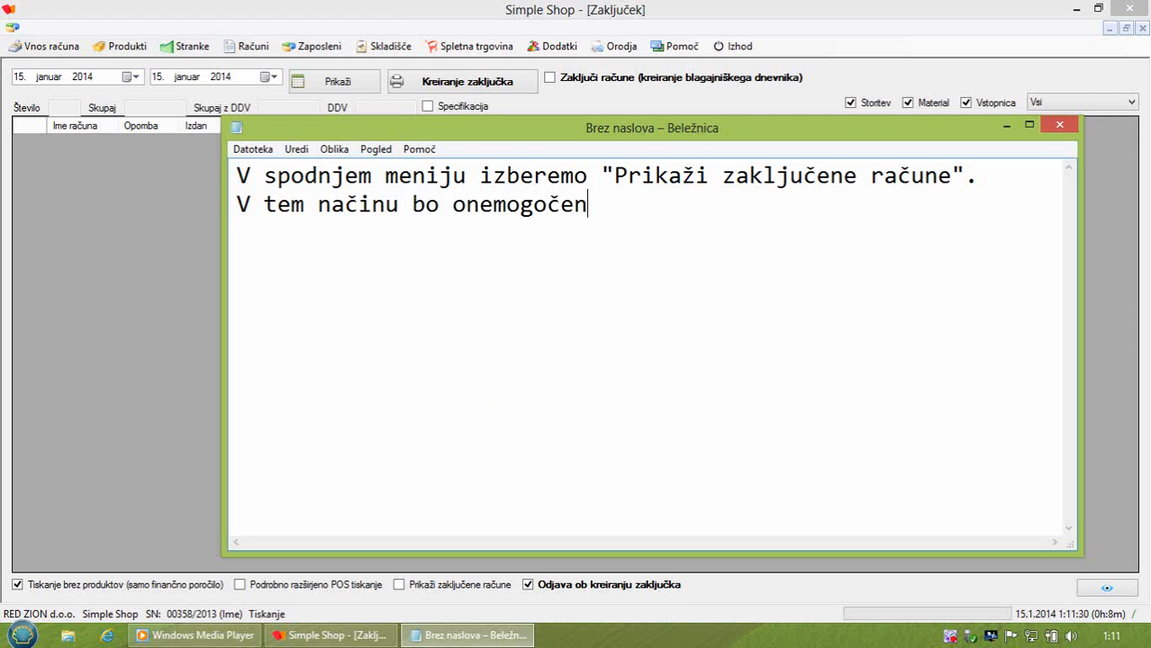
text(o kreiranje b)
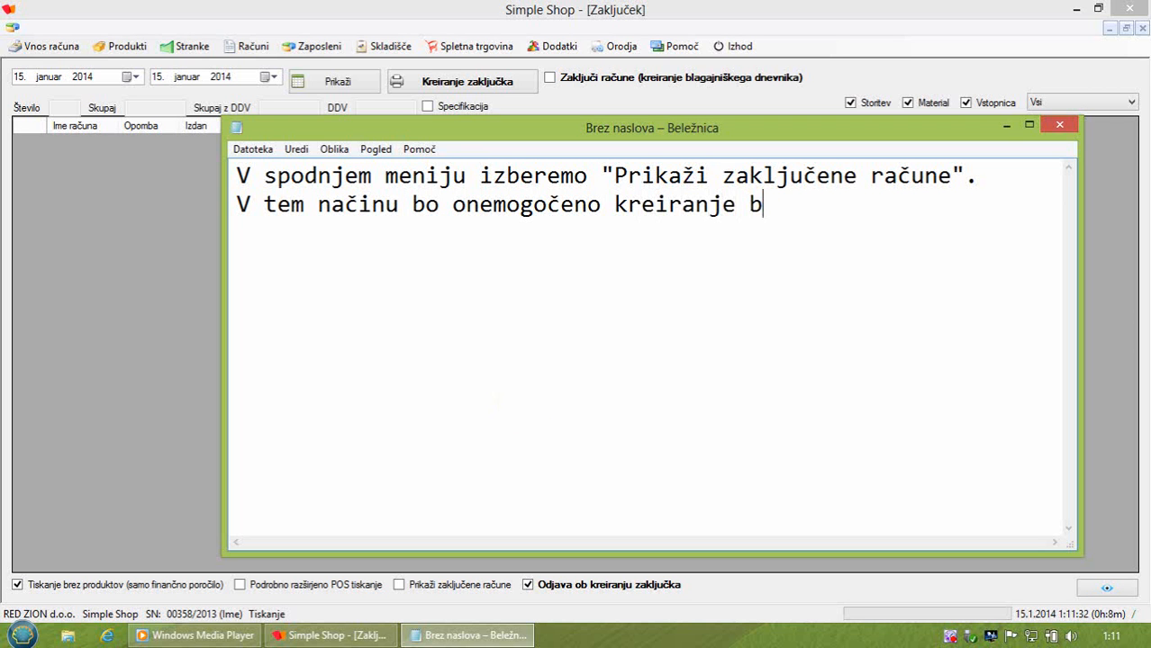
text(lagajniškeg)
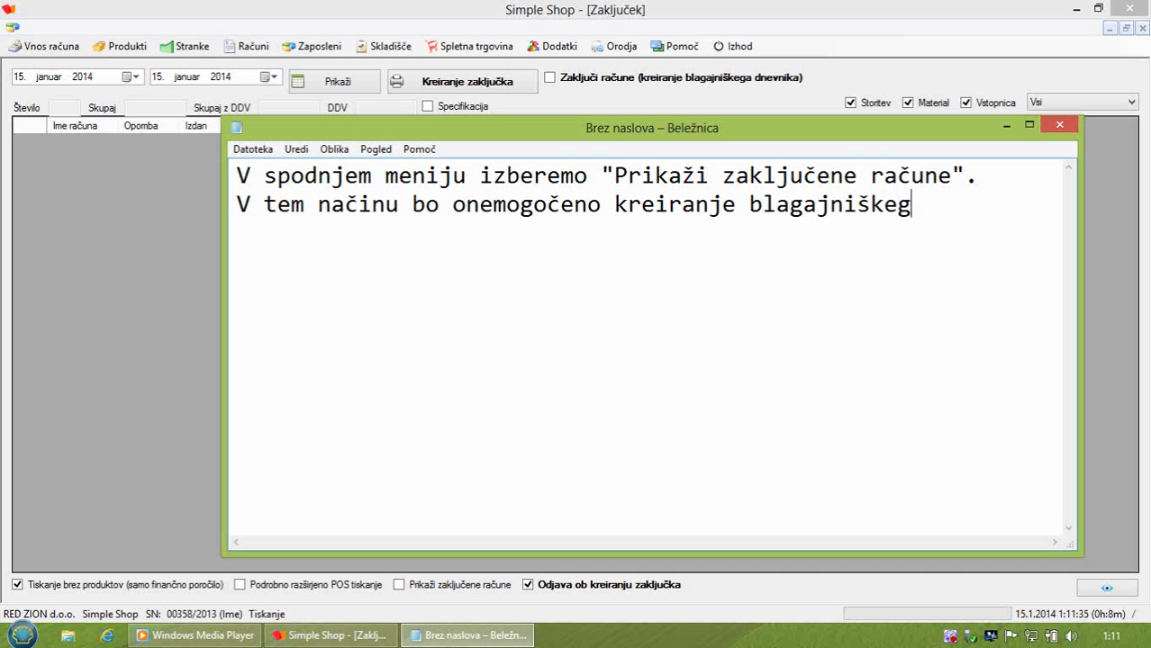
text(a dnevnika.)
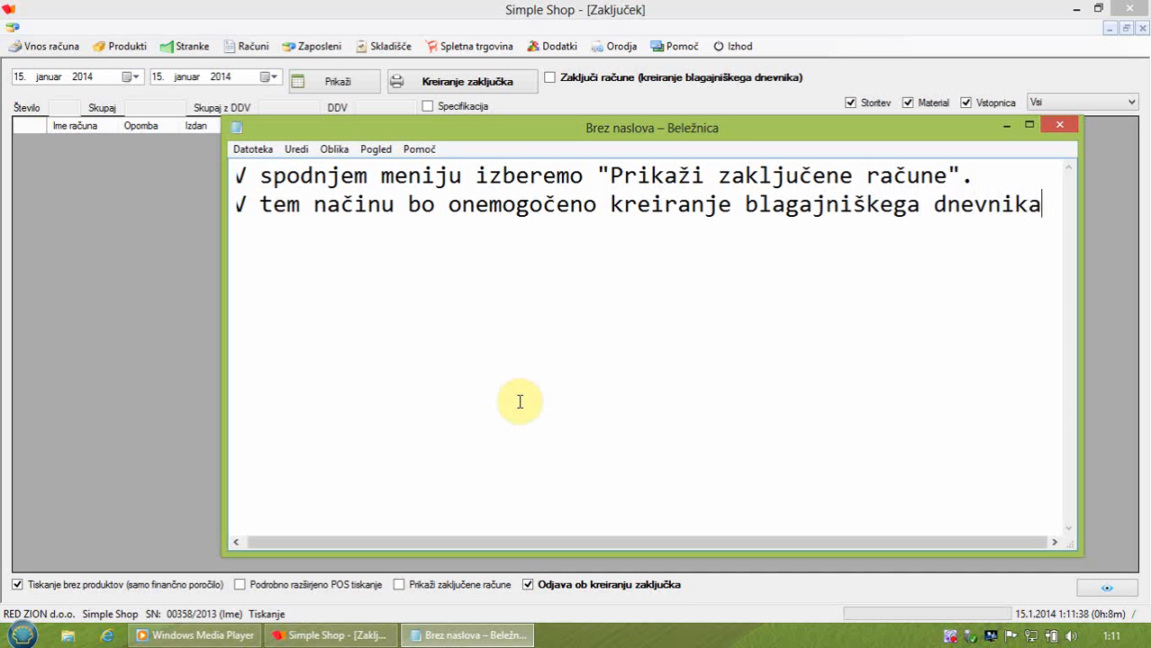
Step: In Simple Shop, enable "Prikaži zaključene račune" and list the invoices with the start date set to 1 January 2014
click(156, 259)
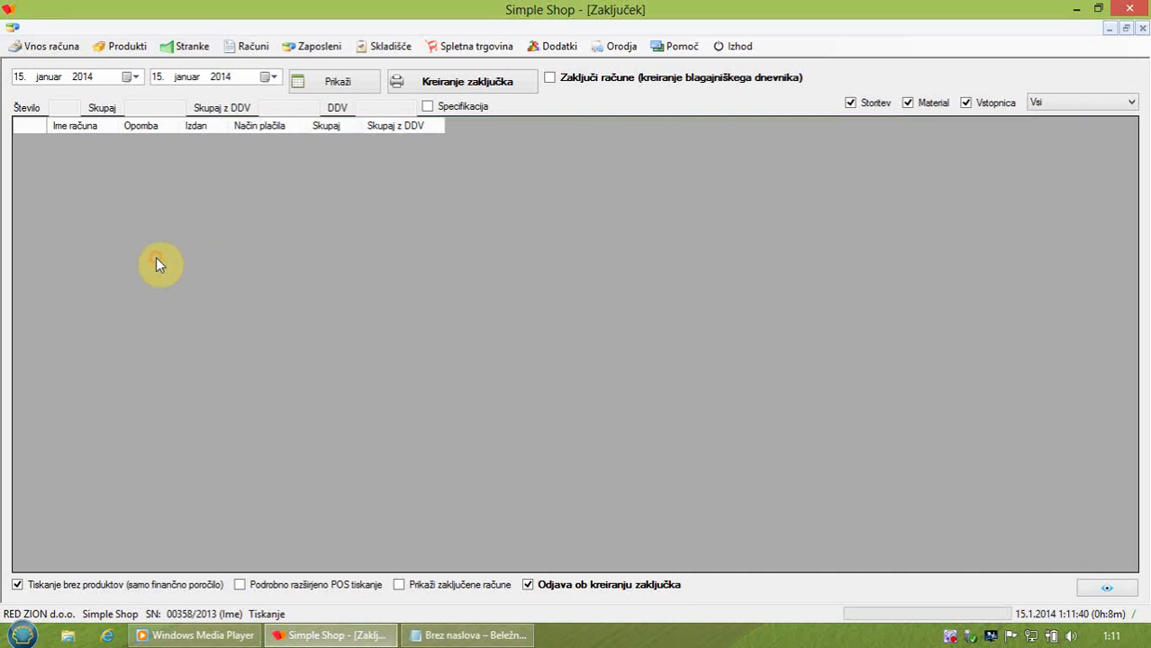
click(473, 594)
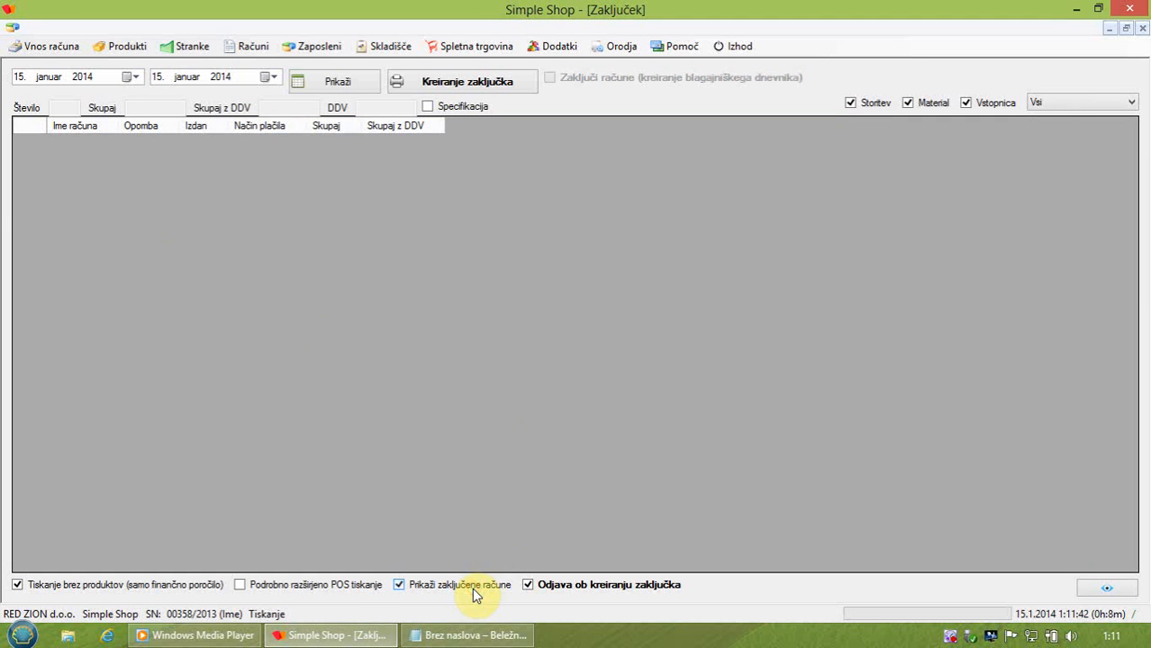
click(135, 80)
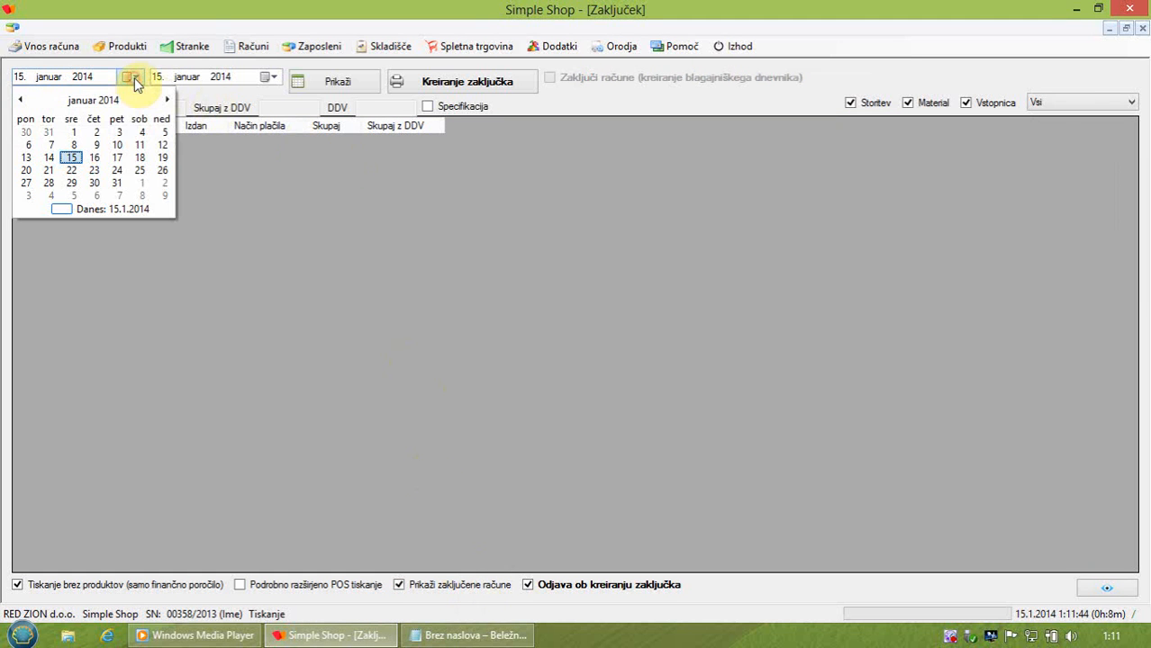
click(78, 132)
click(332, 84)
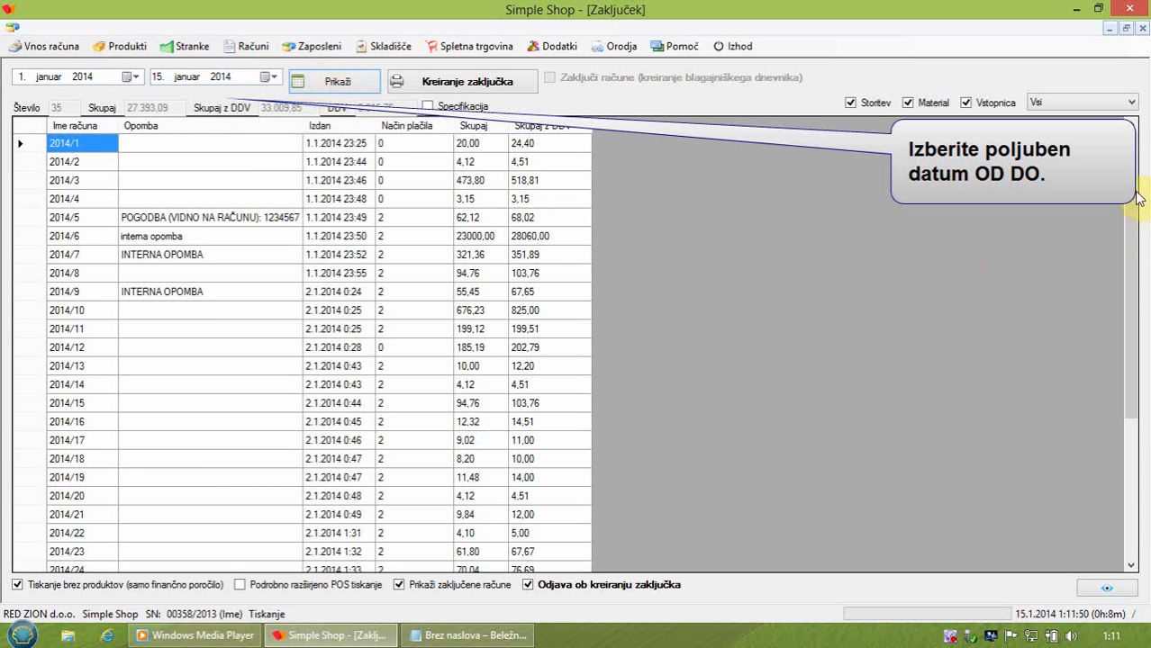
Step: Turn off "Odjava ob kreiranju zaključka" and create the closing for the listed invoices
mouse_move(1138, 198)
mouse_down()
mouse_move(1135, 354)
mouse_move(1133, 176)
mouse_up()
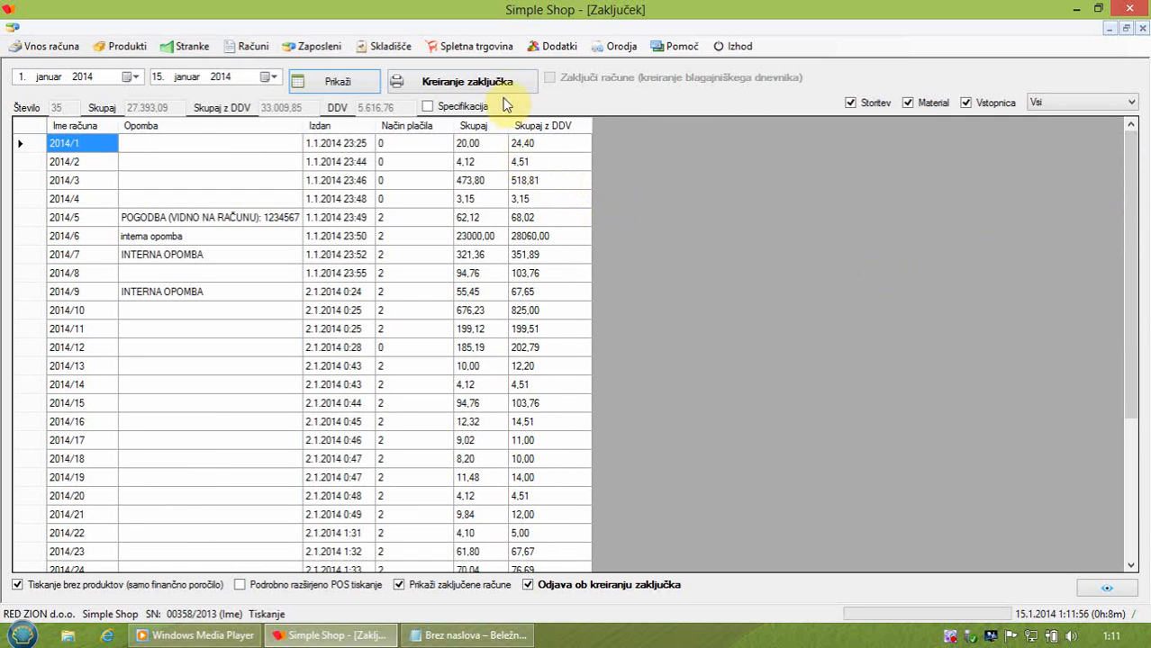
click(528, 584)
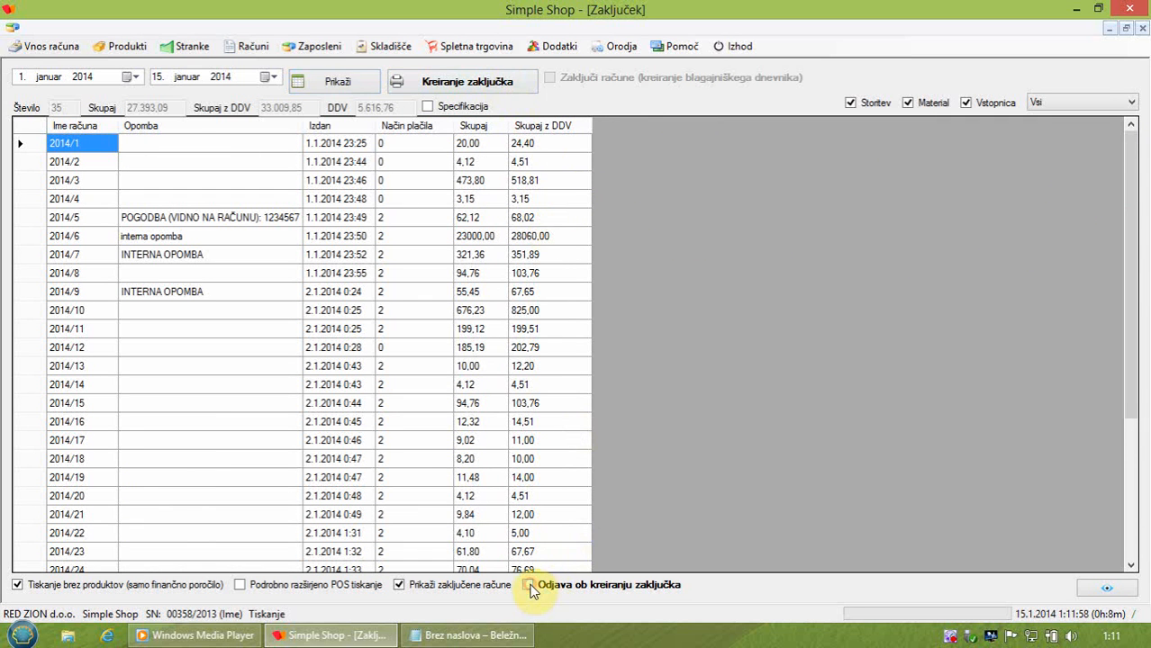
click(512, 87)
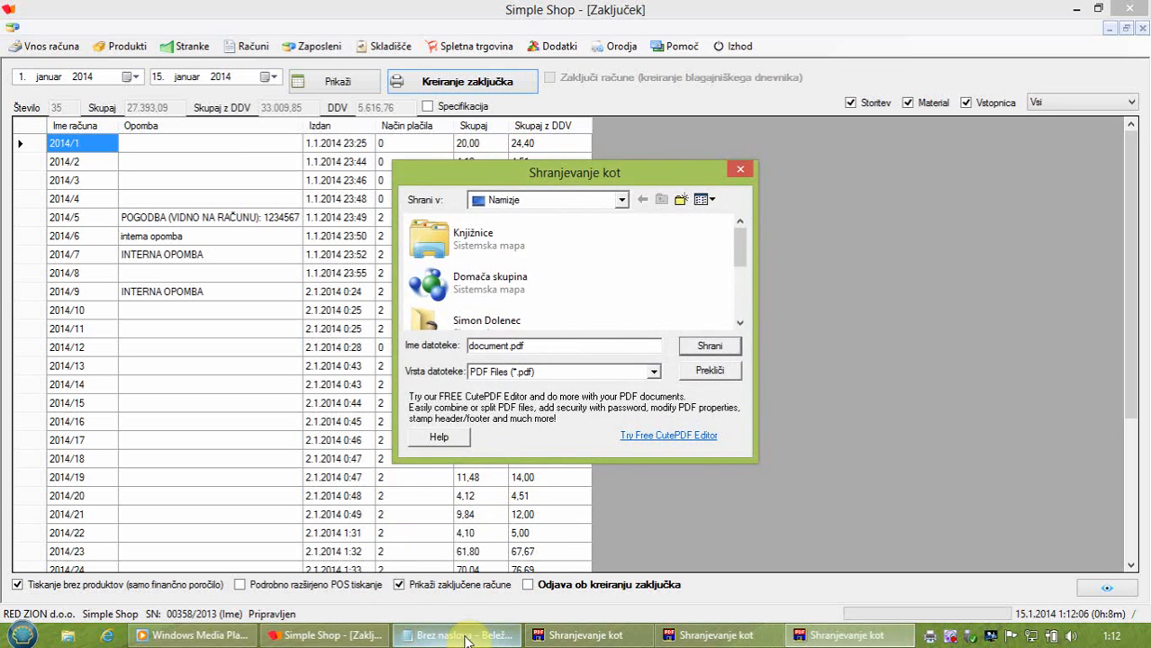
Step: Switch to Notepad and replace the whole note with "V kolikor želite natisniti za več dni vam bo program"
click(467, 637)
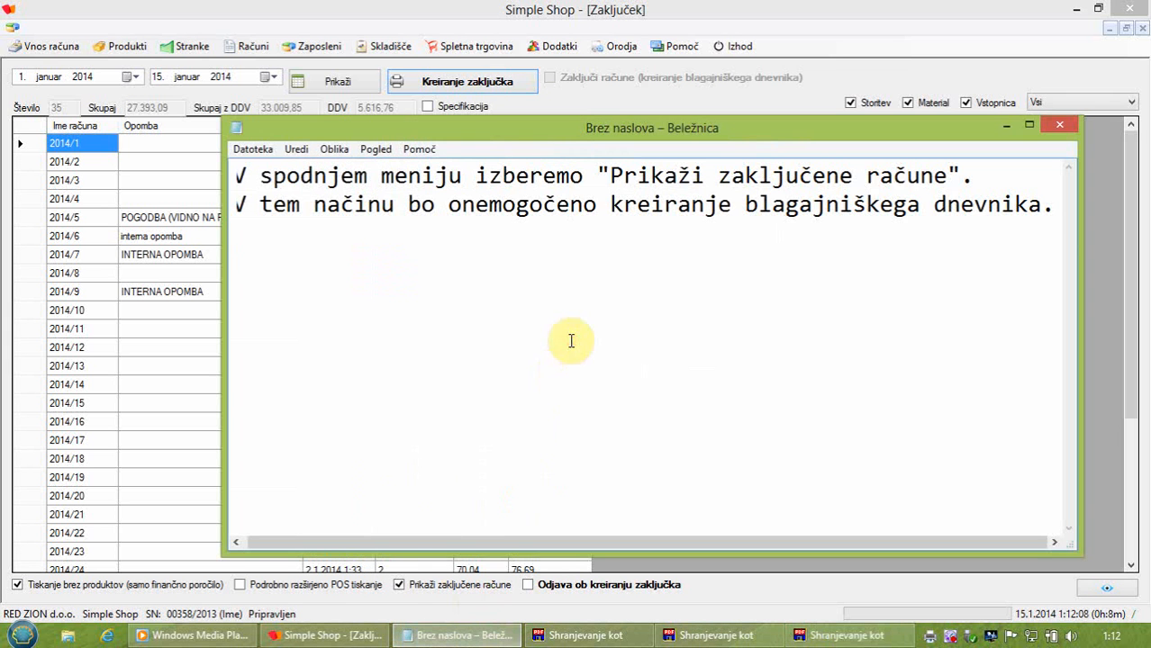
key(ctrl+a)
text(V )
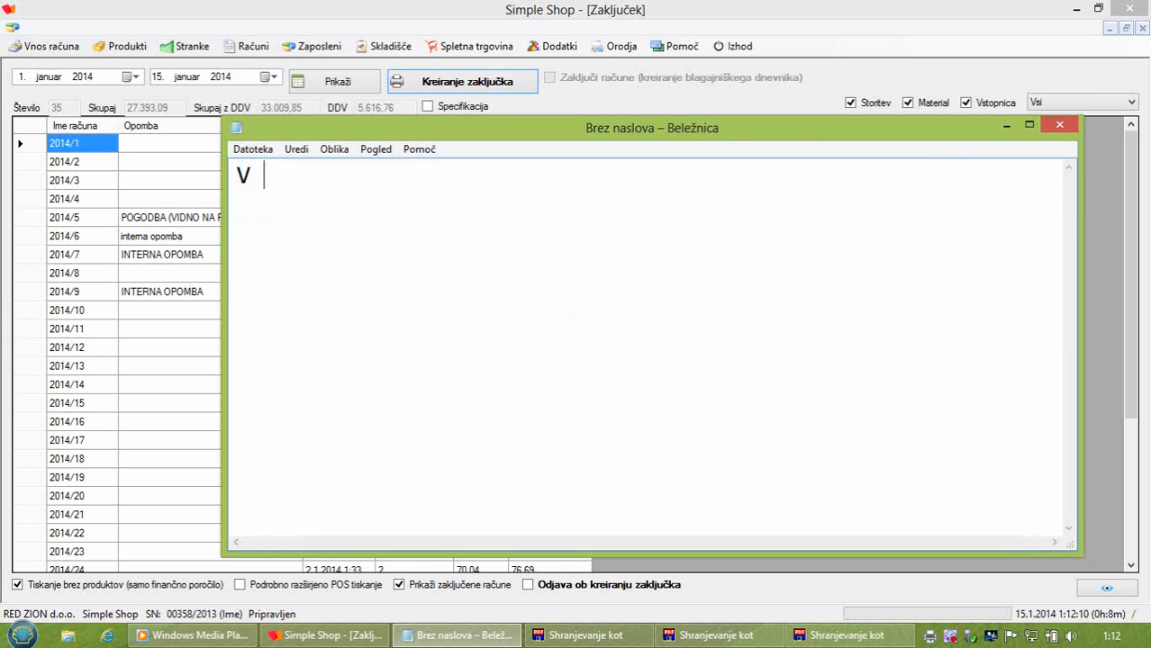
text(kolikor )
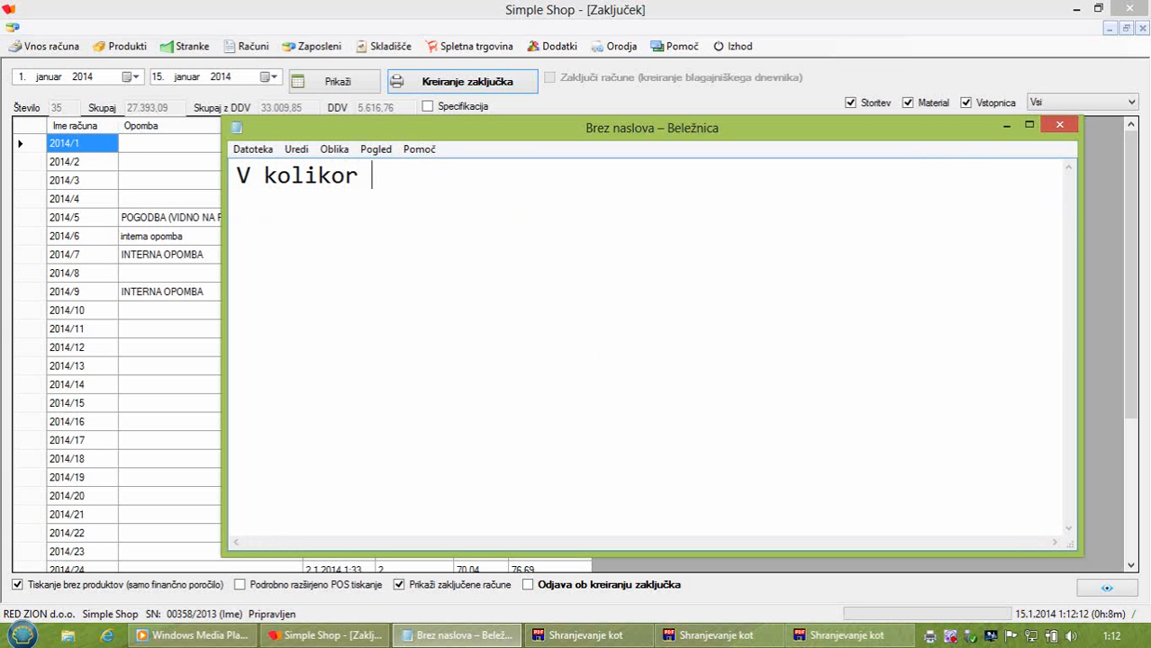
text(želite )
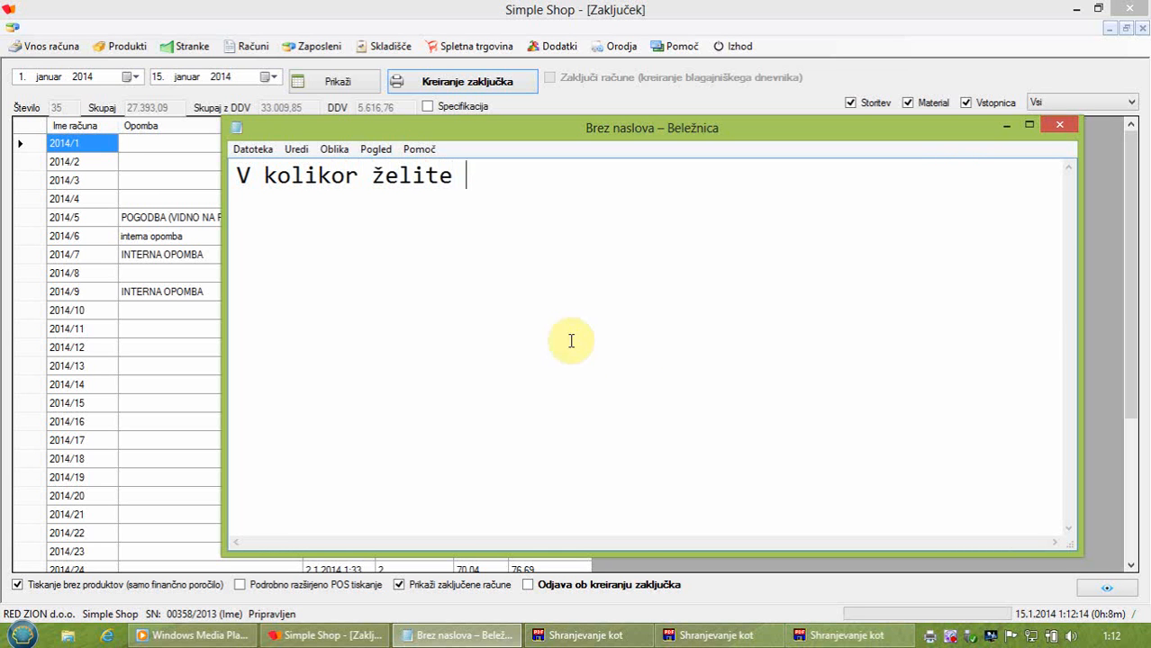
text(natisniti)
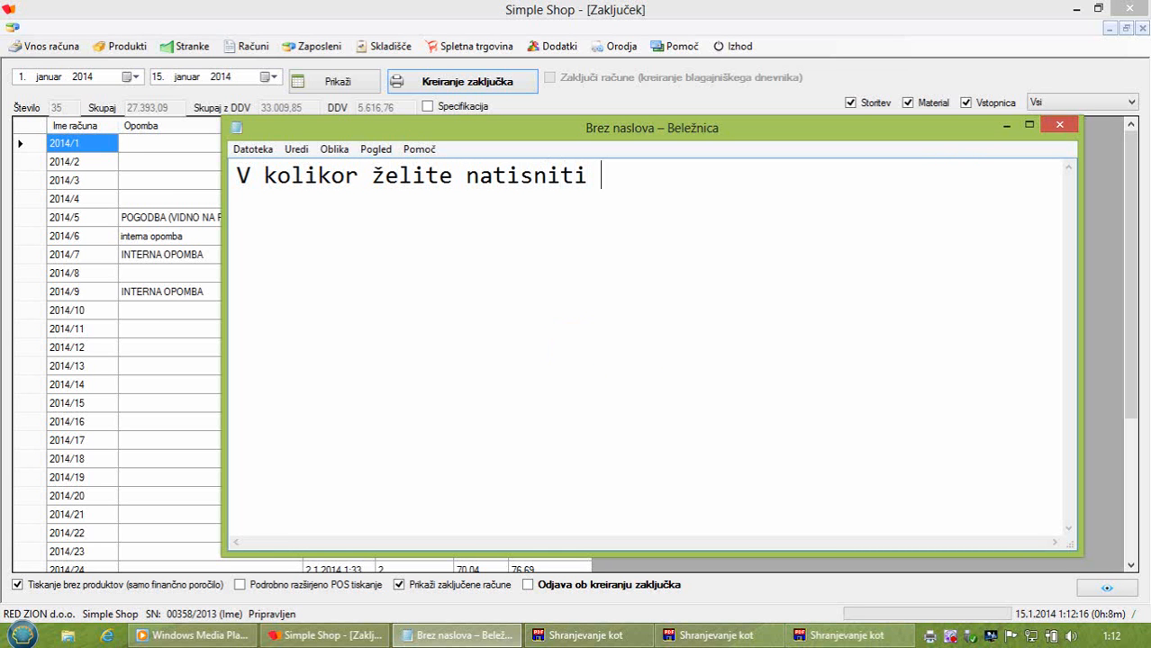
text( za več dni vam)
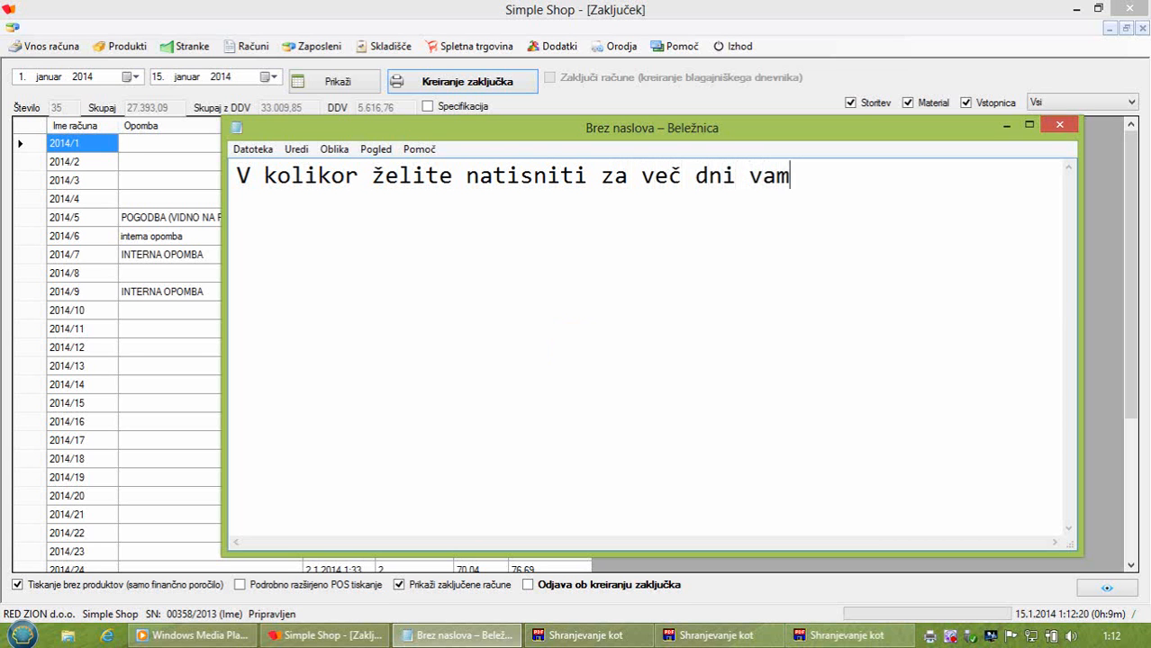
text( bo program )
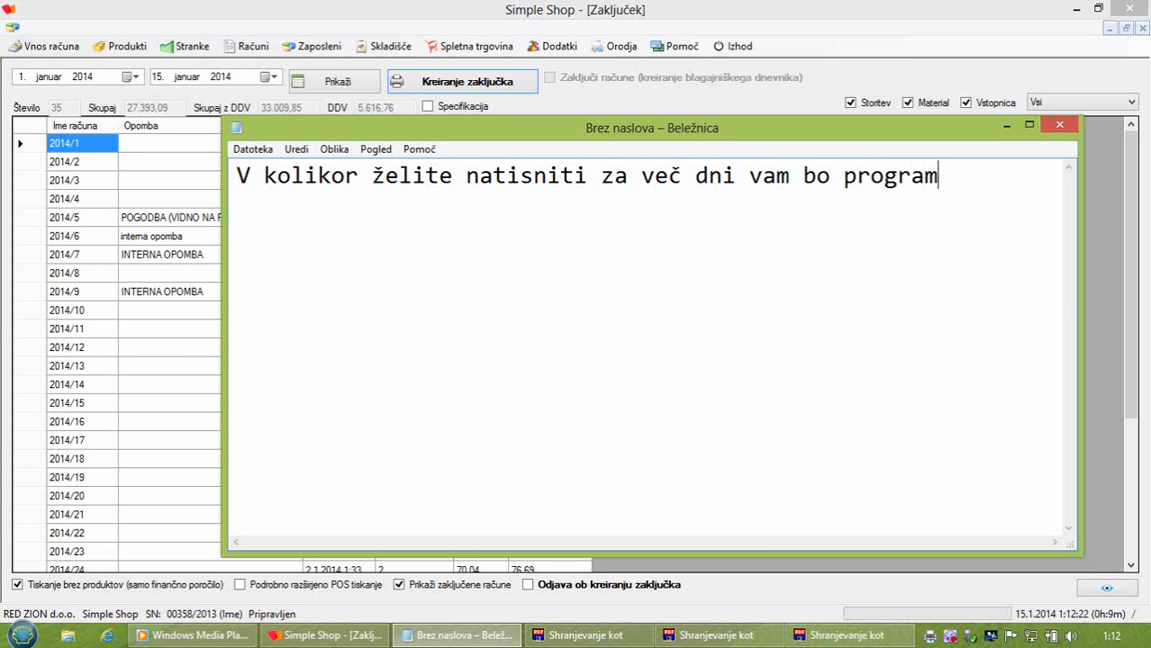
Step: Continue the note on a new line with "avtomatsko kreiral izpis za vsak dan posebej." and minimize Notepad
text(avtoma)
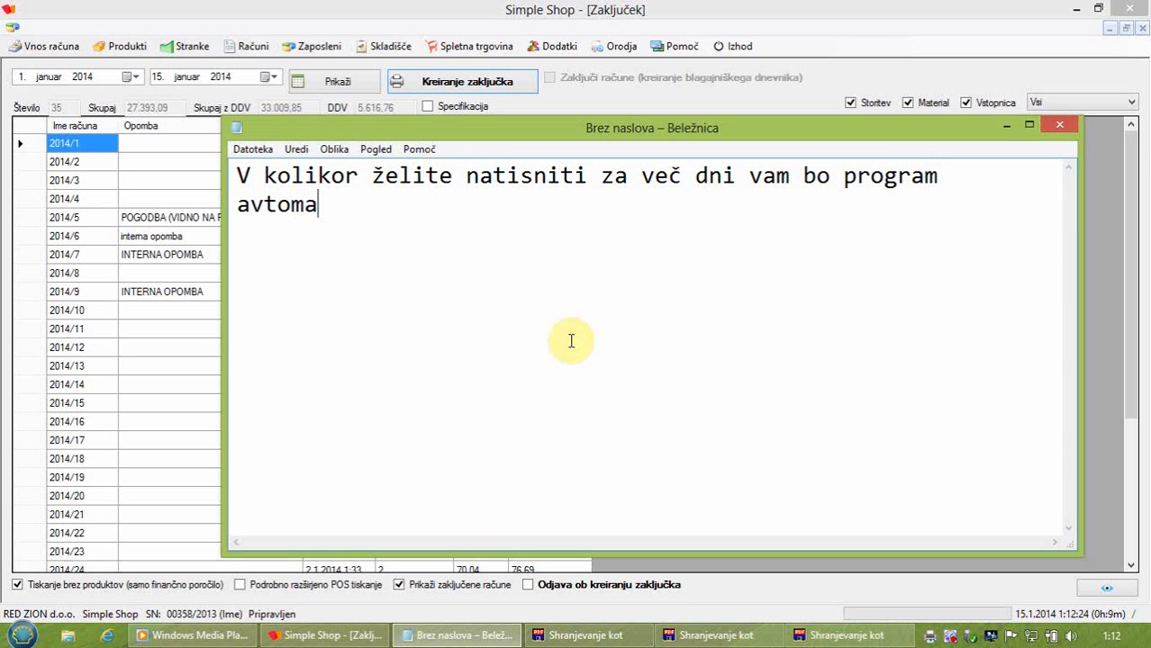
text(tsko kreiral izpi)
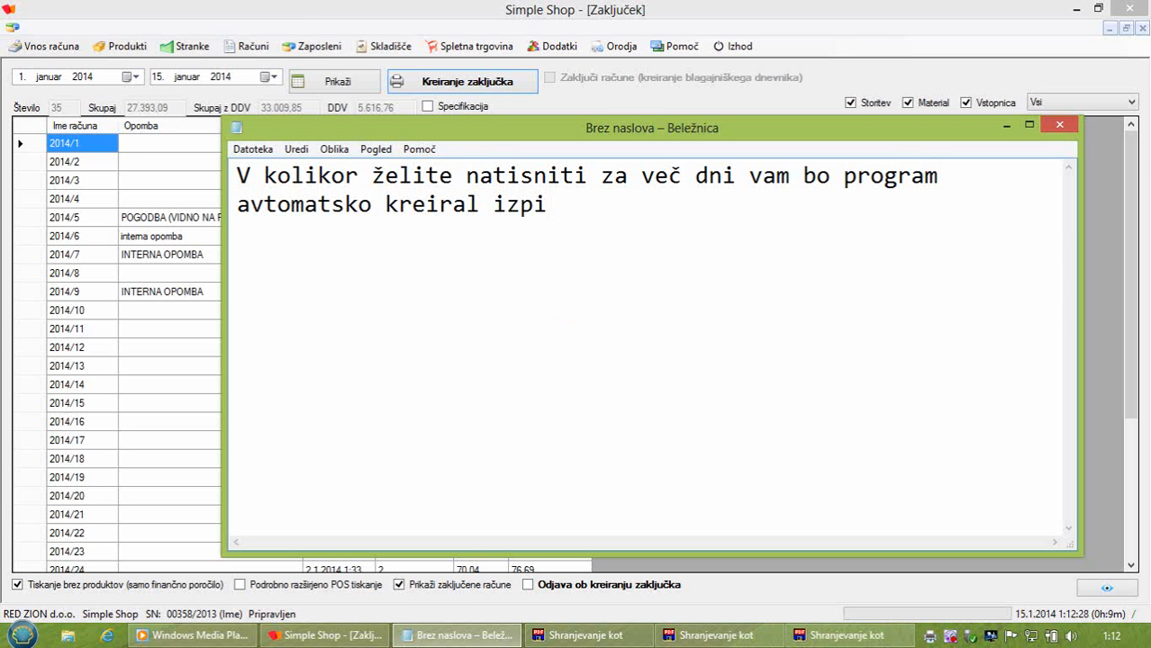
text(s za vsa)
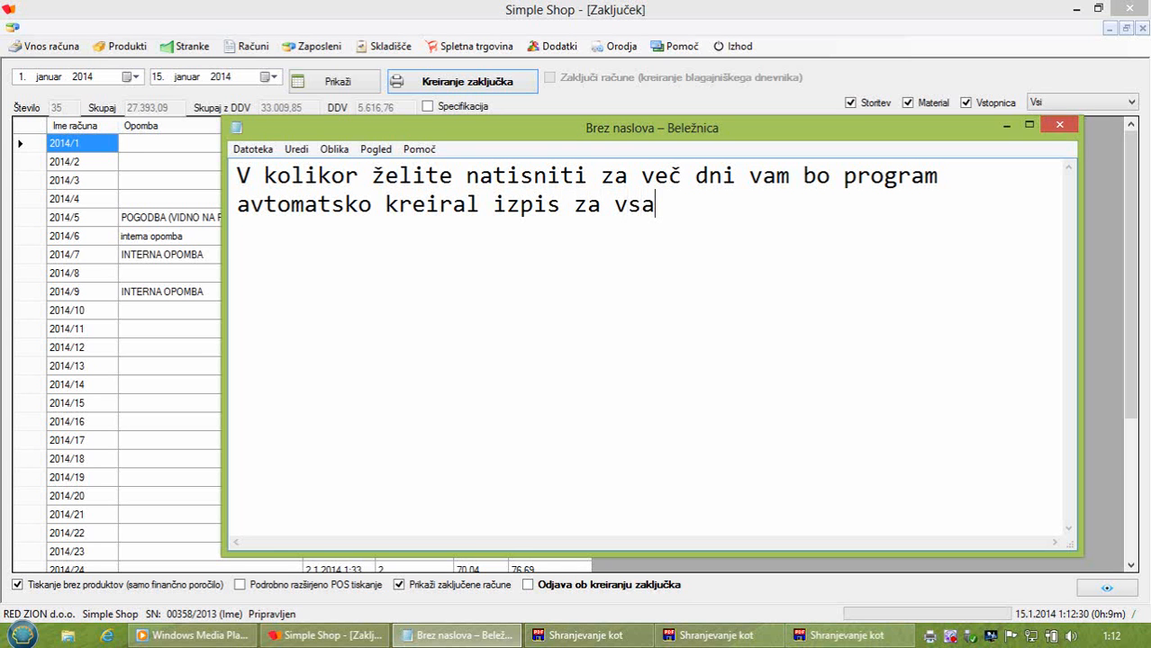
text(k dan poseb)
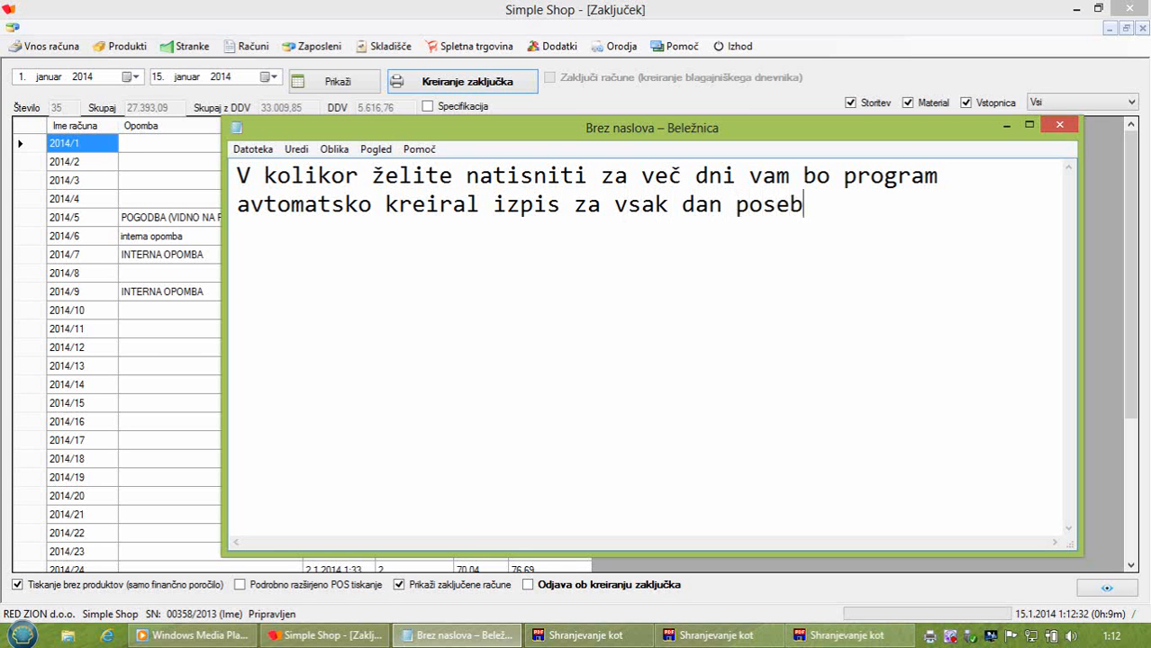
text(ej.)
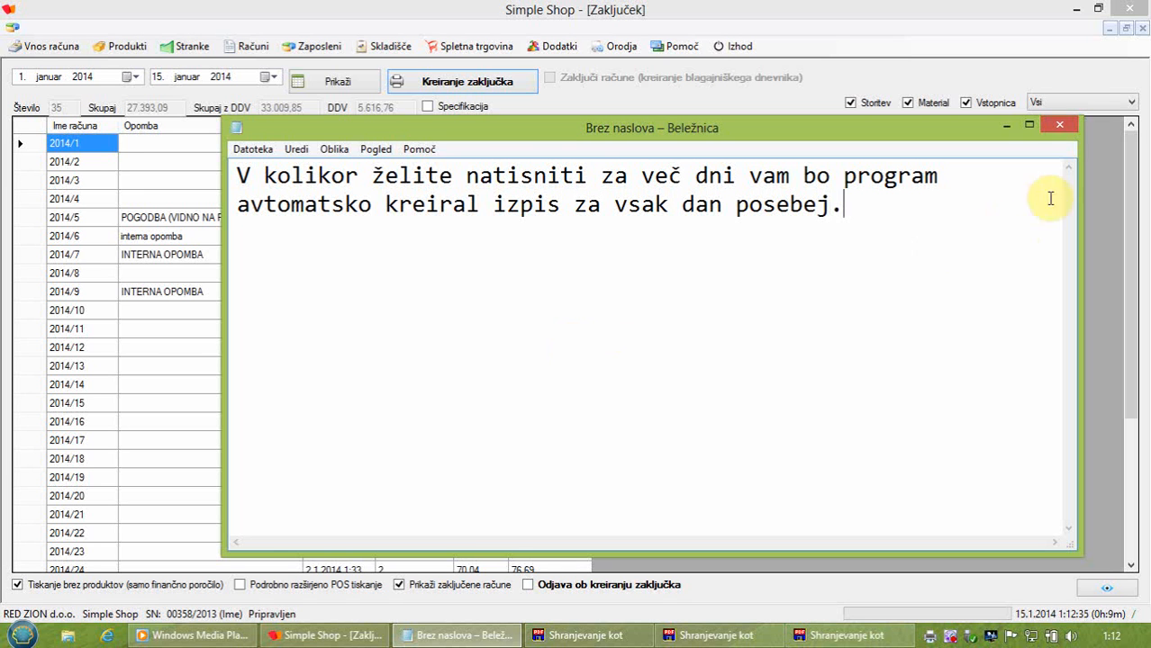
click(1006, 125)
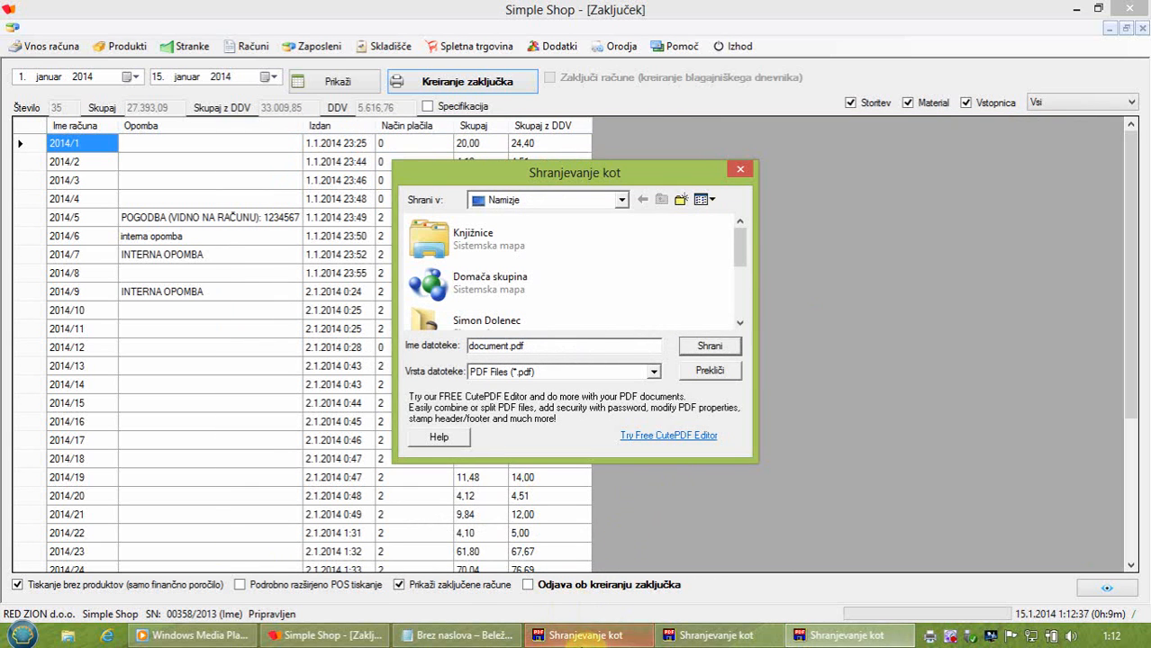
Step: Save the first pending closing printout on the desktop as 1.pdf
click(585, 639)
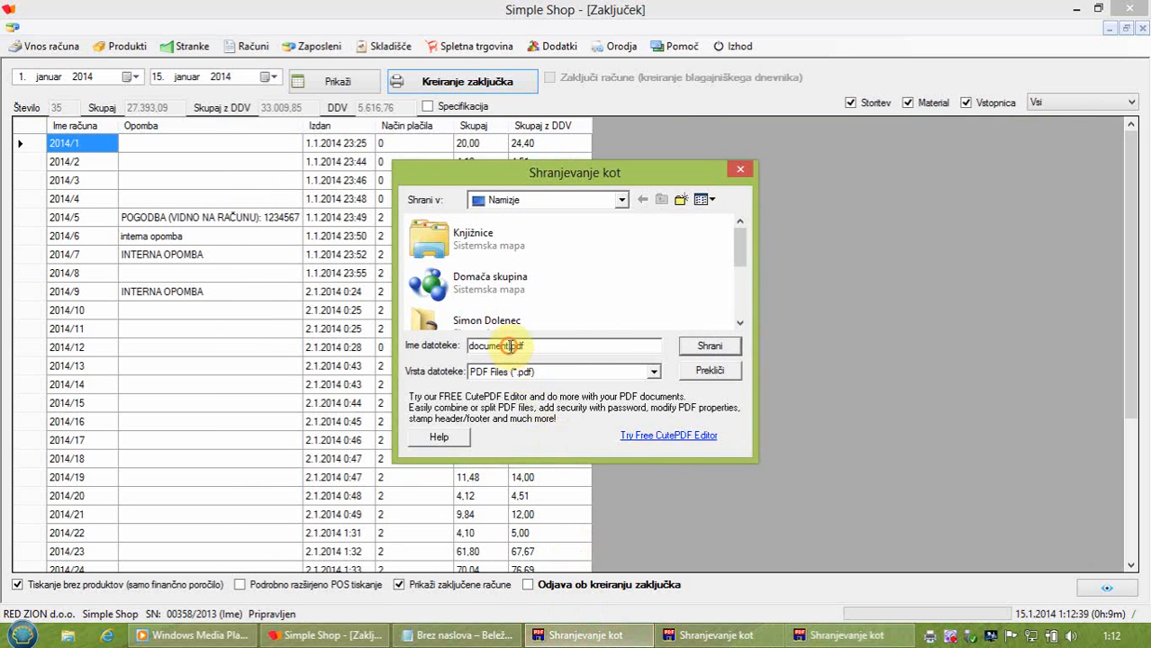
drag(507, 346, 347, 353)
text(1)
key(Return)
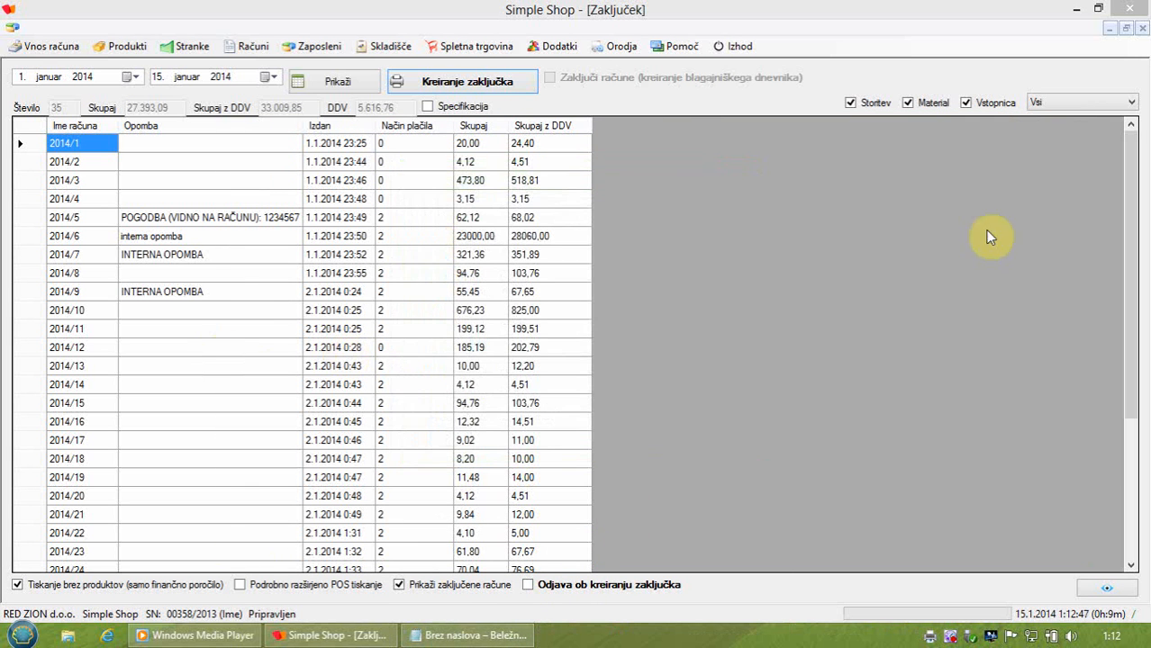
Step: Open 1.pdf from the desktop, examine the daily closing printout and close the file
click(1076, 8)
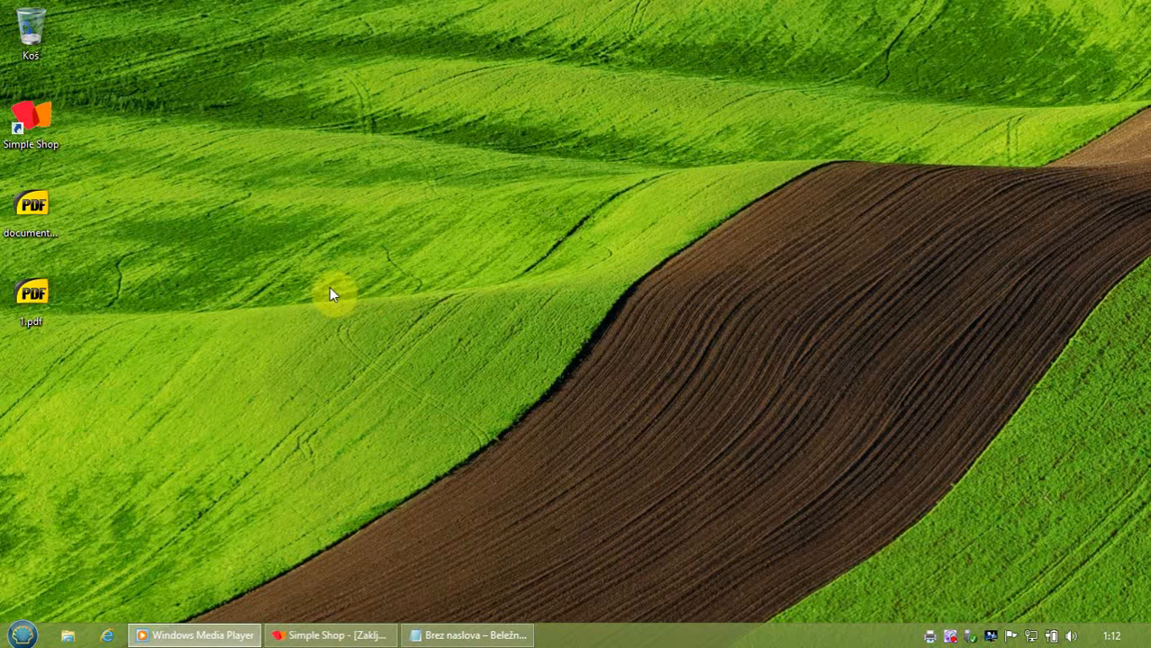
double_click(50, 309)
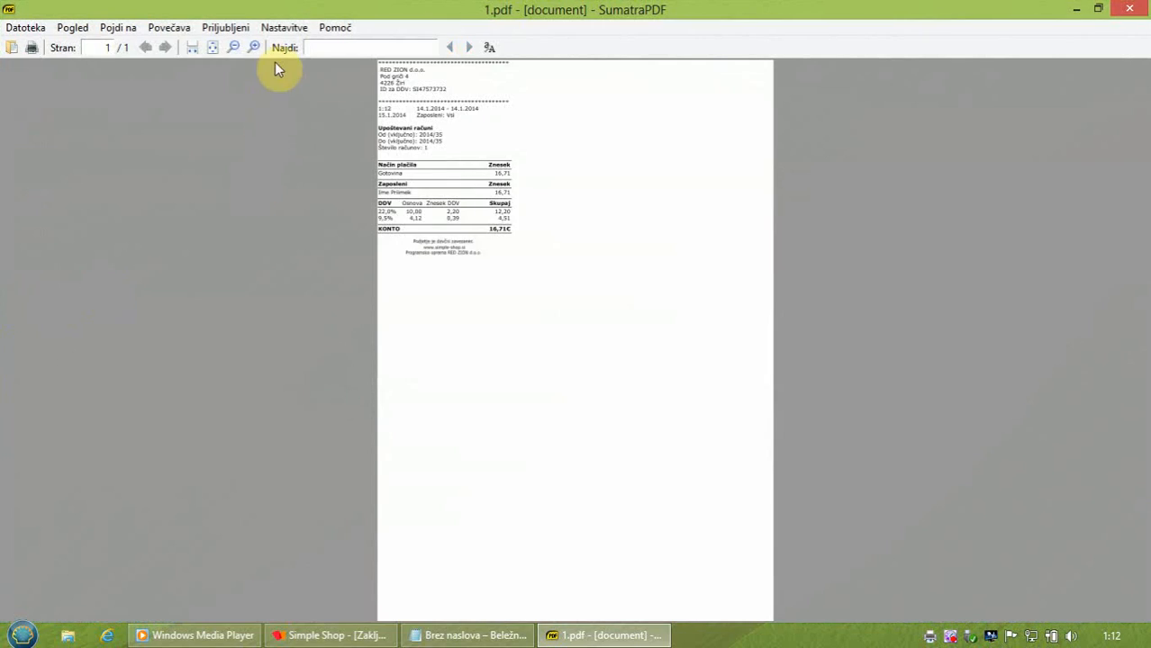
click(256, 49)
click(256, 50)
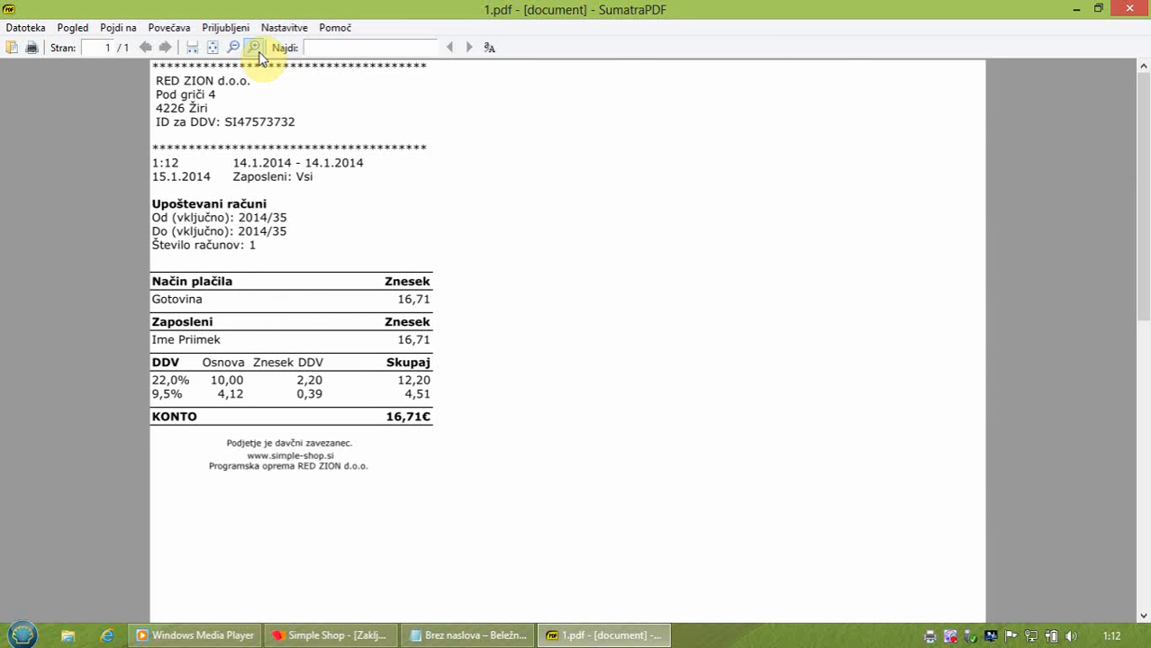
click(1129, 8)
Step: Return to Simple Shop, close the Zaključek window and open the cash receipt form (Blagajniški prejemek)
click(347, 636)
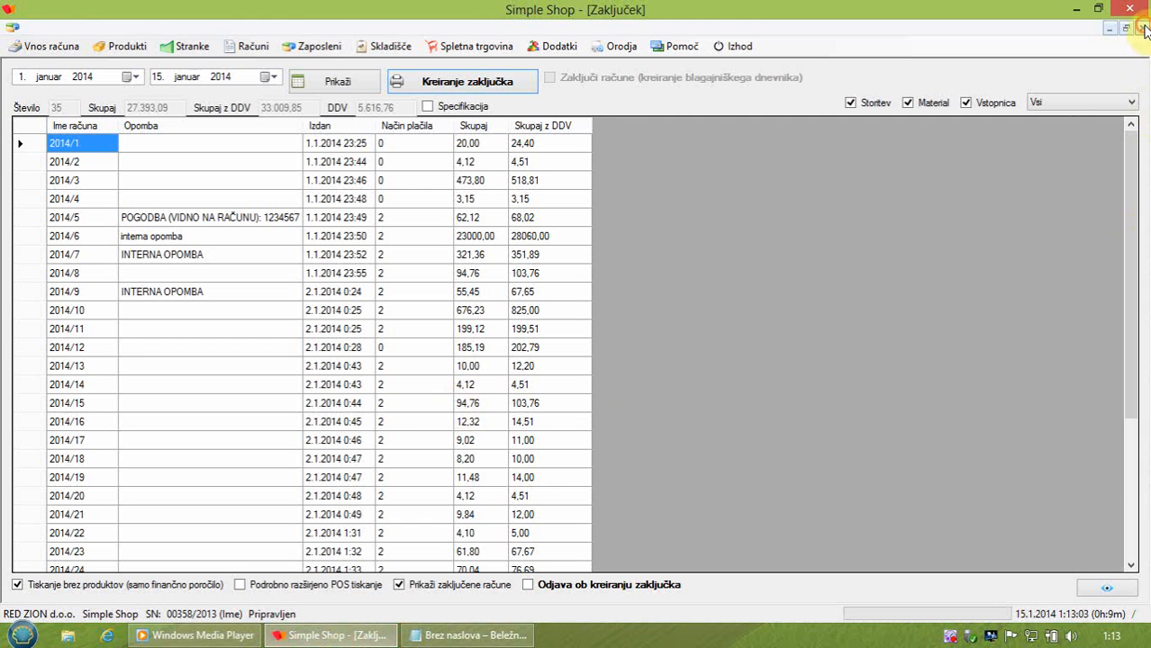
click(1141, 28)
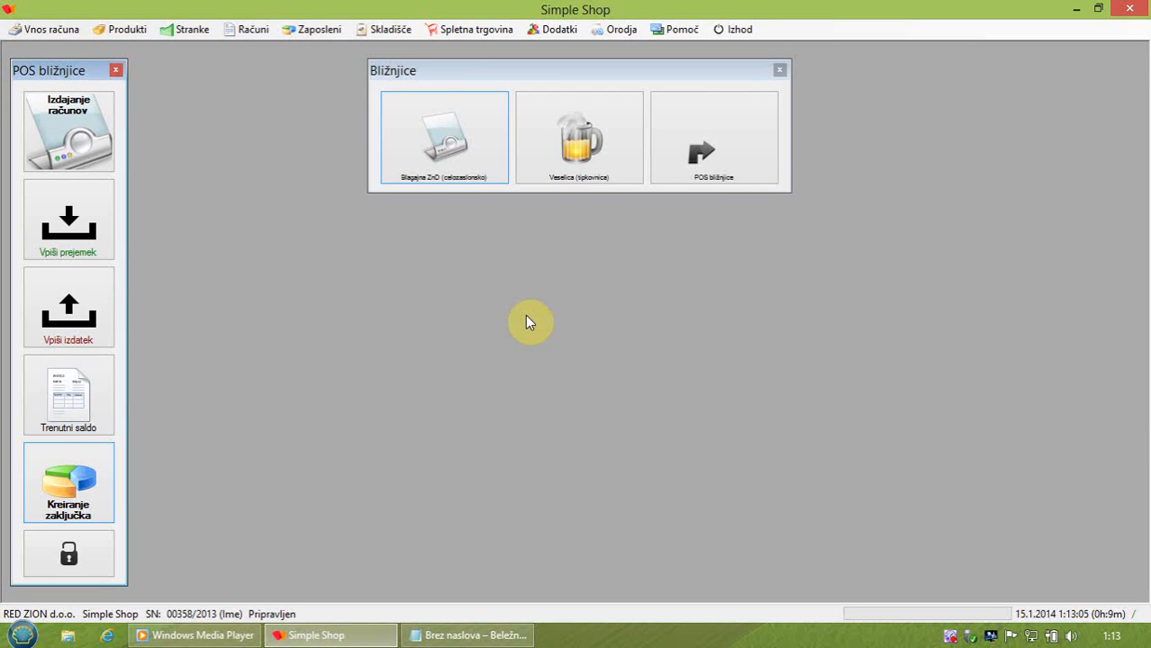
click(105, 244)
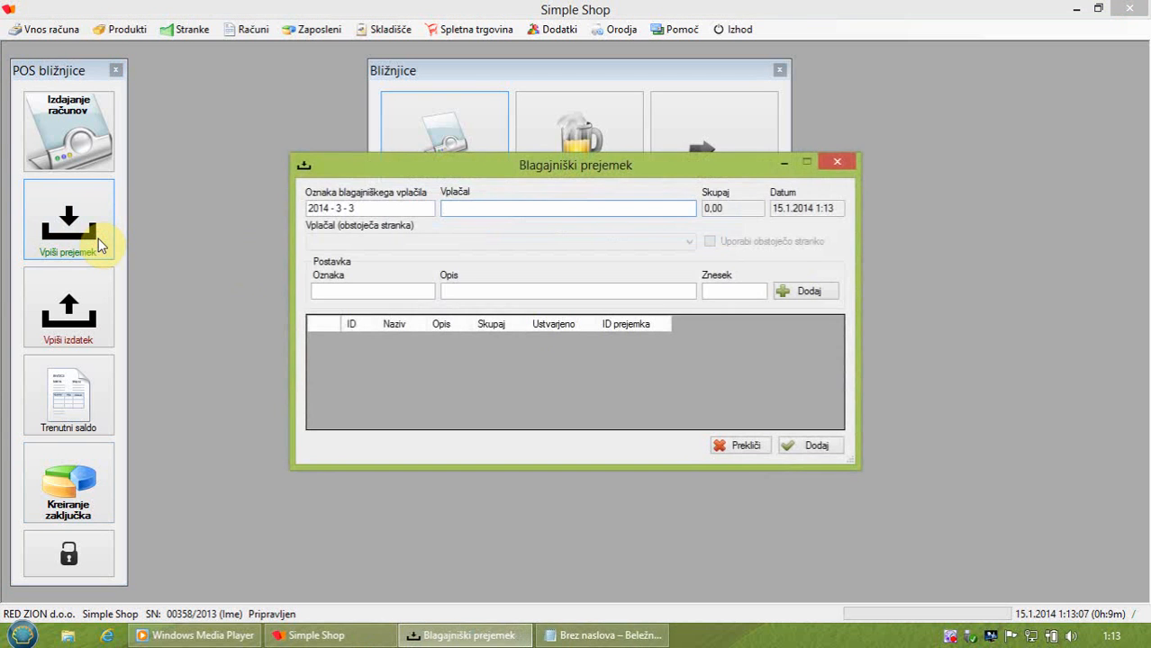
Step: Switch to Notepad and replace the whole note with "V kolikor želite ročno vpisati prejemek ali izdatek izberete"
click(624, 637)
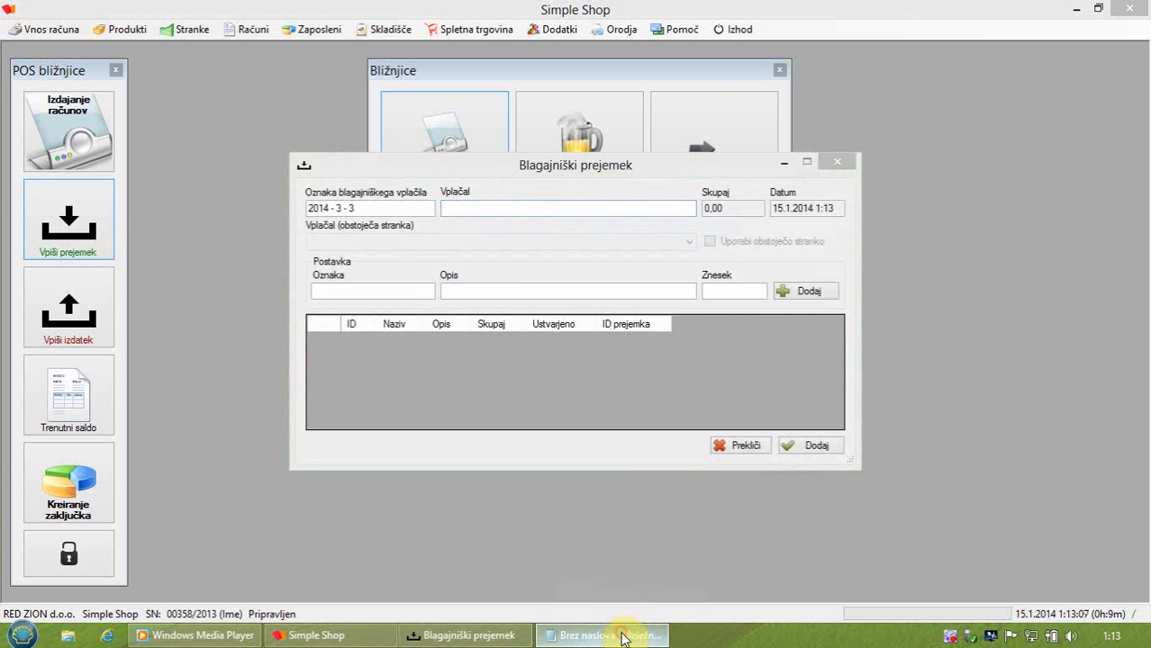
key(ctrl+a)
text(V)
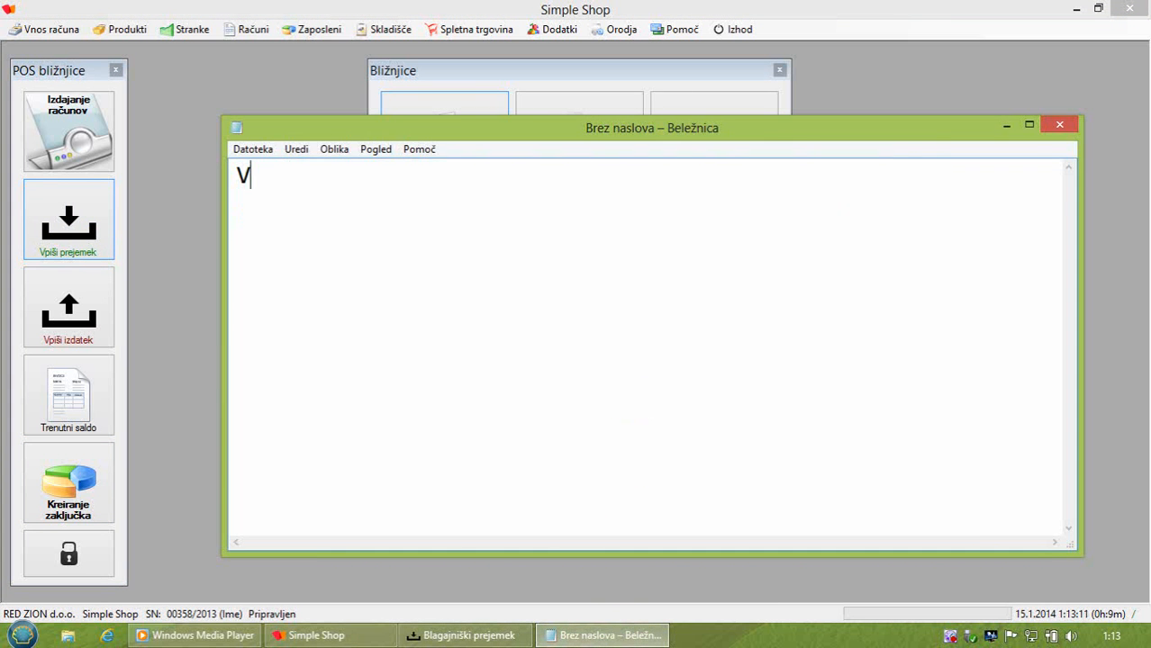
text( kolikor)
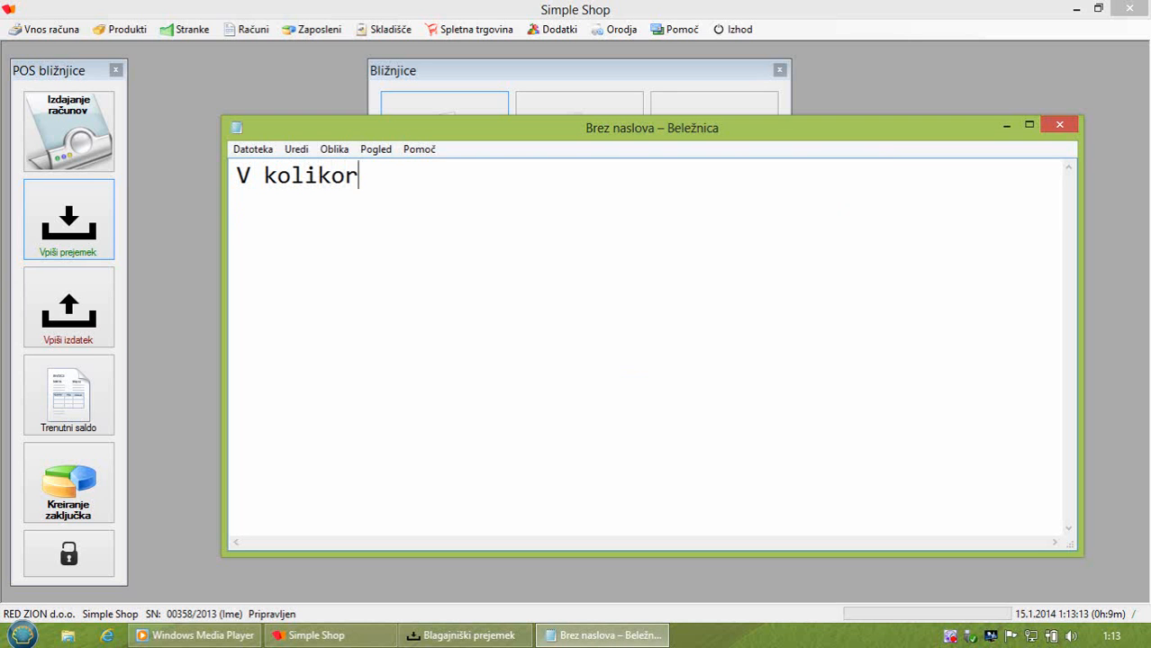
text( želite ročno)
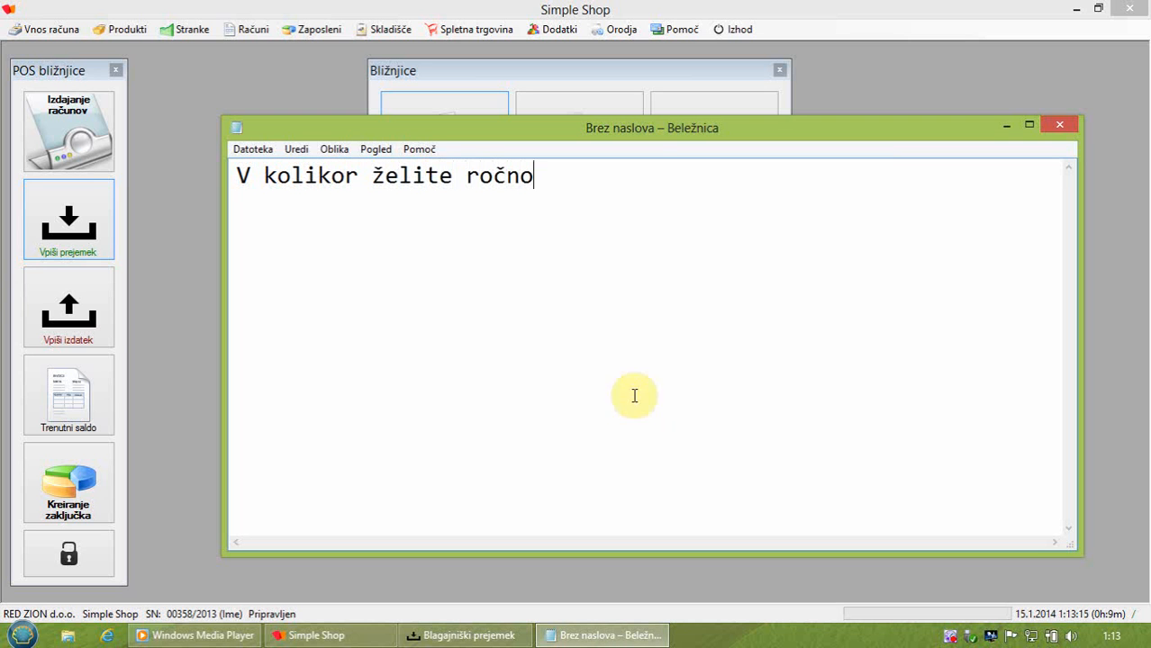
text( vpisati preje)
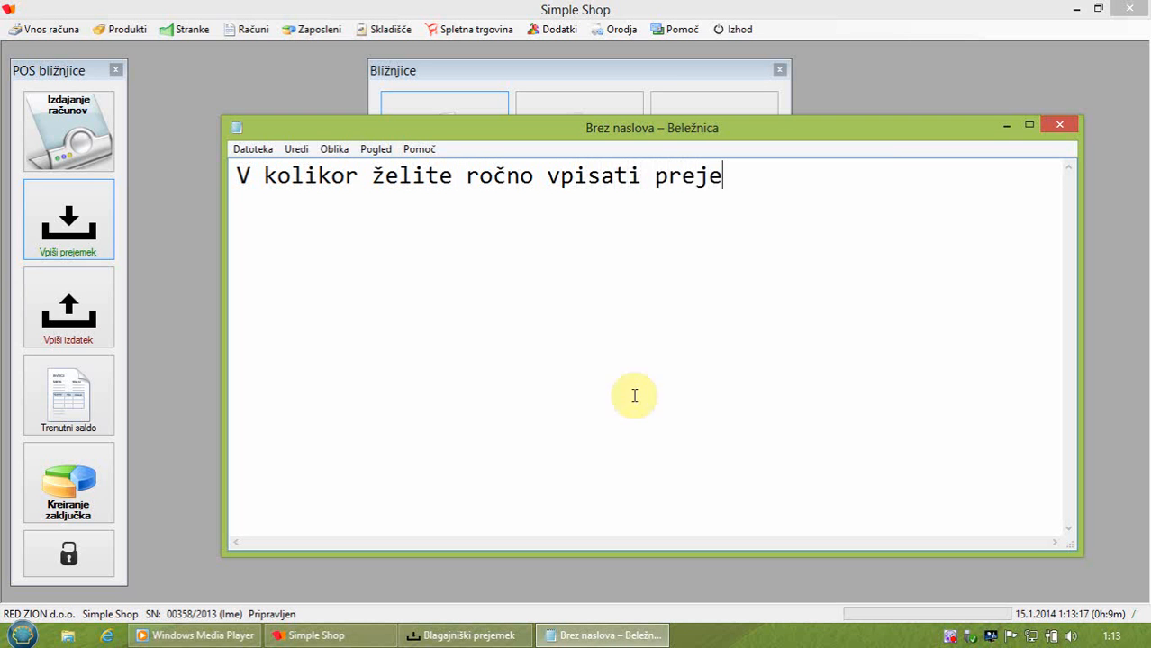
text(mek ali izd)
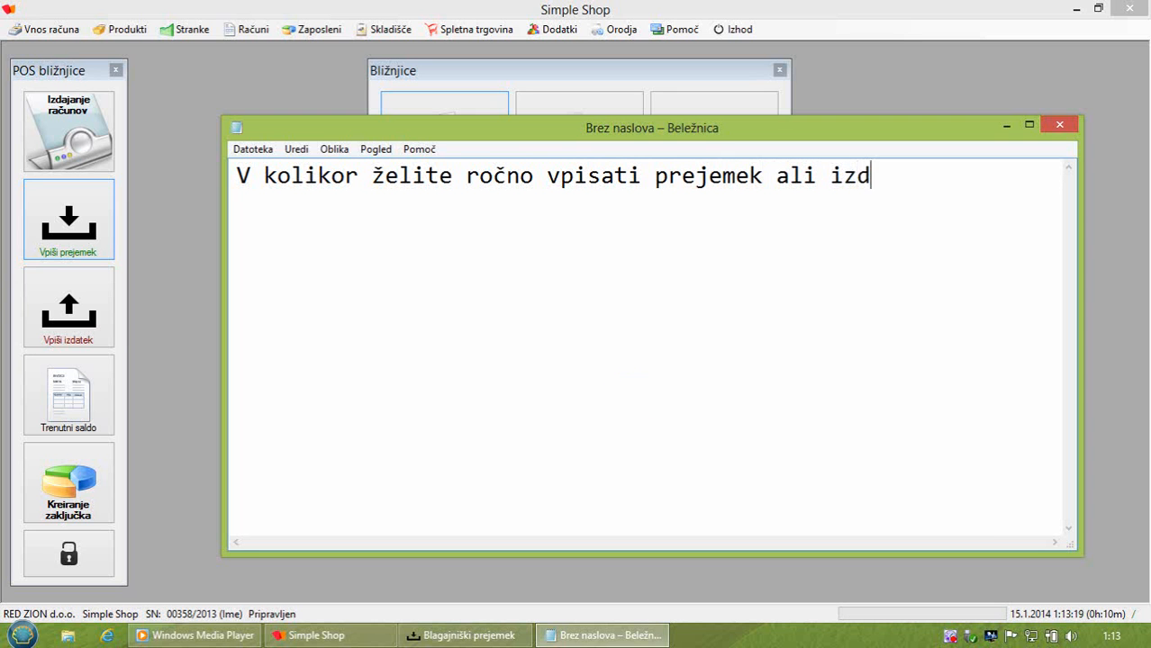
text(atek izberete)
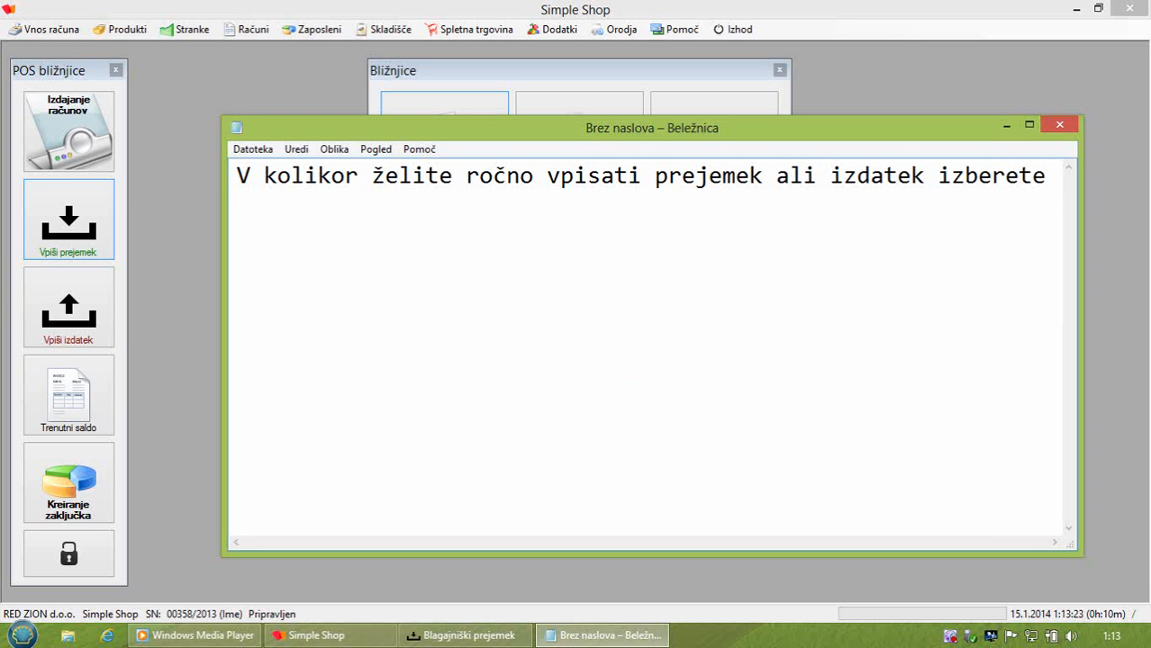
Step: Continue the note on a new line with ""Vpiši prejemek" ali "Vpiši izdatek"." and minimize Notepad
key(Return)
text("Vpiši)
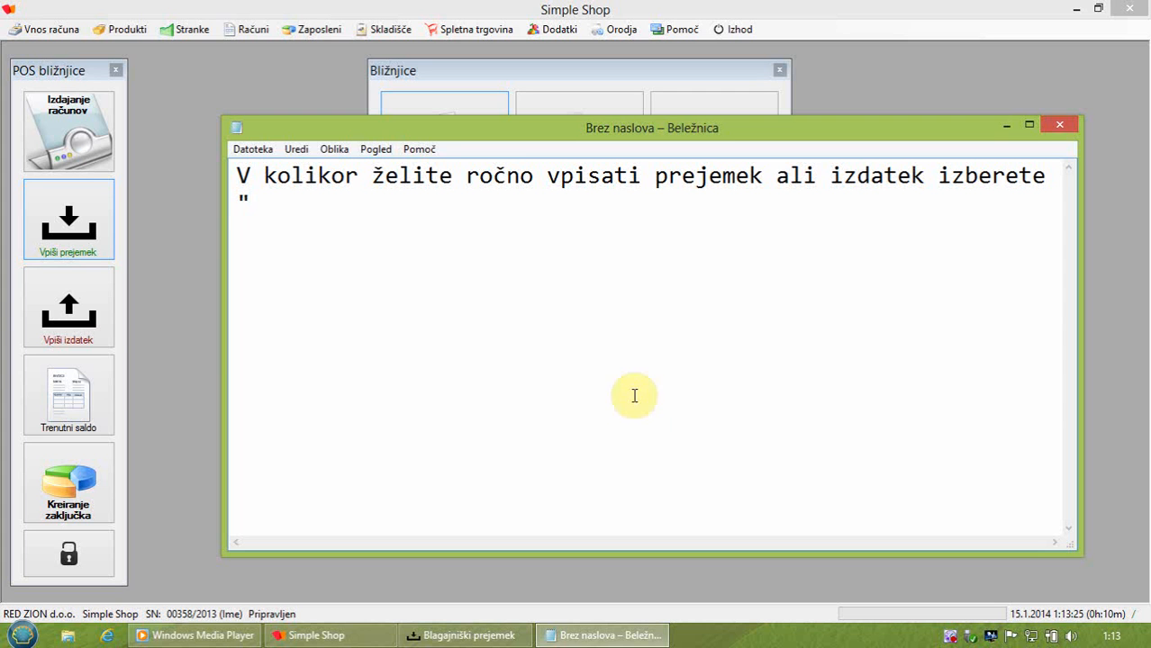
text( preje)
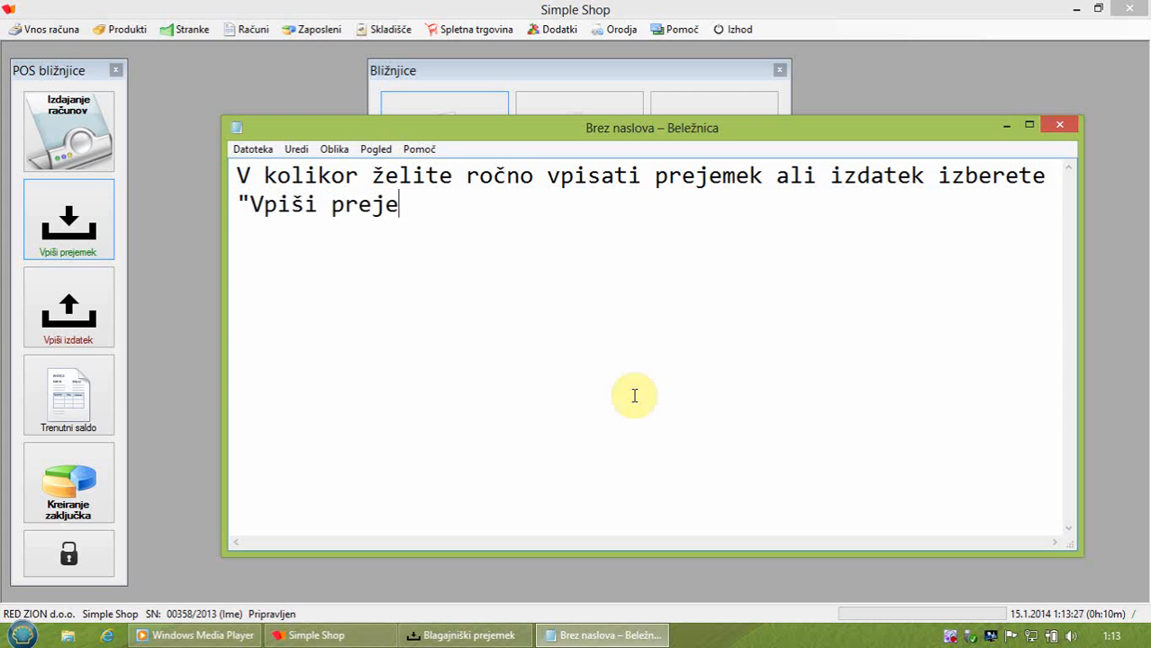
text(mek" ali)
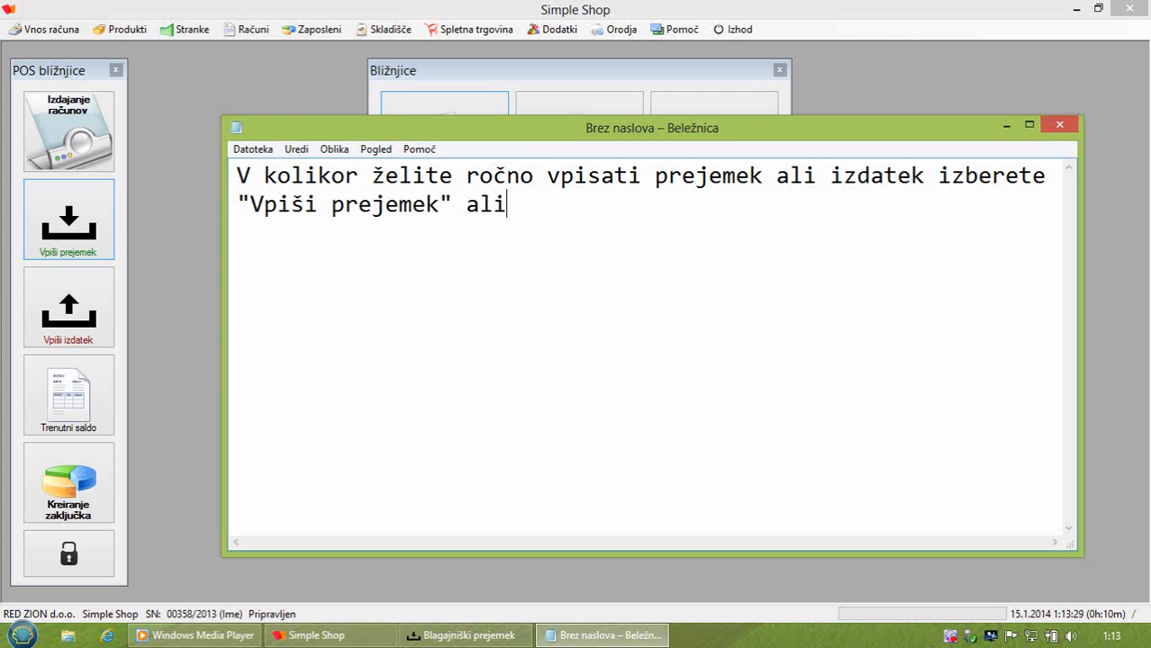
text( "Vpiši )
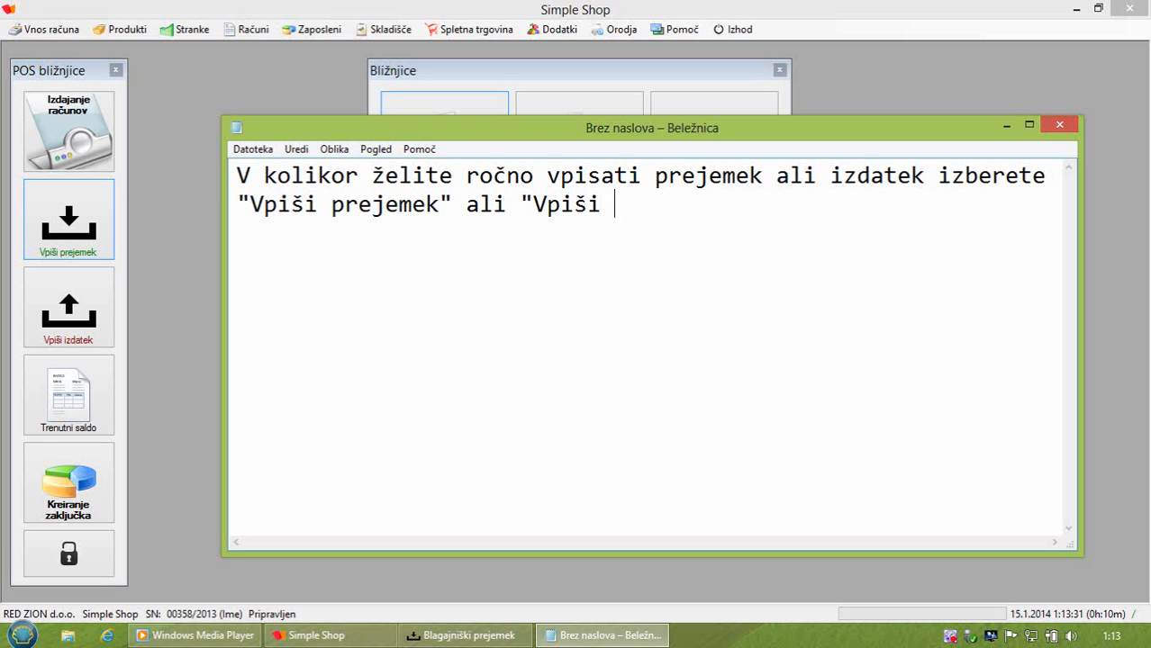
text(izdatek".)
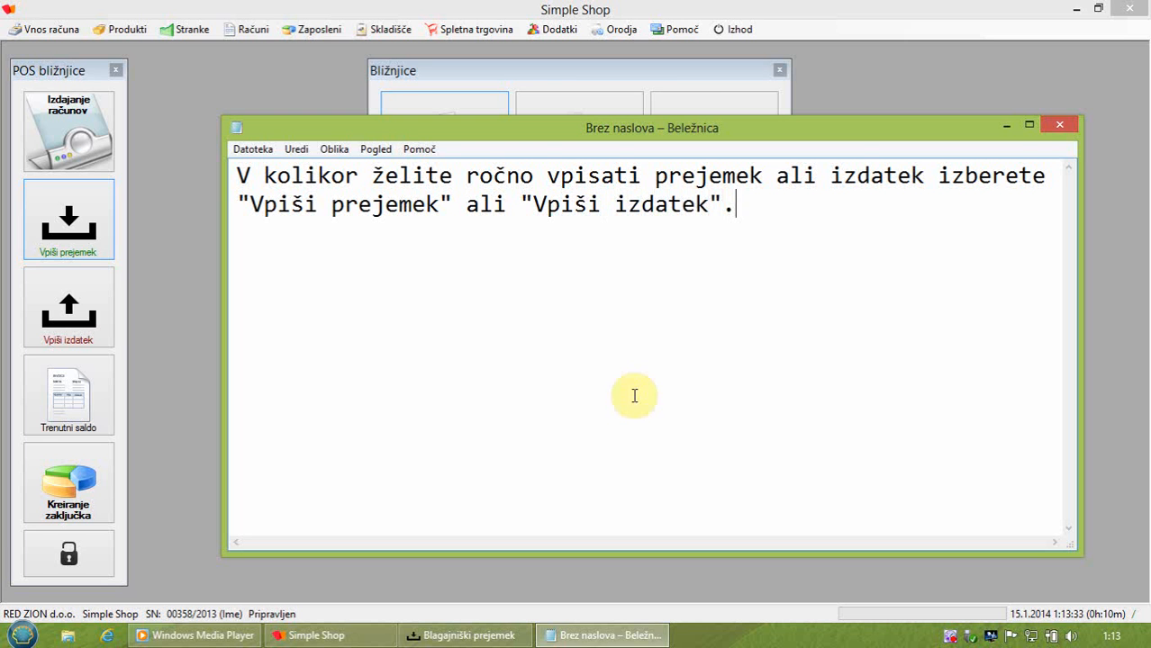
click(992, 127)
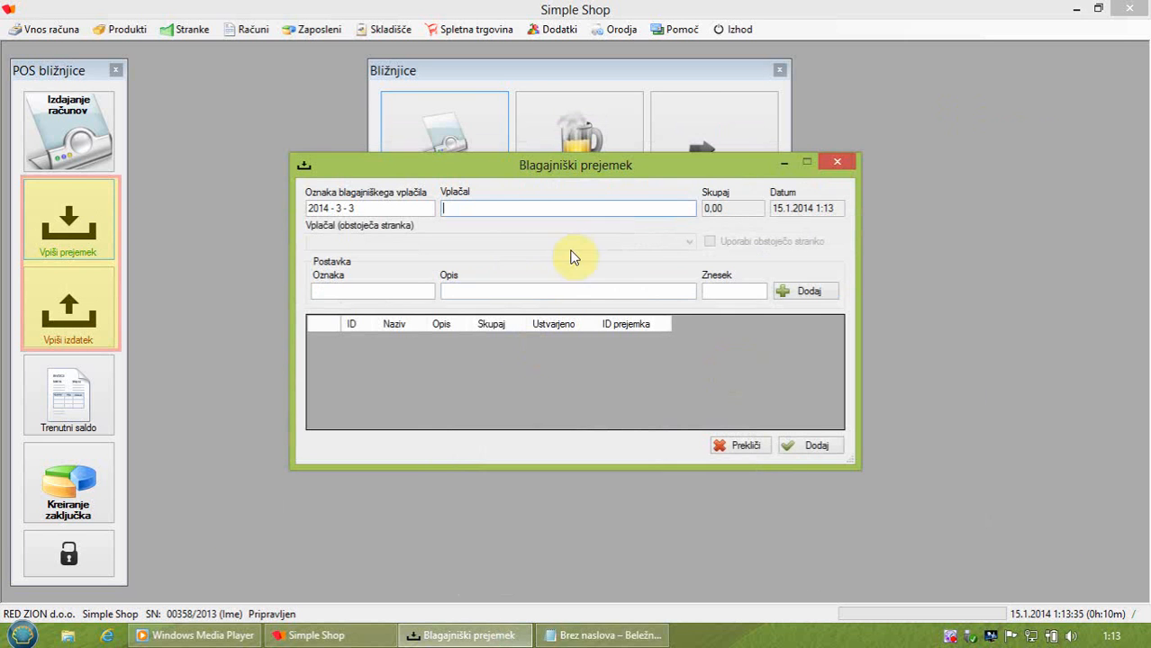
Step: Close the receipt form and, in a new cash expense, add an item labelled "Polog" with description "Polog gotovine" and amount 5
click(835, 164)
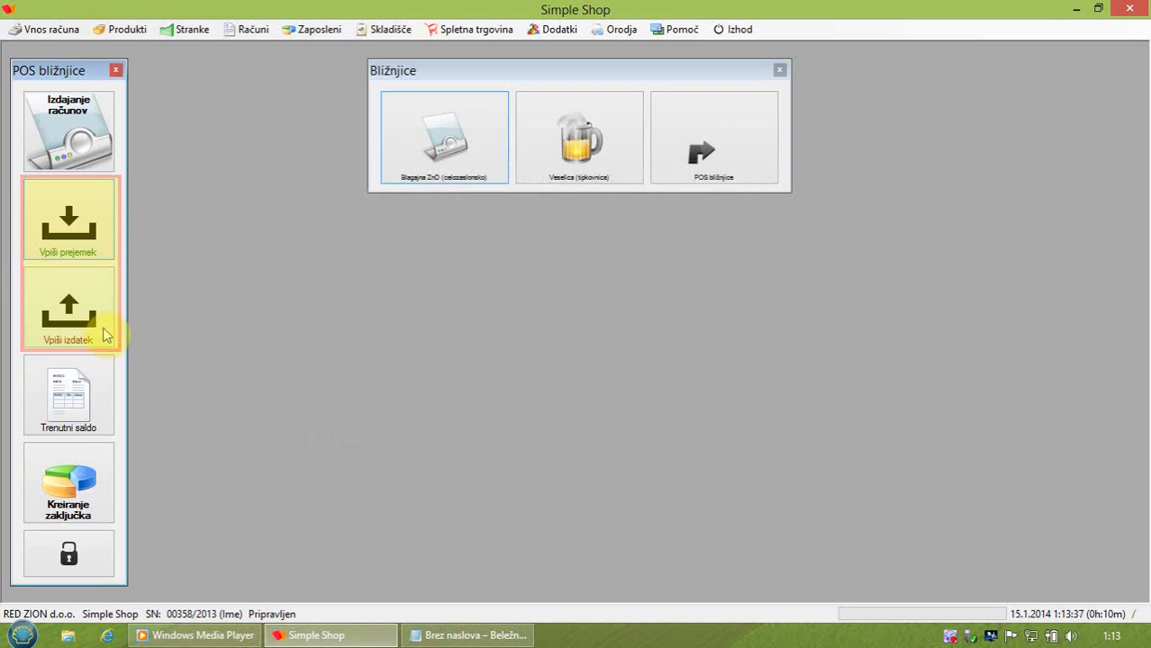
click(103, 332)
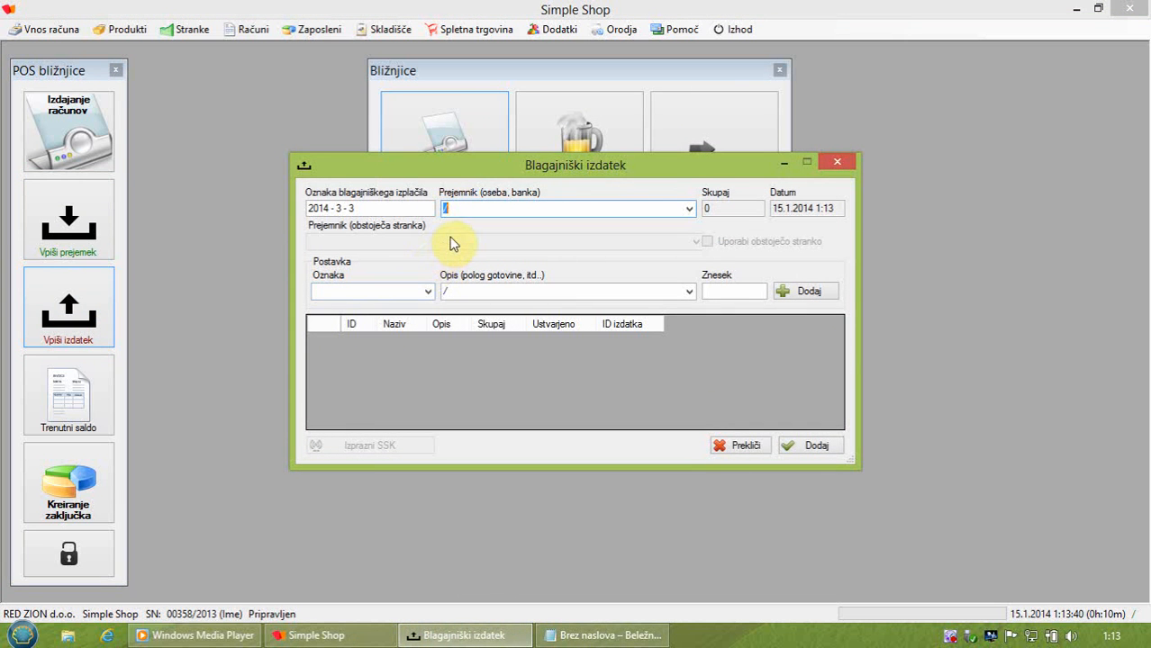
click(731, 290)
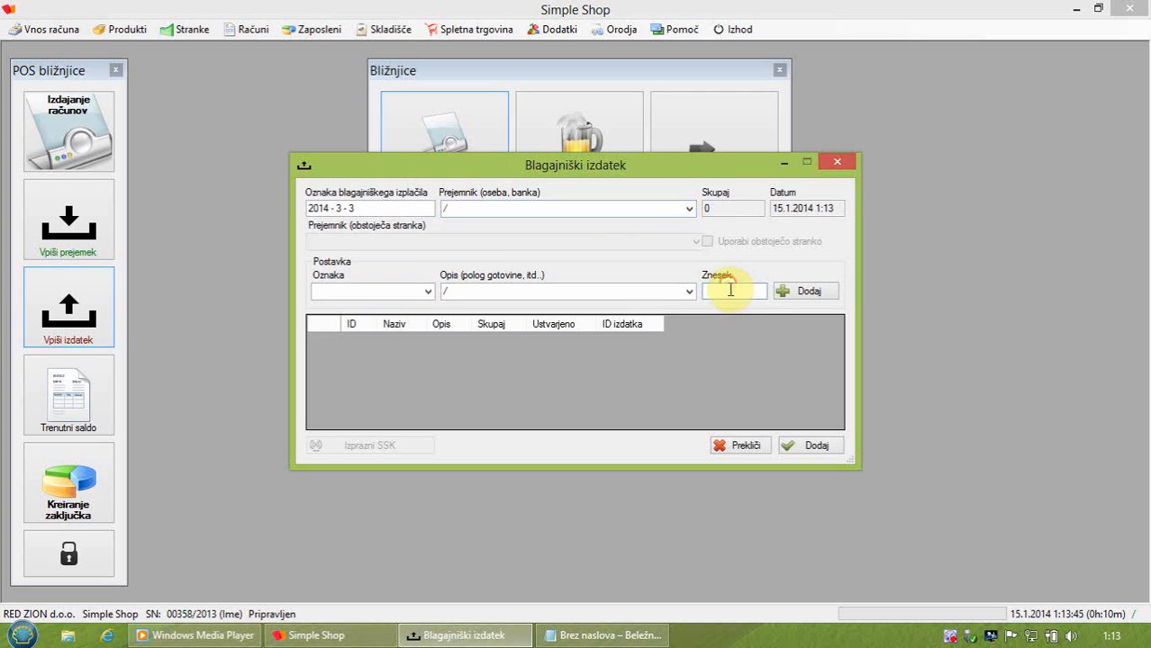
text(5)
click(397, 288)
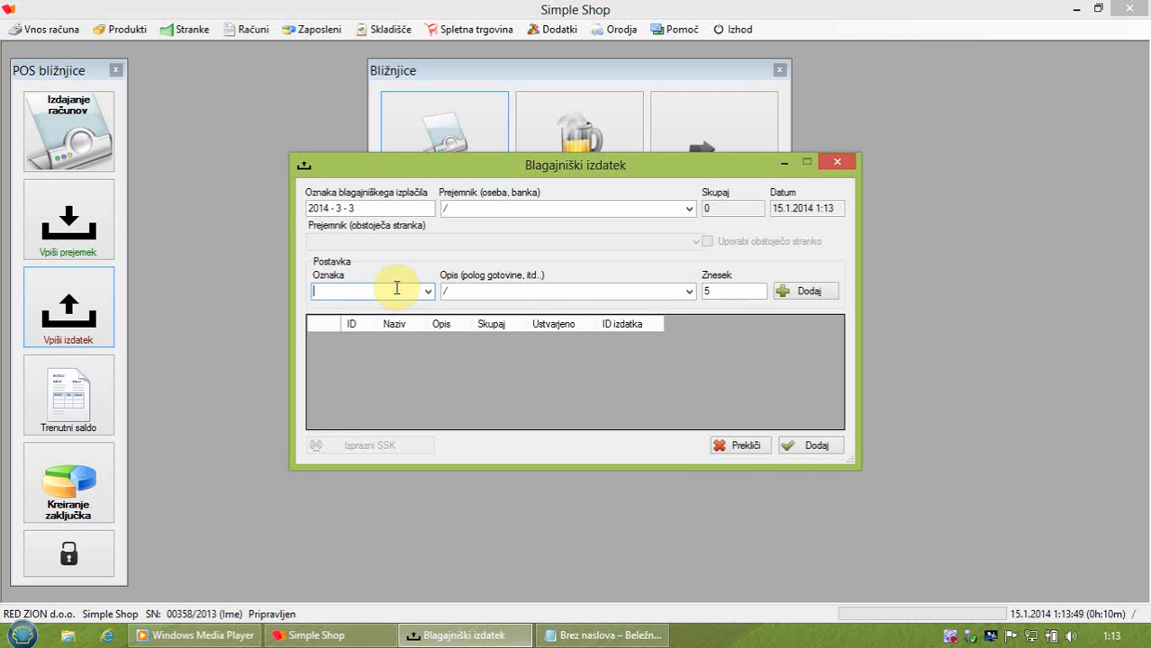
text(Polog)
key(Tab)
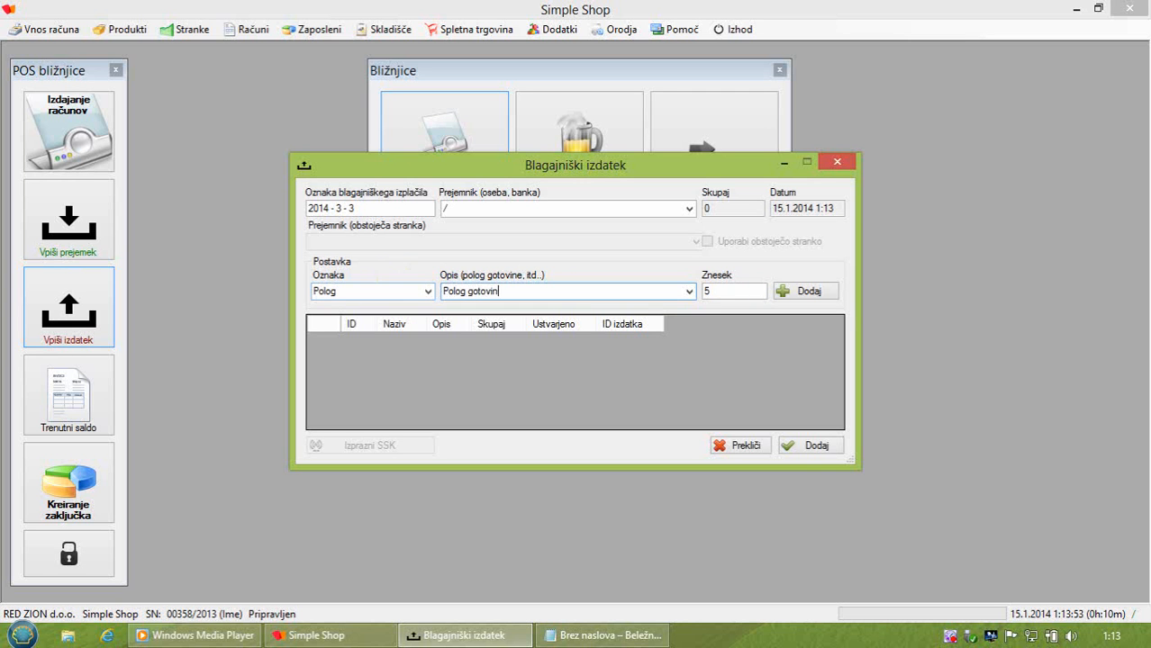
click(461, 288)
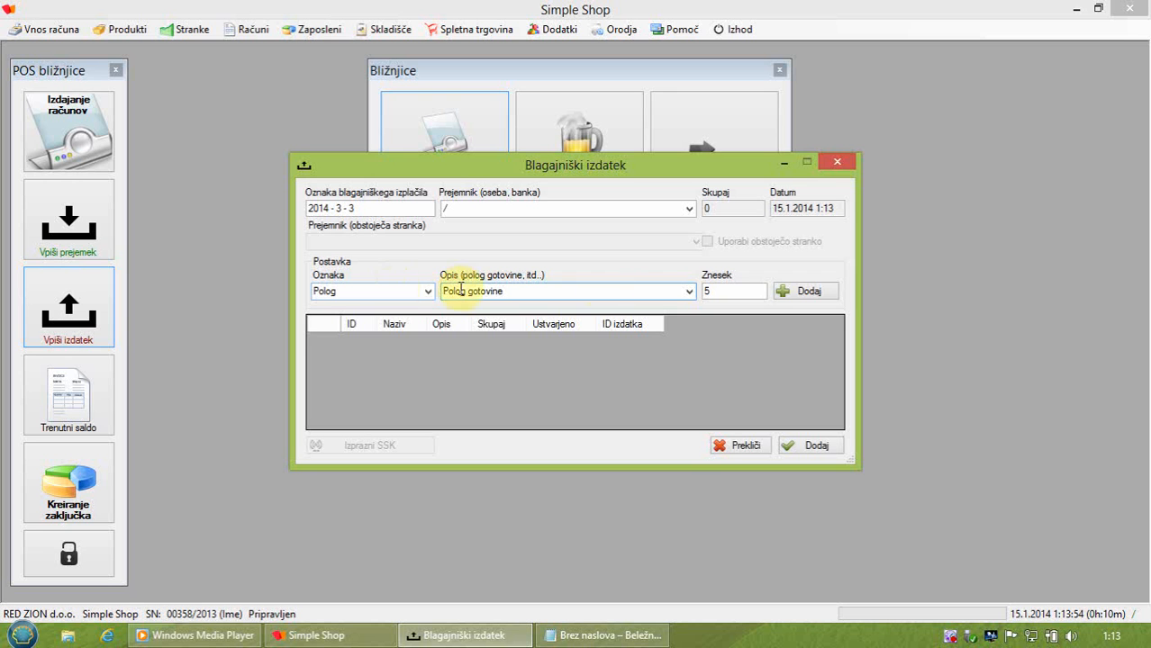
click(838, 293)
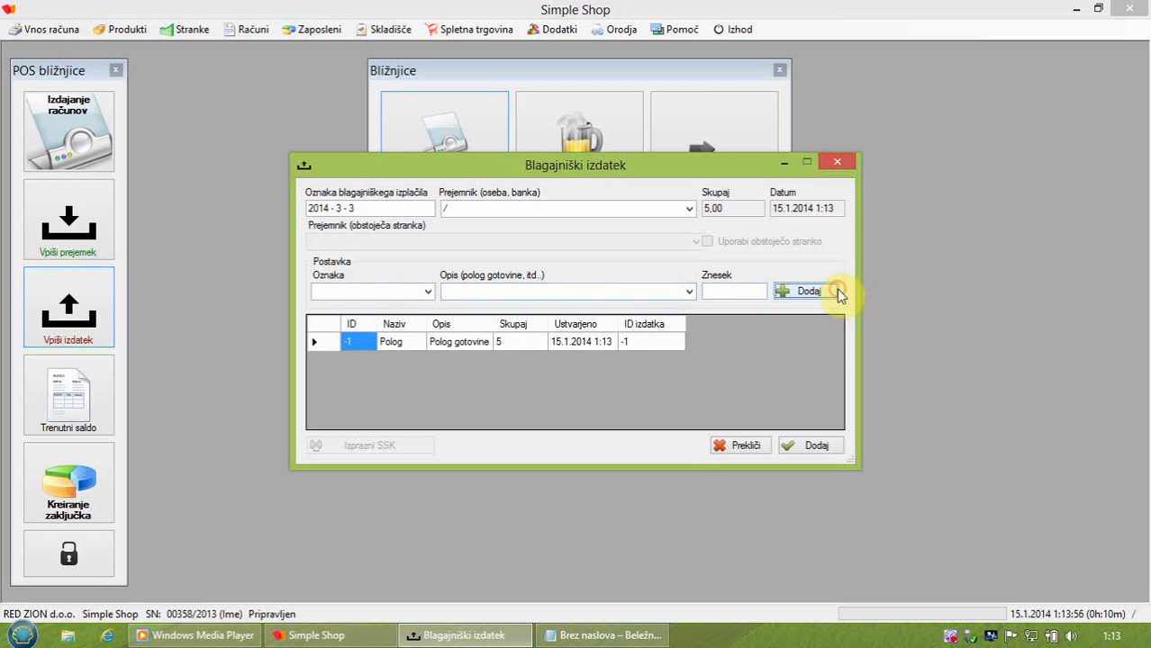
Step: Record the expense and print it with CutePDF Writer to 1.pdf on the desktop without another copy, then minimize Simple Shop
click(819, 450)
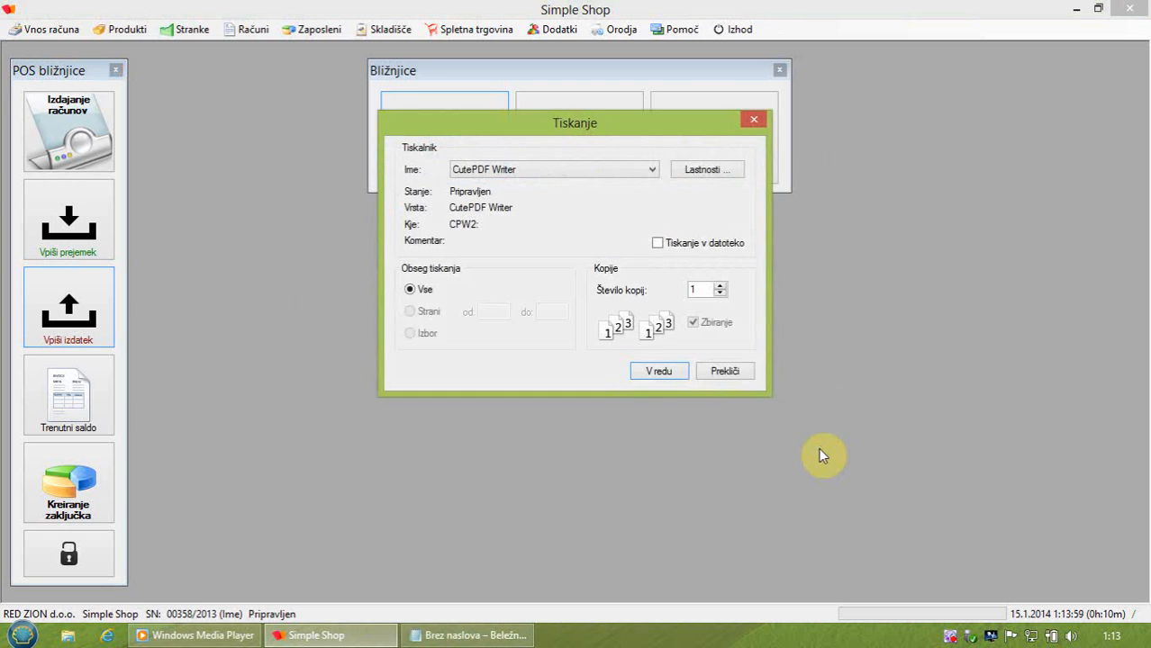
click(654, 370)
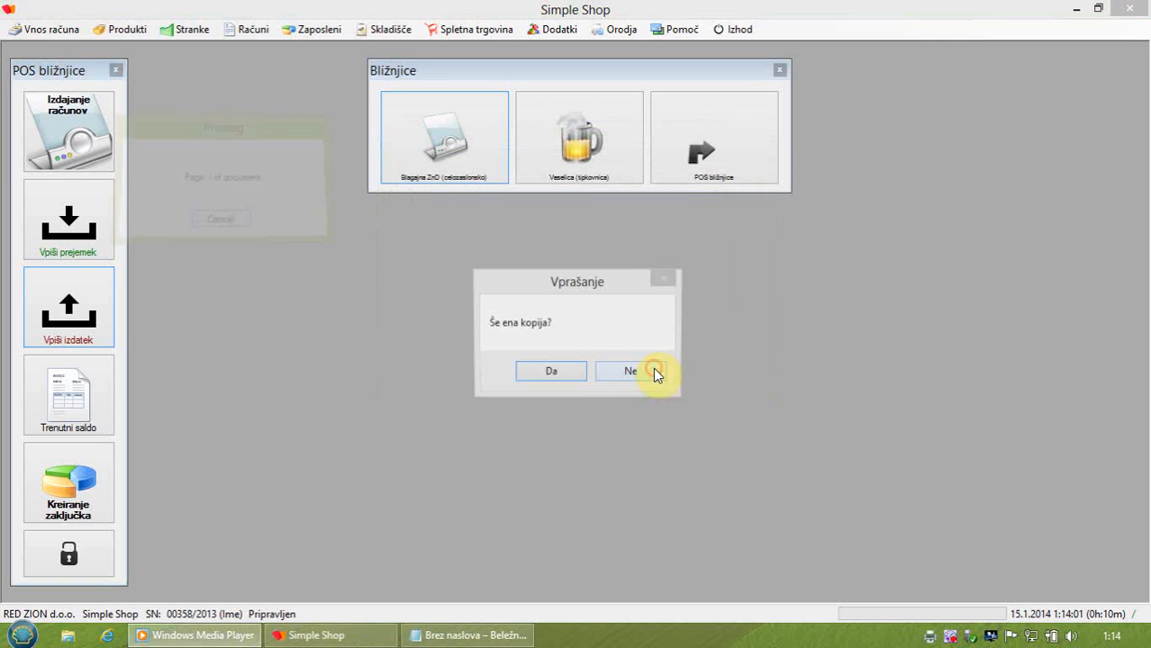
click(657, 375)
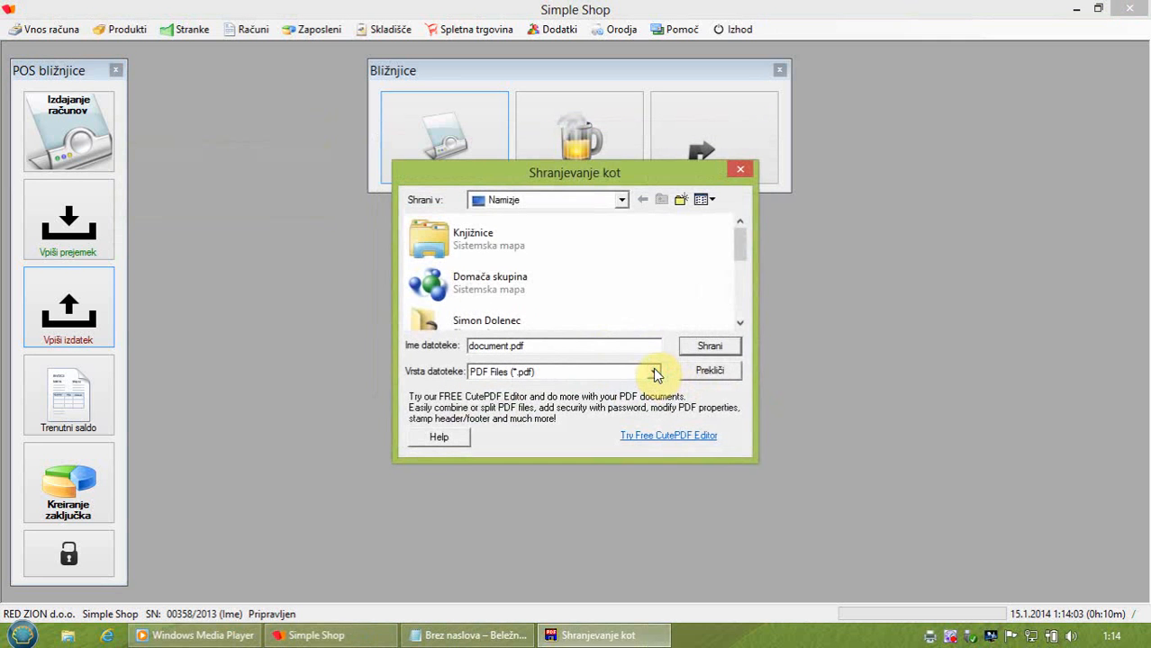
double_click(510, 345)
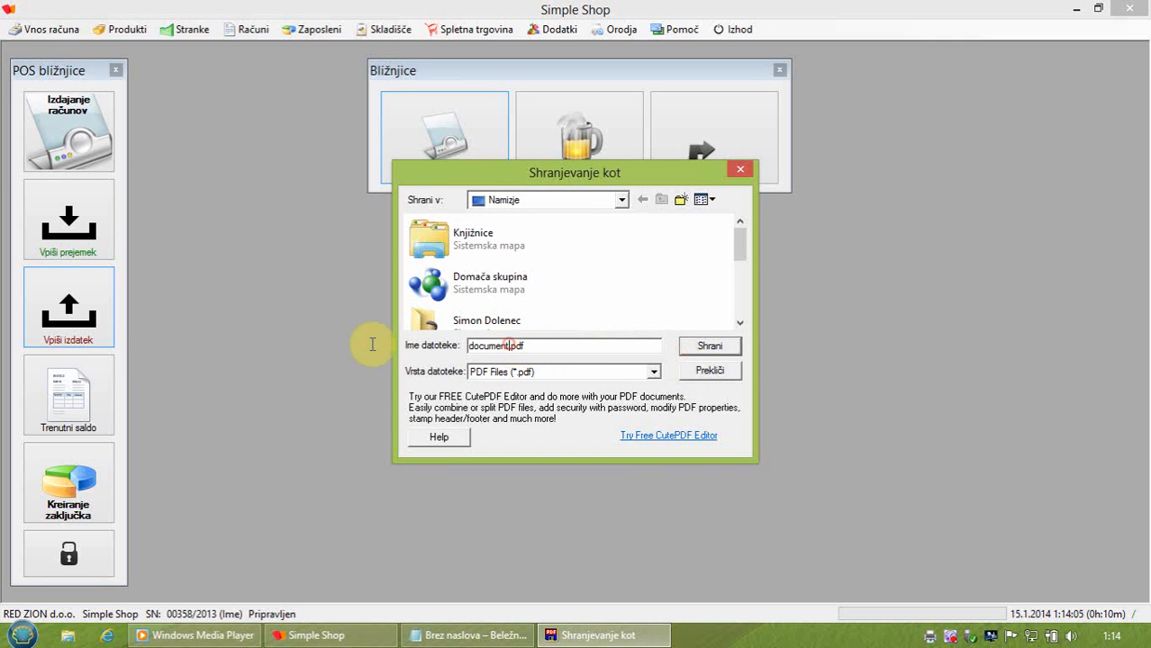
text(1)
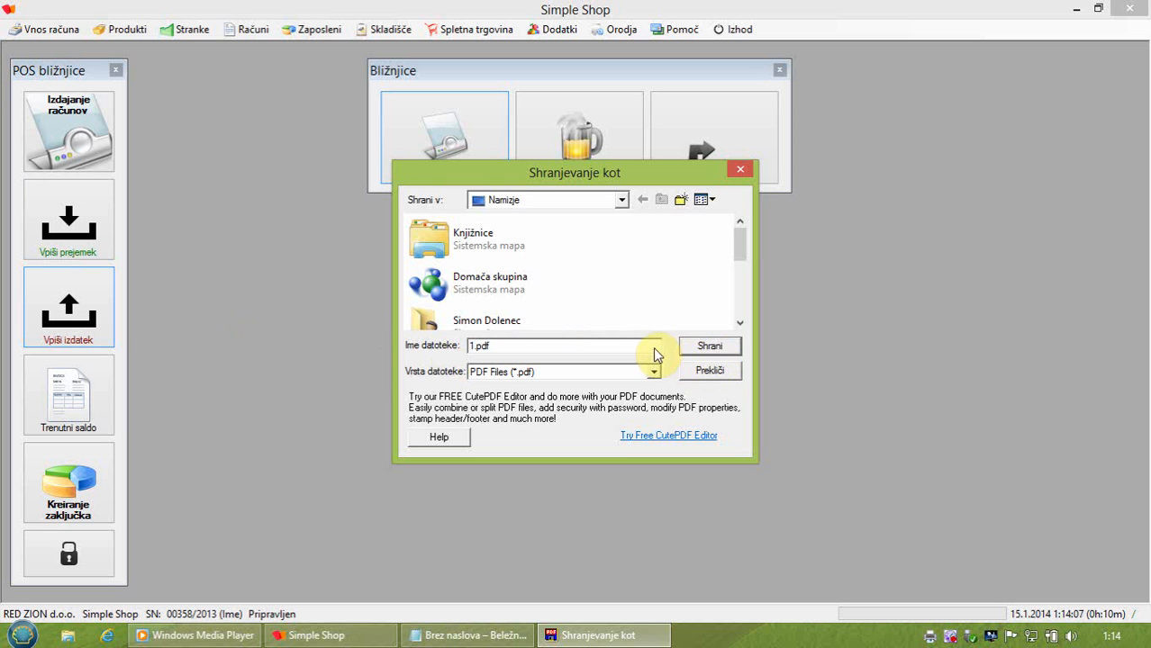
click(705, 348)
click(614, 326)
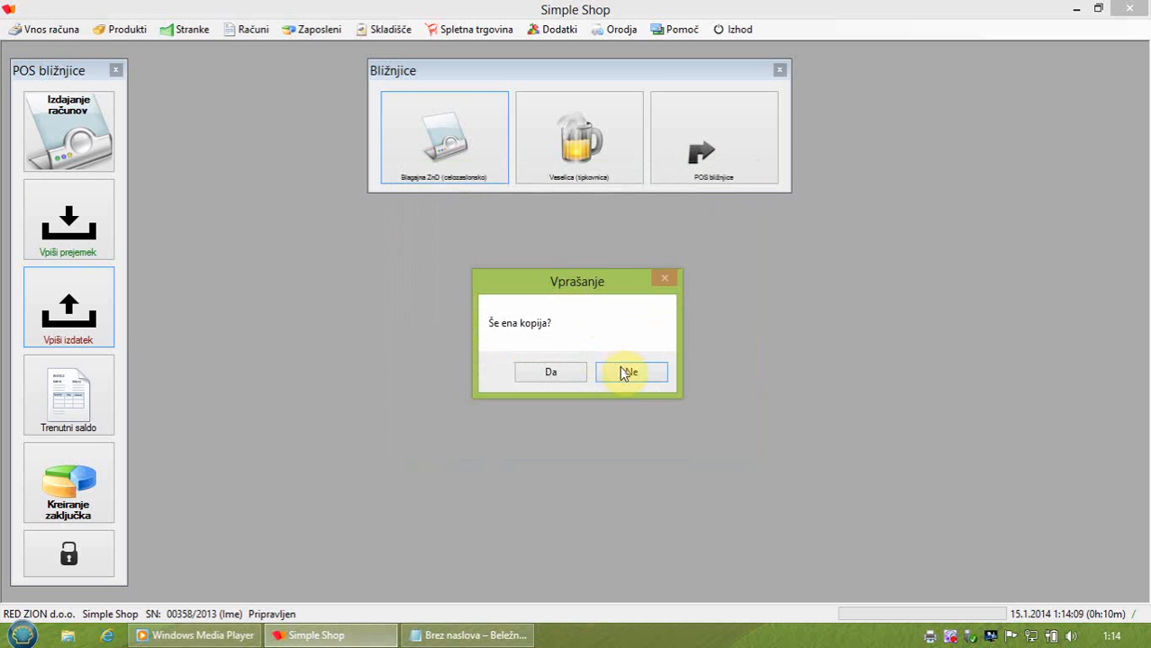
click(626, 372)
click(1074, 9)
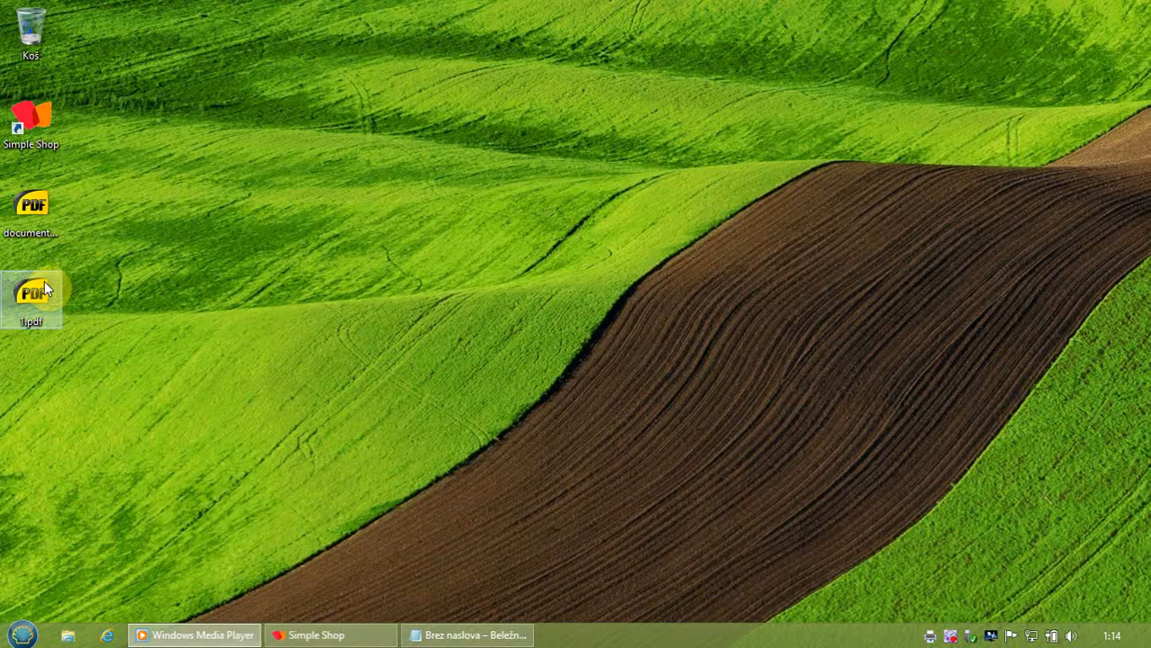
Step: Review the printed expense in 1.pdf, and return to Simple Shop to examine the list of open cash expenses, closing both views
double_click(44, 282)
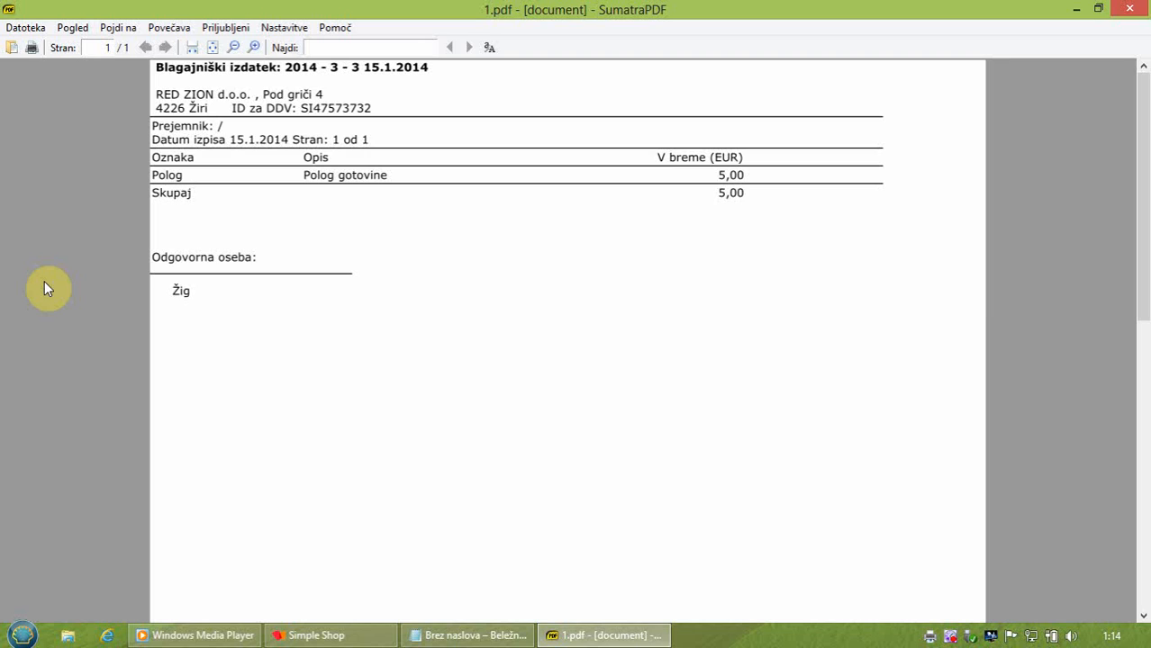
click(1129, 9)
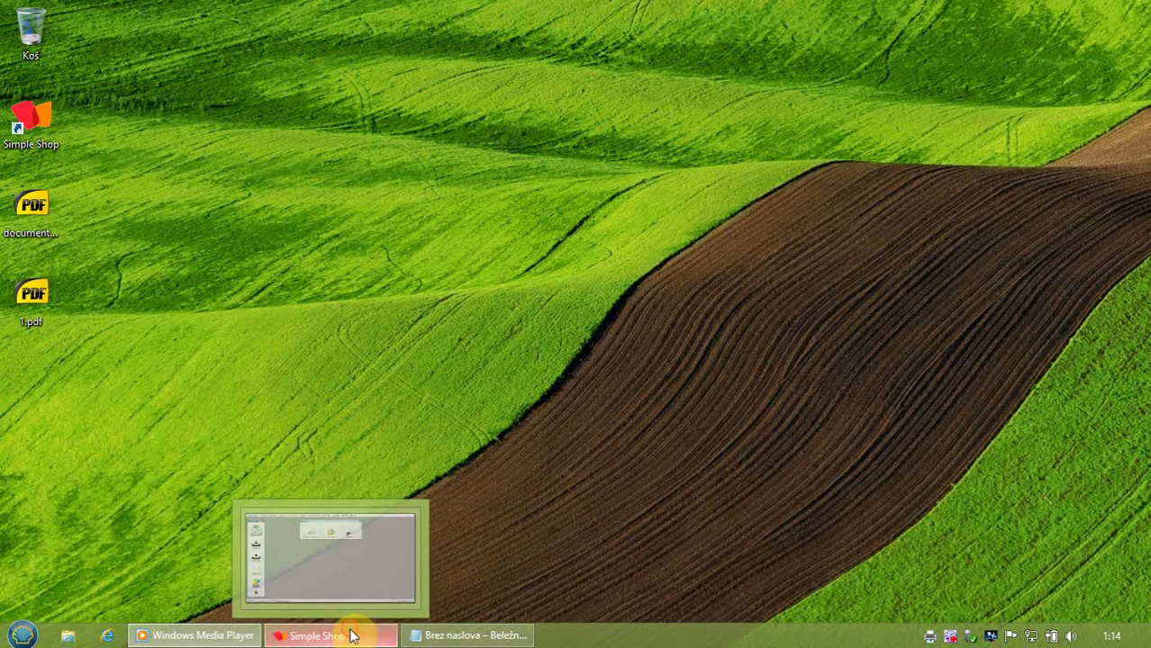
click(357, 632)
click(253, 29)
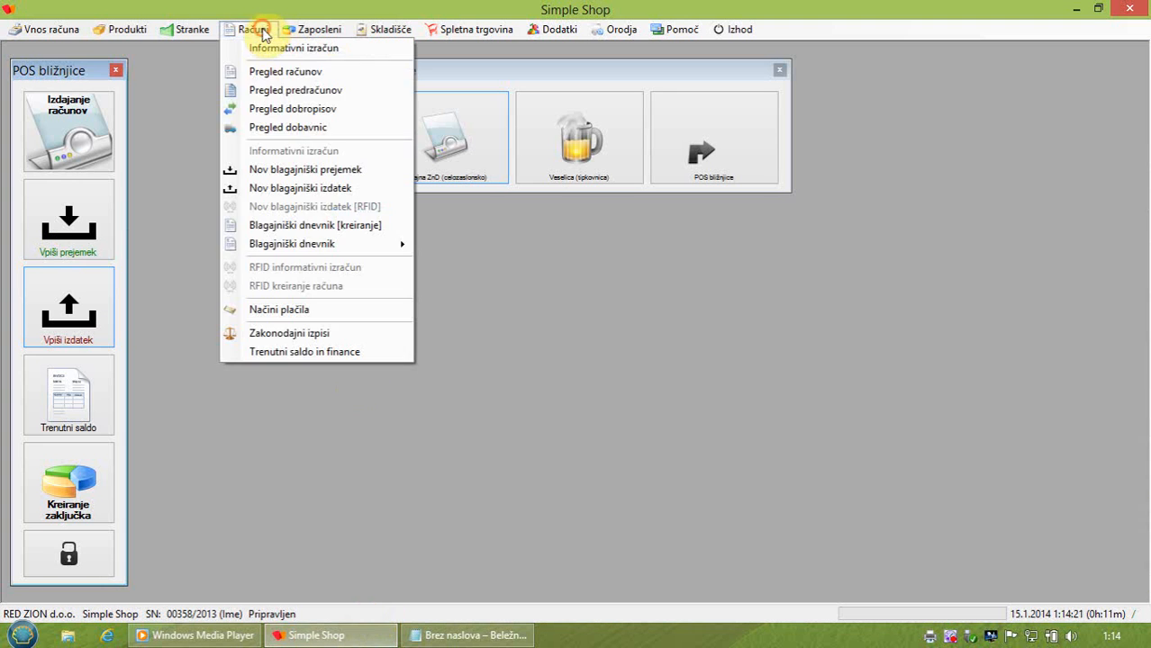
mouse_move(317, 243)
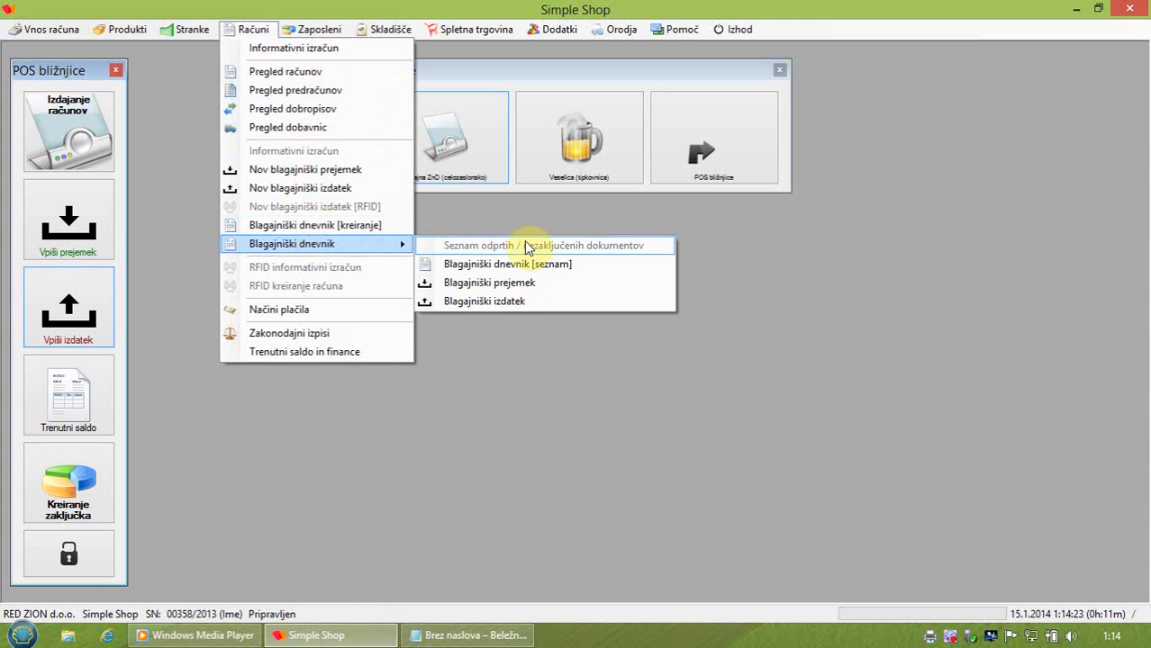
click(511, 301)
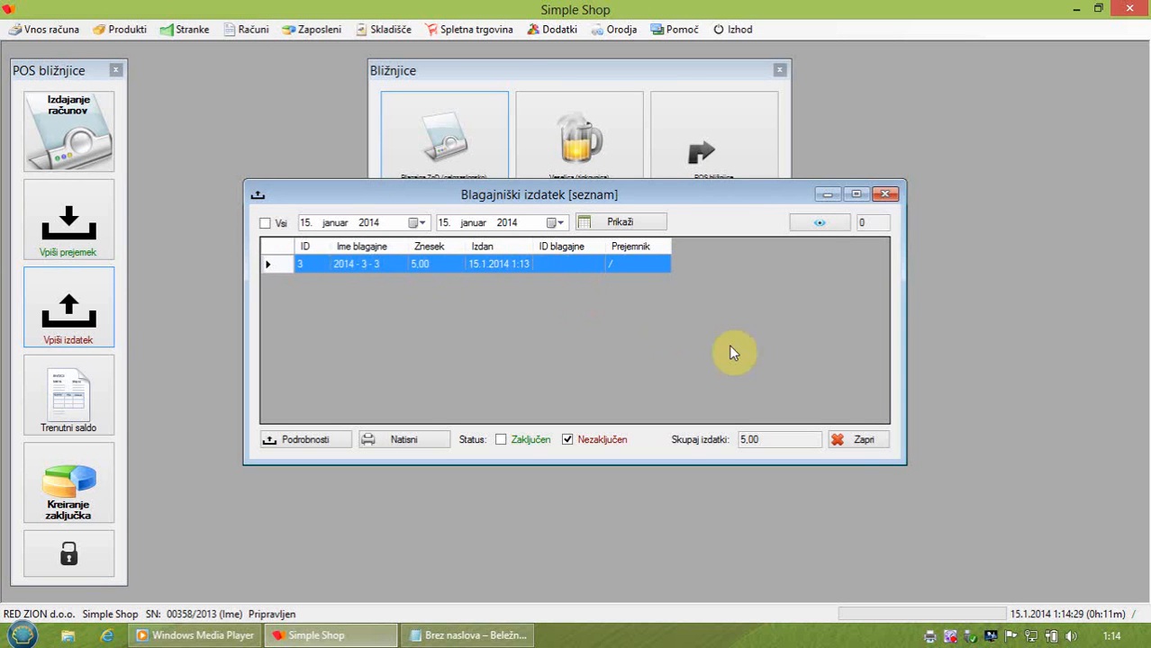
click(858, 441)
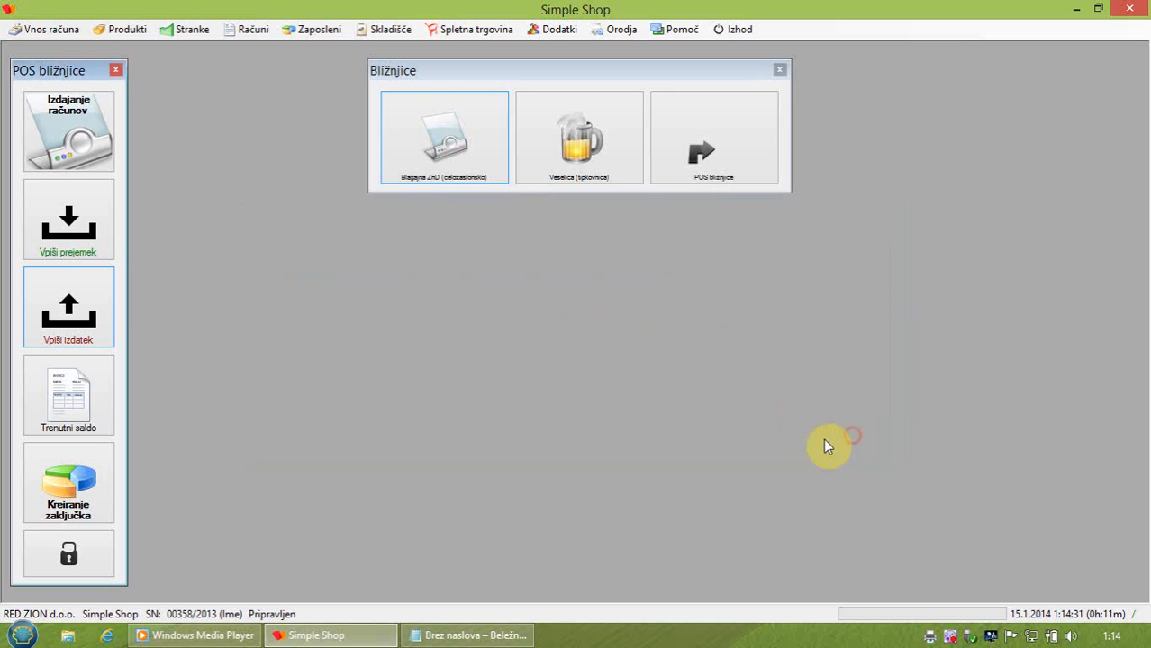
Step: Switch to Notepad and replace the note with "Ob ponovnem kreiranju blagajniškega dnevnika bo izdatek" and, on a new line, "avtomatsko upoštevan."
click(473, 636)
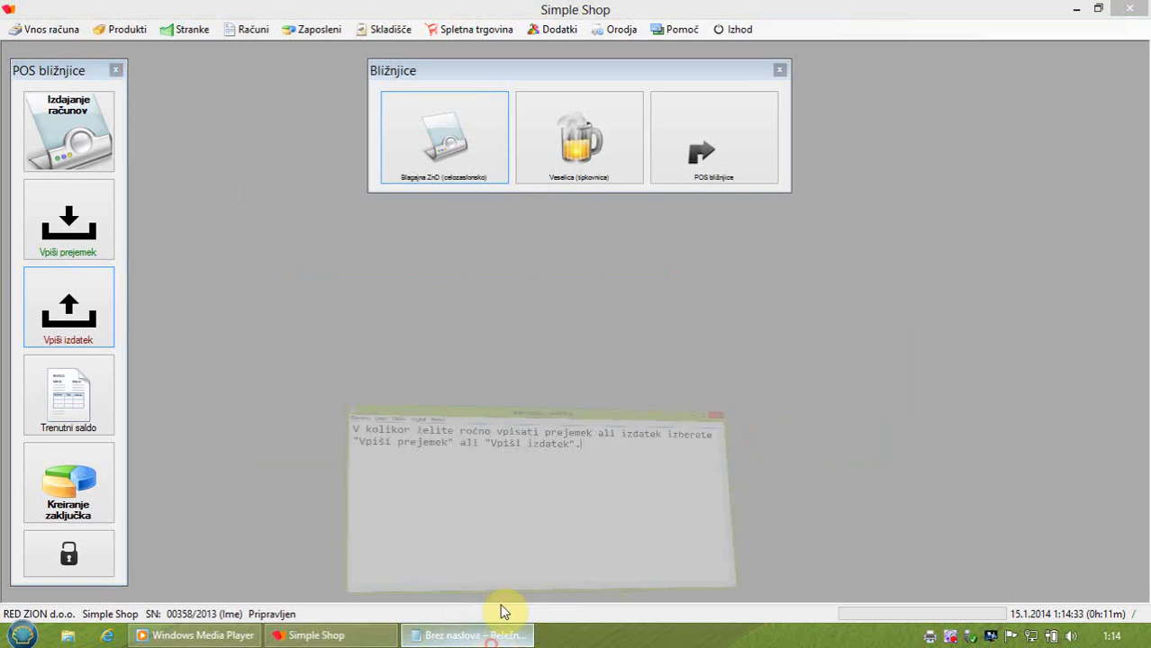
key(ctrl+a)
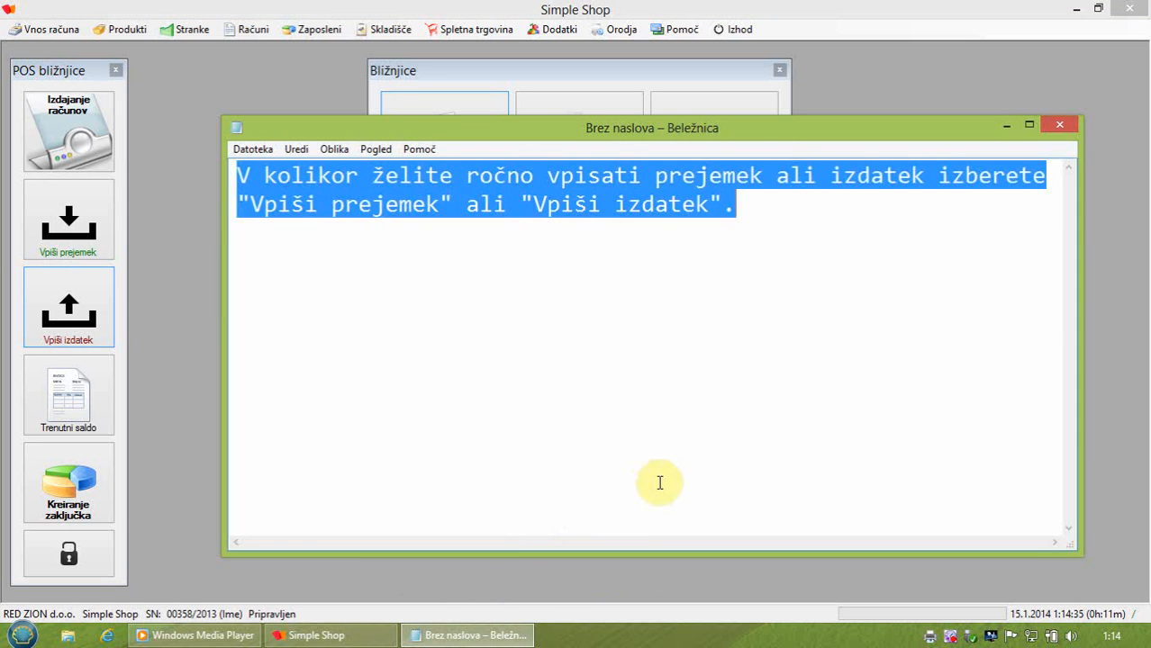
text(0b pon)
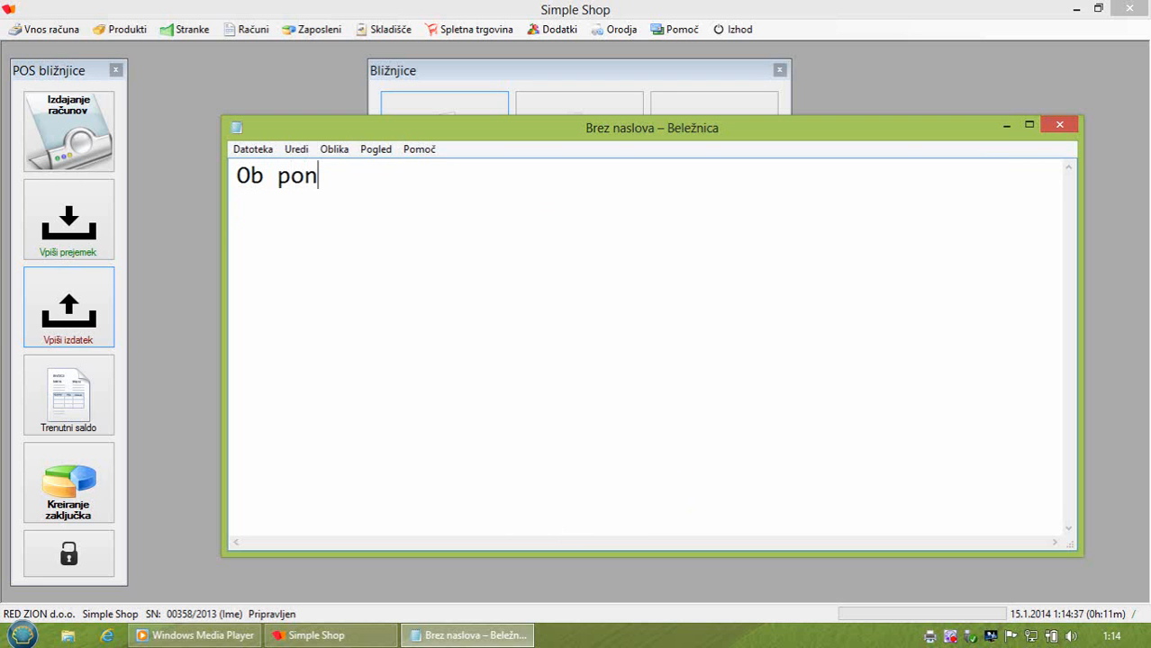
text(ovnem kreiranju)
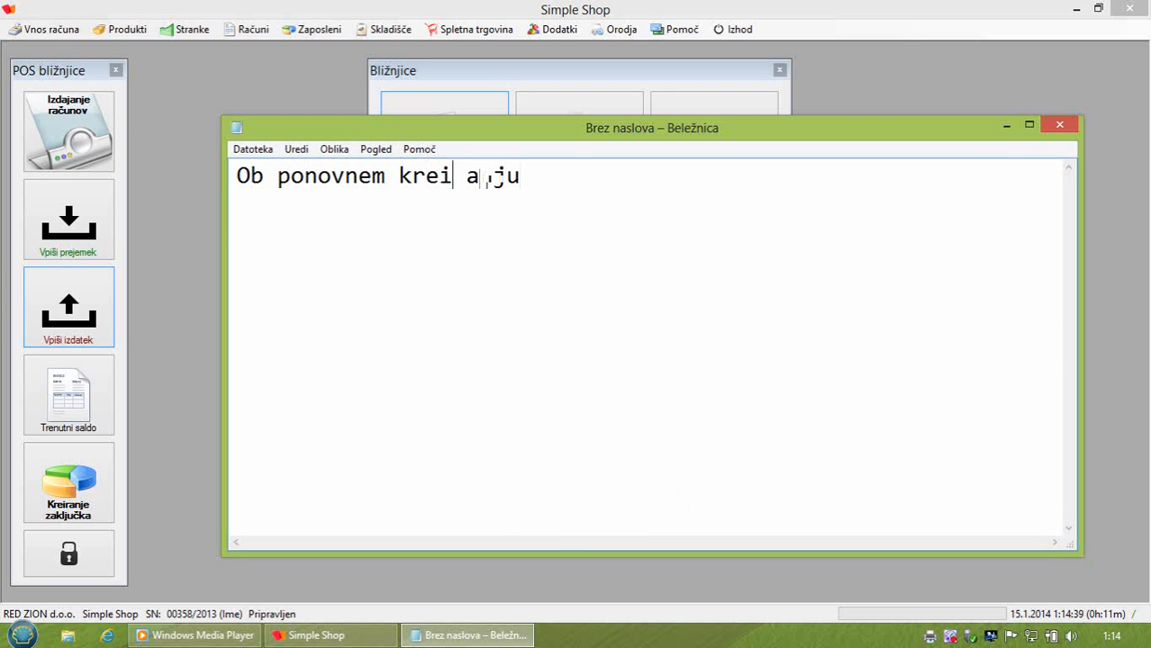
text( blagajnišk)
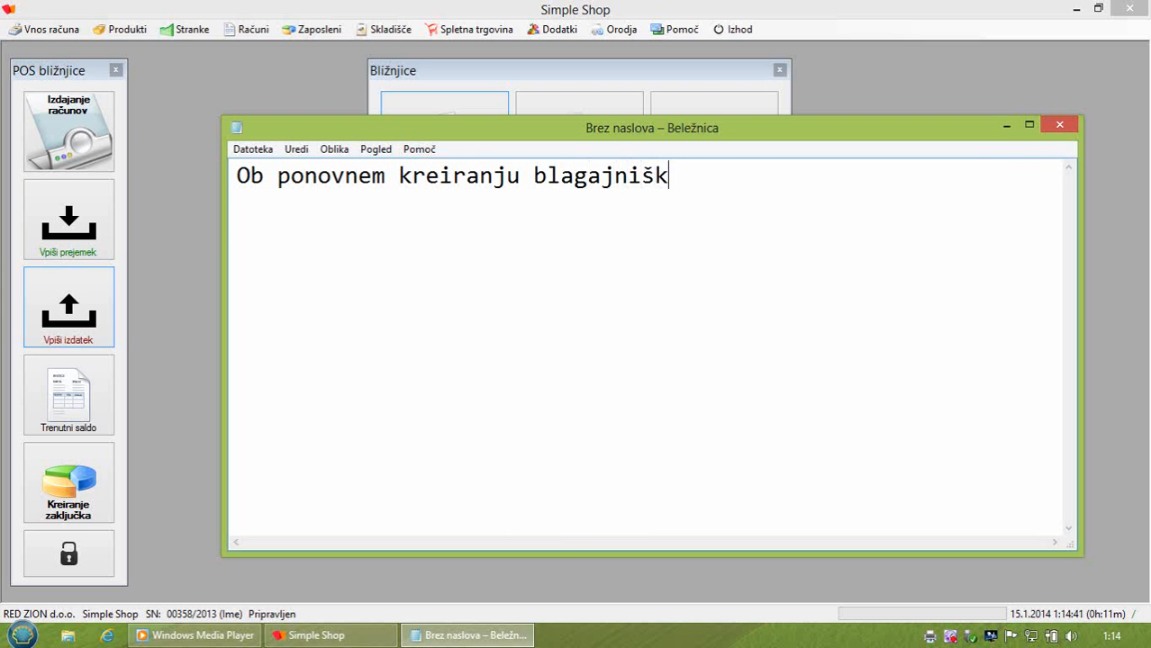
text(ega dnevnika b)
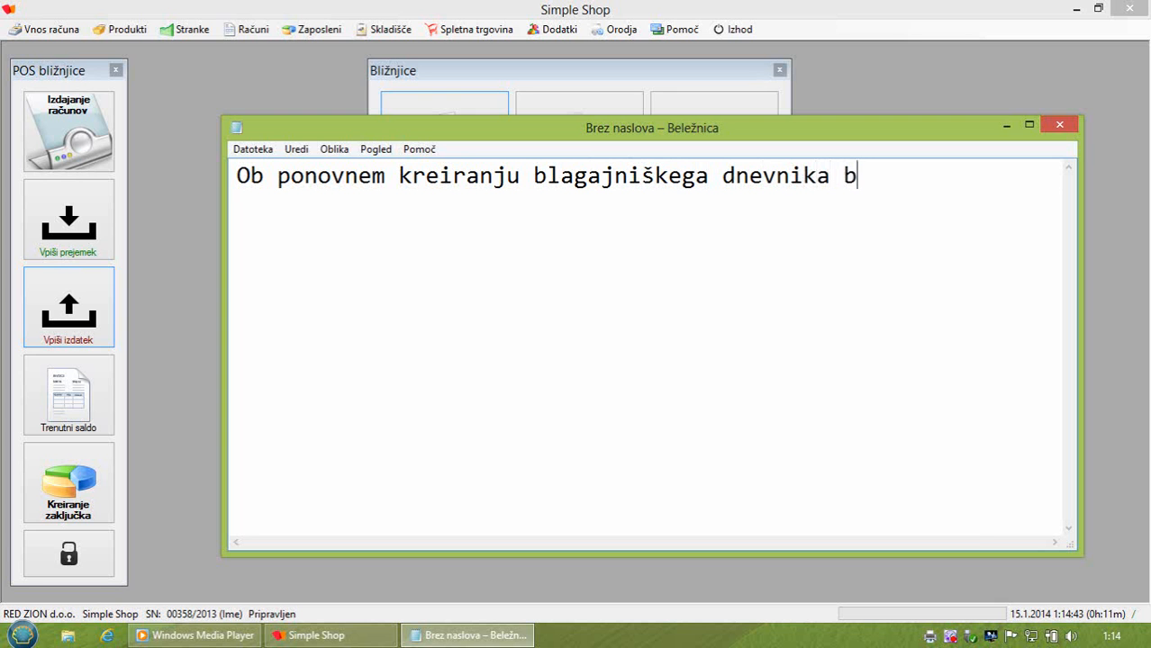
text(o izdatek)
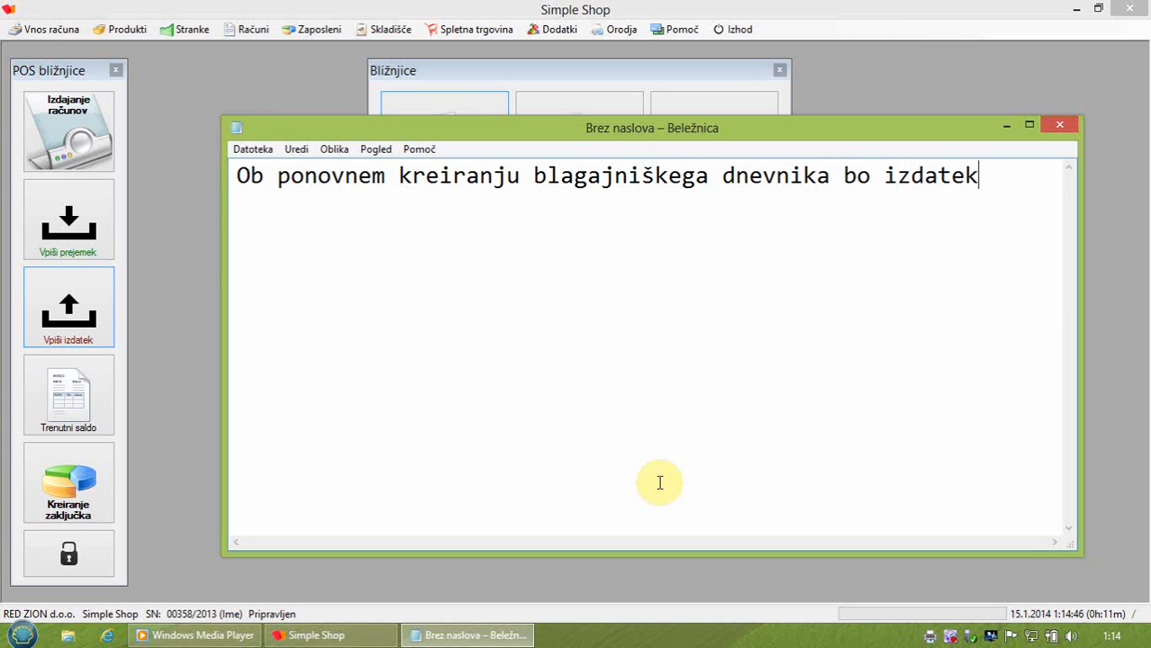
key(Return)
text(avtom)
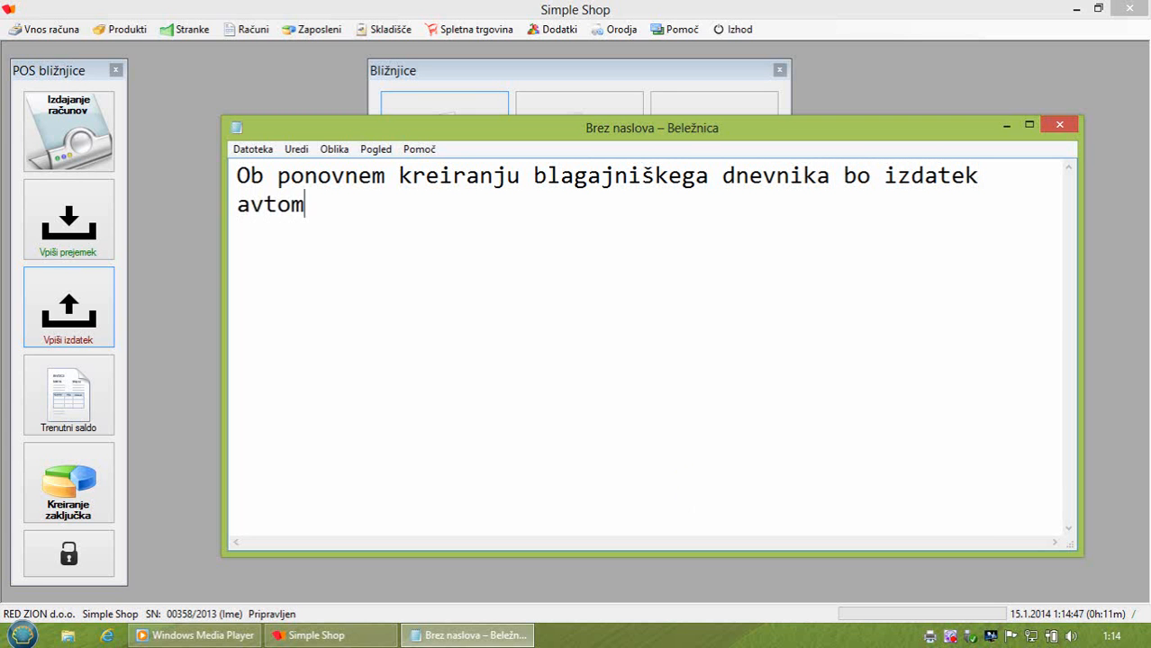
text(atsko upoštevan.)
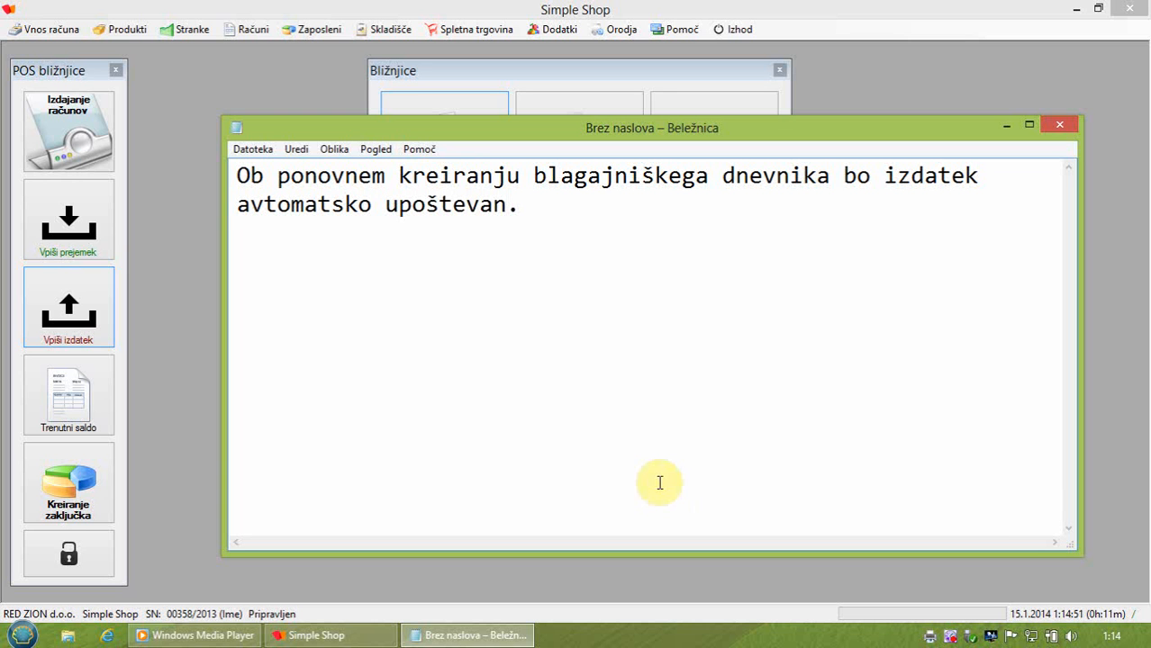
Step: Replace the whole note with "Sedaj bomo kreirali blagajniški dnevnik ročno."
key(ctrl+a)
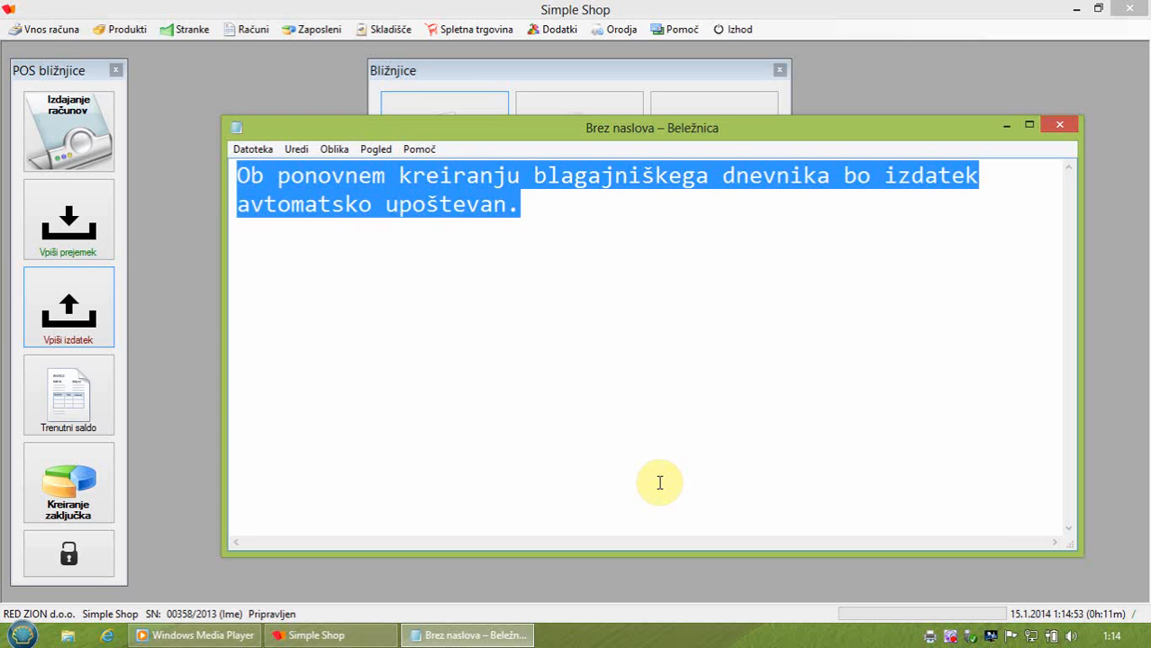
text(Sedaj bo)
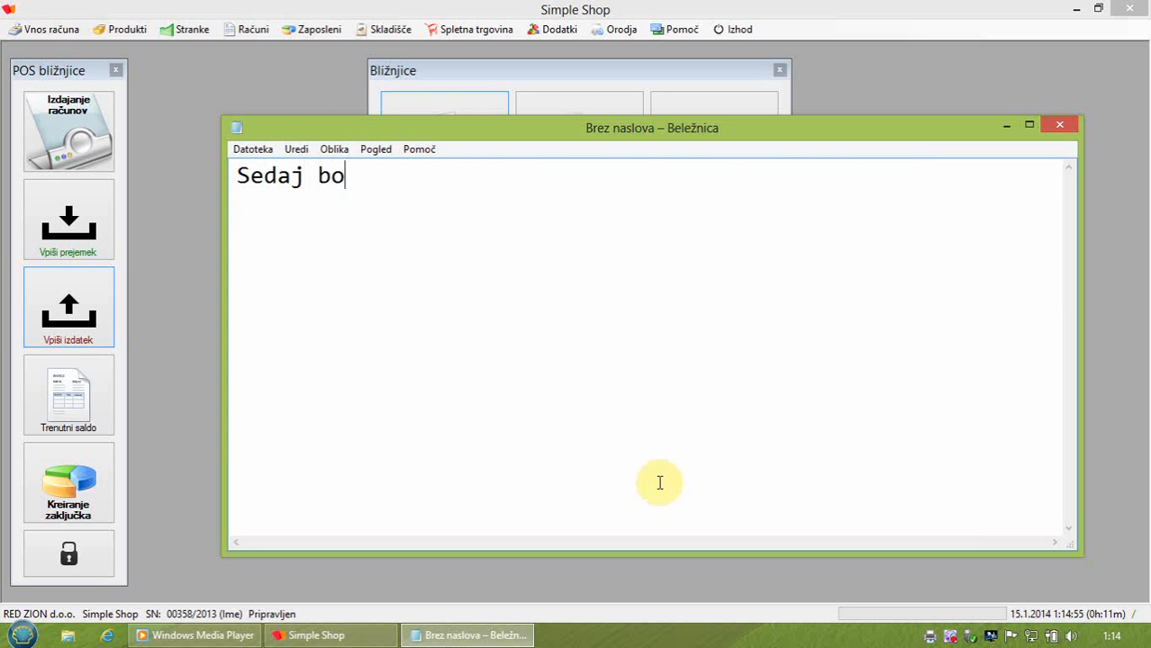
text(mo kreira)
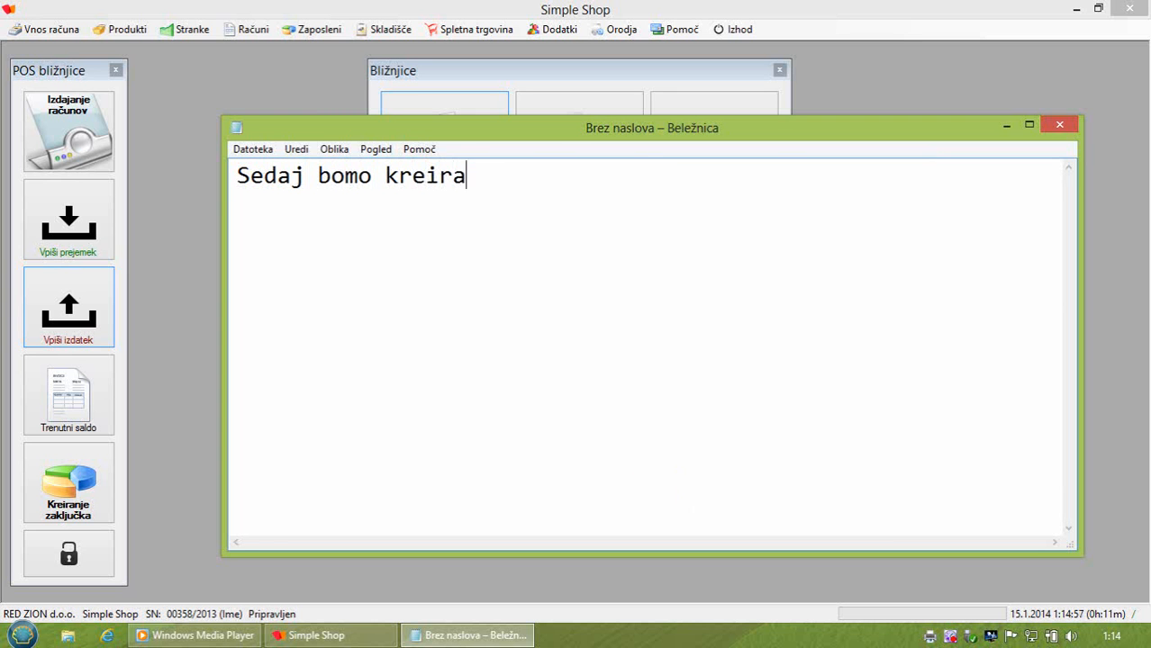
text(li bla)
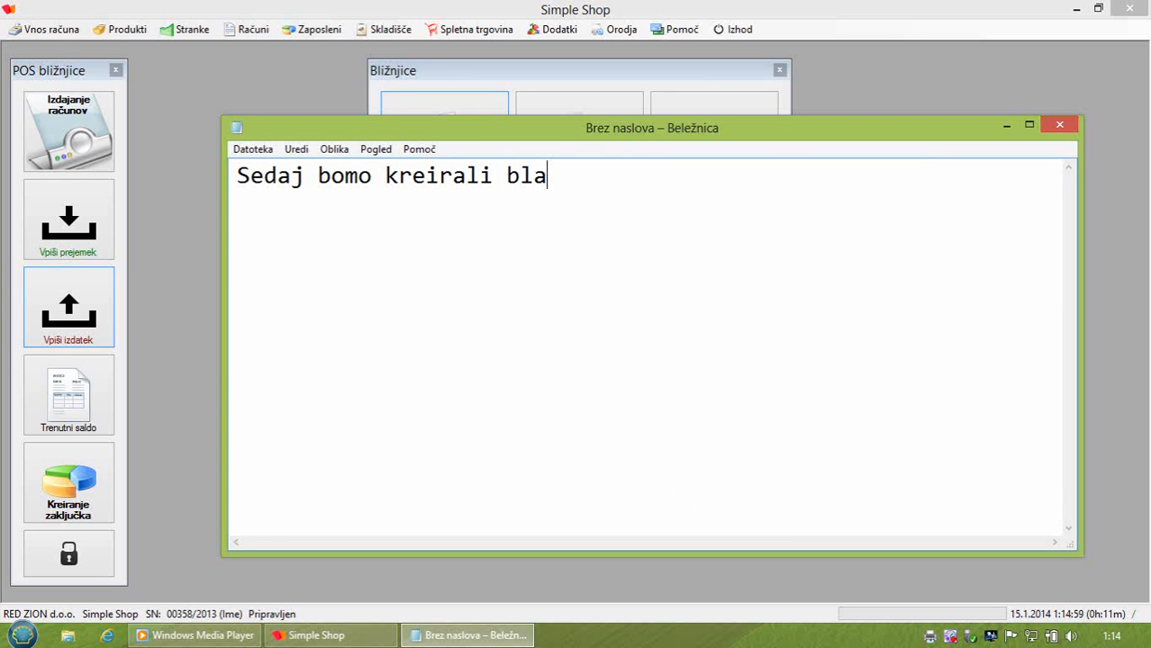
text(gajniški dnevnik ročno)
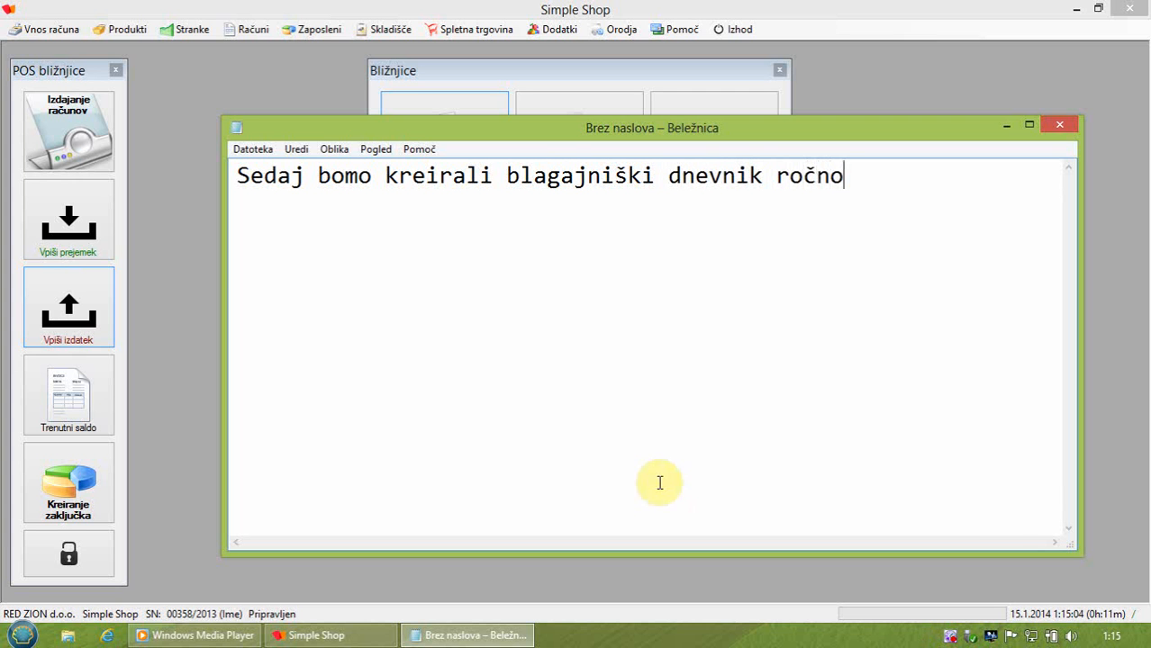
text(.)
Step: Return to Simple Shop, start creating a cash journal manually and load the documents for the preset date range
click(257, 30)
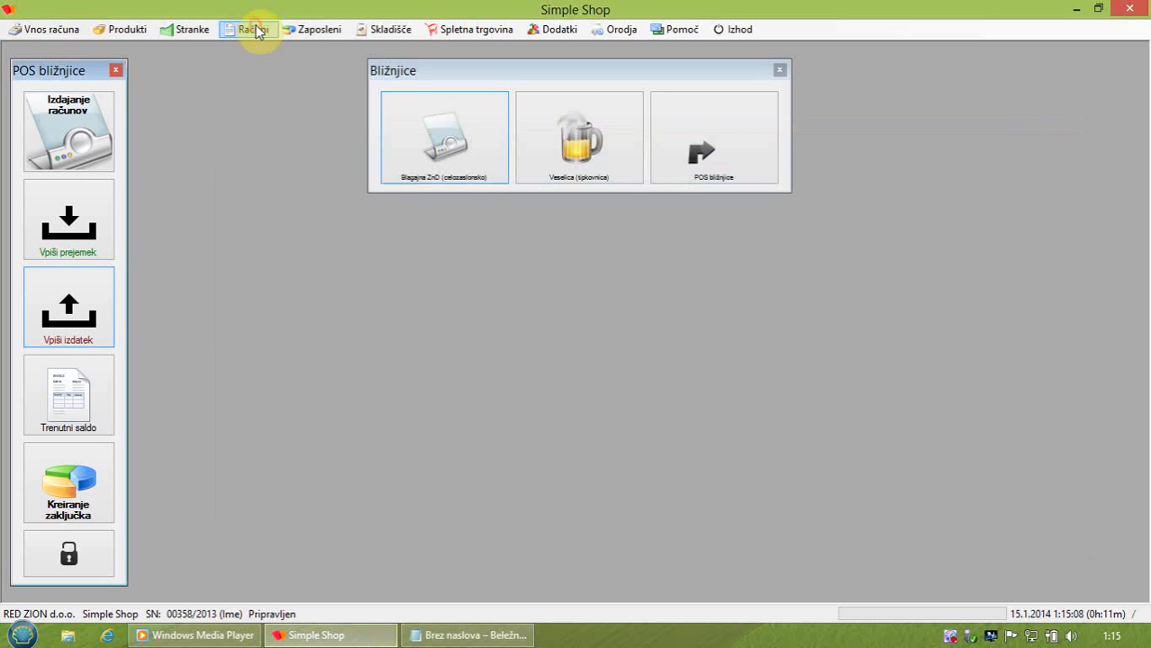
click(258, 31)
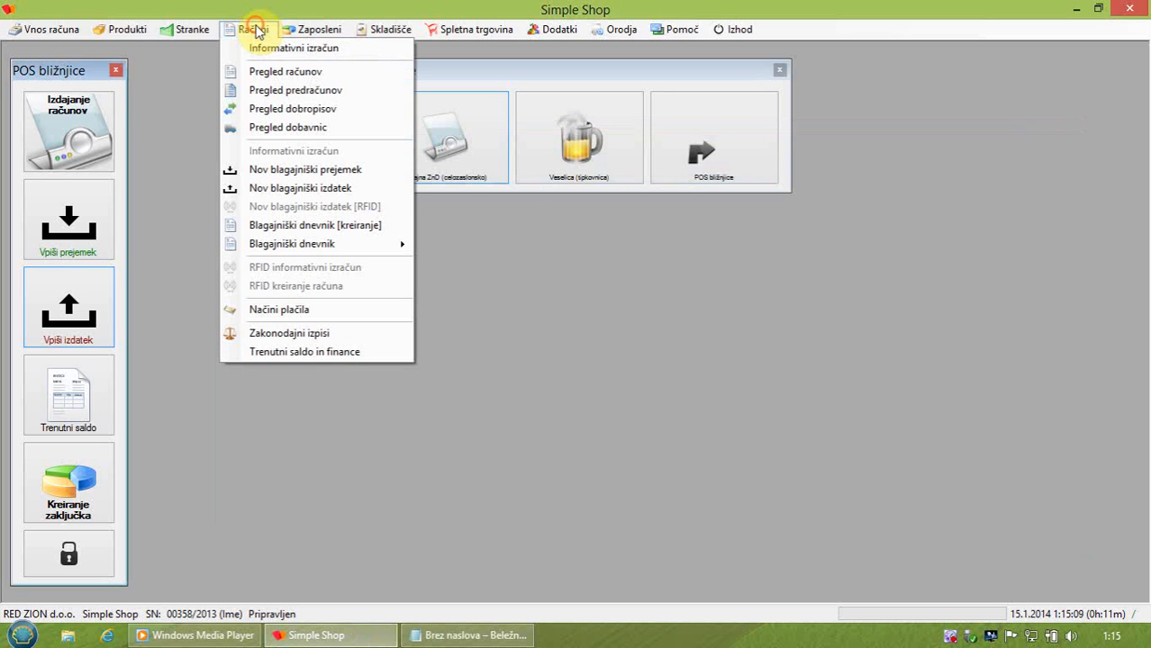
click(300, 227)
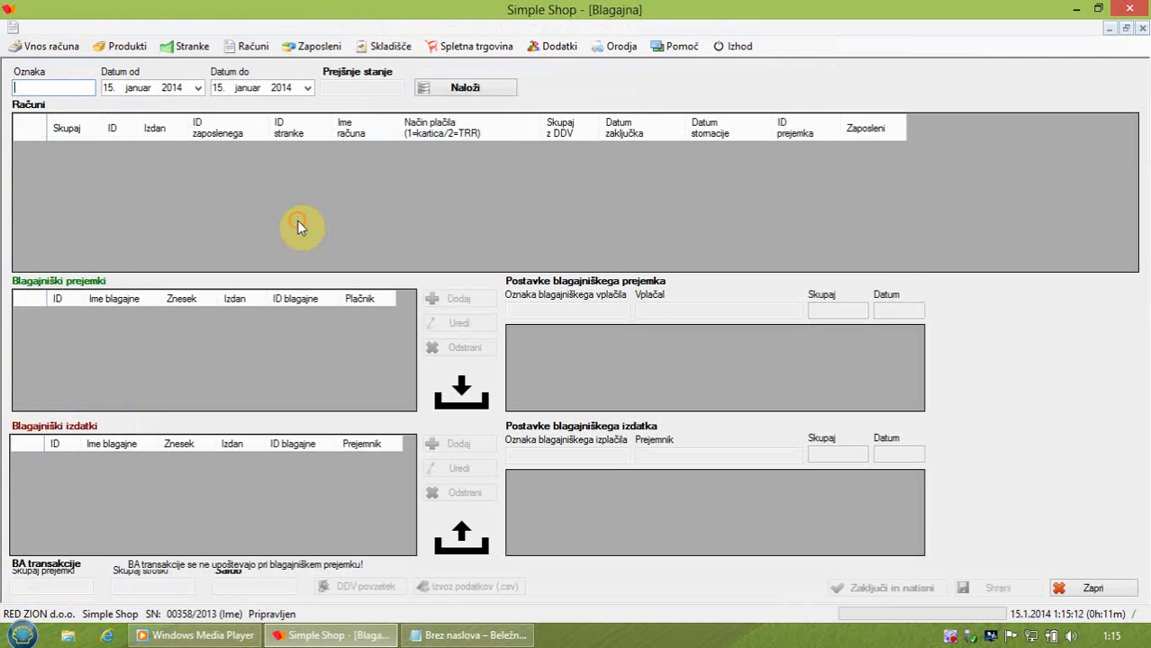
click(463, 94)
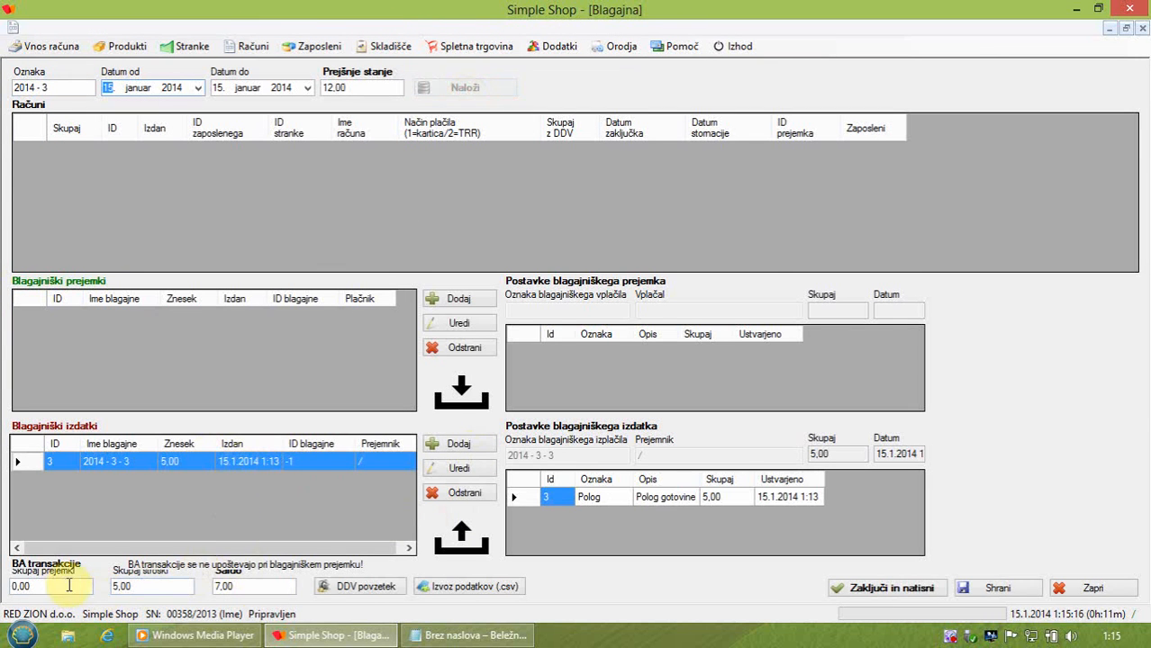
Step: Conclude the cash journal and print in POS format, saving the expense document with CutePDF Writer over 1.pdf on the desktop
click(898, 589)
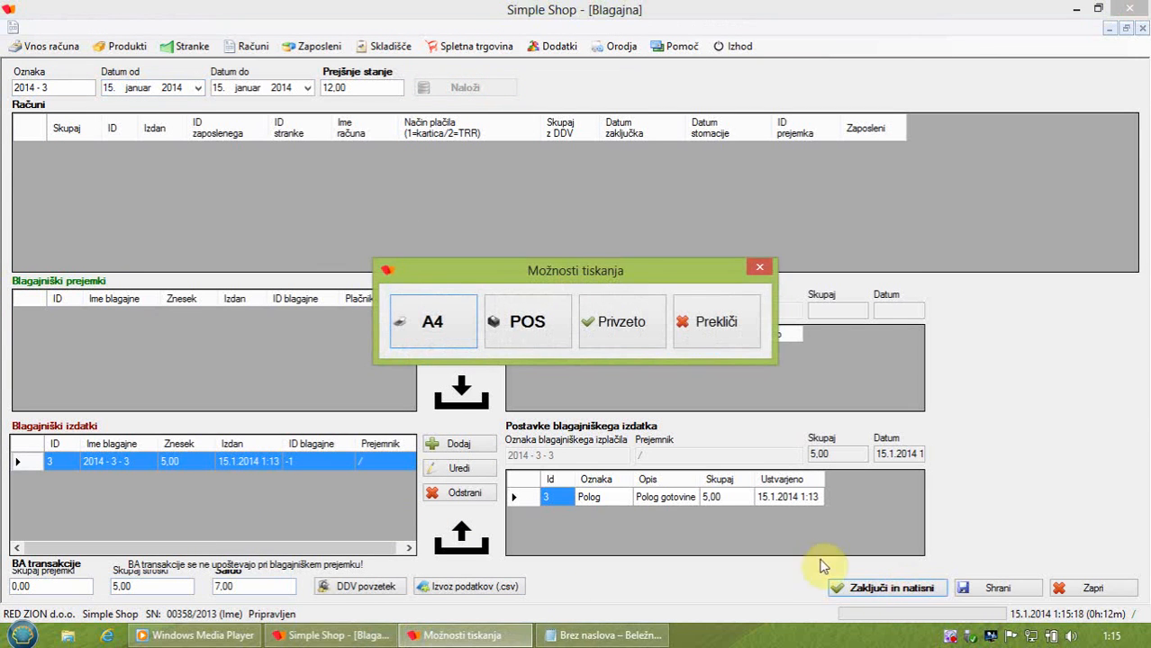
click(544, 339)
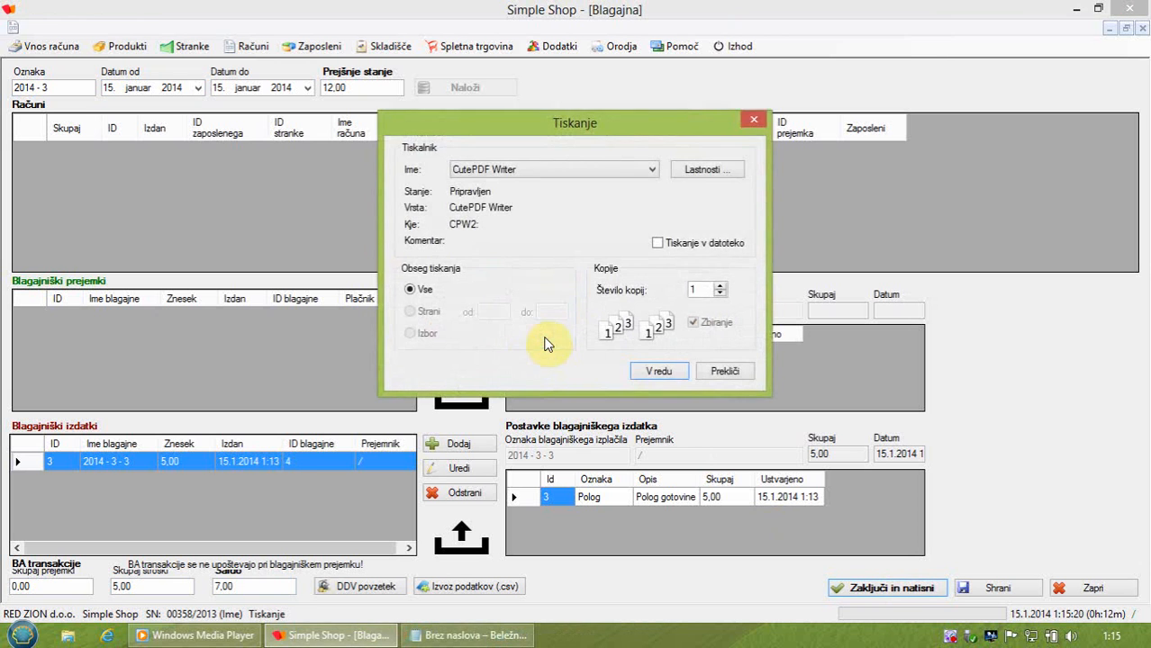
click(650, 369)
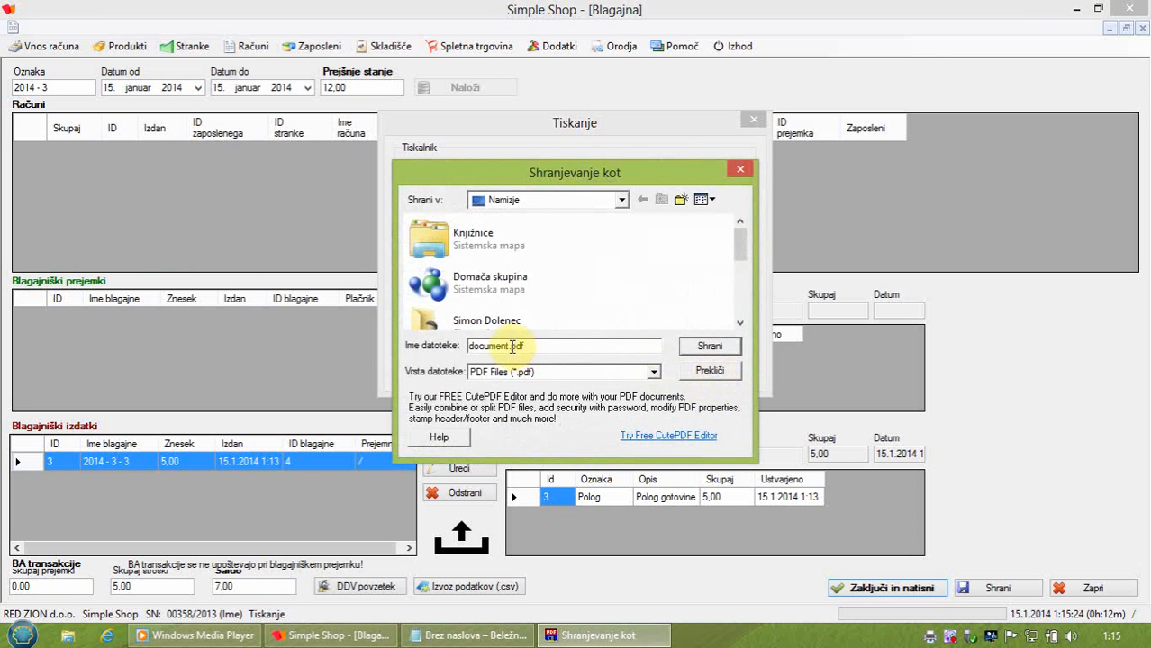
text(3)
click(699, 346)
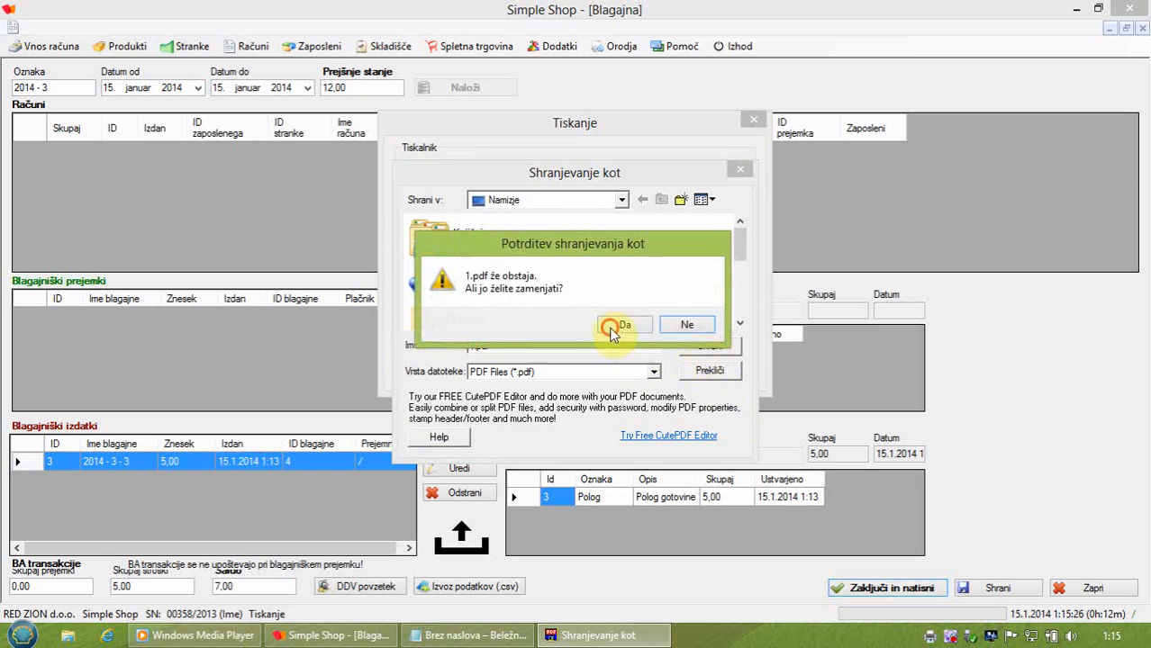
click(609, 326)
Step: Print the cash journal itself with CutePDF Writer to 2.pdf on the desktop and minimize Simple Shop
click(651, 371)
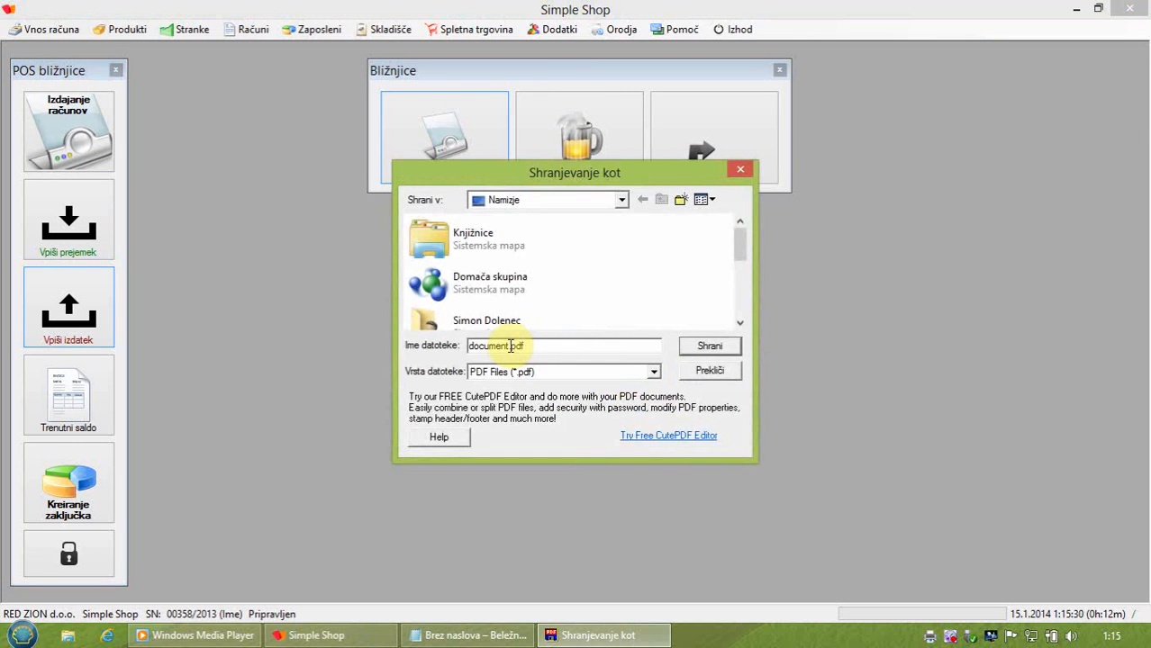
drag(510, 345, 472, 345)
text(3)
click(708, 346)
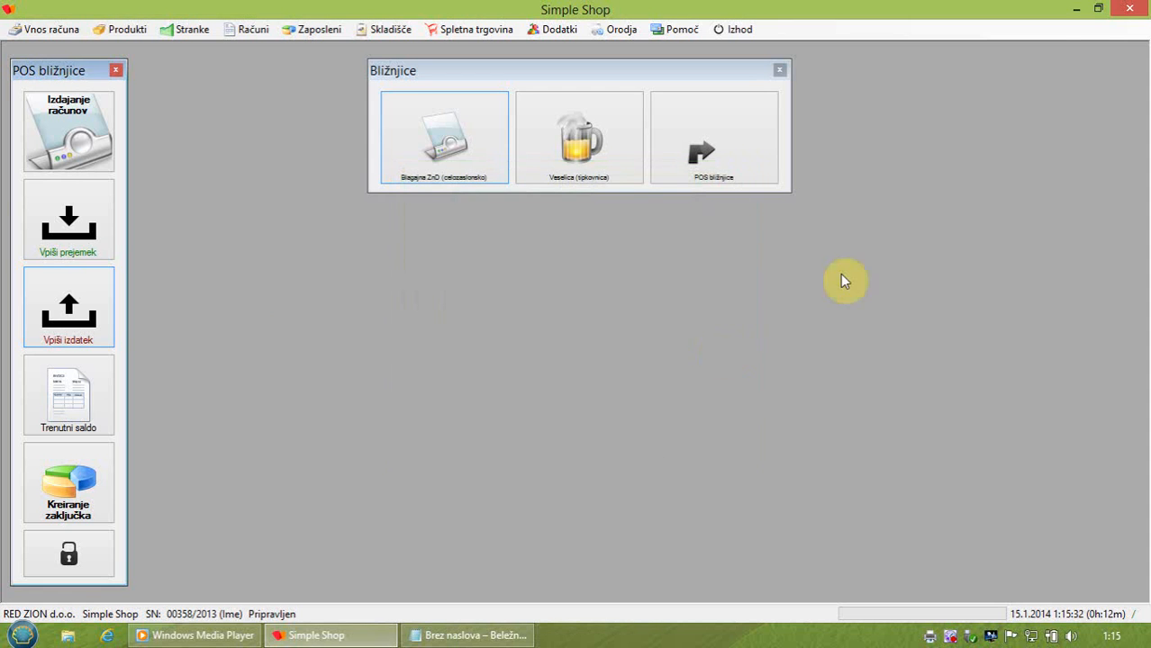
click(1077, 9)
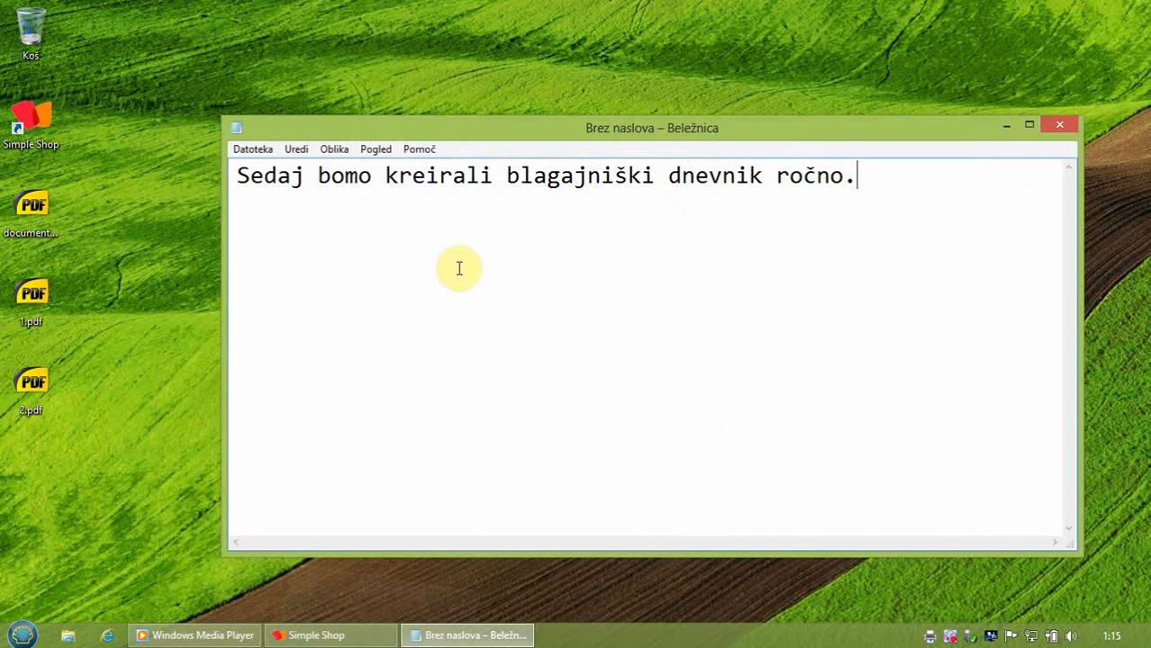
Step: Examine the printed expense in 1.pdf and the enlarged cash journal in 2.pdf, closing each document
double_click(11, 297)
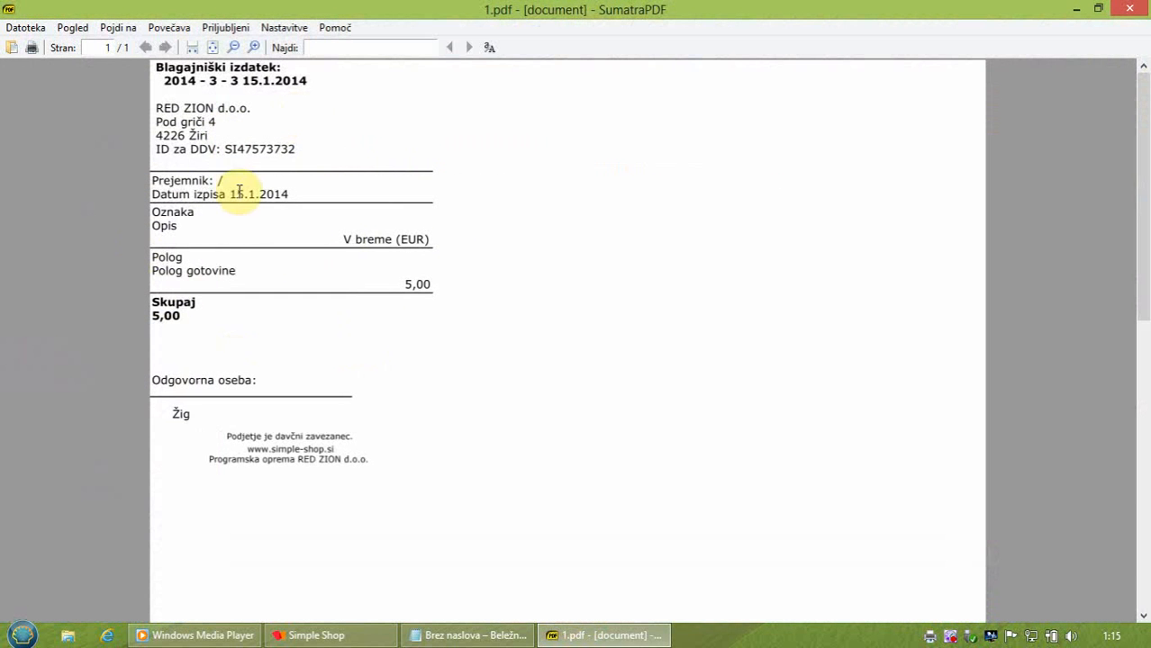
click(1130, 9)
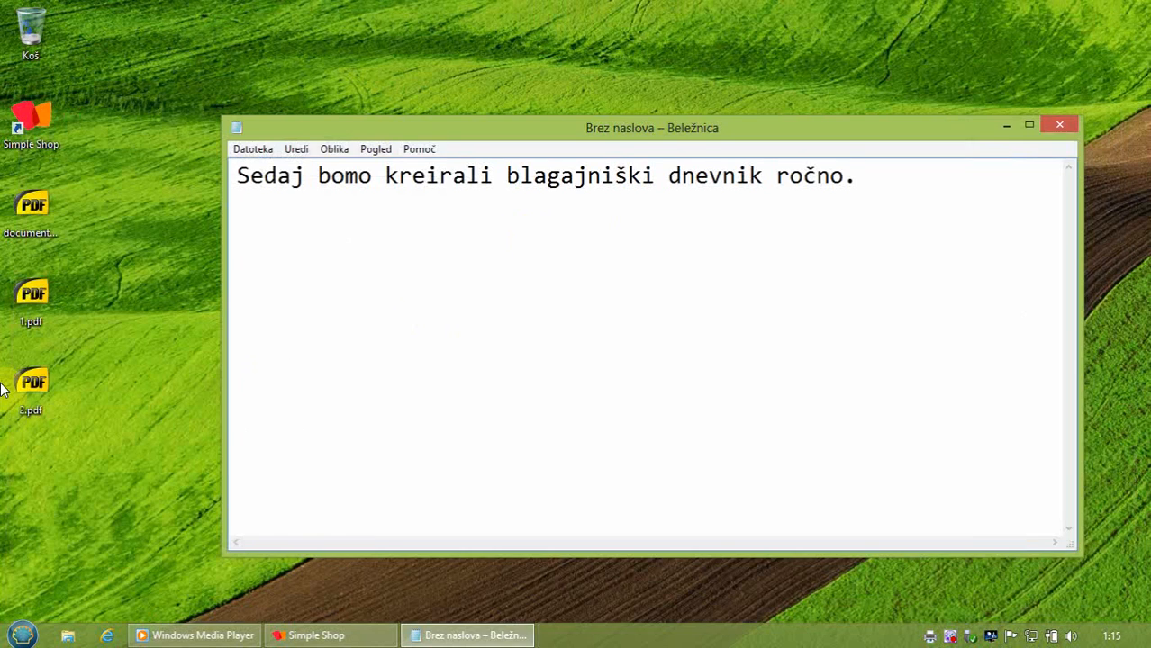
double_click(4, 385)
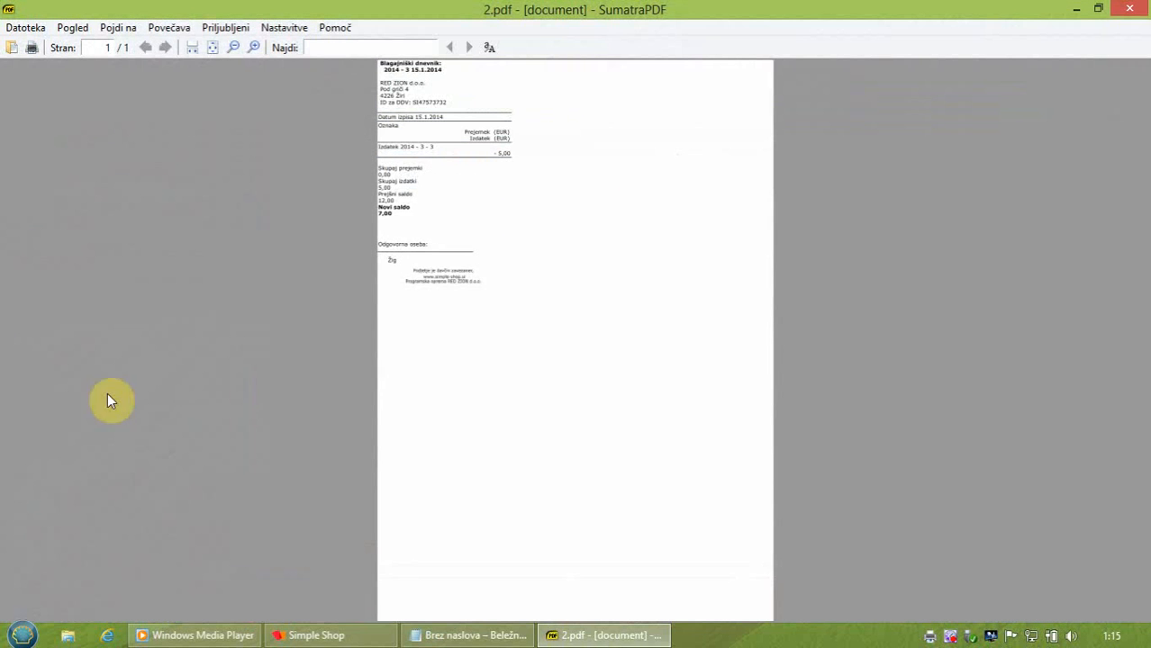
click(252, 47)
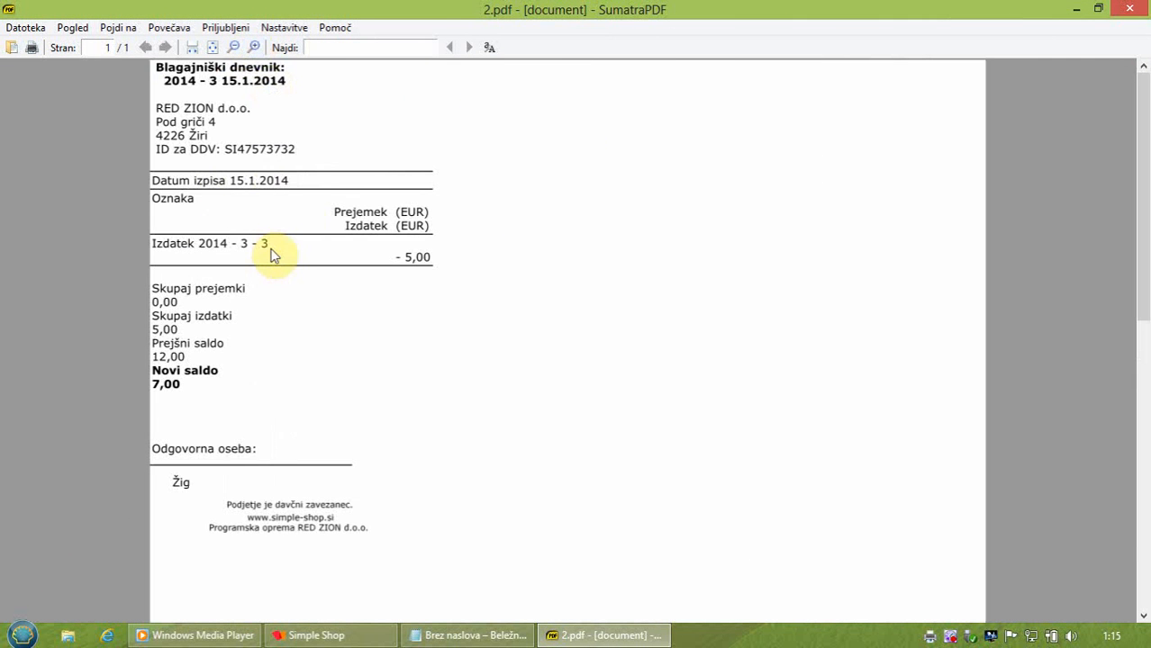
click(1144, 7)
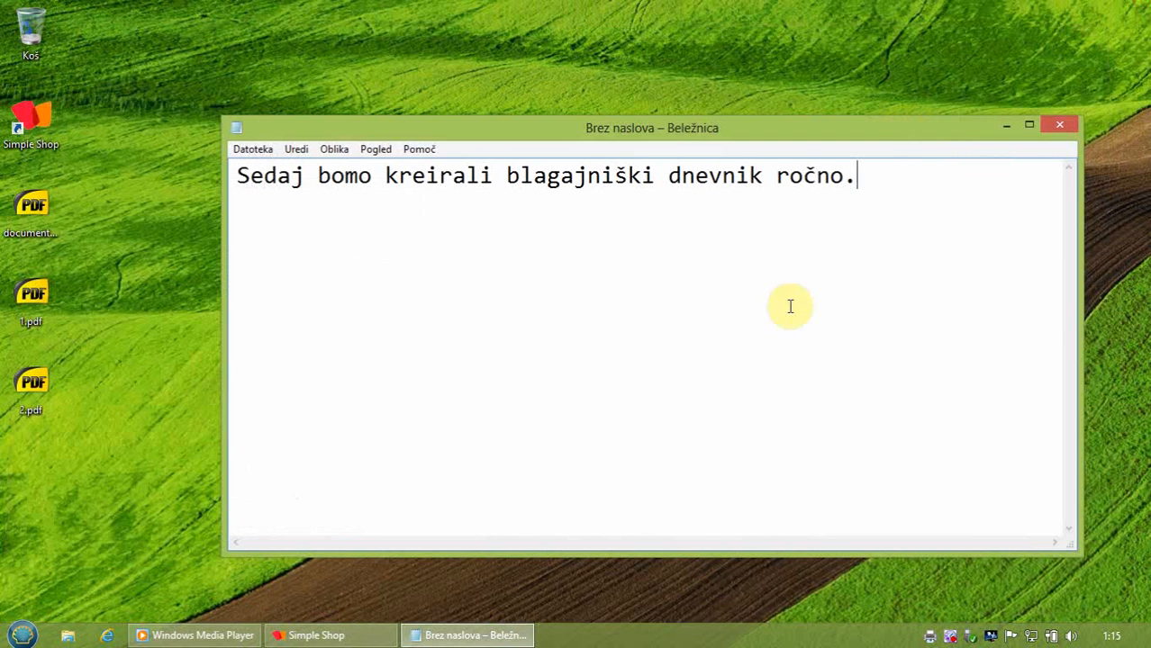
drag(978, 221, 183, 202)
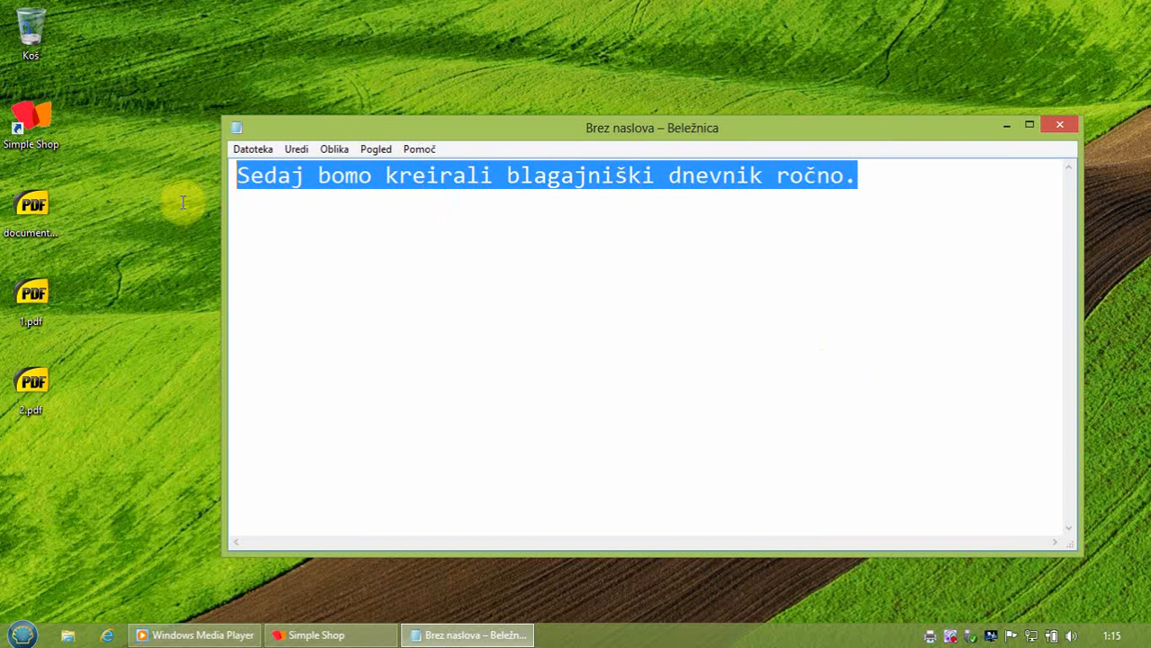
key(BackSpace)
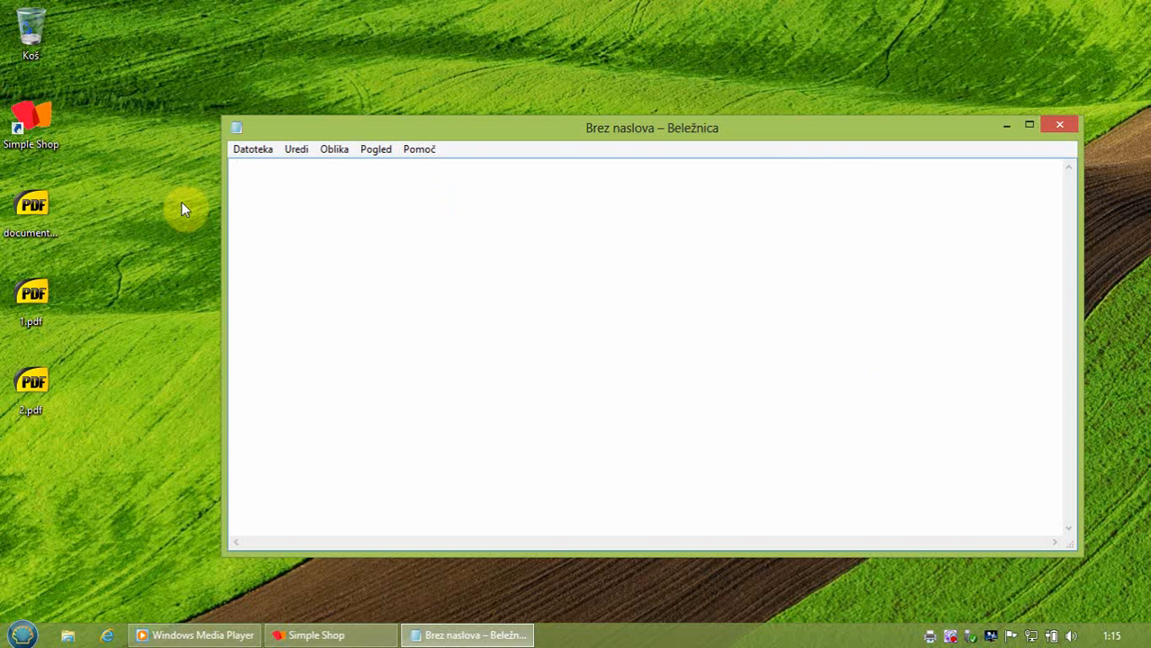
text(Www.simple-)
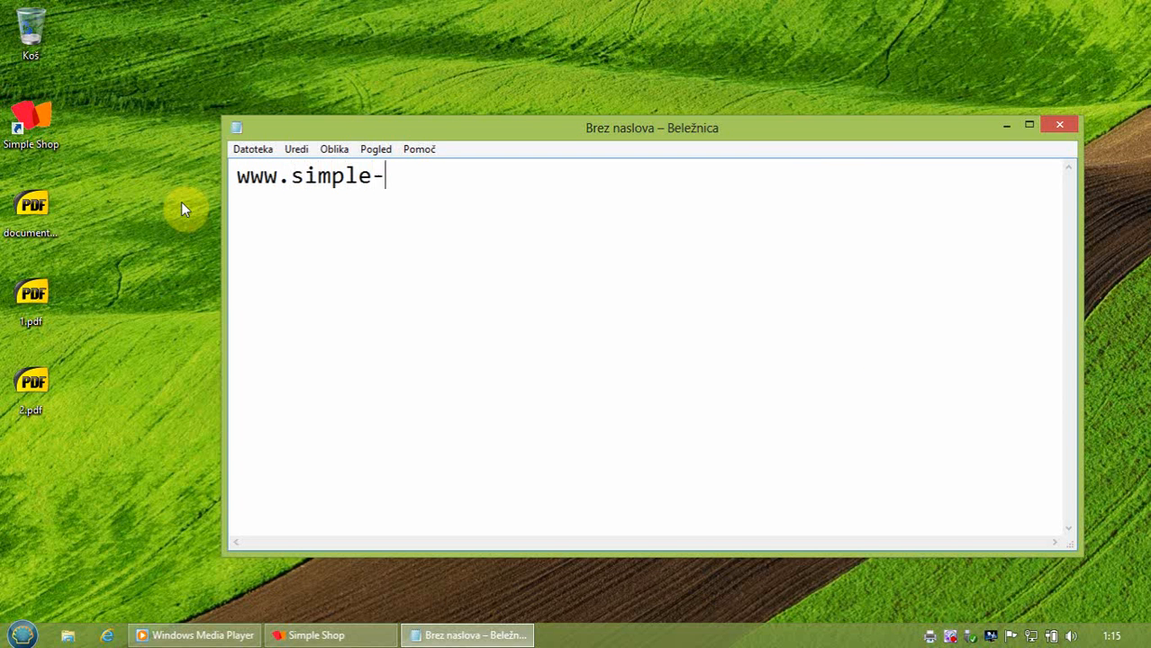